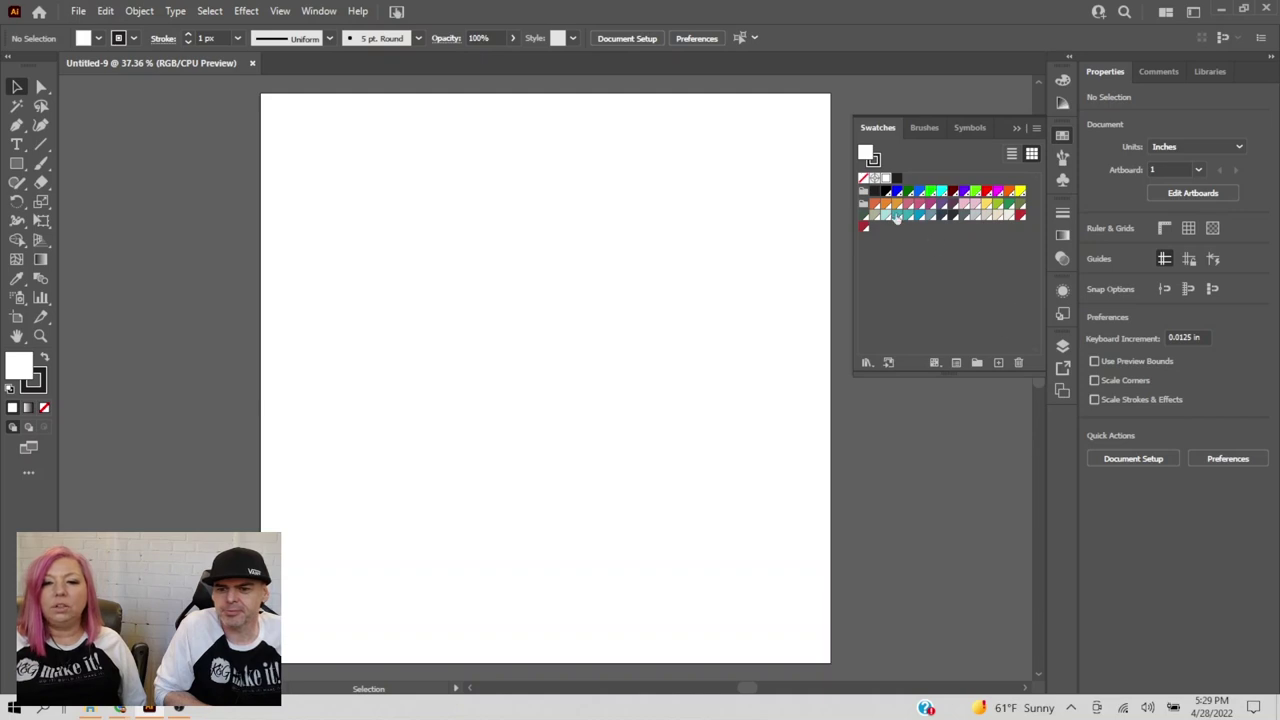
- Draw a red-filled circle about 14.5 in in diameter with the Ellipse tool, overlapping the artboard's lower part
{"action": "left_click", "coordinate": [986, 192]}
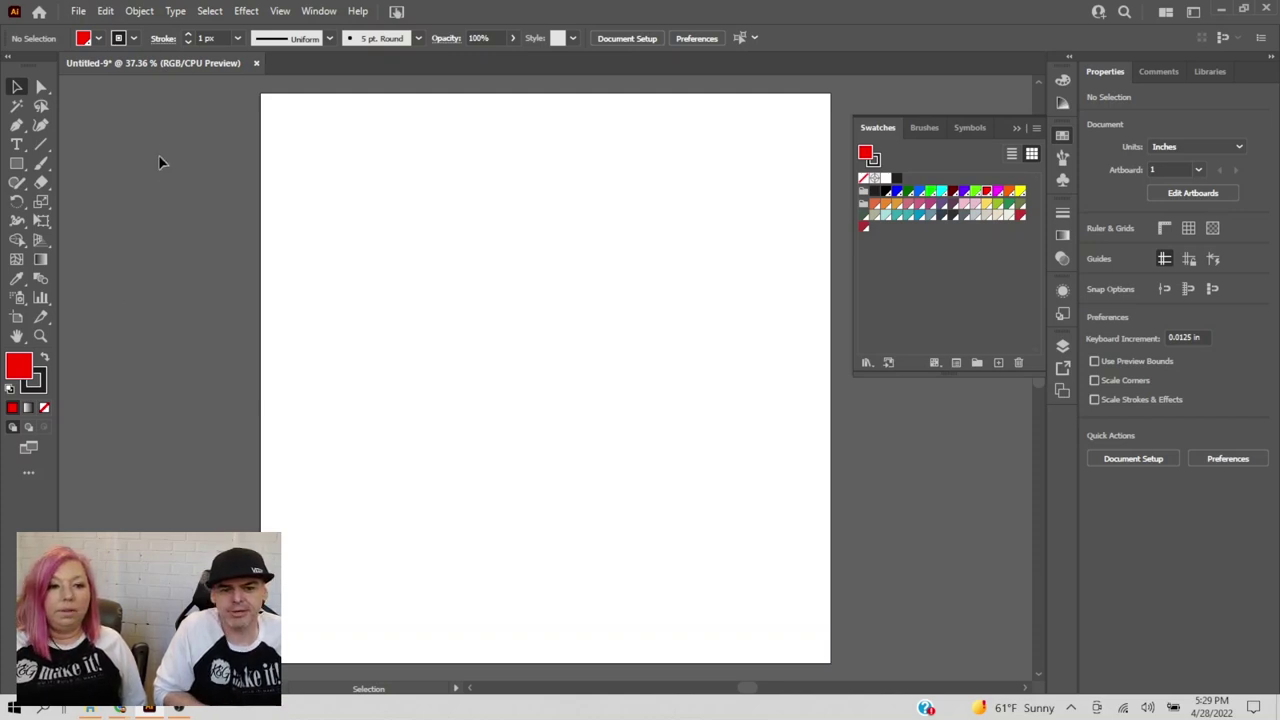
{"action": "left_click", "coordinate": [15, 172]}
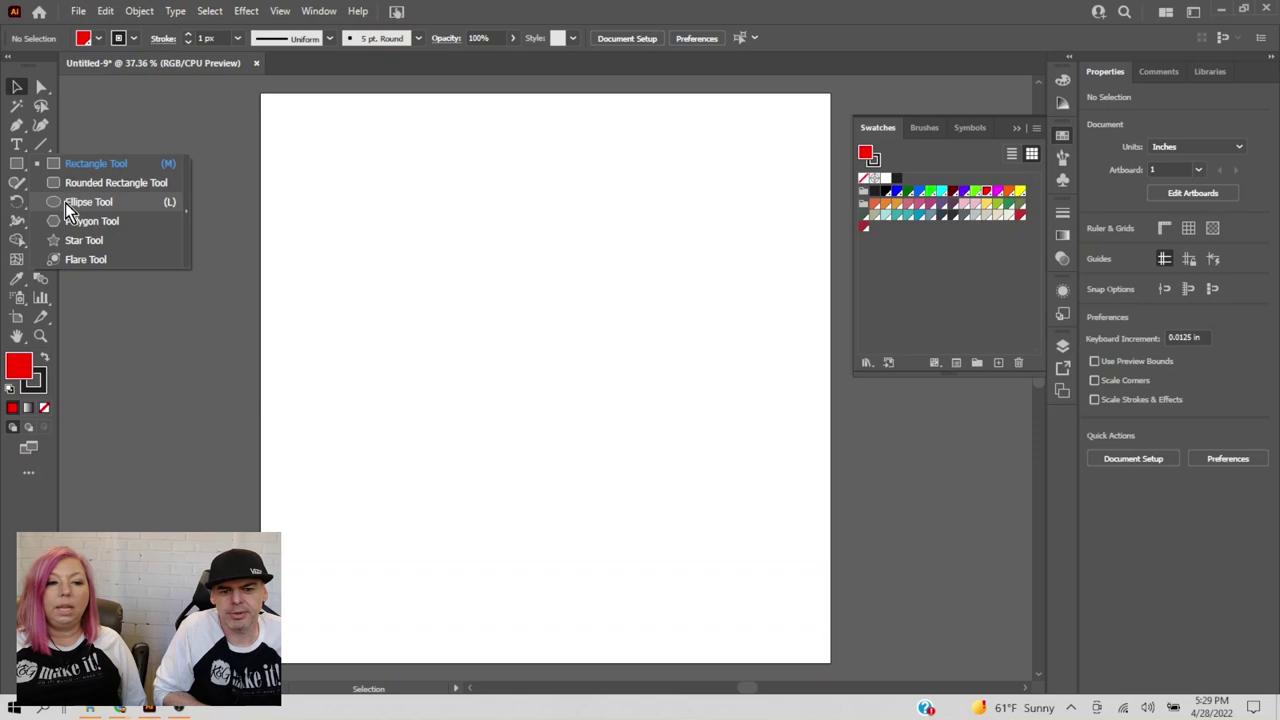
{"action": "left_click", "coordinate": [65, 202]}
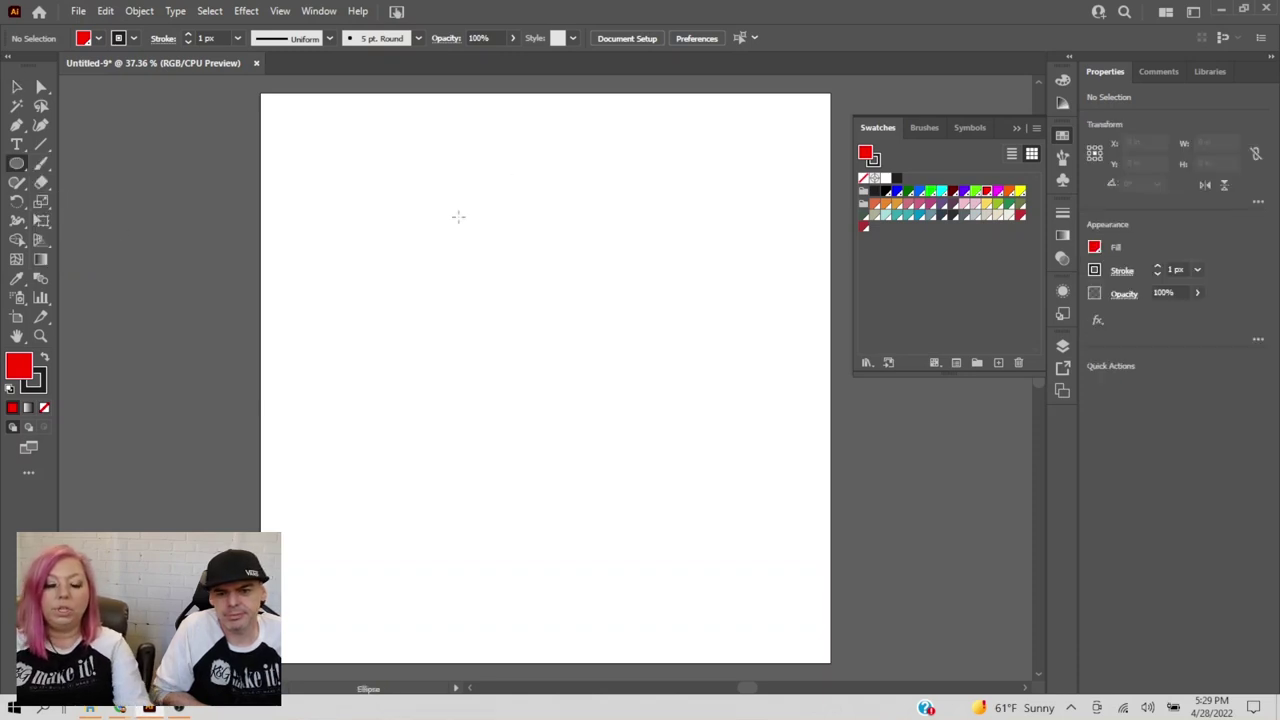
{"action": "left_click_drag", "start_coordinate": [458, 216], "coordinate": [918, 676]}
{"action": "left_click", "coordinate": [505, 230]}
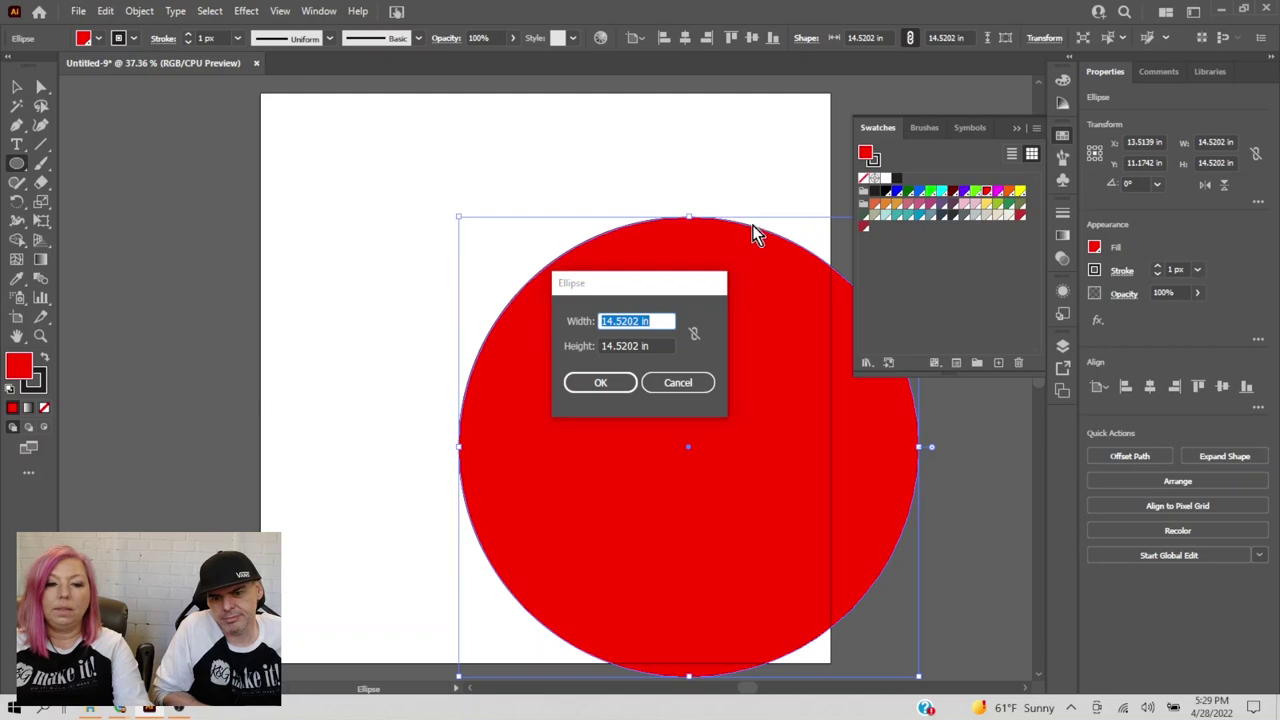
{"action": "left_click", "coordinate": [706, 382]}
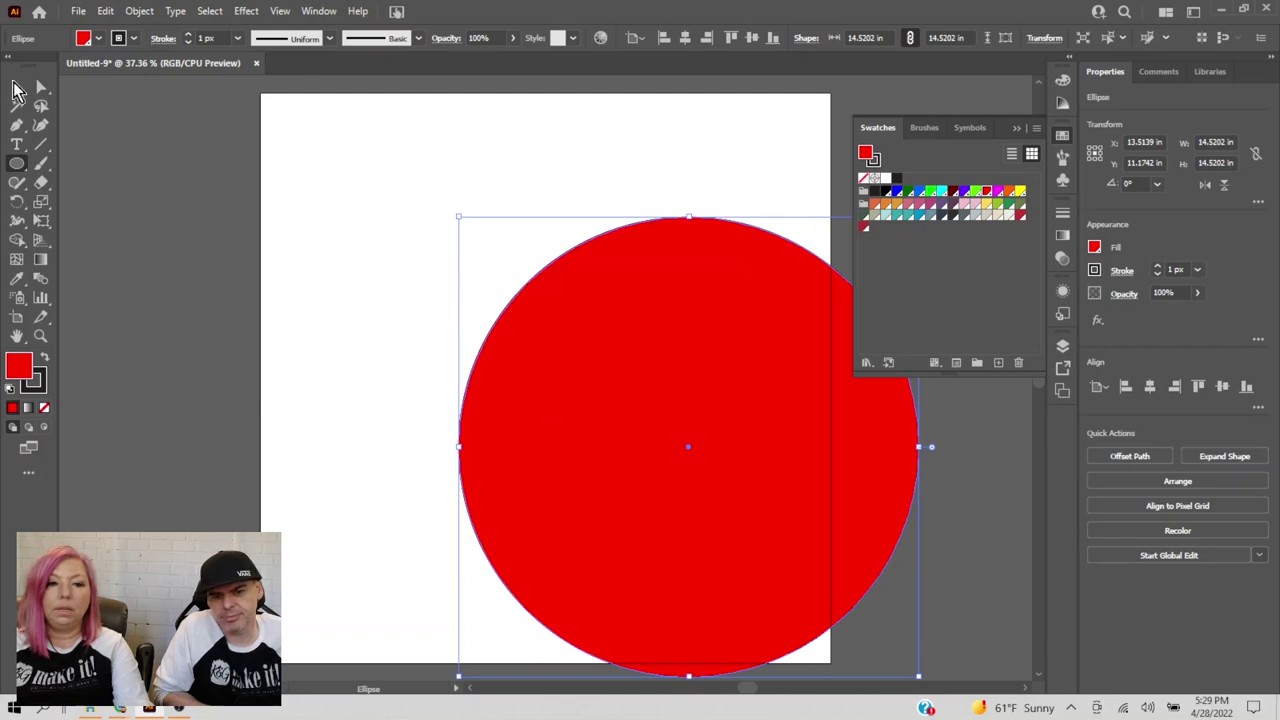
- Move the circle fully onto the artboard and remove its fill
{"action": "left_click", "coordinate": [16, 88]}
{"action": "left_click_drag", "start_coordinate": [549, 333], "coordinate": [396, 277]}
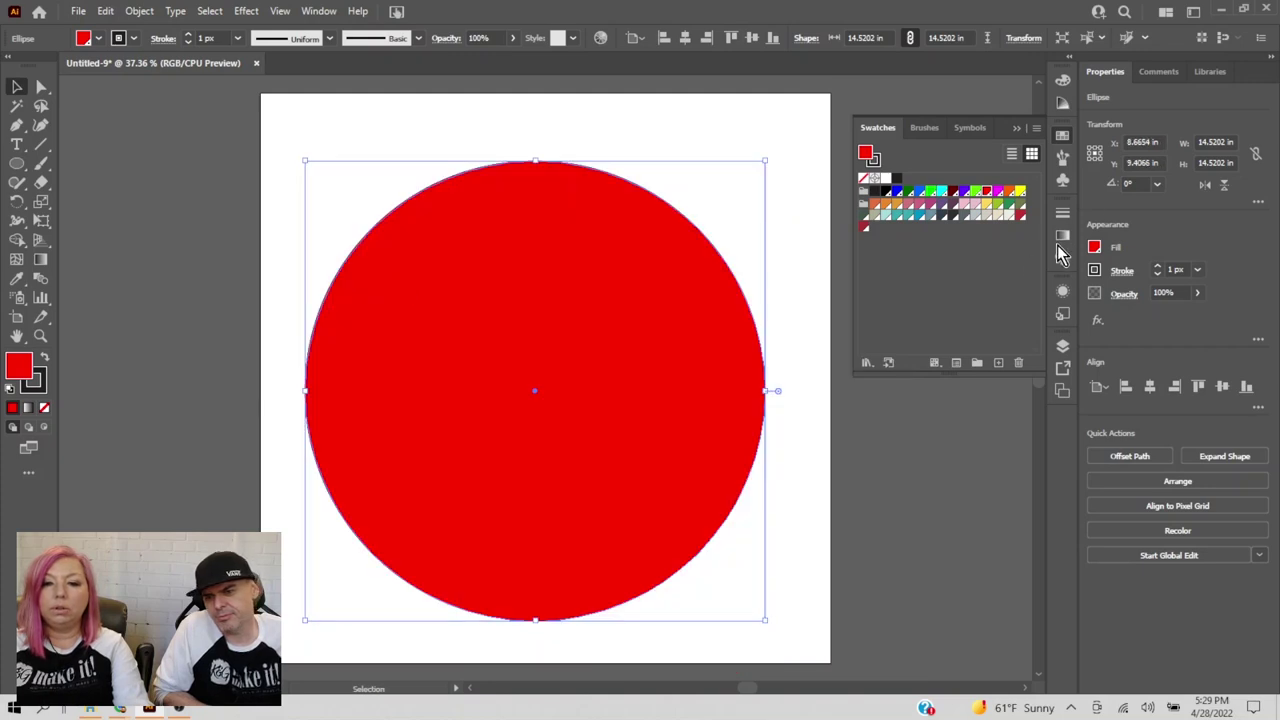
{"action": "left_click", "coordinate": [1094, 247]}
{"action": "left_click", "coordinate": [921, 304]}
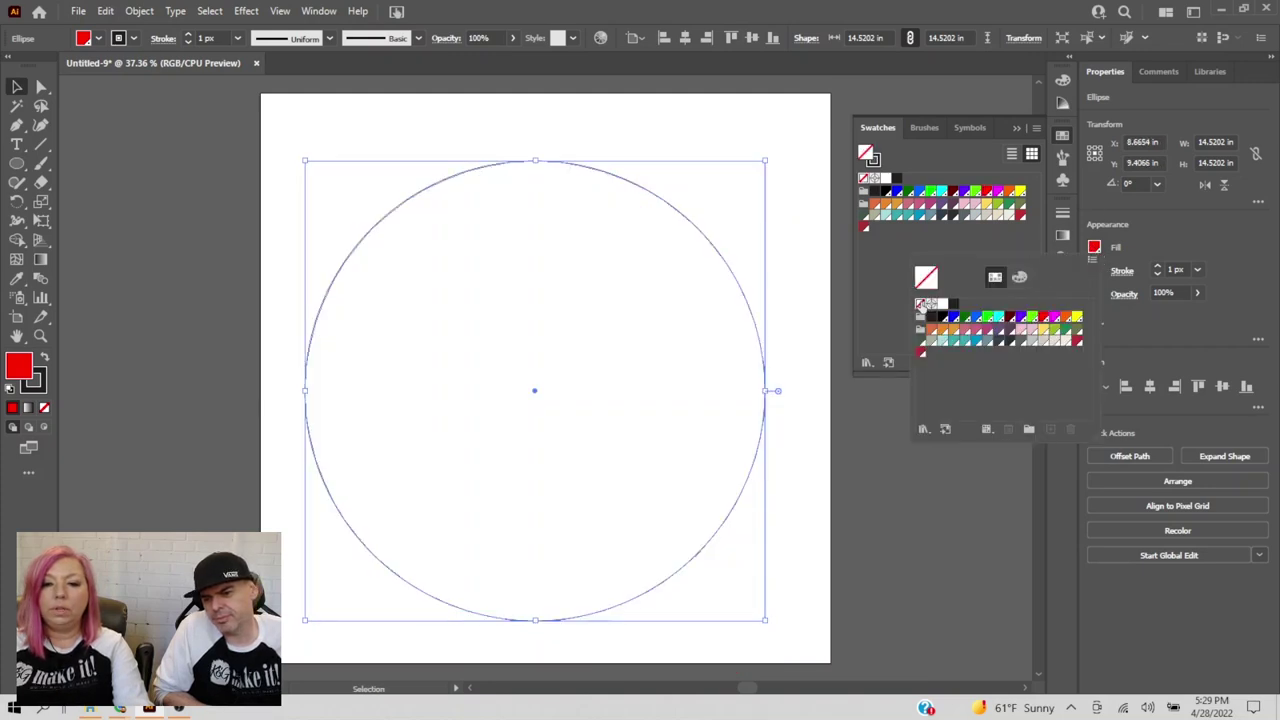
{"action": "left_click", "coordinate": [1015, 130]}
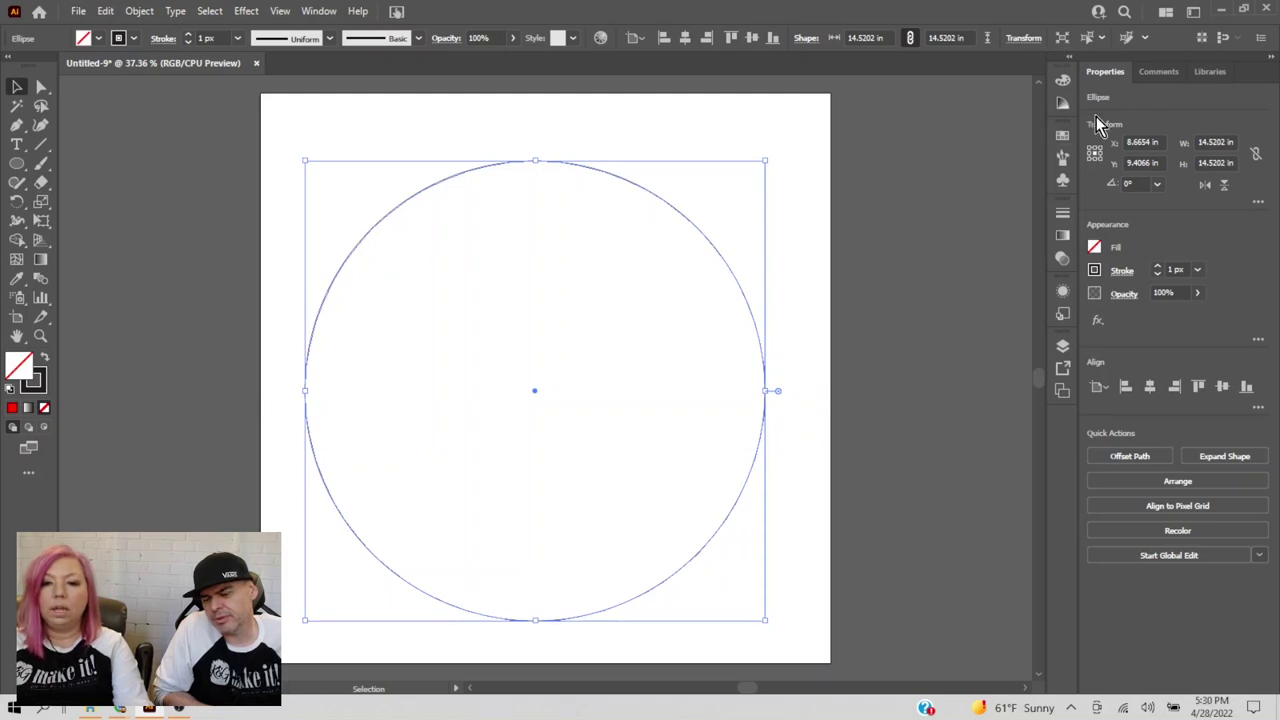
- Link the circle's width and height proportions and set its size to 18 in
{"action": "left_click", "coordinate": [1215, 142]}
{"action": "left_click", "coordinate": [1256, 154]}
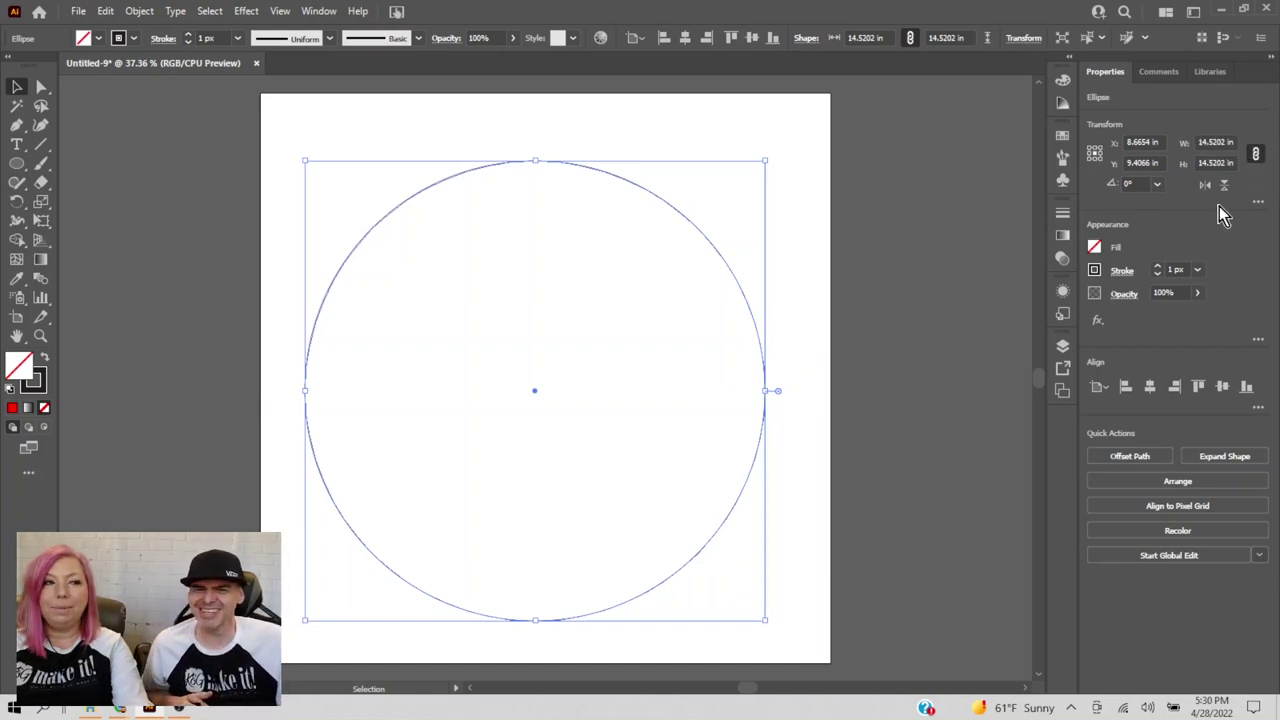
{"action": "left_click", "coordinate": [1215, 143]}
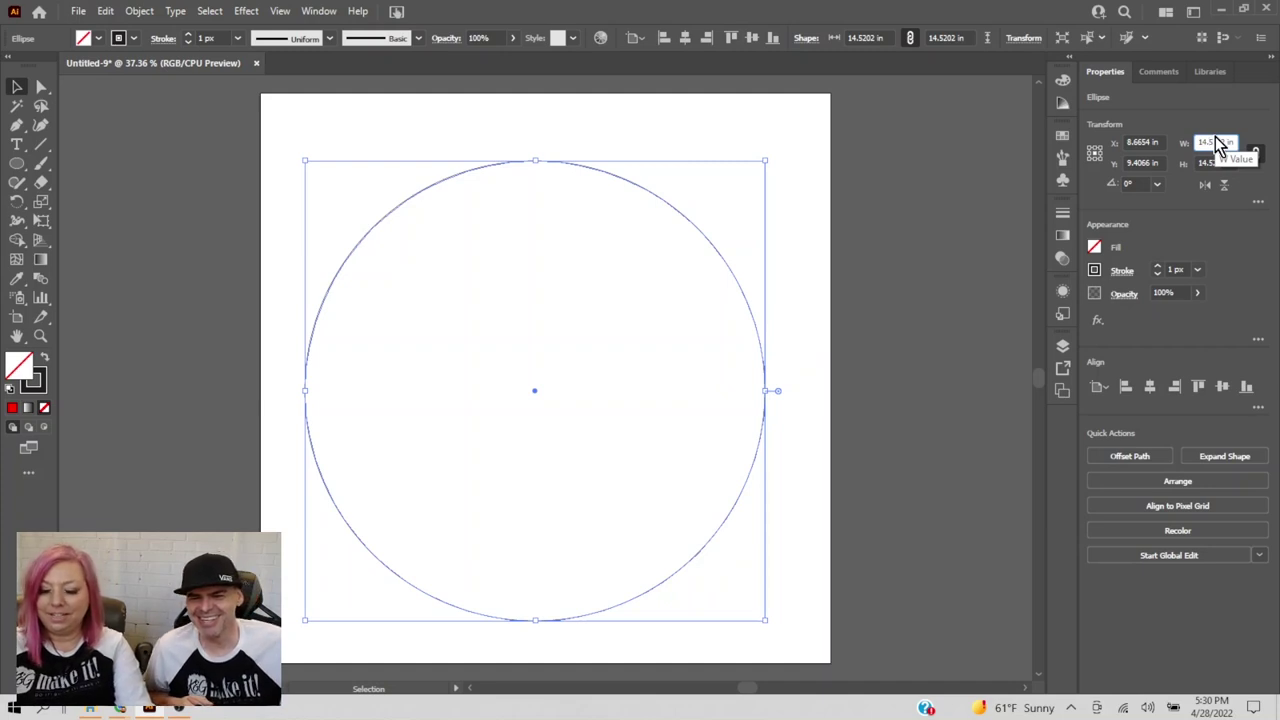
{"action": "key", "text": "Right"}
{"action": "key", "text": "BackSpace"}
{"action": "key", "text": "BackSpace"}
{"action": "key", "text": "BackSpace"}
{"action": "key", "text": "BackSpace"}
{"action": "key", "text": "BackSpace"}
{"action": "key", "text": "BackSpace"}
{"action": "key", "text": "BackSpace"}
{"action": "key", "text": "BackSpace"}
{"action": "key", "text": "BackSpace"}
{"action": "key", "text": "BackSpace"}
{"action": "type", "text": "18"}
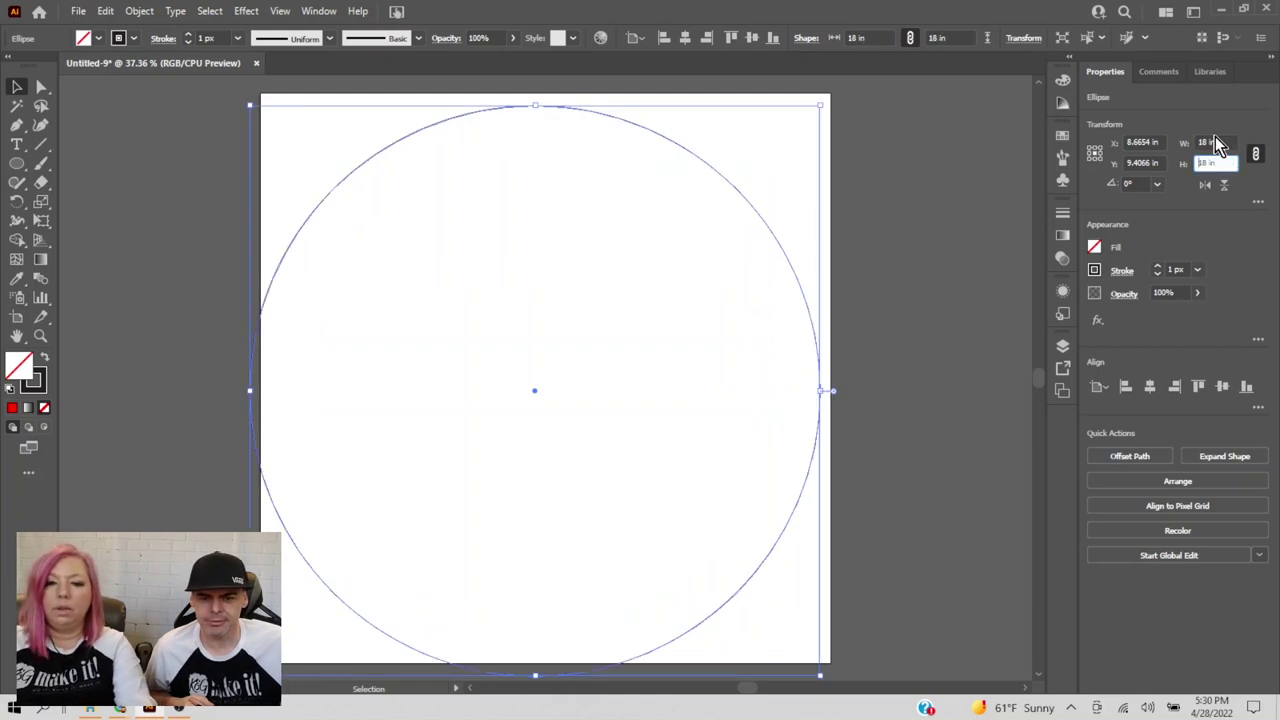
- Center the circle horizontally and vertically on the artboard, and deselect it
{"action": "left_click", "coordinate": [684, 42]}
{"action": "left_click", "coordinate": [756, 36]}
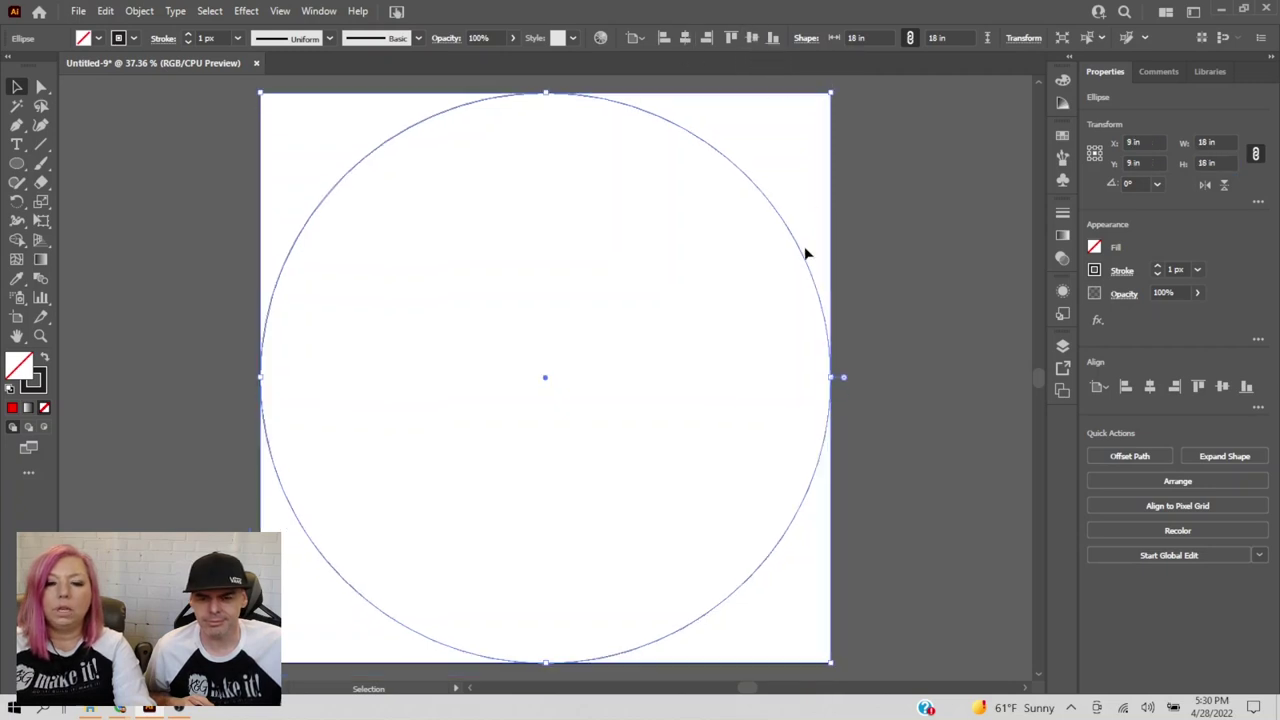
{"action": "left_click", "coordinate": [908, 278]}
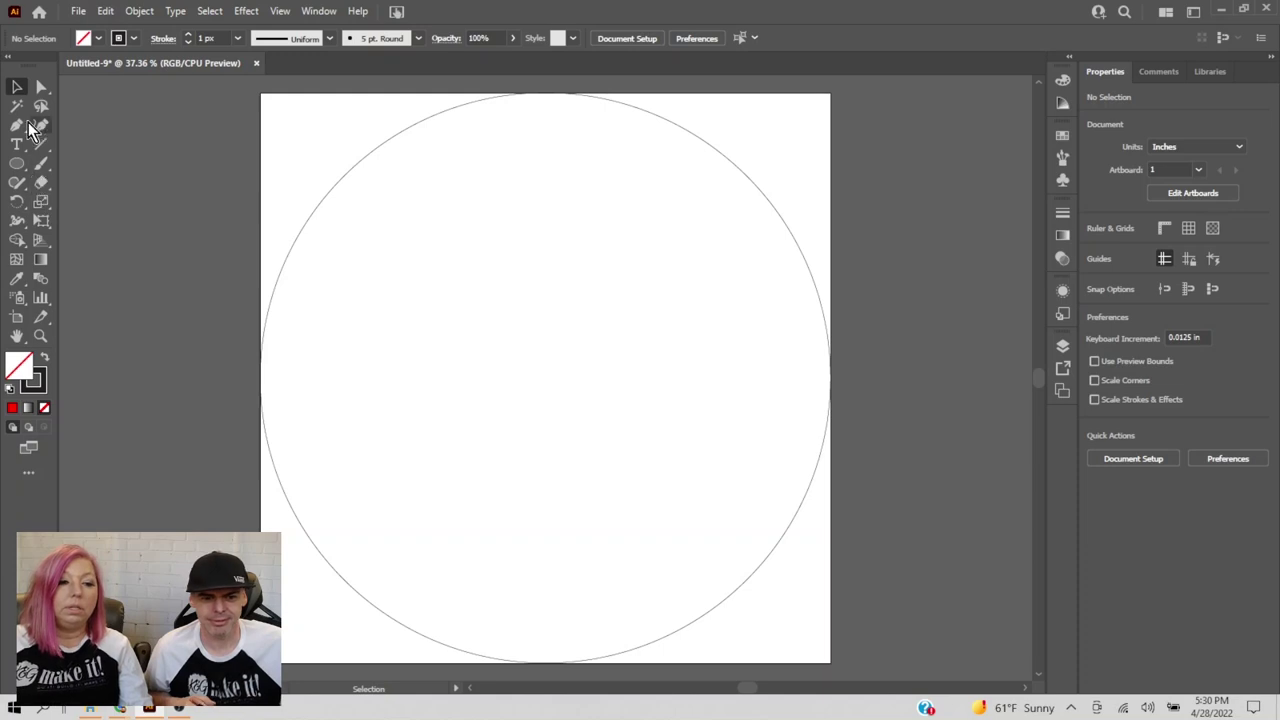
- Draw a rounded rectangle about 2.6 in wide and 0.3 in high inside the circle, near its upper edge
{"action": "left_click", "coordinate": [16, 164]}
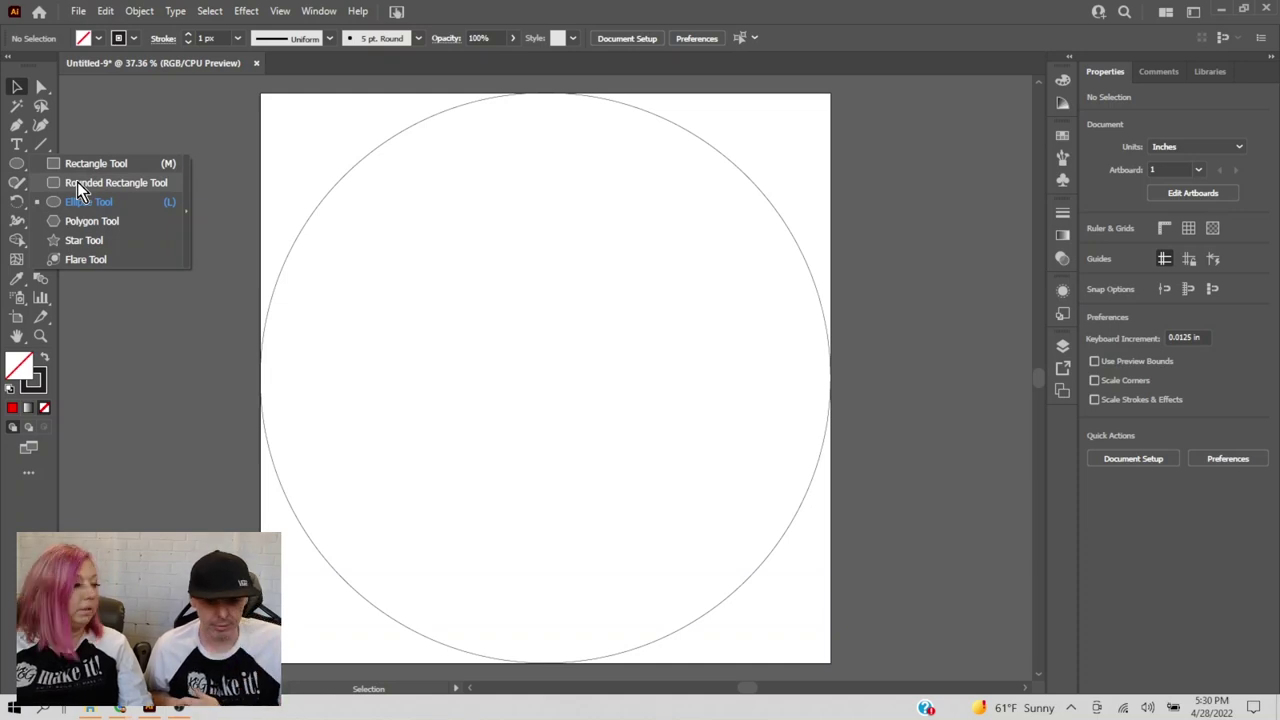
{"action": "left_click", "coordinate": [77, 182]}
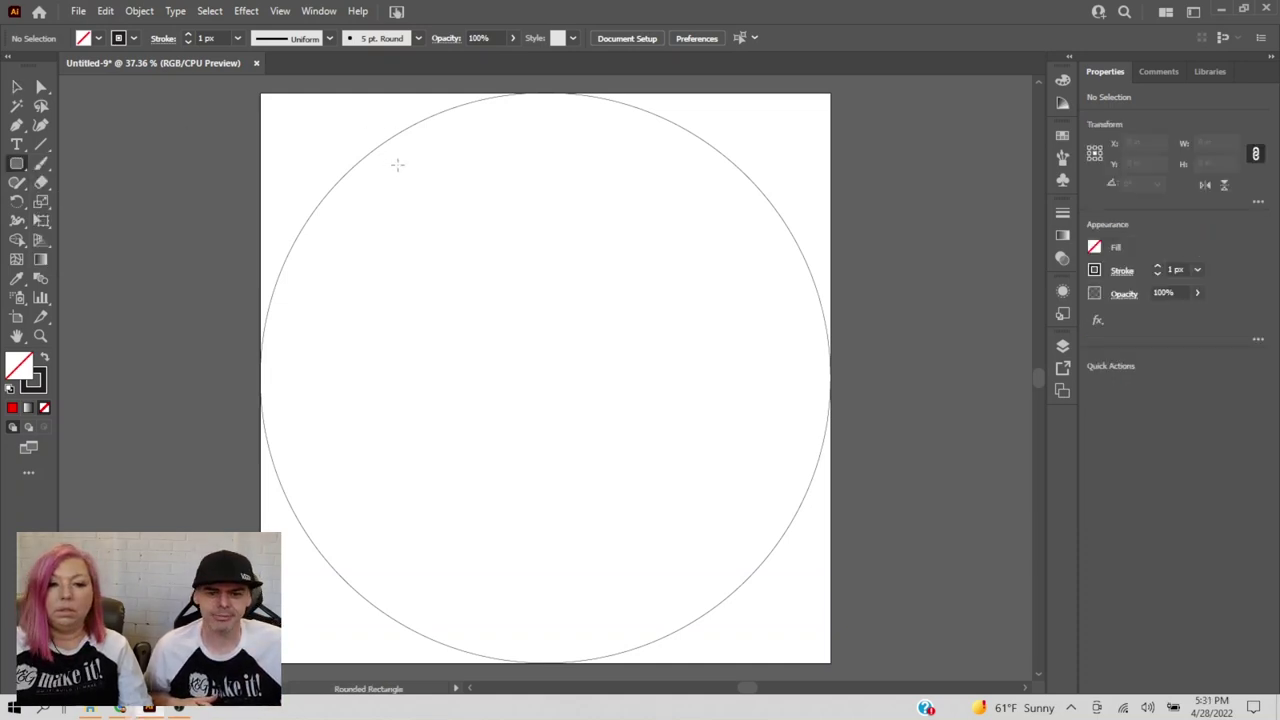
{"action": "left_click_drag", "start_coordinate": [421, 140], "coordinate": [506, 131]}
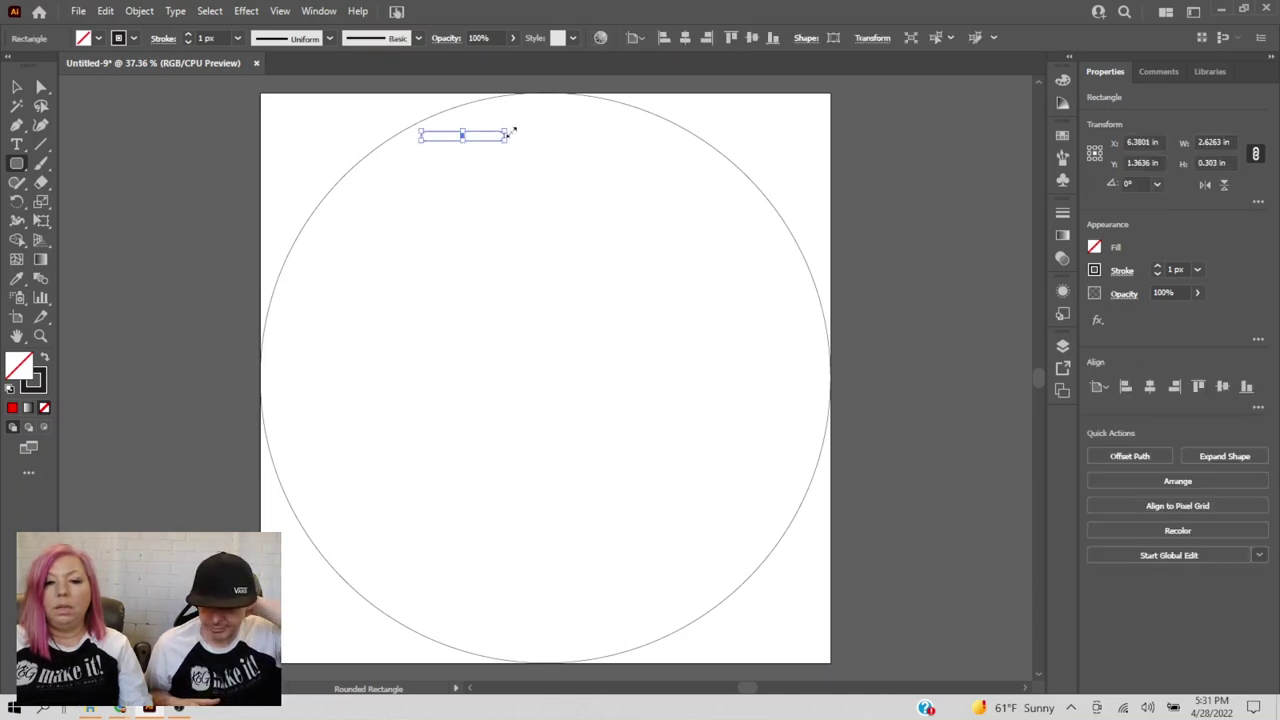
{"action": "left_click", "coordinate": [1220, 142]}
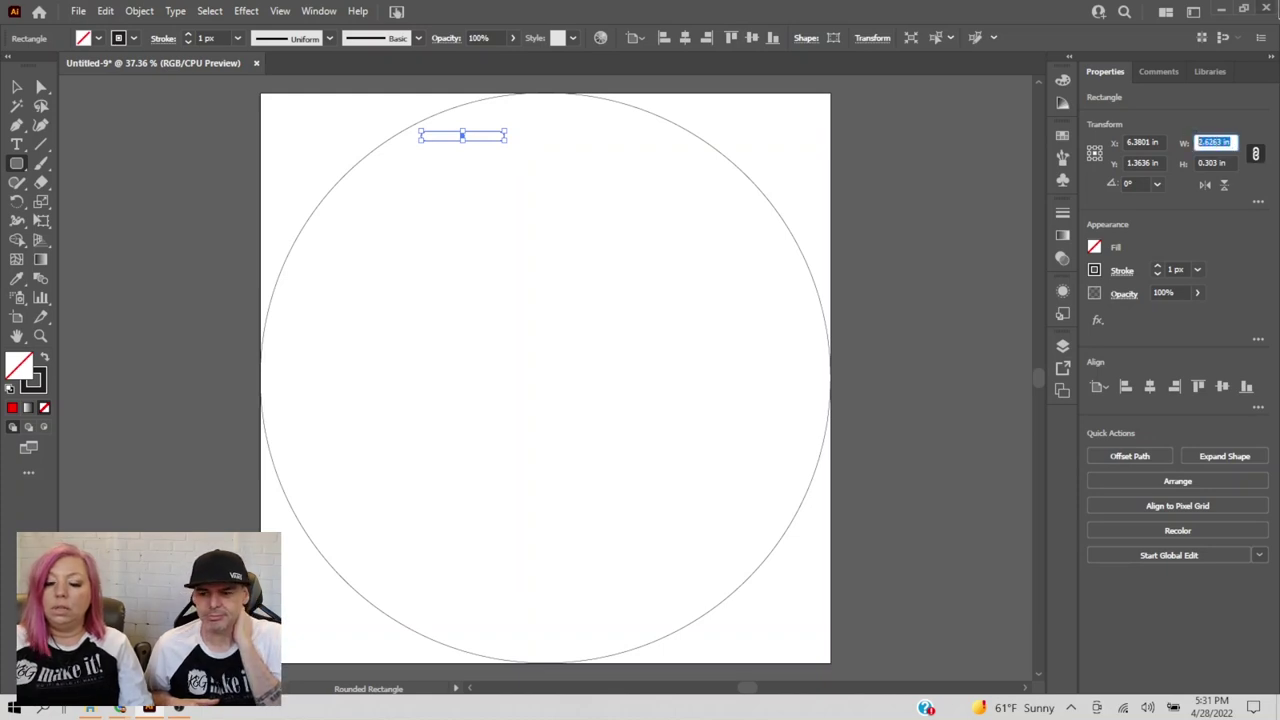
{"action": "type", "text": "1.125"}
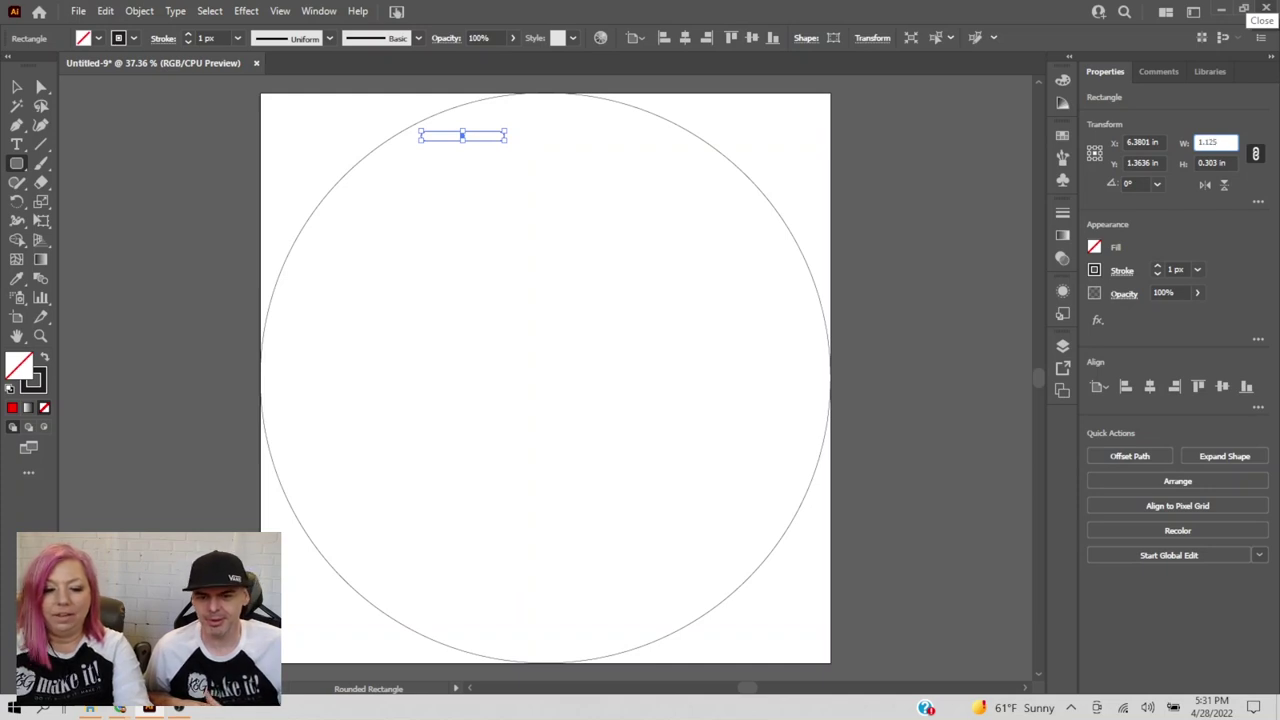
{"action": "key", "text": "Tab"}
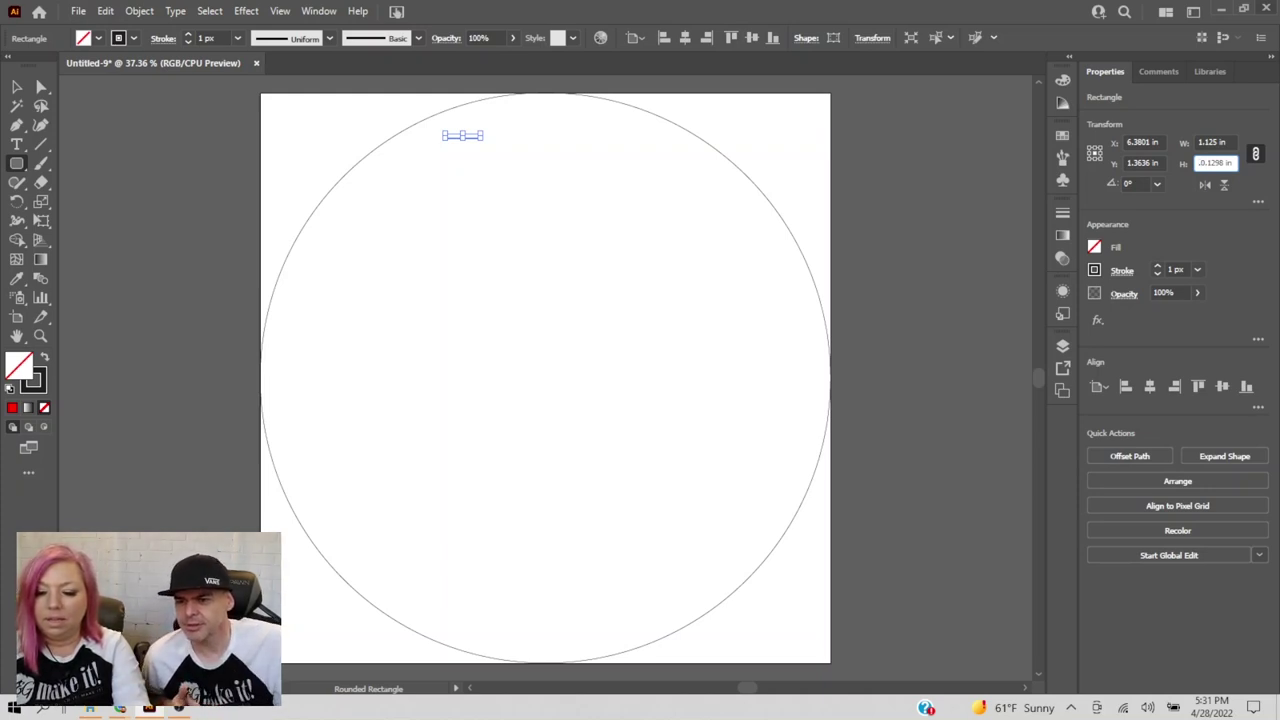
{"action": "key", "text": "BackSpace"}
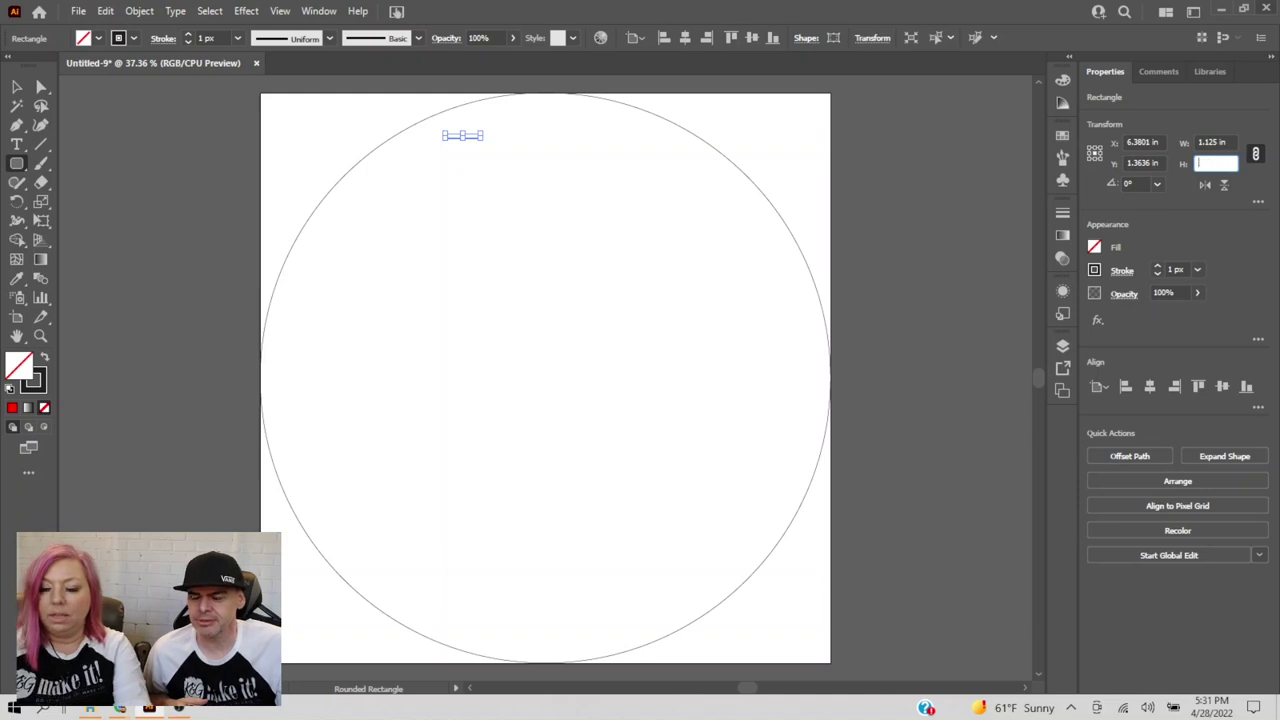
{"action": "key", "text": "ctrl+z"}
- Unlink the rounded rectangle's proportions and set its width to 1.125 in and its height to 0.125 in
{"action": "left_click", "coordinate": [1256, 153]}
{"action": "left_click", "coordinate": [1215, 142]}
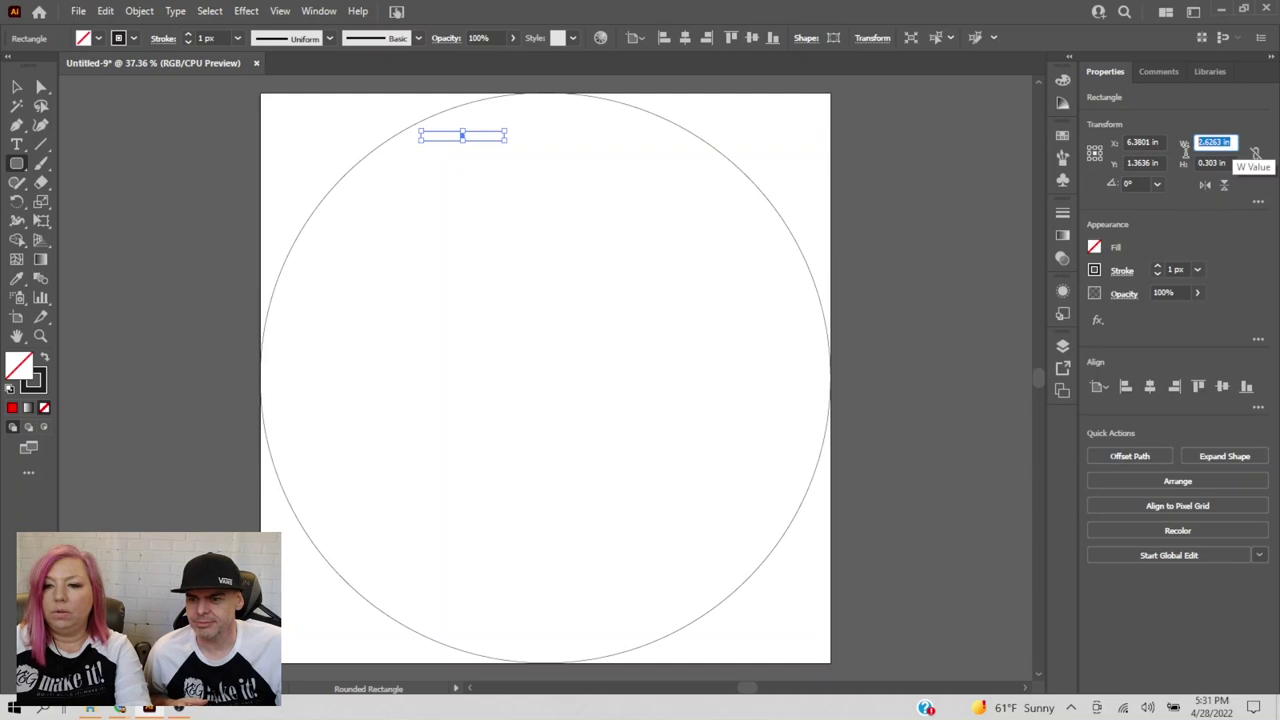
{"action": "type", "text": "1.125"}
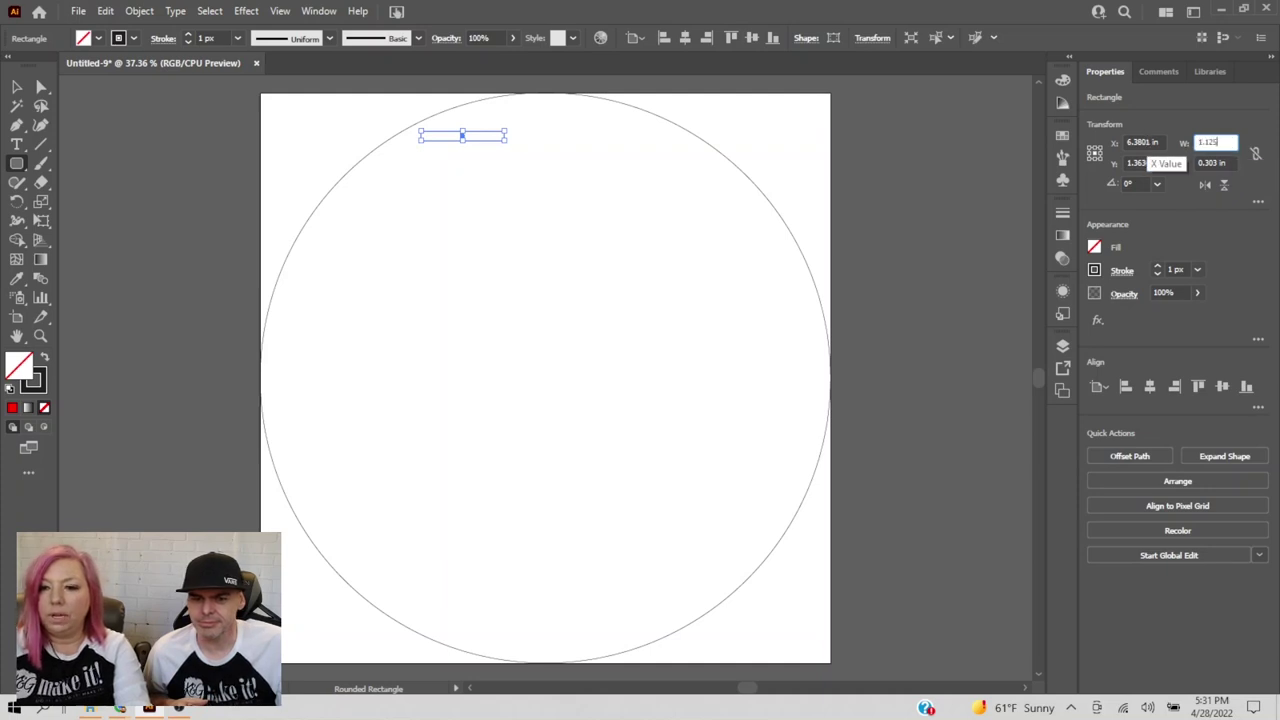
{"action": "key", "text": "Tab"}
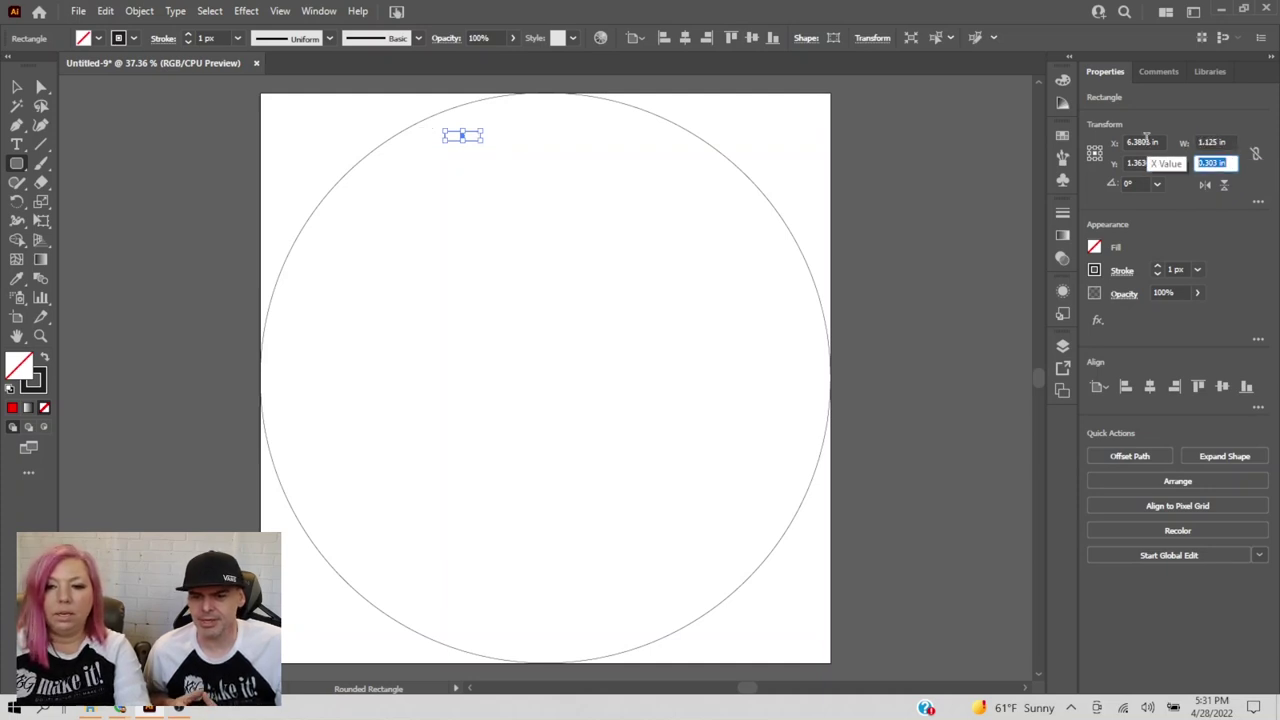
{"action": "type", "text": "."}
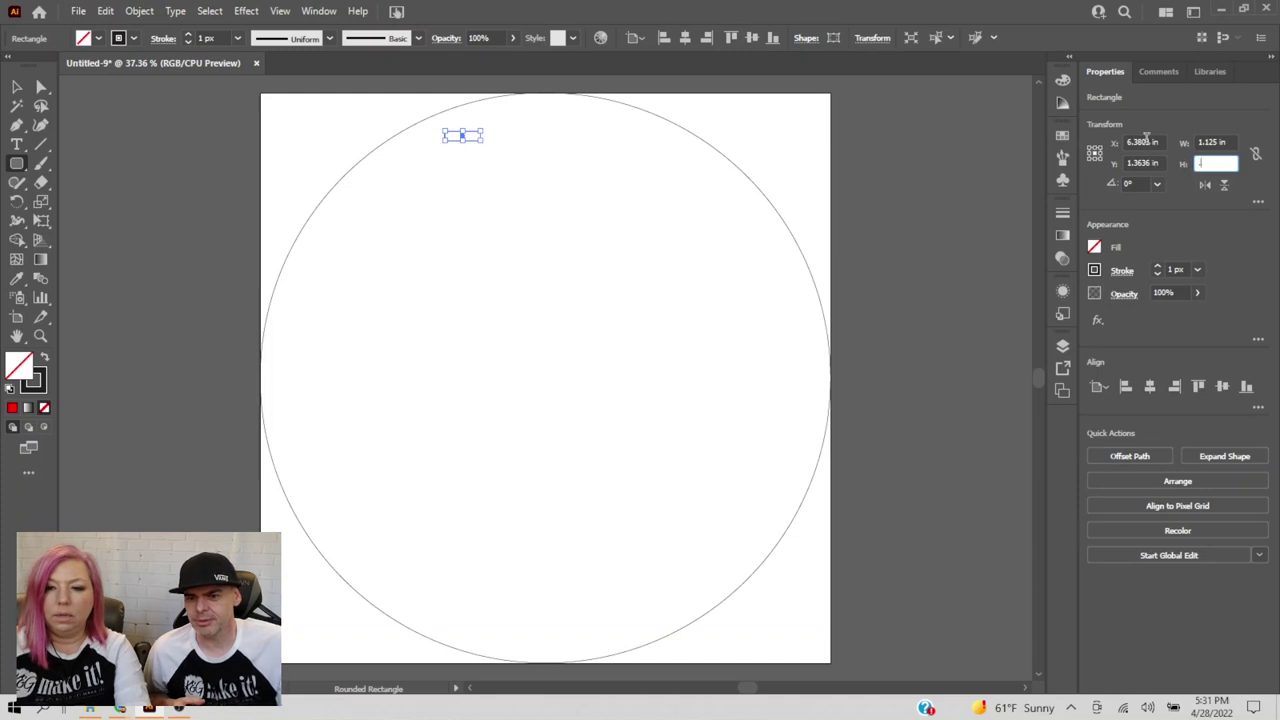
{"action": "type", "text": "125"}
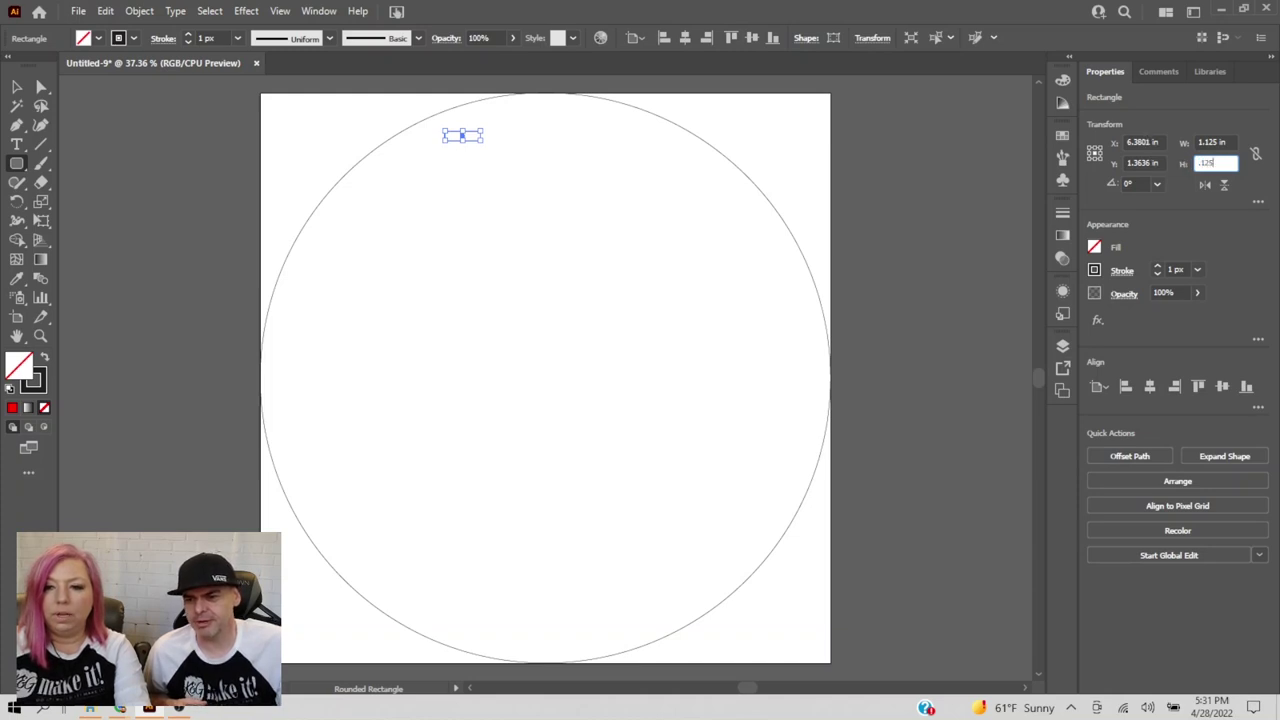
{"action": "key", "text": "Tab"}
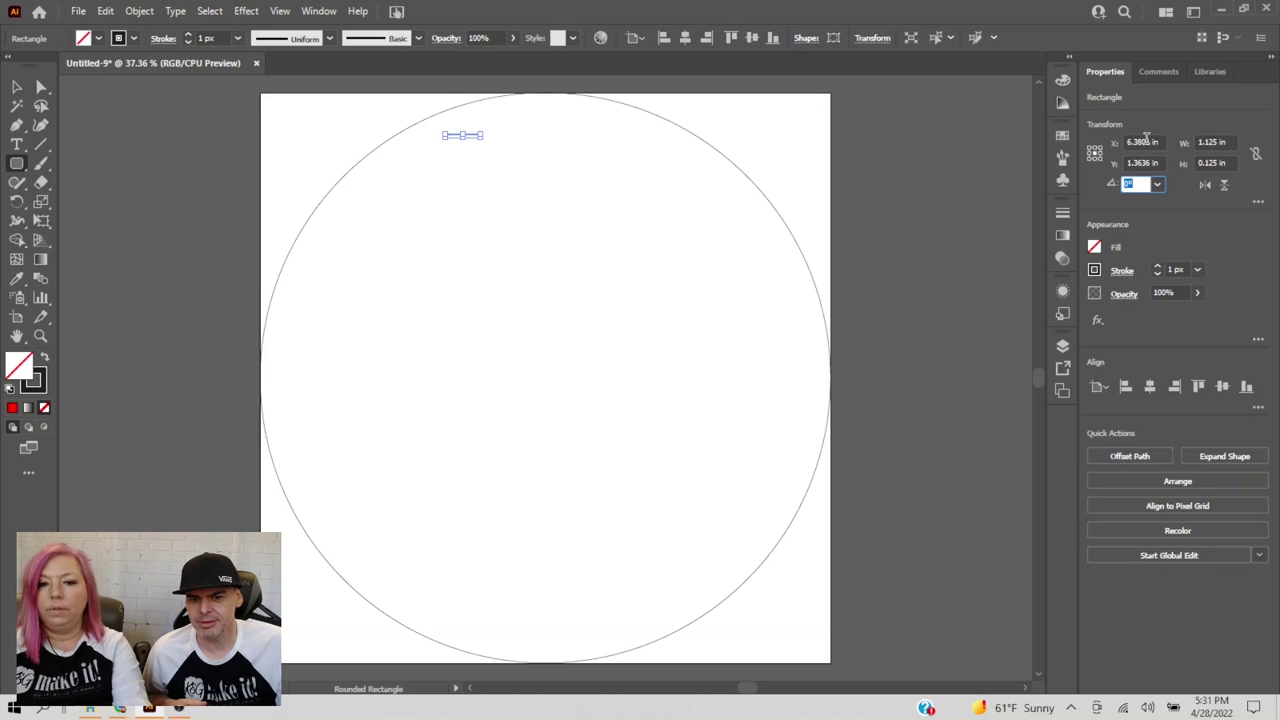
{"action": "left_click", "coordinate": [708, 243]}
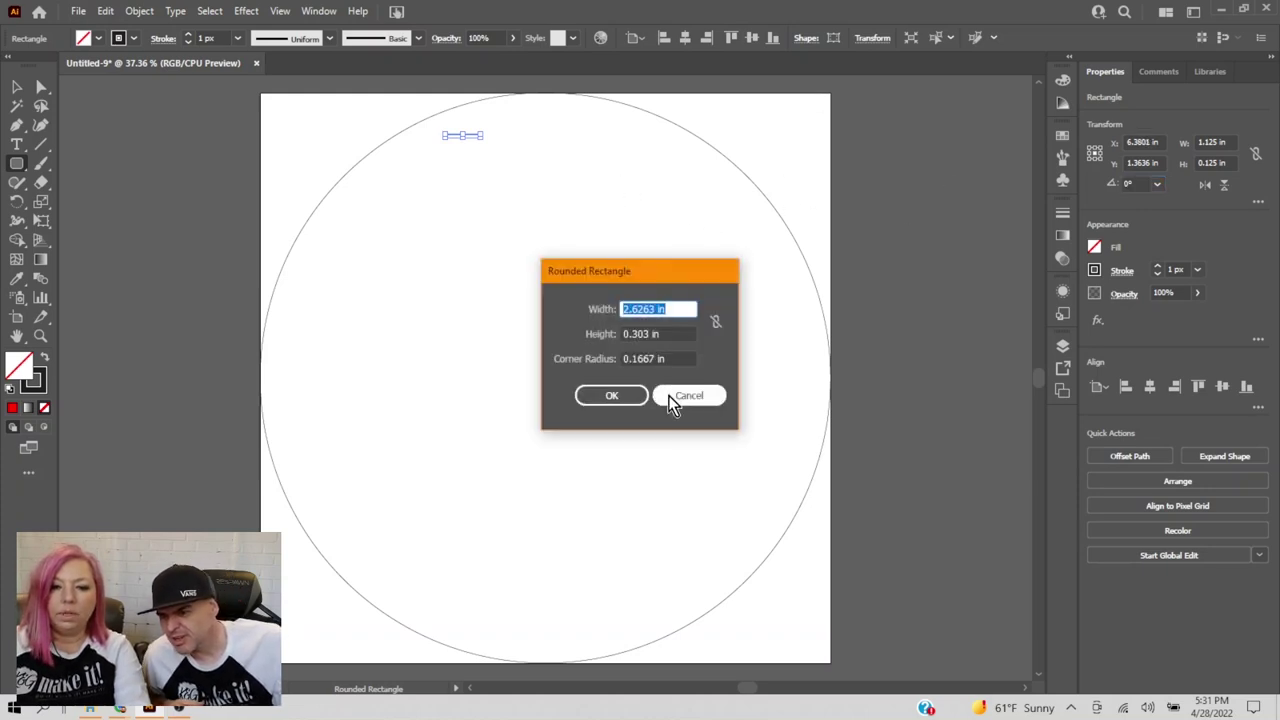
{"action": "left_click", "coordinate": [666, 400]}
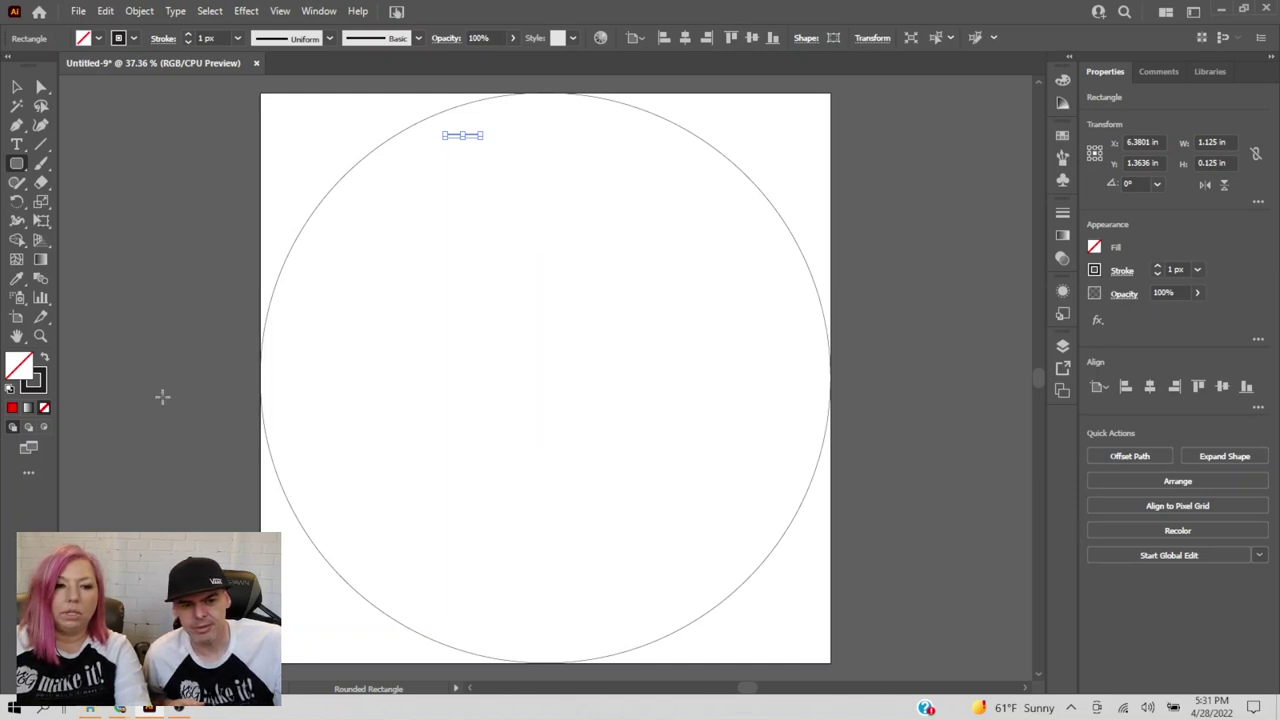
- Shift the rounded slot slightly up and left, and paste a copy of it at the circle's center
{"action": "left_click", "coordinate": [17, 88]}
{"action": "left_click", "coordinate": [474, 140]}
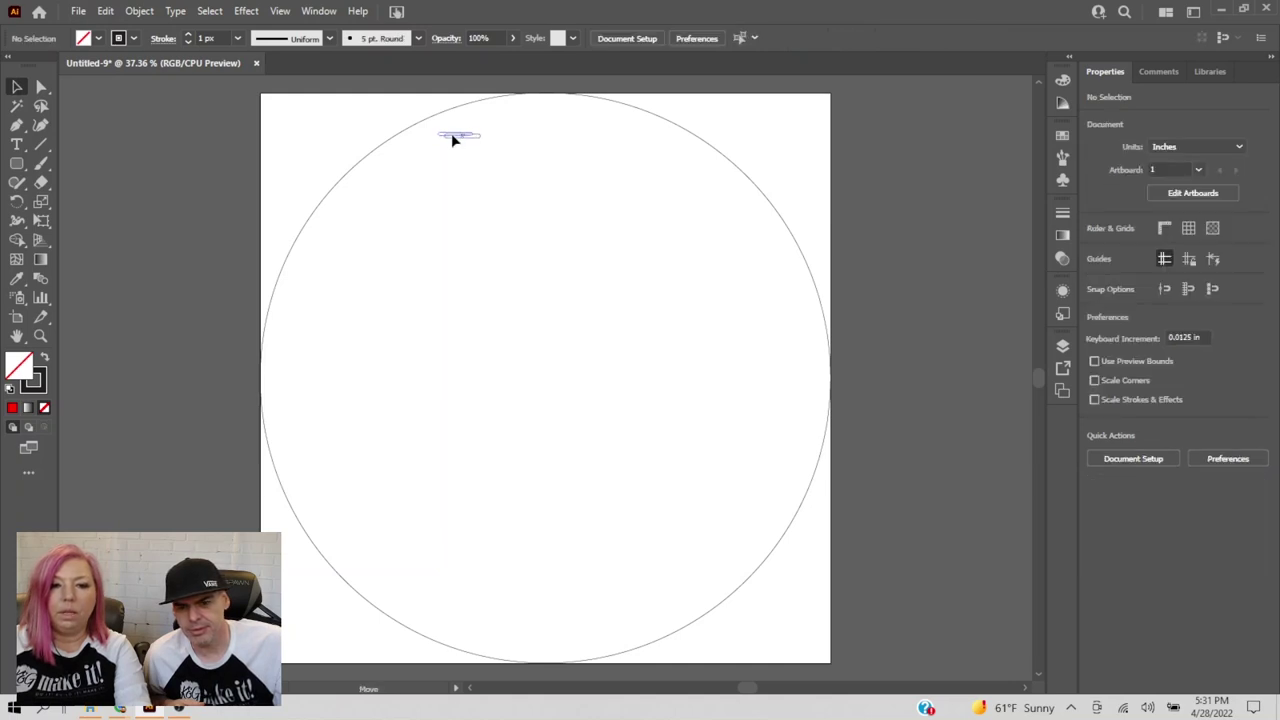
{"action": "left_click", "coordinate": [452, 136]}
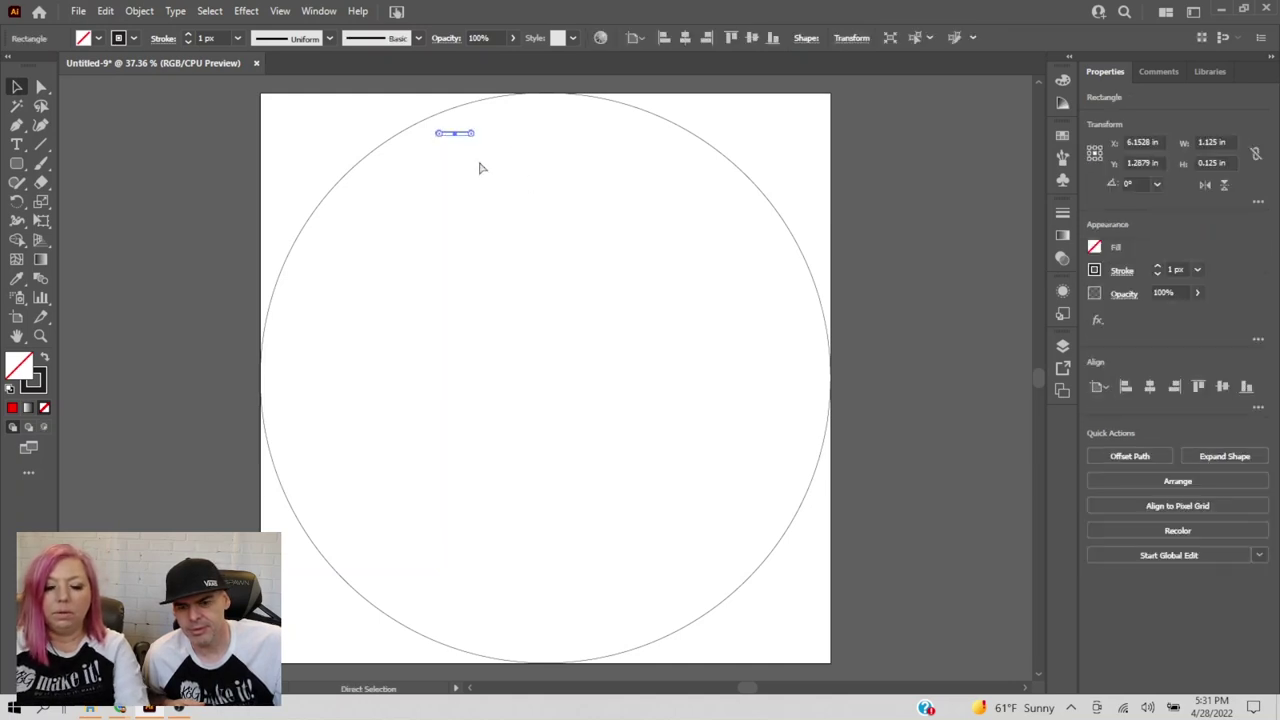
{"action": "key", "text": "ctrl+c"}
{"action": "key", "text": "ctrl+v"}
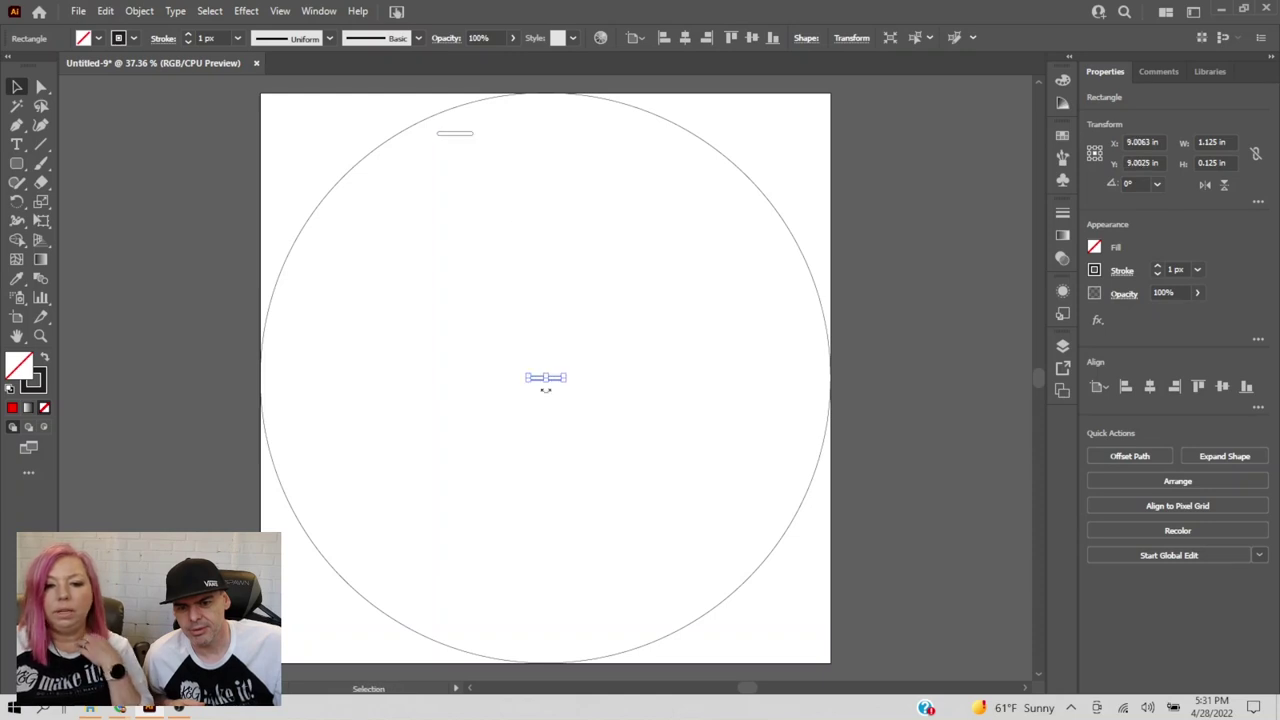
- Try to move the centered slot copy toward the circle's upper edge, and undo the accidental shift of the circle
{"action": "left_click_drag", "start_coordinate": [555, 377], "coordinate": [613, 164]}
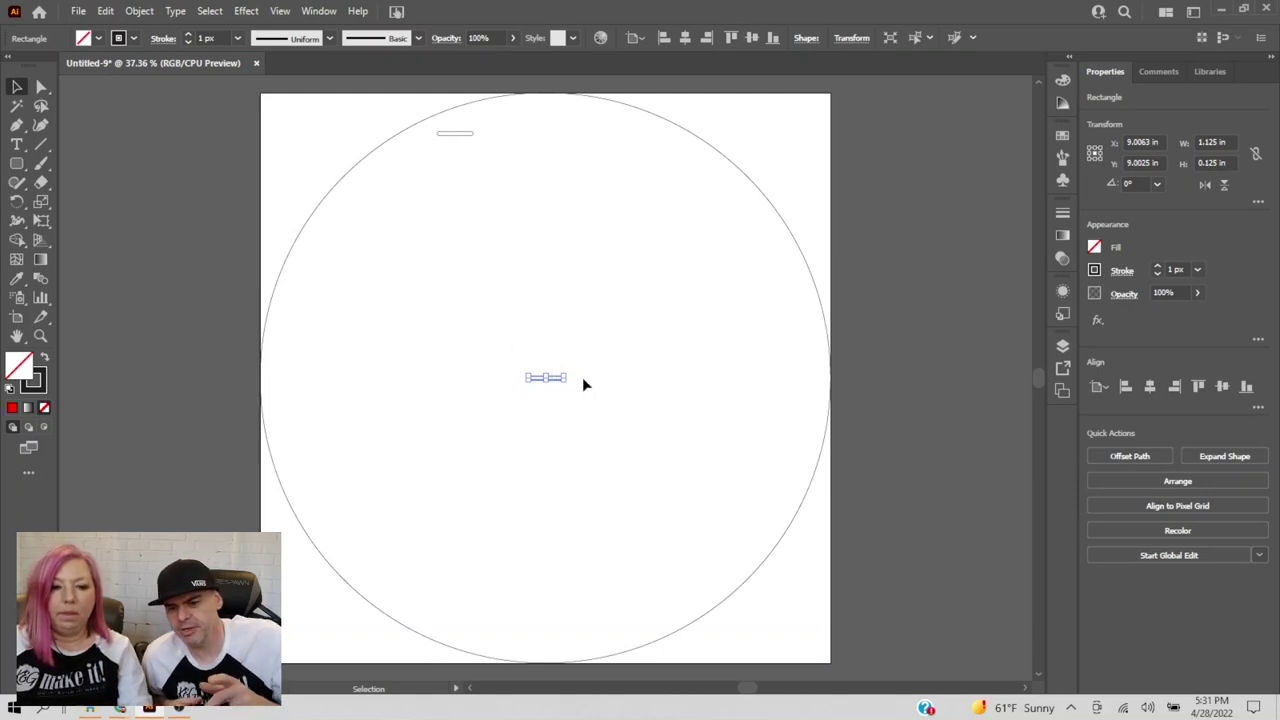
{"action": "left_click", "coordinate": [634, 387]}
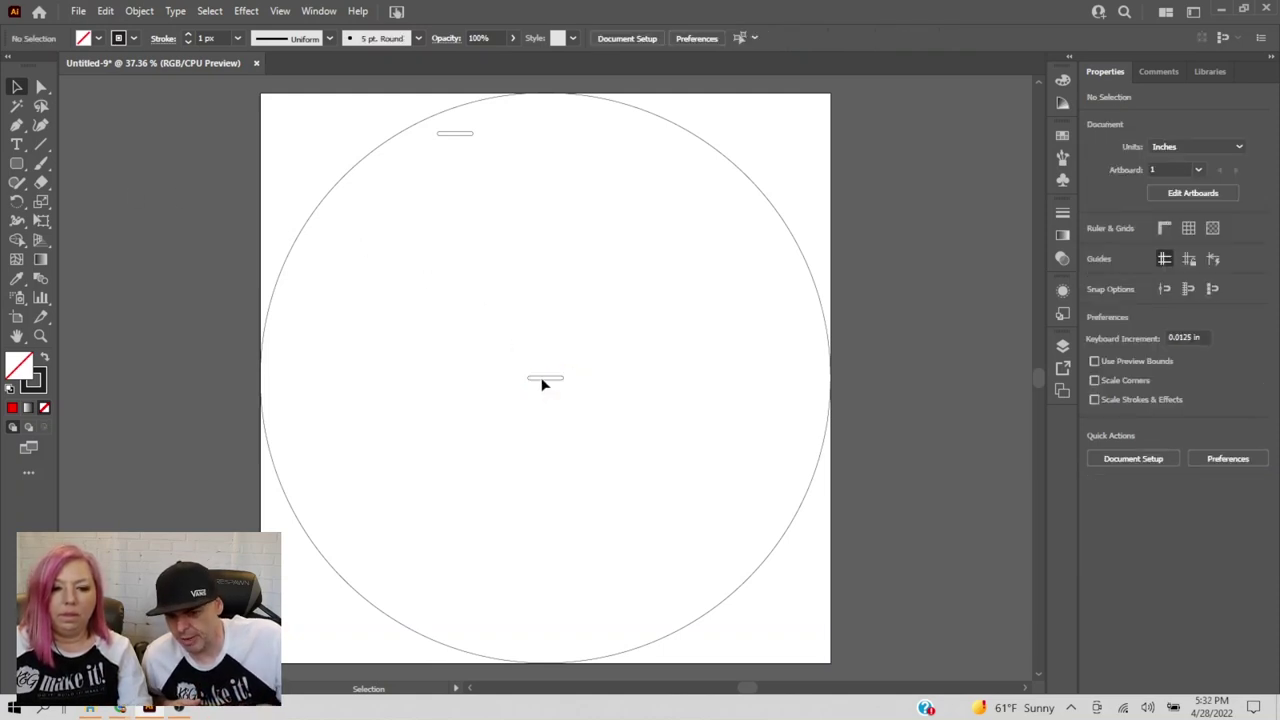
{"action": "left_click_drag", "start_coordinate": [540, 378], "coordinate": [620, 384]}
{"action": "left_click", "coordinate": [623, 386]}
{"action": "left_click", "coordinate": [558, 377]}
{"action": "left_click_drag", "start_coordinate": [558, 377], "coordinate": [597, 192]}
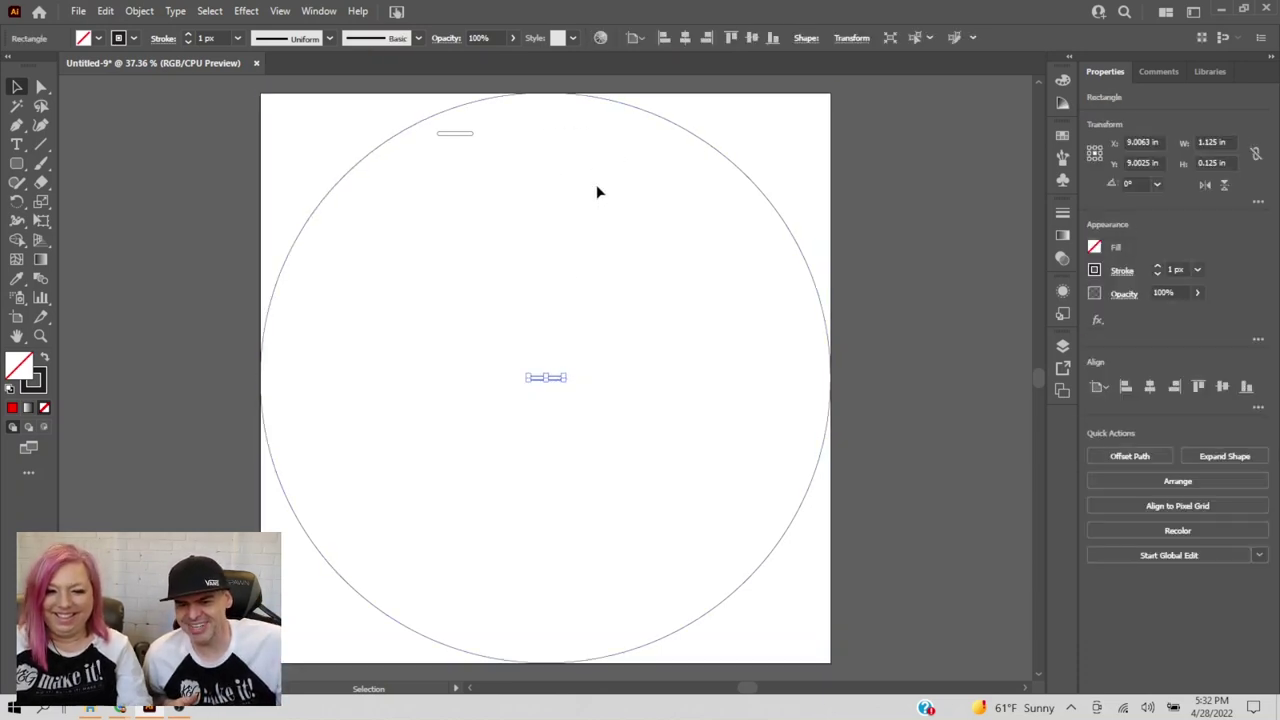
{"action": "left_click", "coordinate": [663, 245]}
{"action": "left_click_drag", "start_coordinate": [588, 417], "coordinate": [570, 393]}
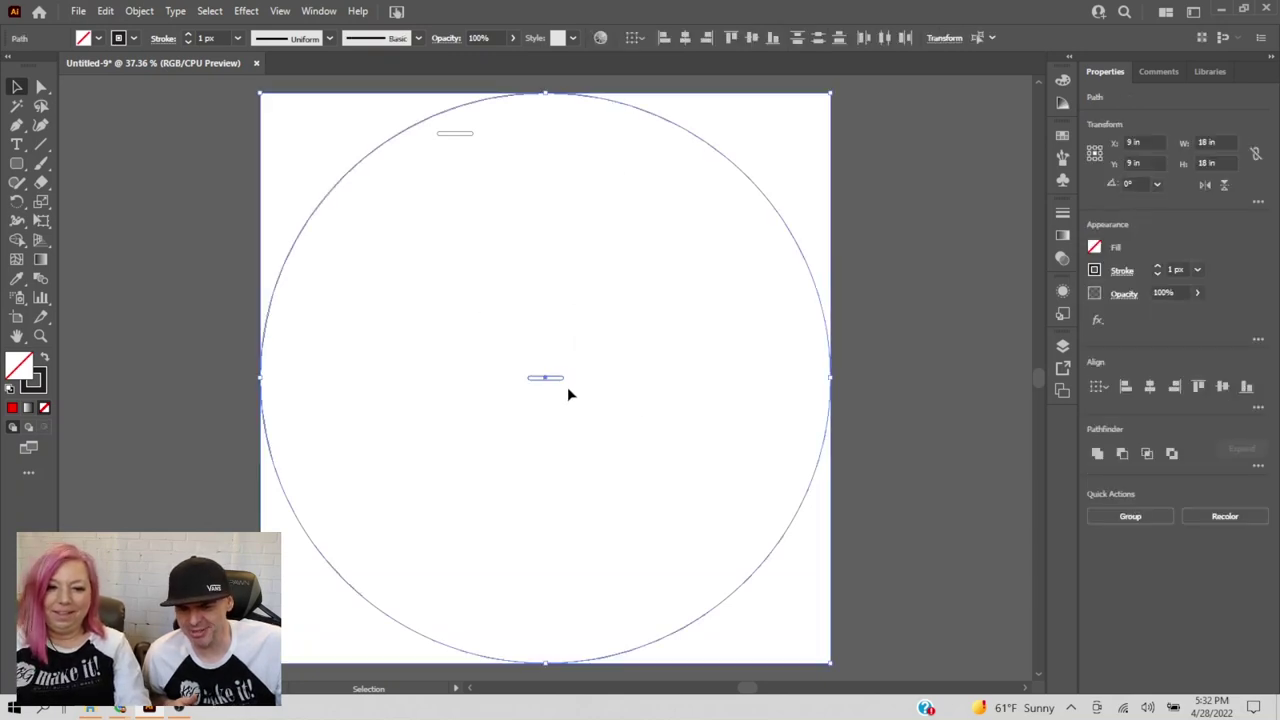
{"action": "left_click_drag", "start_coordinate": [561, 378], "coordinate": [661, 296]}
{"action": "key", "text": "a"}
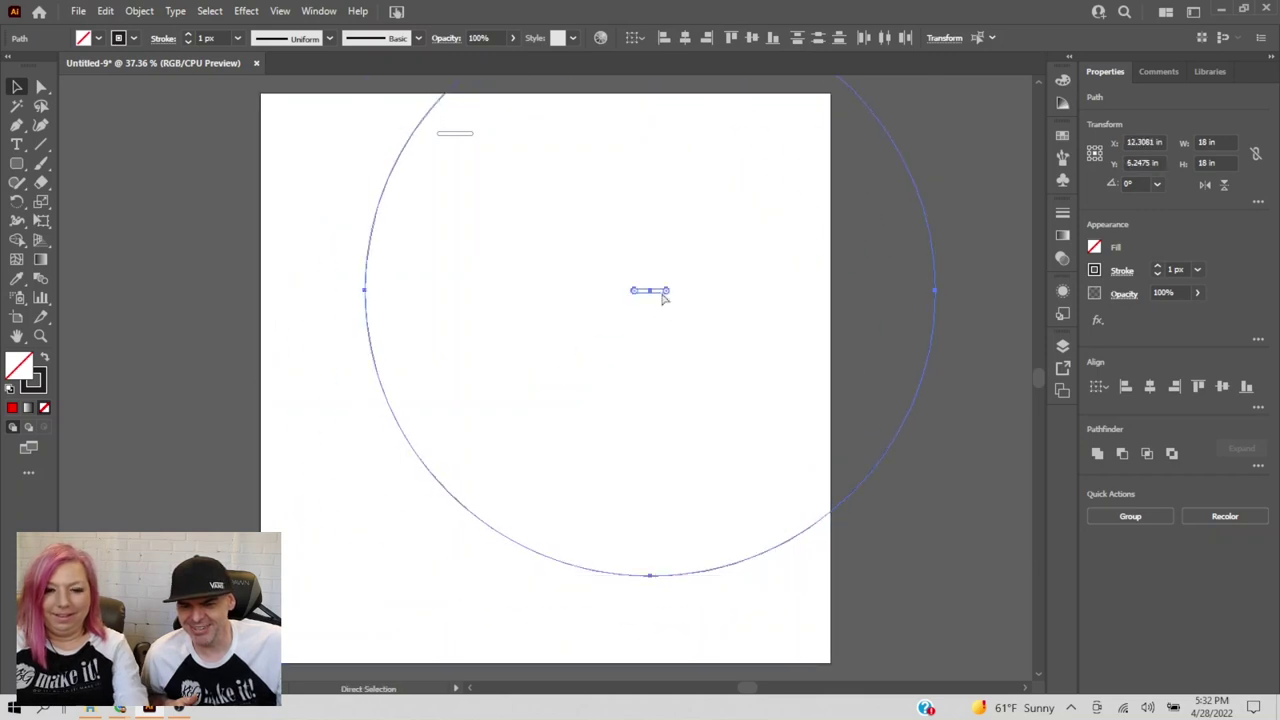
{"action": "key", "text": "ctrl+z"}
{"action": "left_click", "coordinate": [572, 422]}
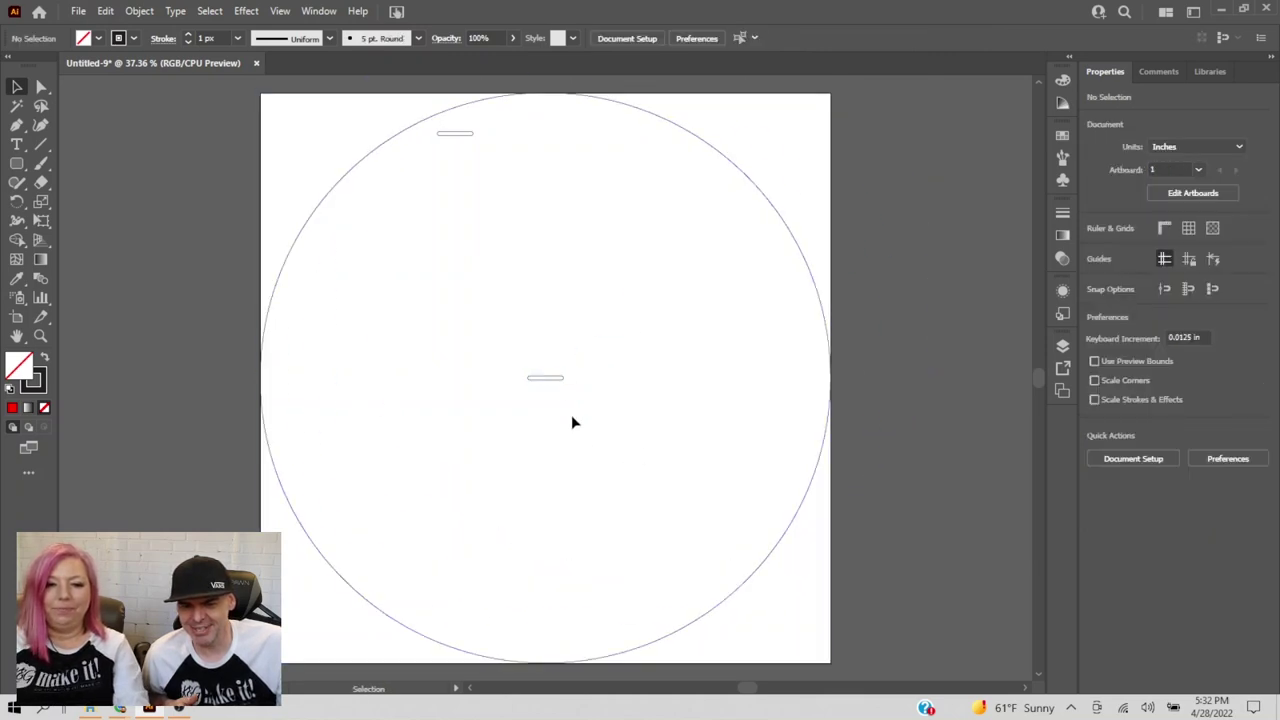
- Move the centered slot copy to the upper right area of the circle, roughly level with the first slot, and deselect it
{"action": "left_click", "coordinate": [540, 380]}
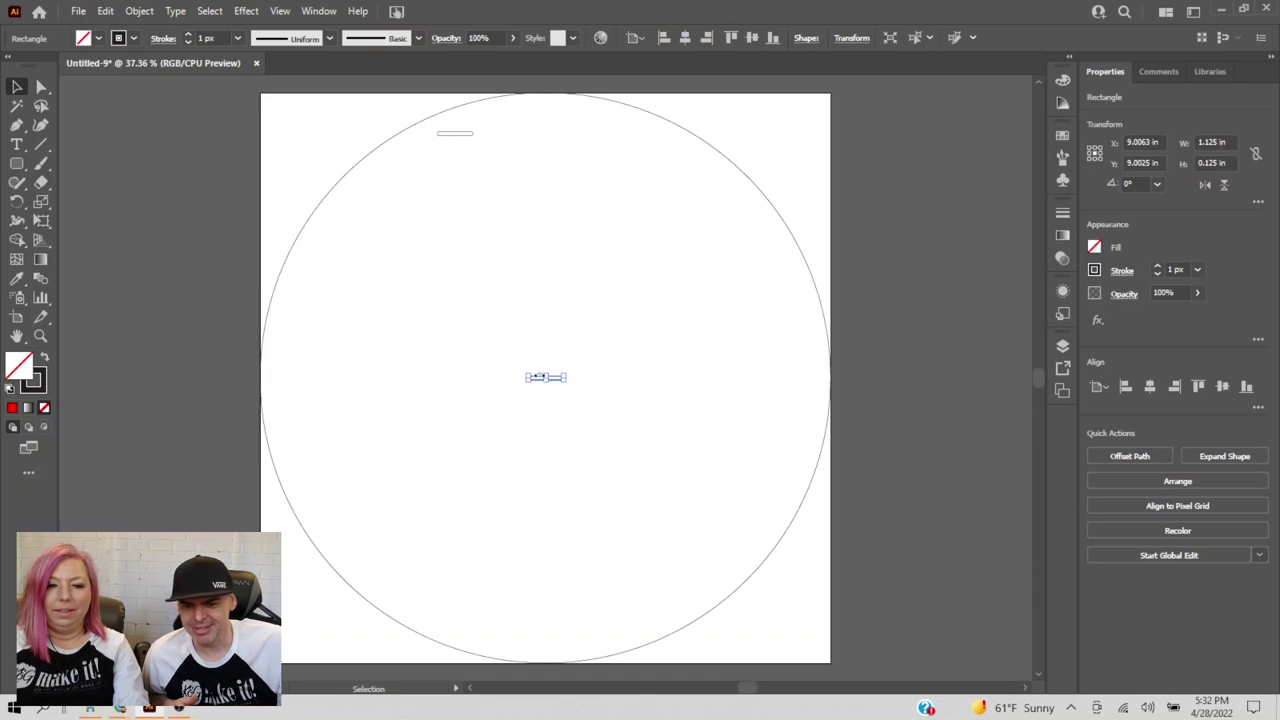
{"action": "left_click_drag", "start_coordinate": [537, 380], "coordinate": [617, 131]}
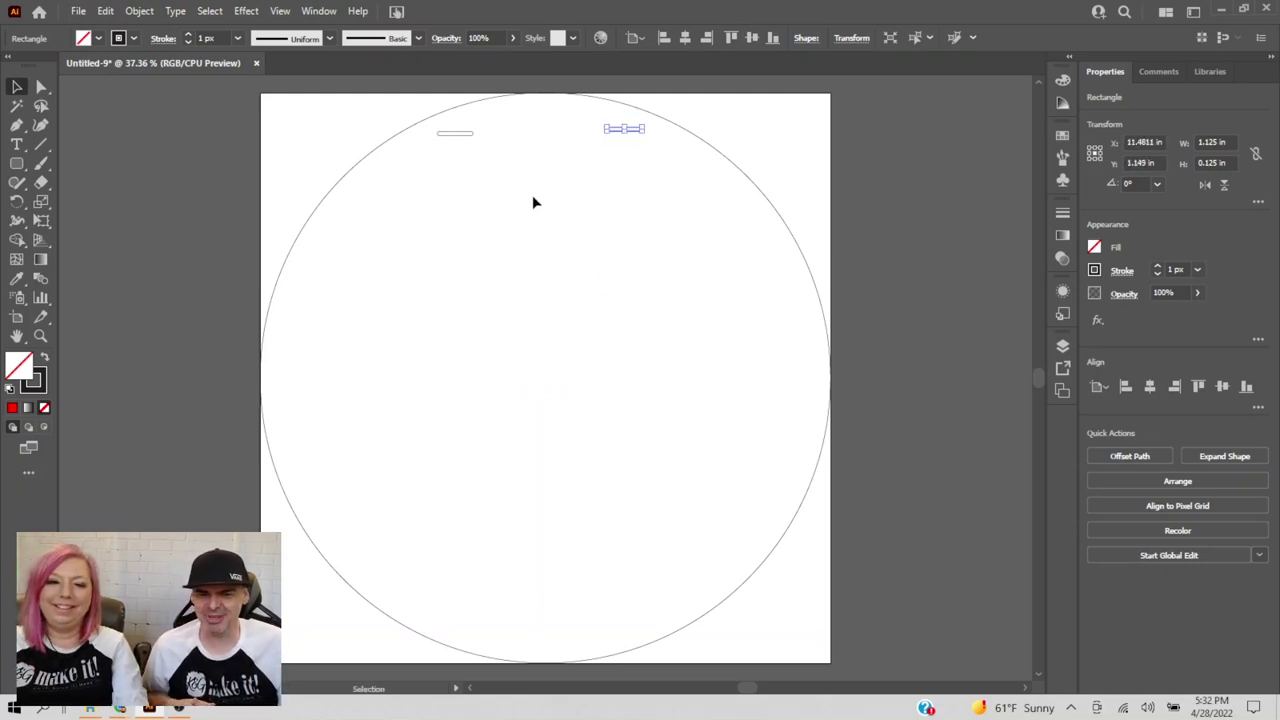
{"action": "left_click", "coordinate": [637, 160]}
- Select both slots near the circle's upper edge and align them vertically to their bottom edges
{"action": "left_click_drag", "start_coordinate": [634, 181], "coordinate": [451, 125]}
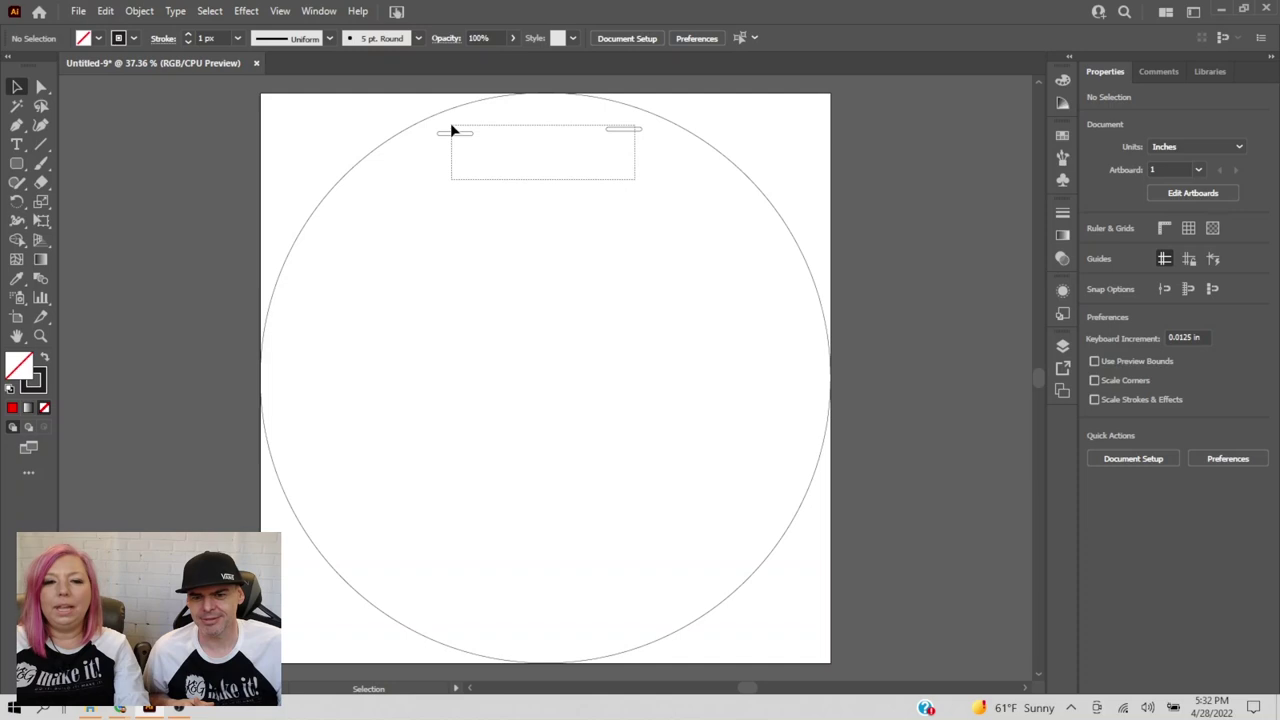
{"action": "left_click_drag", "start_coordinate": [451, 130], "coordinate": [451, 130]}
{"action": "left_click", "coordinate": [637, 208]}
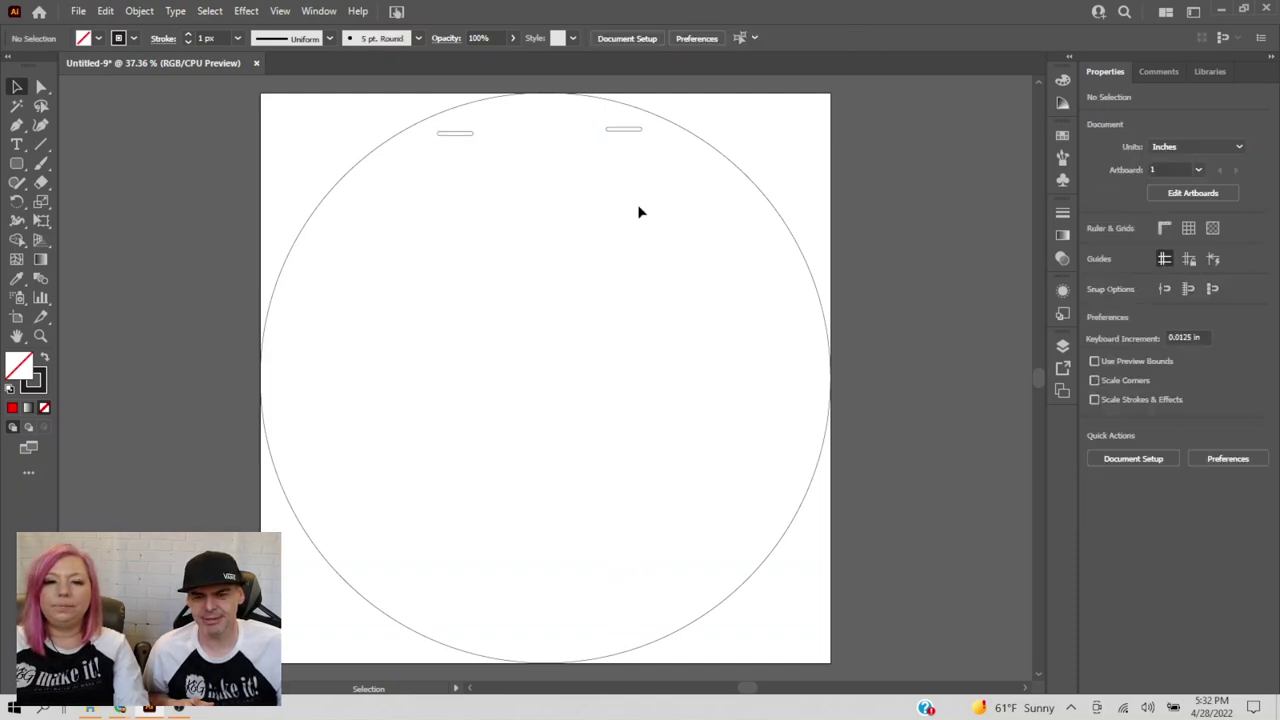
{"action": "left_click_drag", "start_coordinate": [633, 160], "coordinate": [451, 128]}
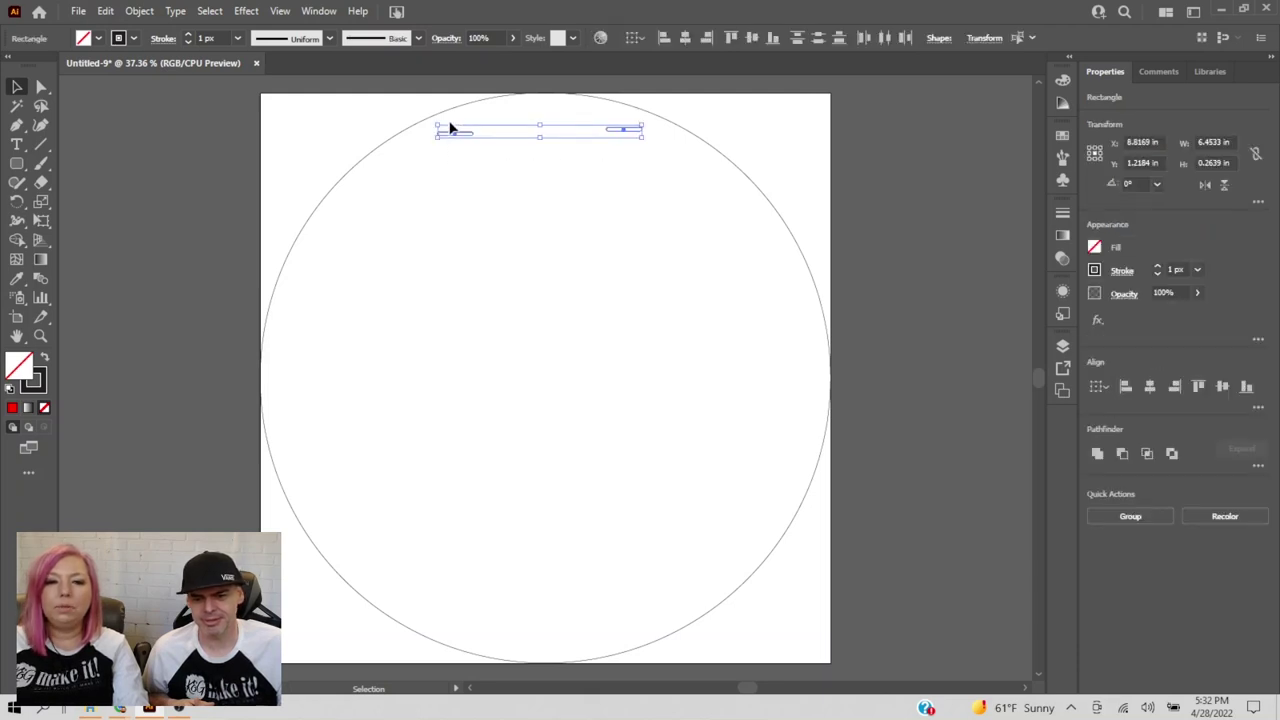
{"action": "left_click", "coordinate": [772, 46]}
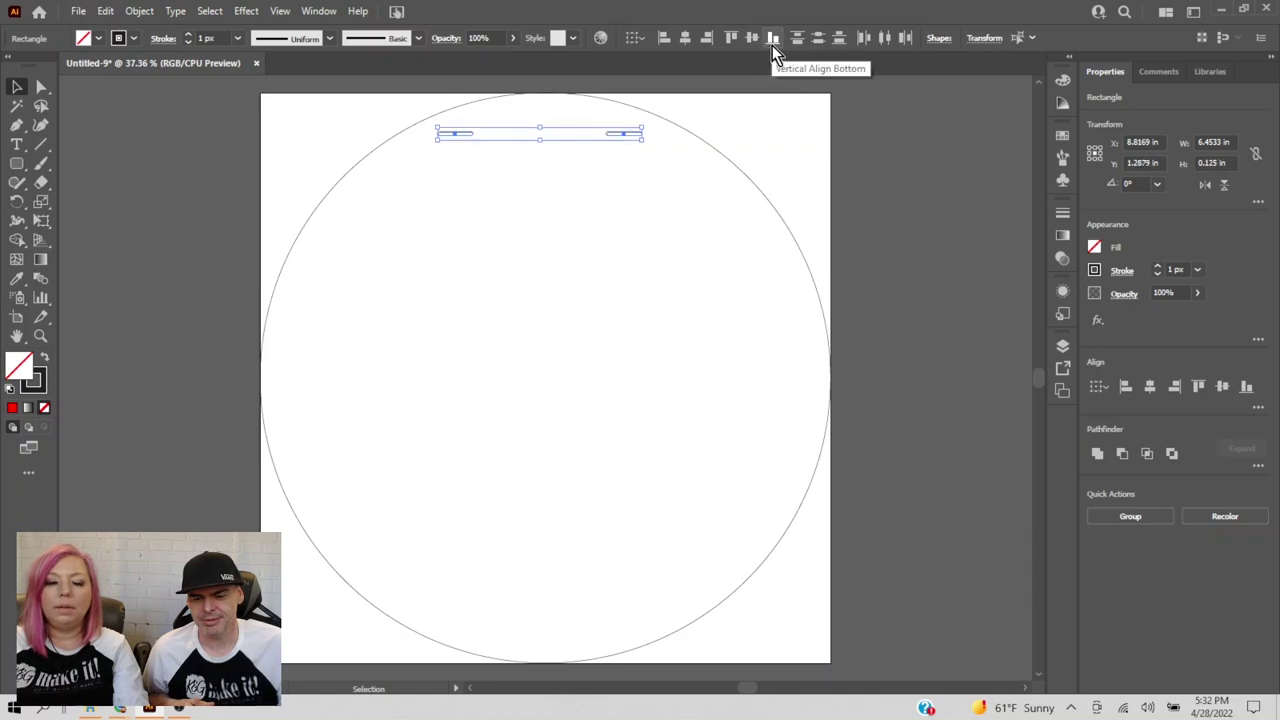
{"action": "left_click", "coordinate": [658, 188]}
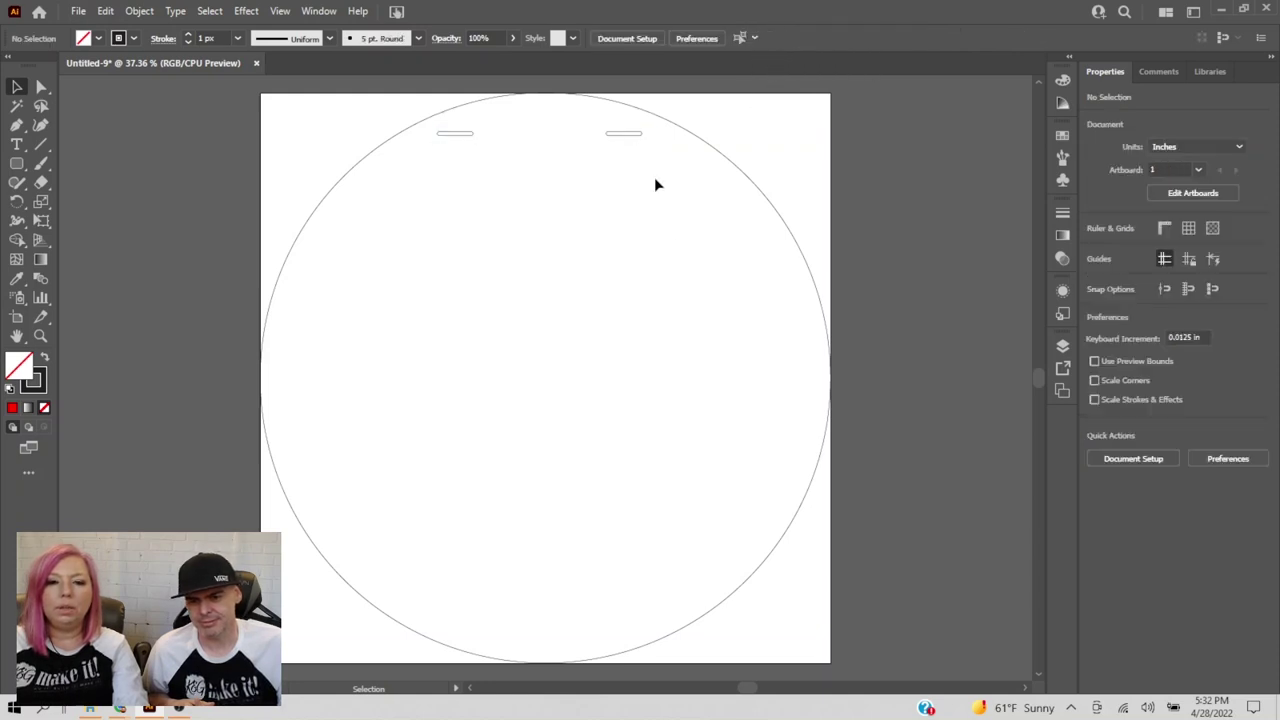
- Try shifting the right slot outward and nudging both slots down and left, and undo these moves
{"action": "left_click_drag", "start_coordinate": [622, 138], "coordinate": [647, 138]}
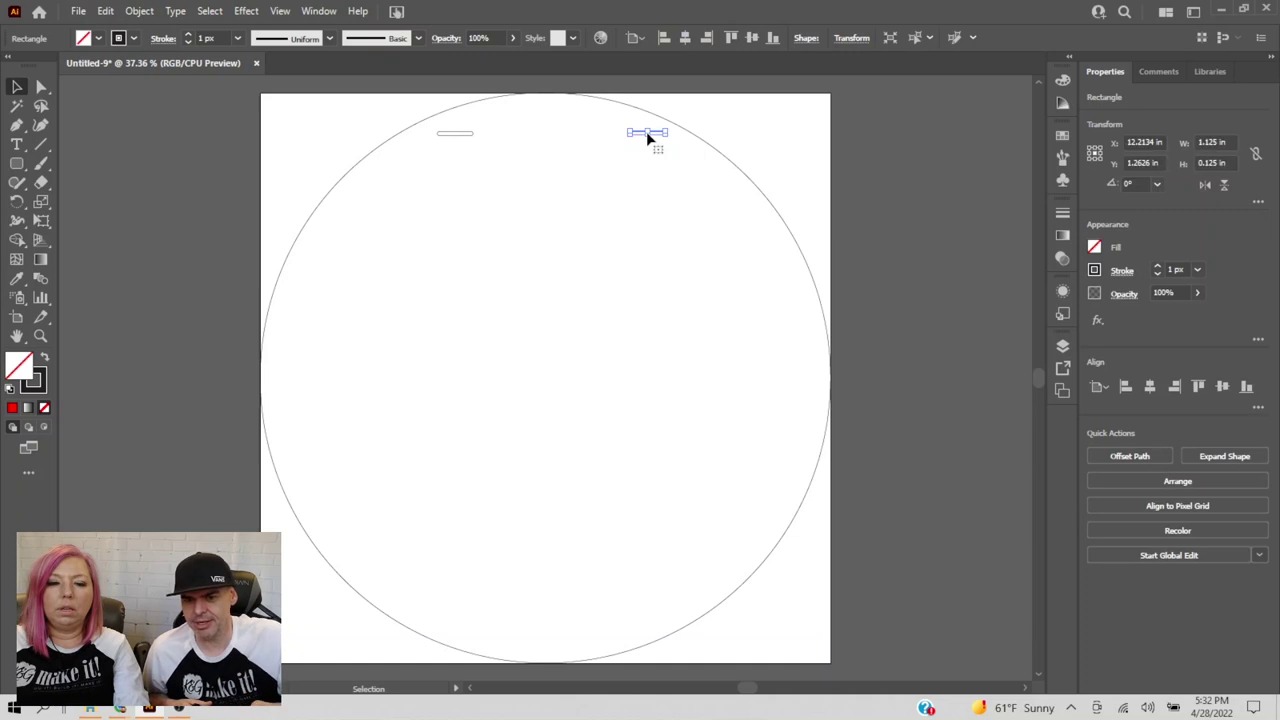
{"action": "left_click", "coordinate": [463, 139], "text": "shift"}
{"action": "key", "text": "shift+Down"}
{"action": "key", "text": "shift+Down"}
{"action": "key", "text": "shift+Down"}
{"action": "key", "text": "shift+Left"}
{"action": "key", "text": "shift+Left"}
{"action": "key", "text": "shift+Left"}
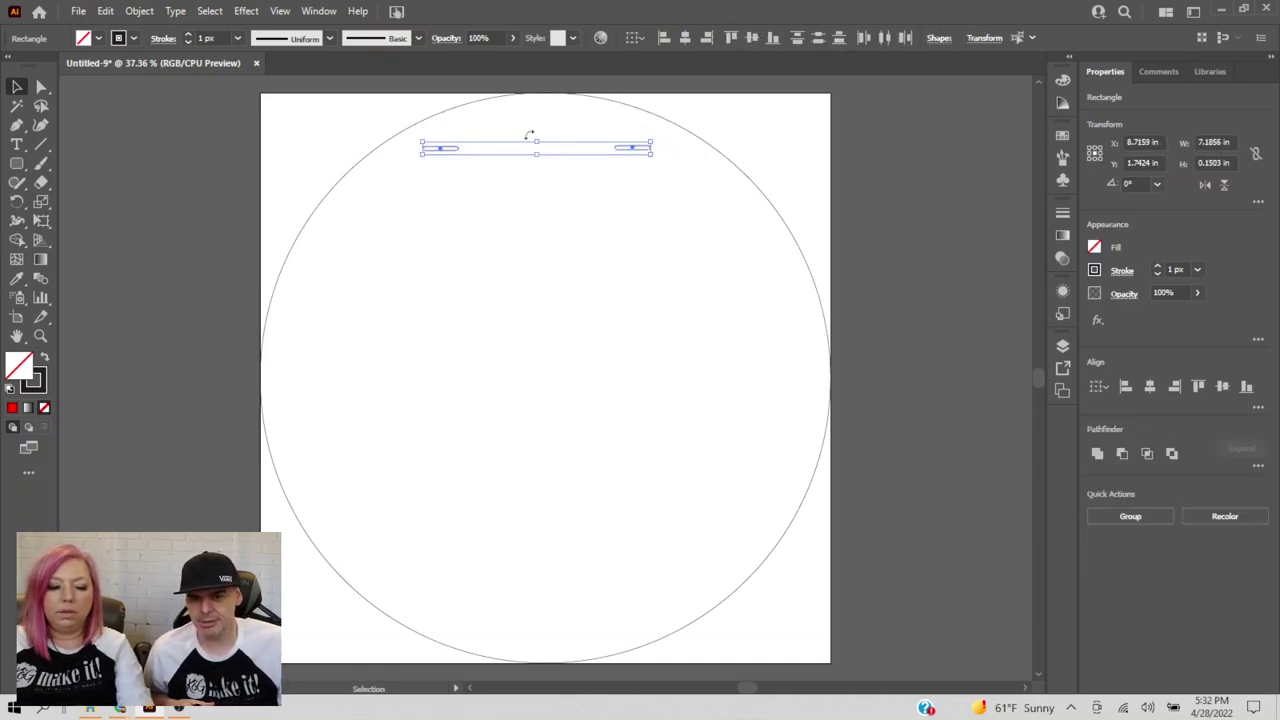
{"action": "key", "text": "ctrl+z"}
{"action": "key", "text": "ctrl+z"}
{"action": "key", "text": "ctrl+z"}
{"action": "key", "text": "ctrl+z"}
{"action": "key", "text": "ctrl+z"}
{"action": "key", "text": "ctrl+z"}
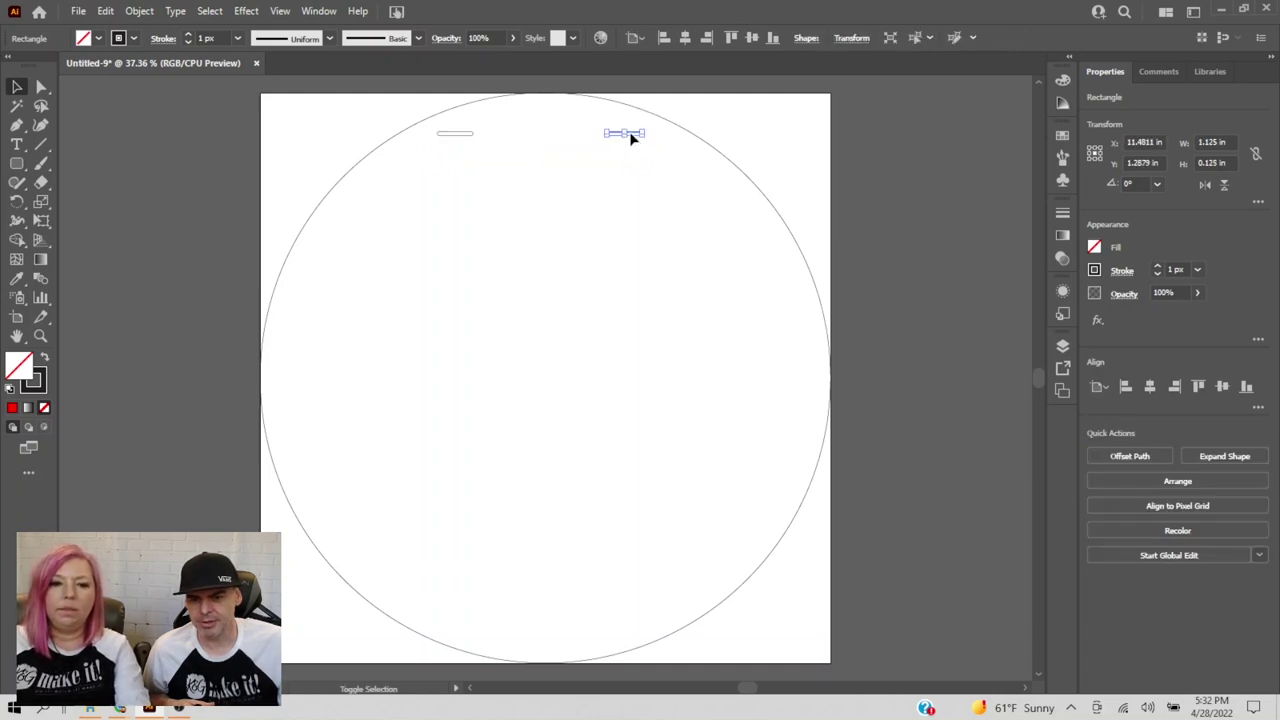
- Spread the two slots farther apart, moving the right one right and the left one left at the same height
{"action": "left_click", "coordinate": [650, 131]}
{"action": "left_click_drag", "start_coordinate": [630, 141], "coordinate": [656, 136]}
{"action": "left_click", "coordinate": [464, 134]}
{"action": "left_click_drag", "start_coordinate": [476, 136], "coordinate": [440, 145]}
{"action": "left_click", "coordinate": [509, 277]}
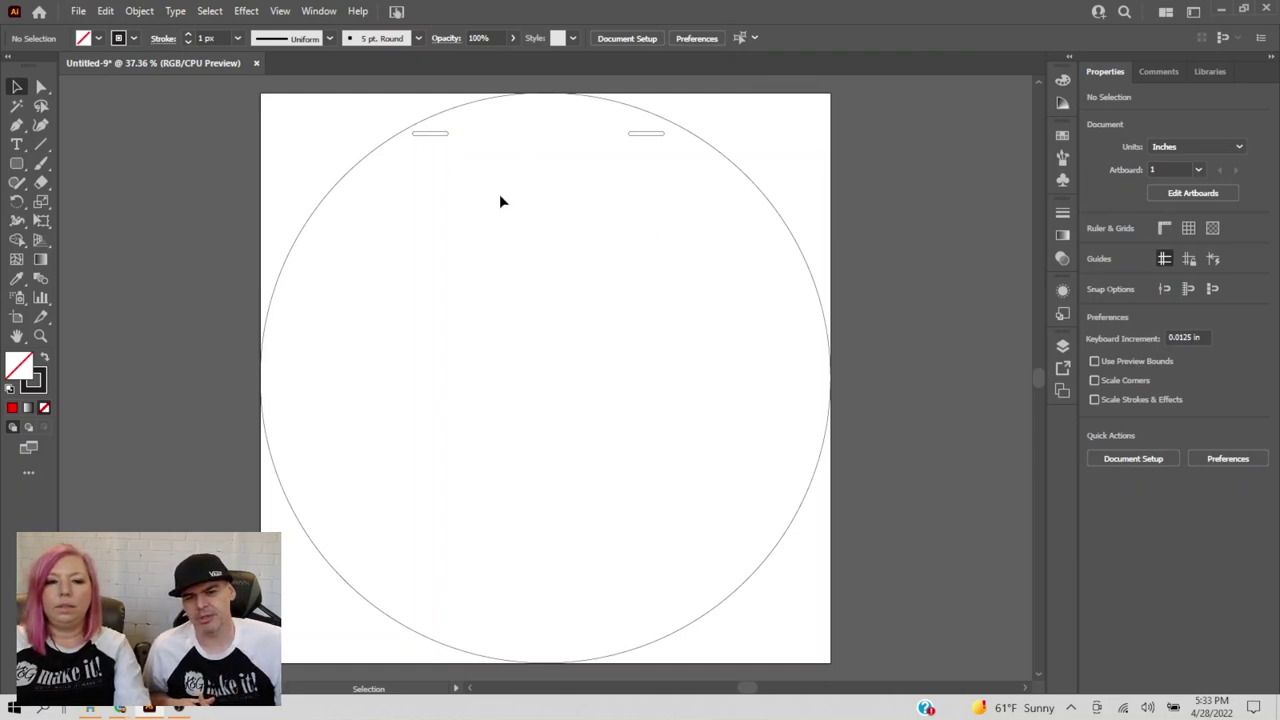
- Group the two slots and center the group horizontally on the artboard
{"action": "left_click_drag", "start_coordinate": [627, 154], "coordinate": [436, 127]}
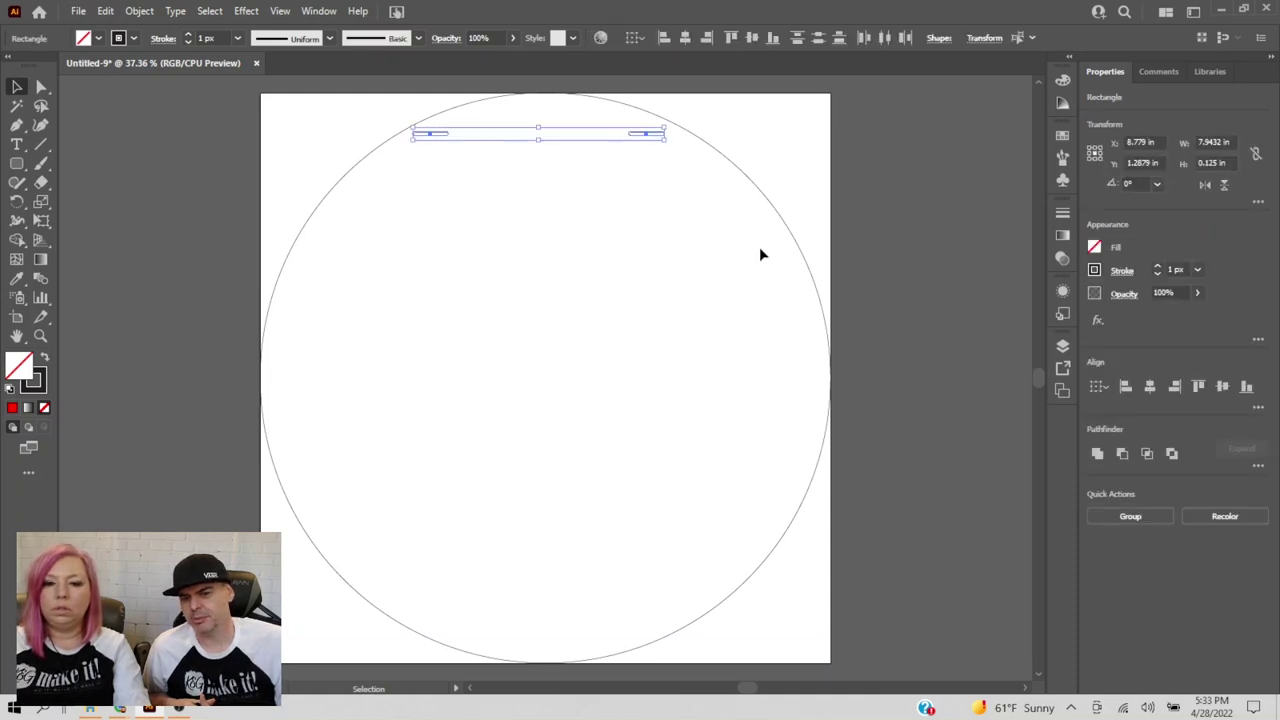
{"action": "left_click", "coordinate": [1129, 516]}
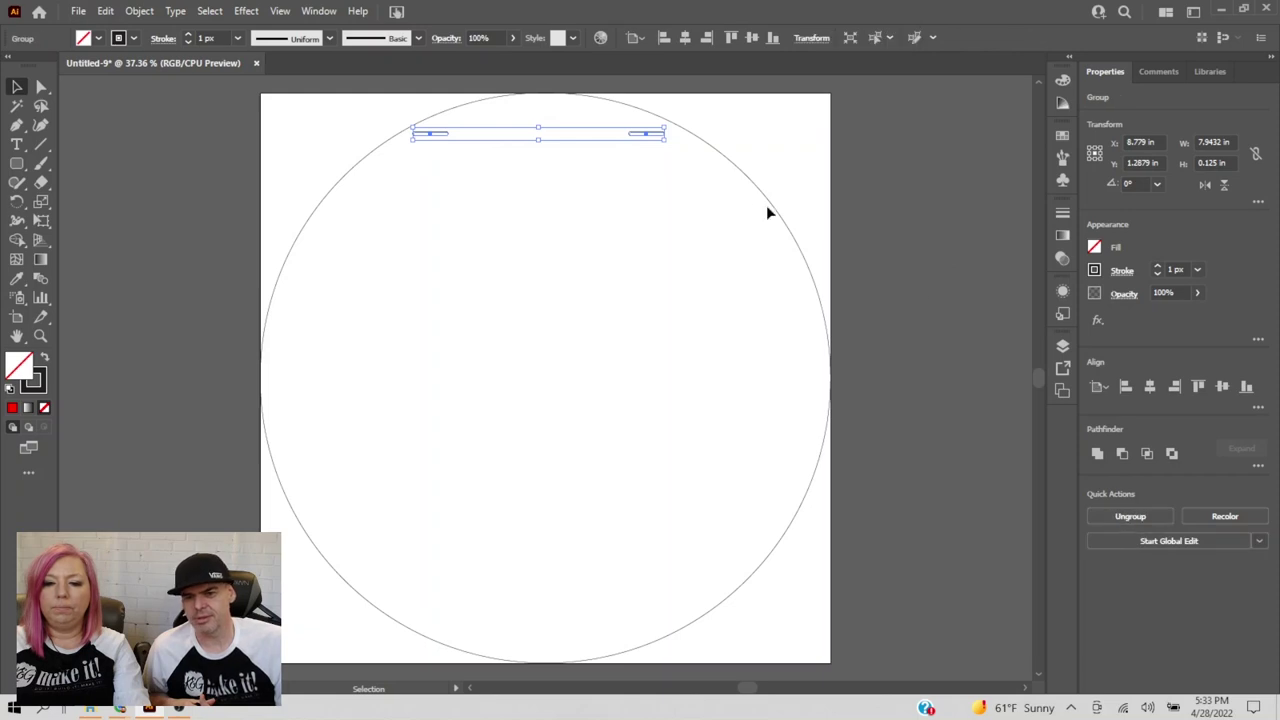
{"action": "left_click", "coordinate": [690, 41]}
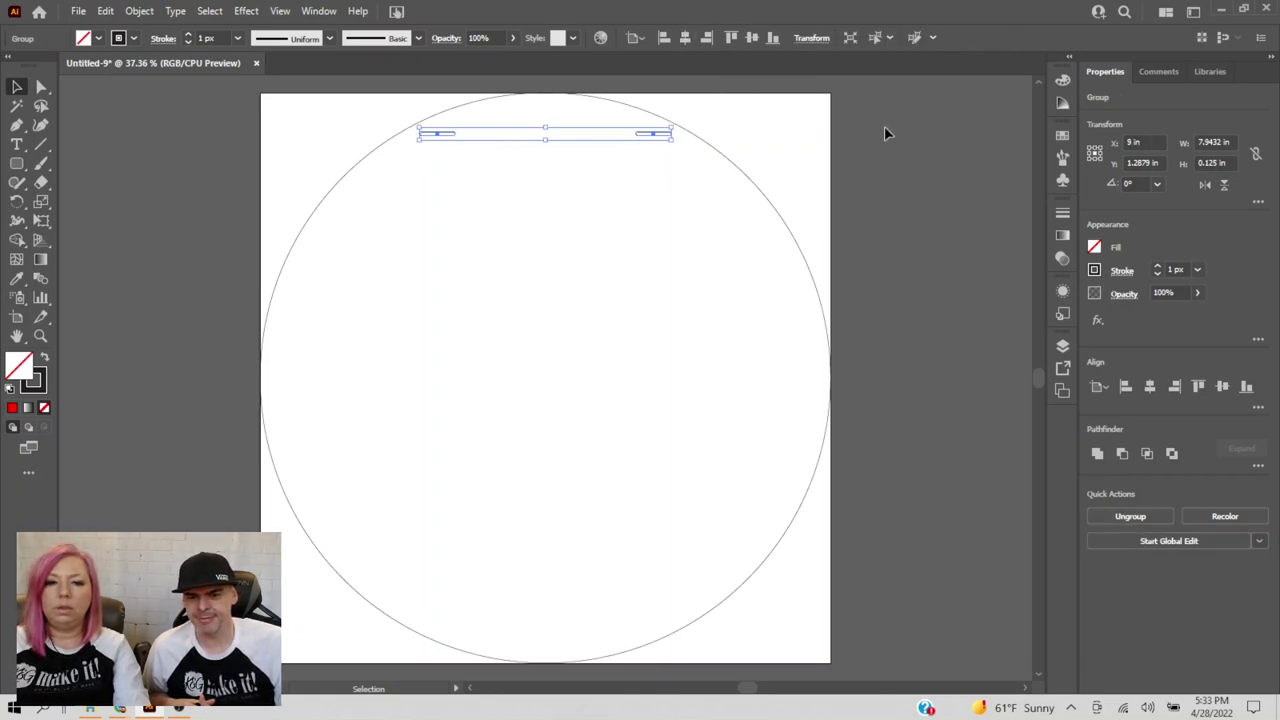
{"action": "left_click", "coordinate": [896, 200]}
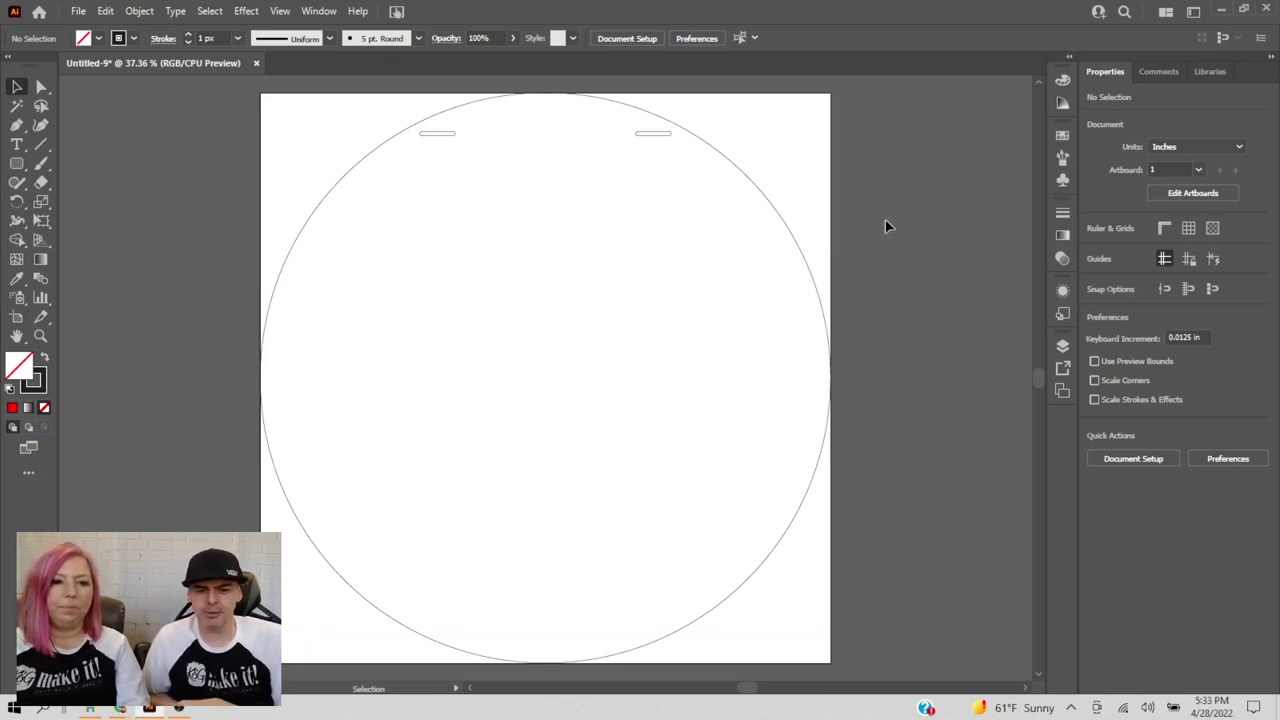
- Create a new layer above Layer 1 and lock Layer 1, keeping Layer 2 as the active layer
{"action": "left_click", "coordinate": [1063, 350]}
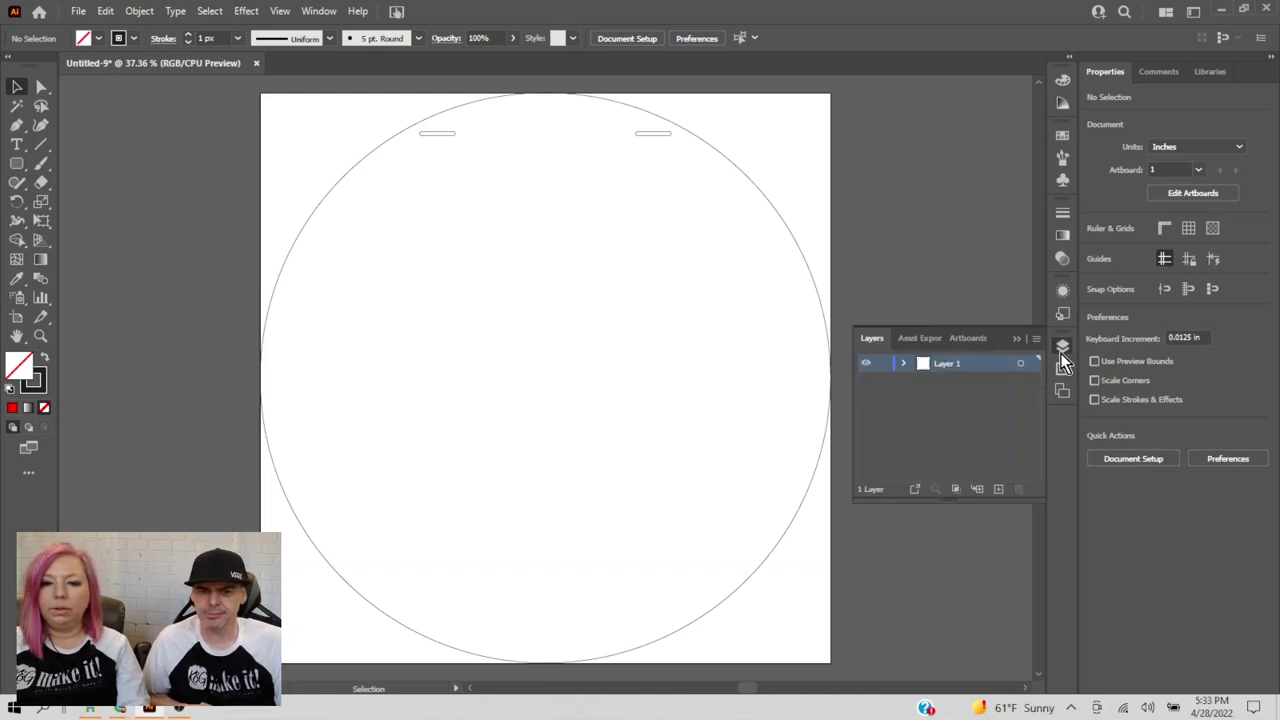
{"action": "left_click", "coordinate": [998, 490]}
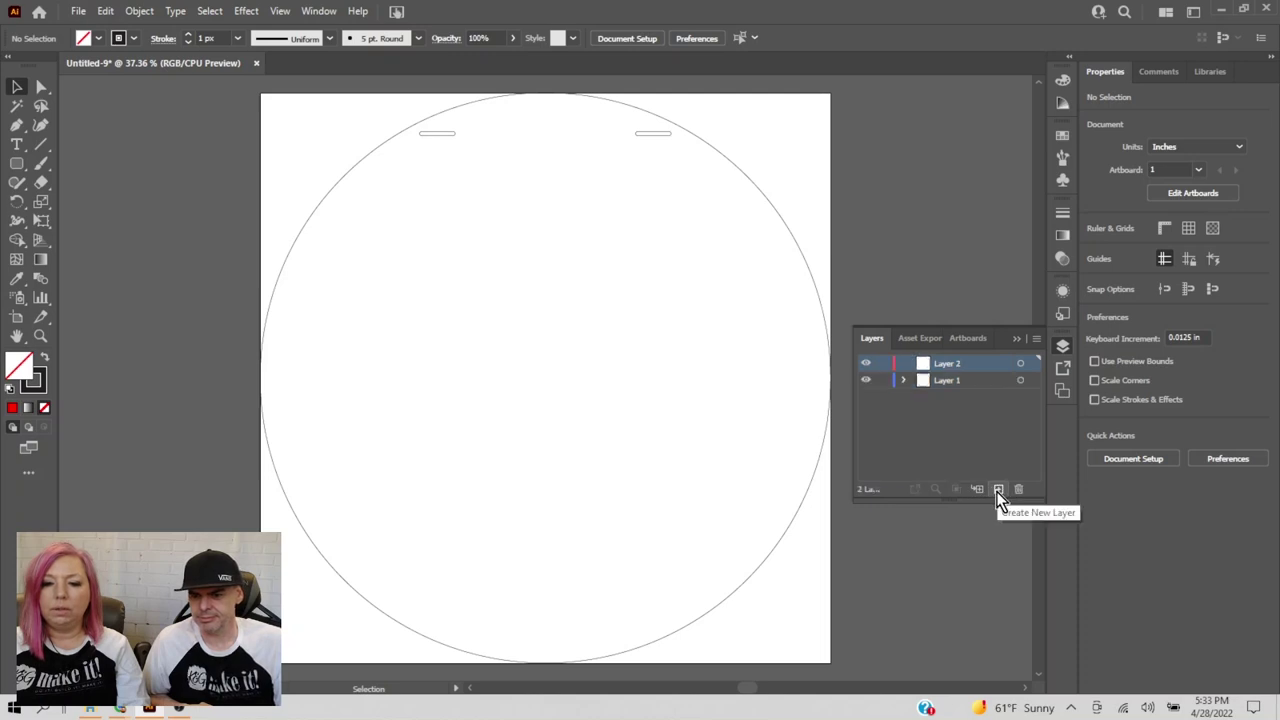
{"action": "left_click", "coordinate": [883, 381]}
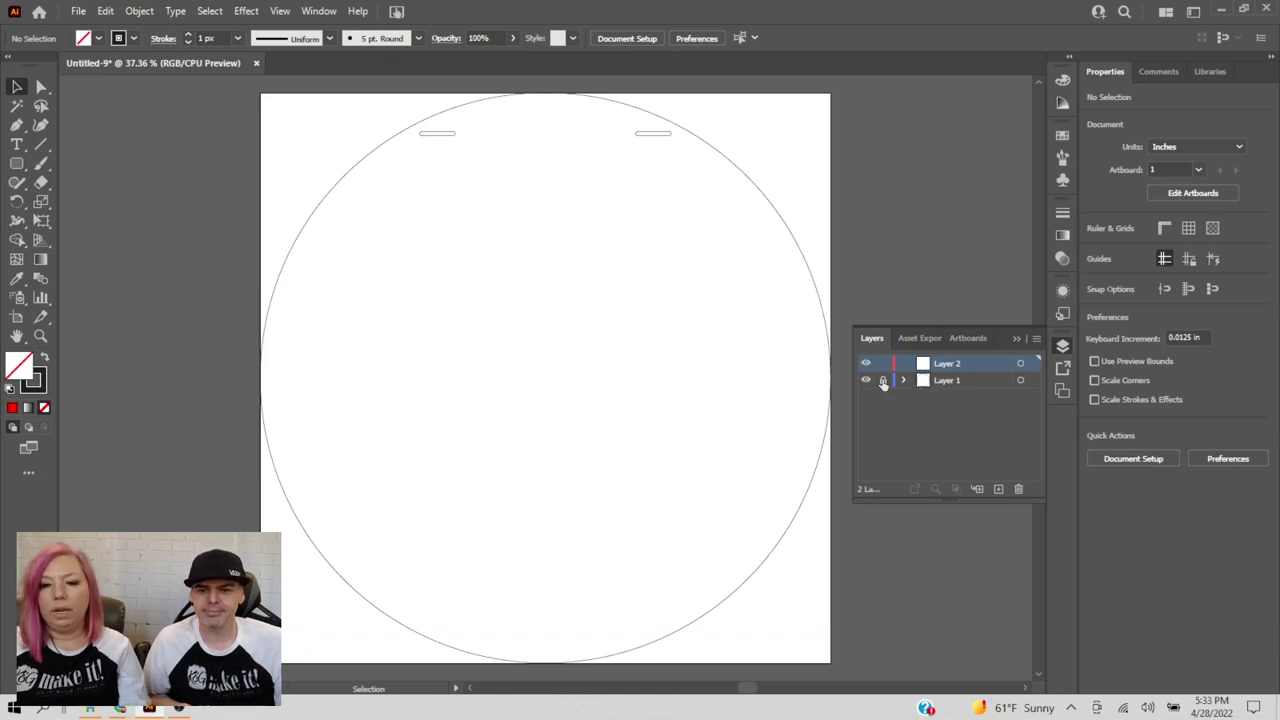
{"action": "left_click", "coordinate": [1020, 363]}
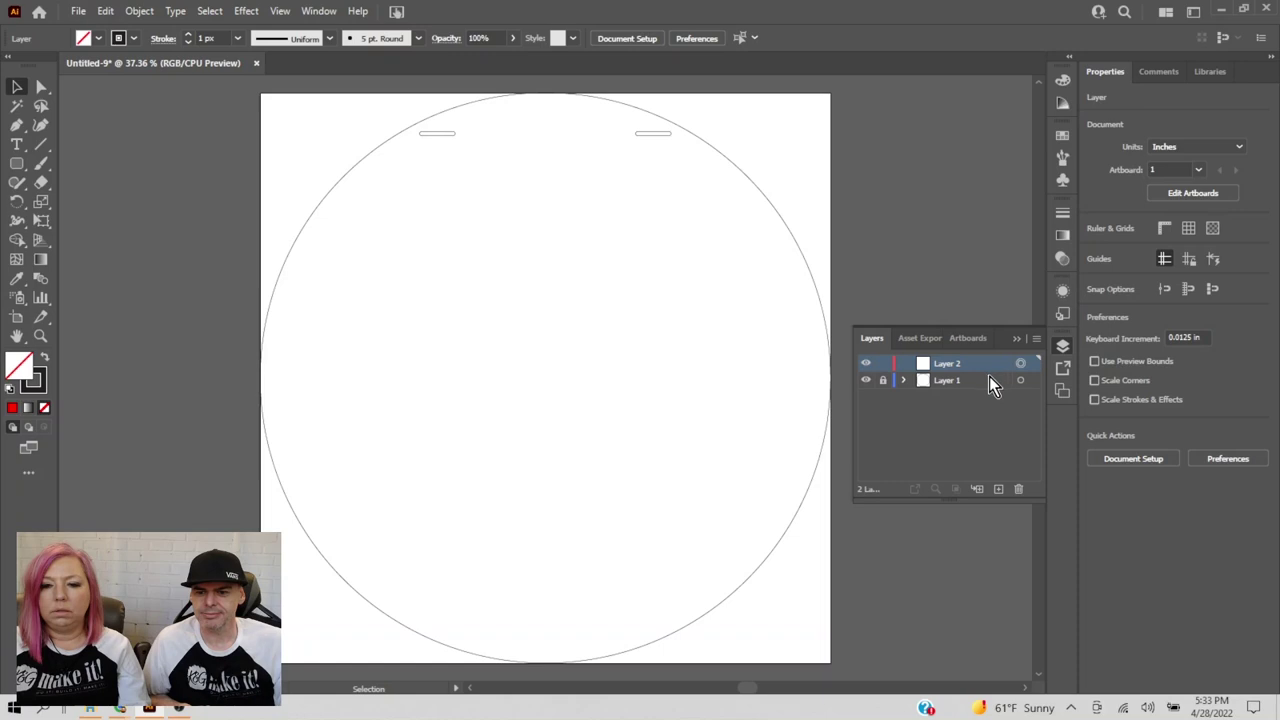
{"action": "left_click", "coordinate": [928, 245]}
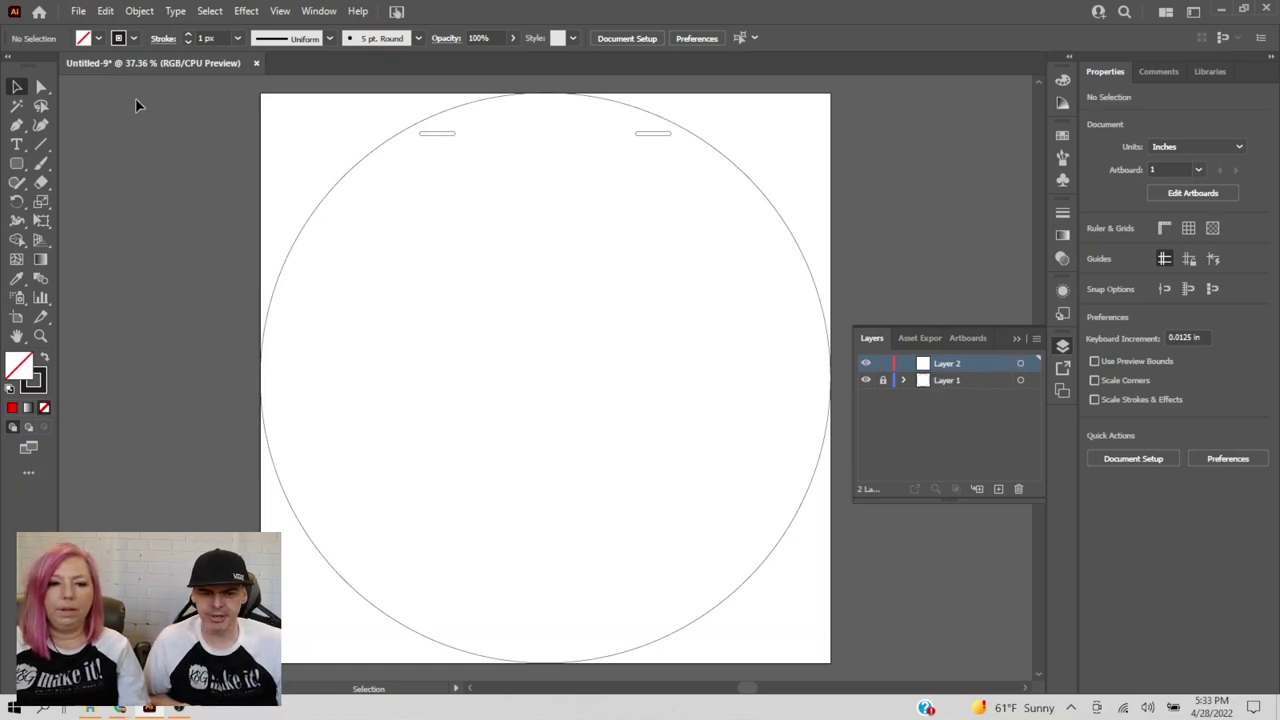
{"action": "left_click", "coordinate": [1016, 340]}
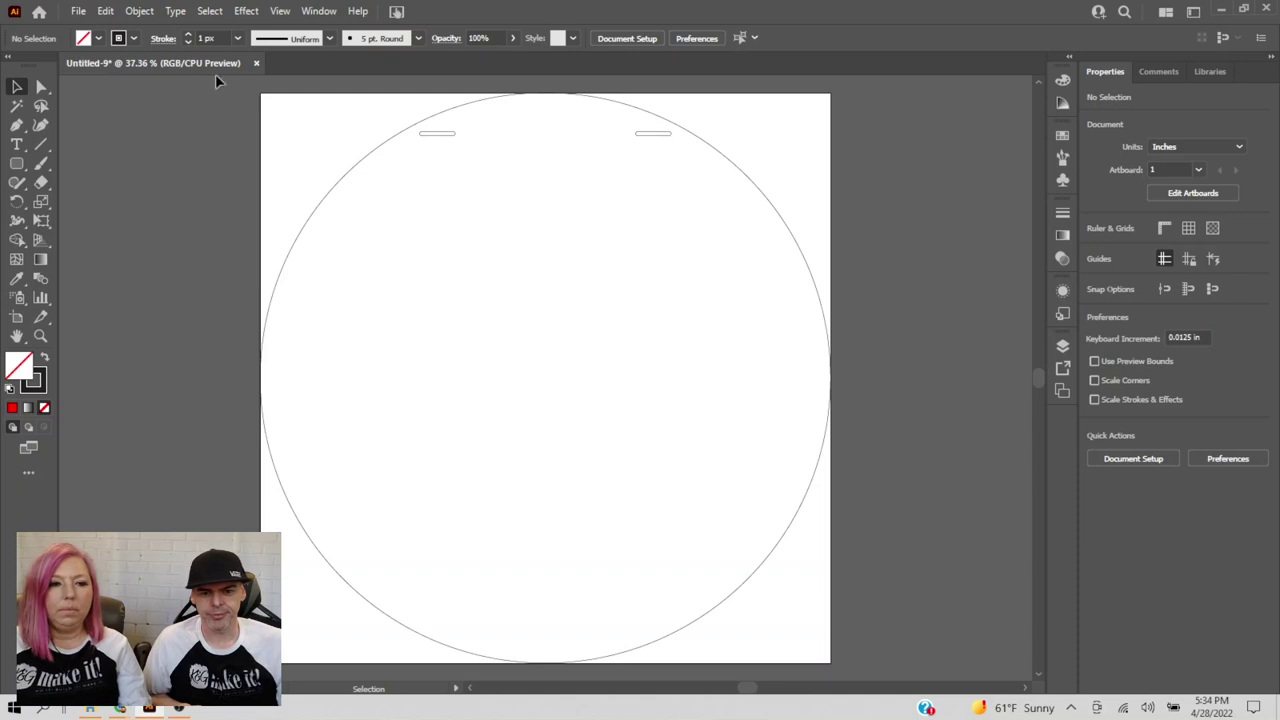
- Draw an area text frame about 6.67 in wide and 6.29 in high inside the circle, and delete it
{"action": "left_click", "coordinate": [16, 144]}
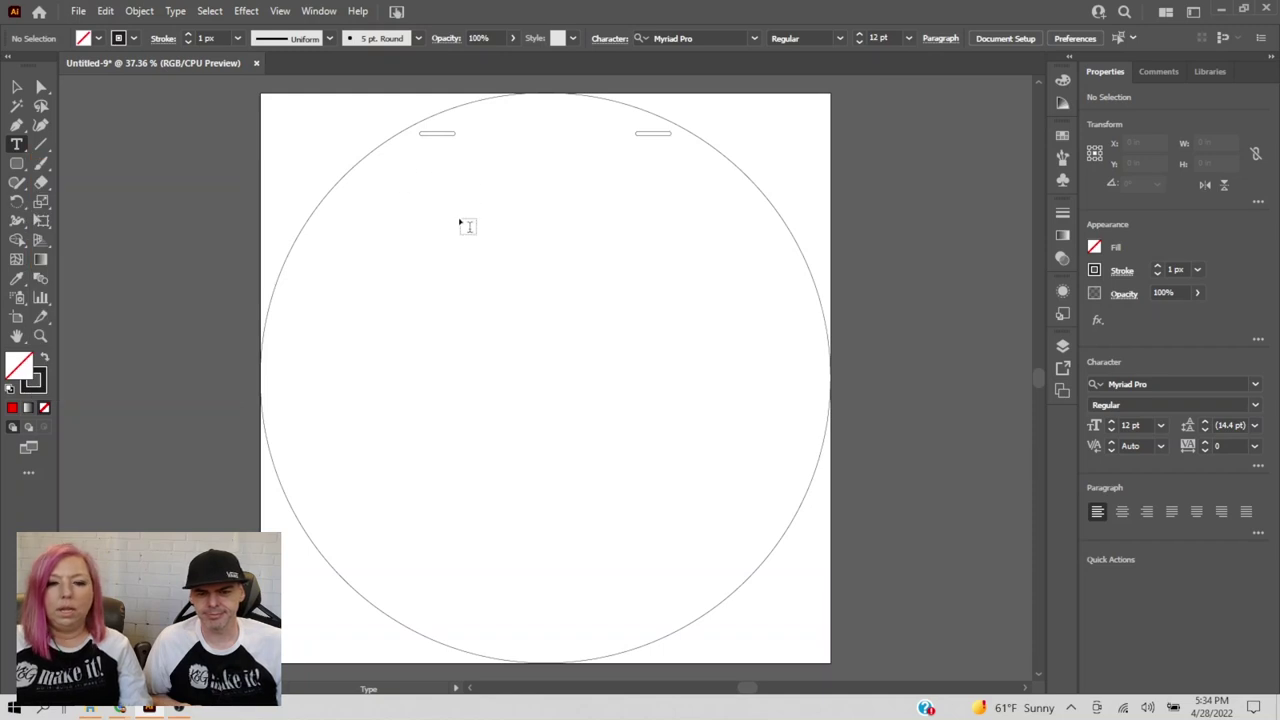
{"action": "left_click_drag", "start_coordinate": [459, 218], "coordinate": [670, 414]}
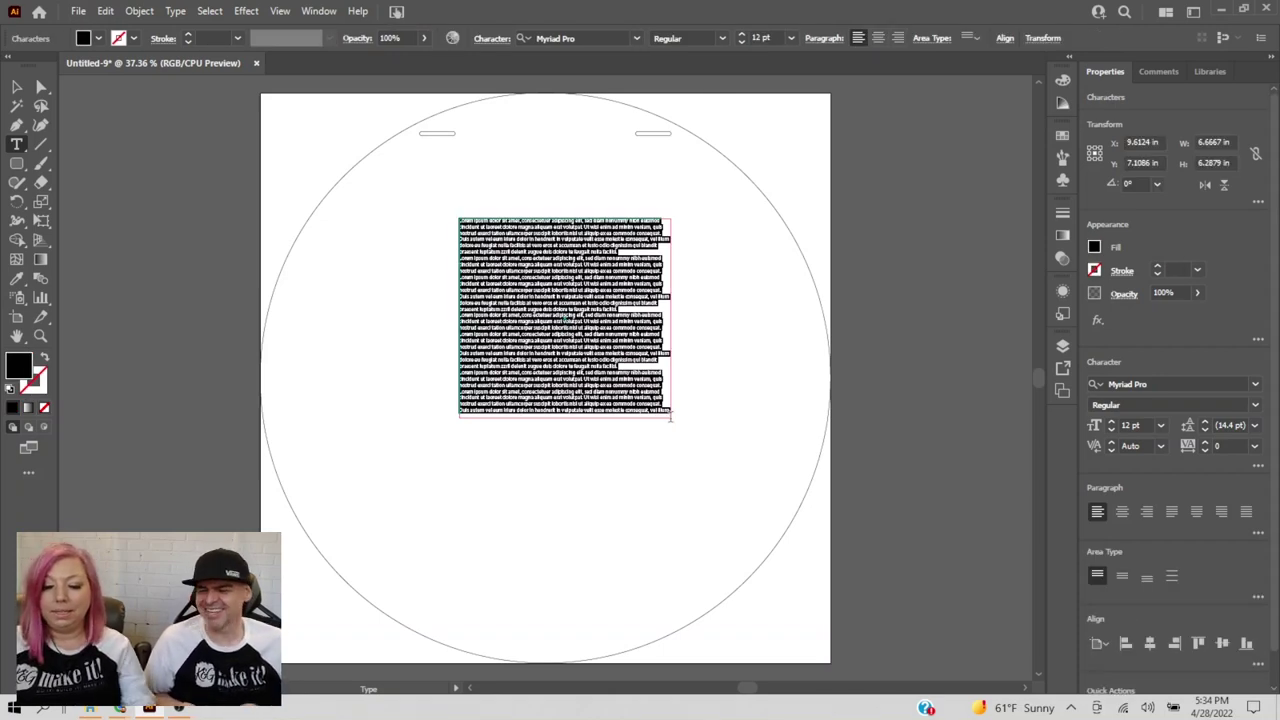
{"action": "key", "text": "Delete"}
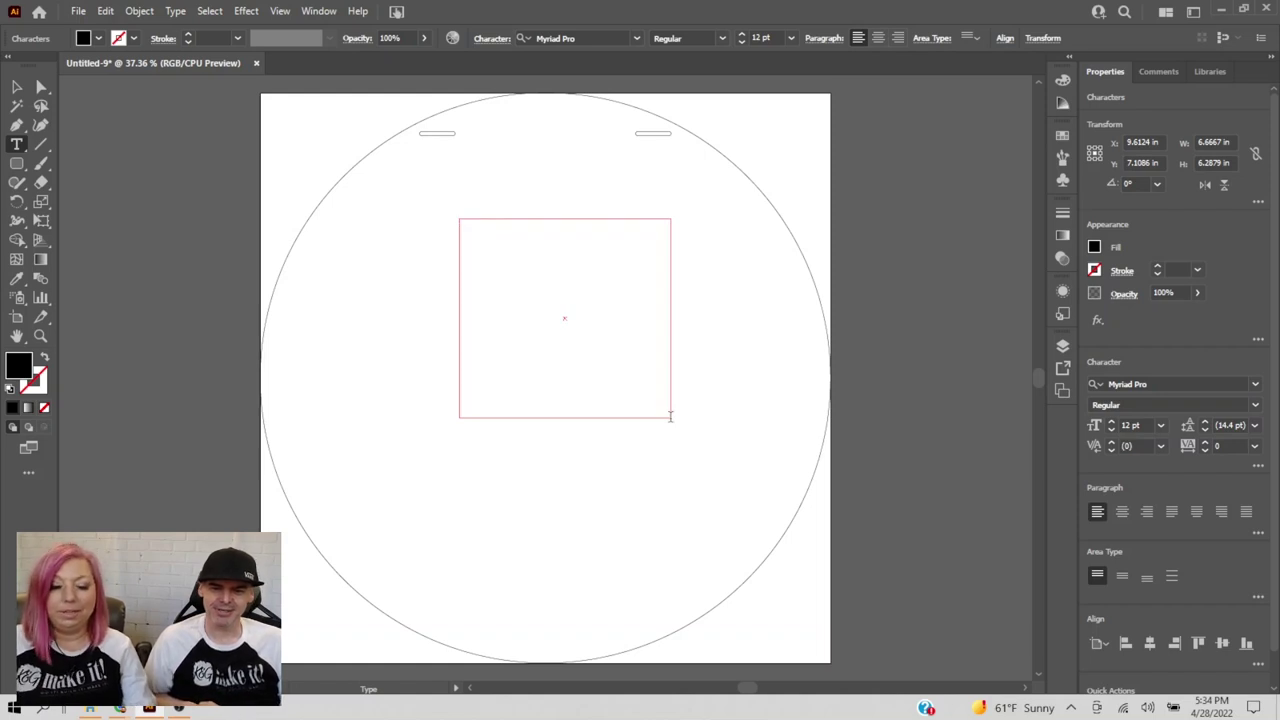
{"action": "key", "text": "ctrl+z"}
{"action": "key", "text": "Escape"}
{"action": "key", "text": "Delete"}
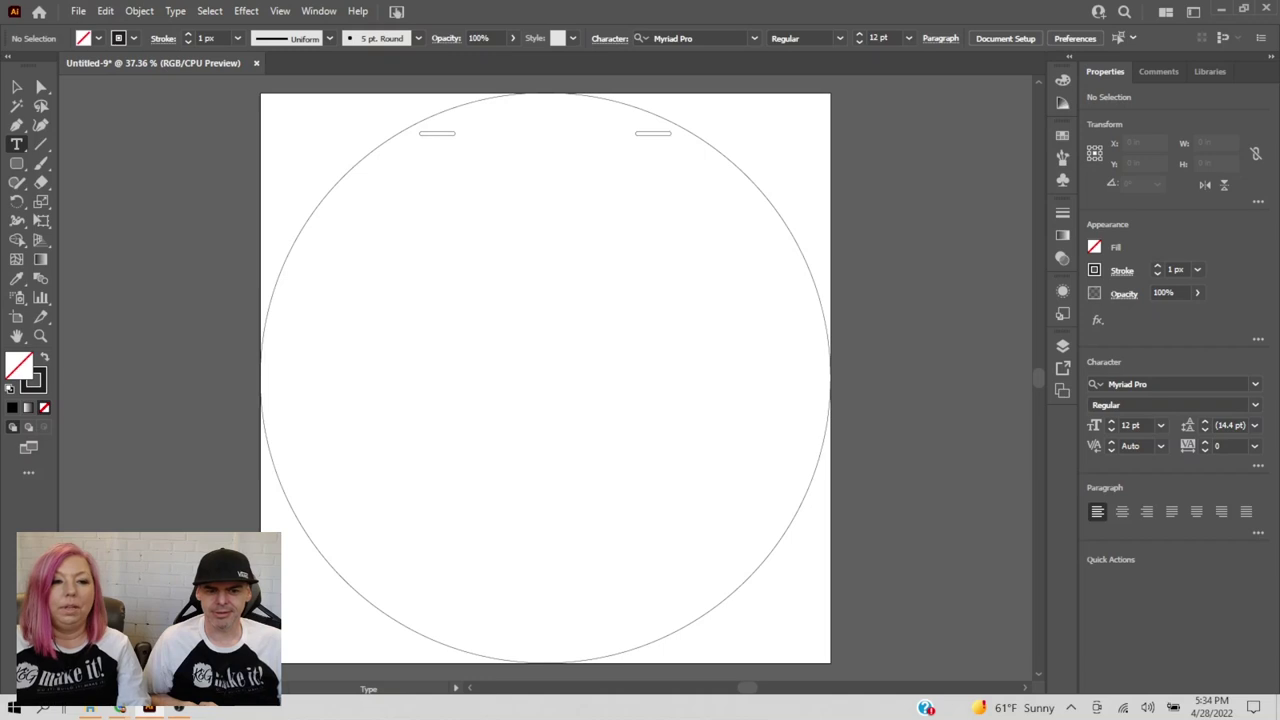
- Add point text in the upper left part of the circle, replacing the placeholder with the letter "G", and deselect it
{"action": "left_click", "coordinate": [480, 240]}
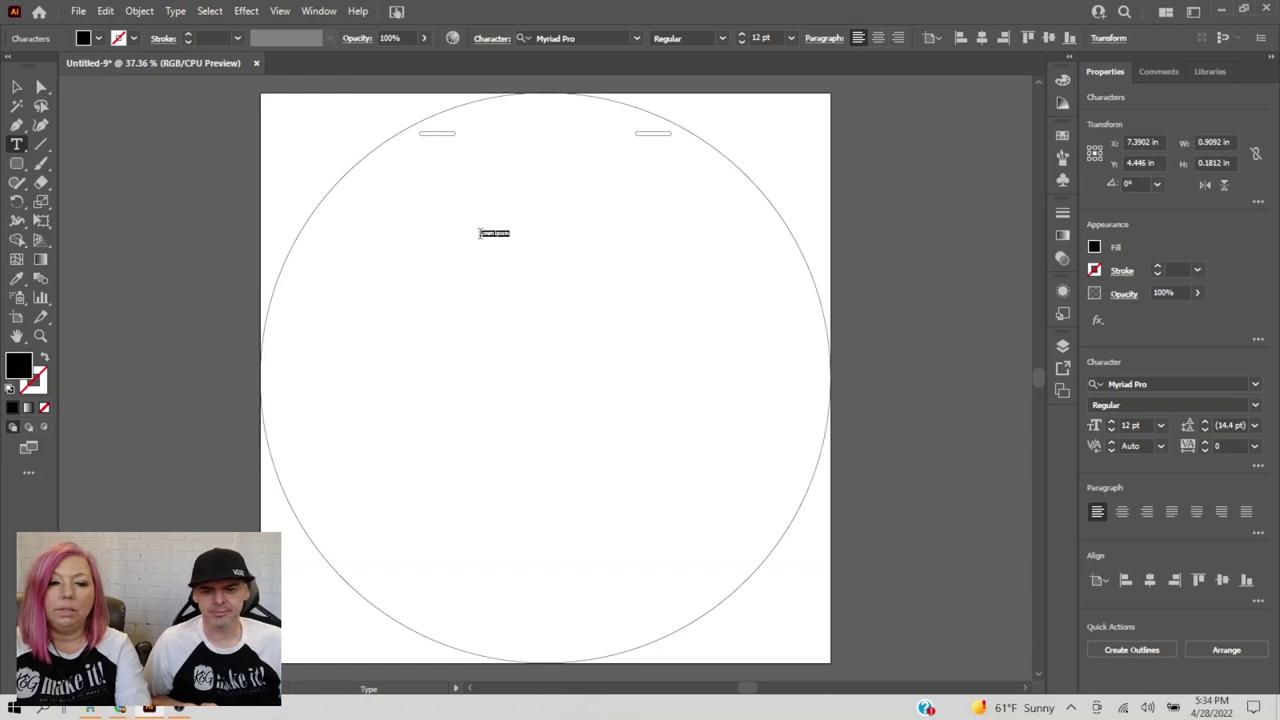
{"action": "key", "text": "BackSpace"}
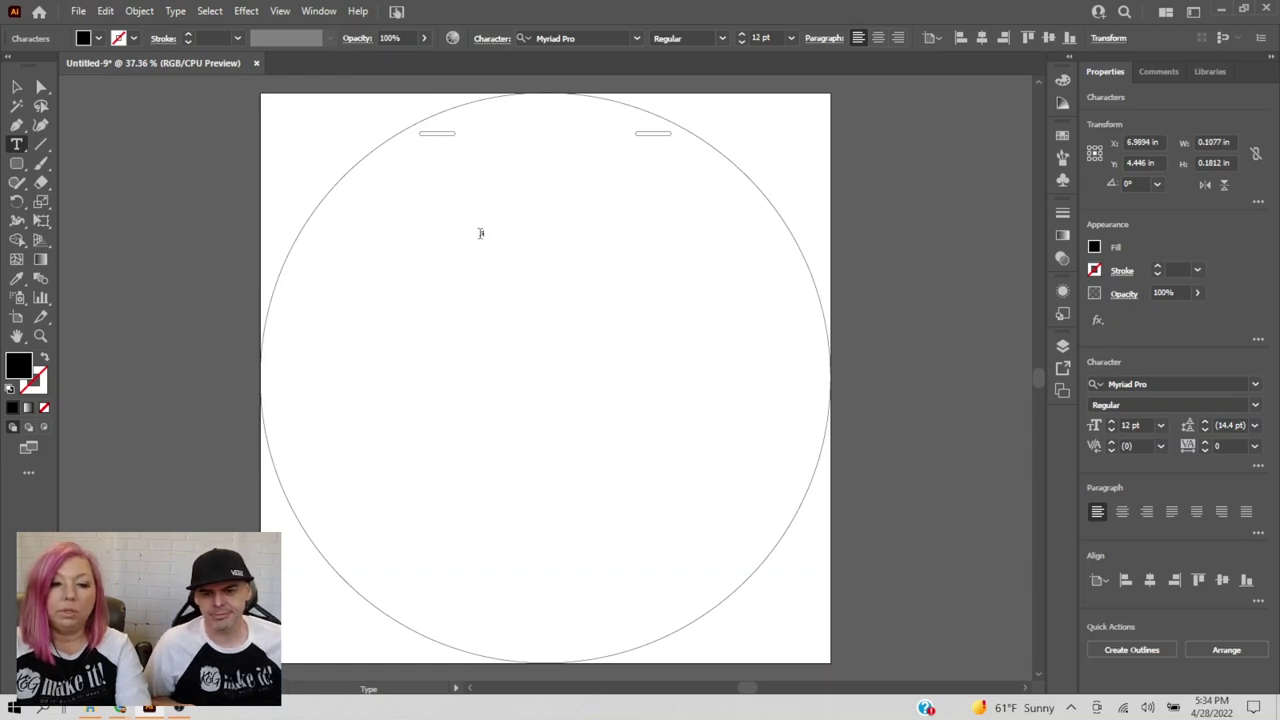
{"action": "left_click", "coordinate": [397, 260], "text": "ctrl"}
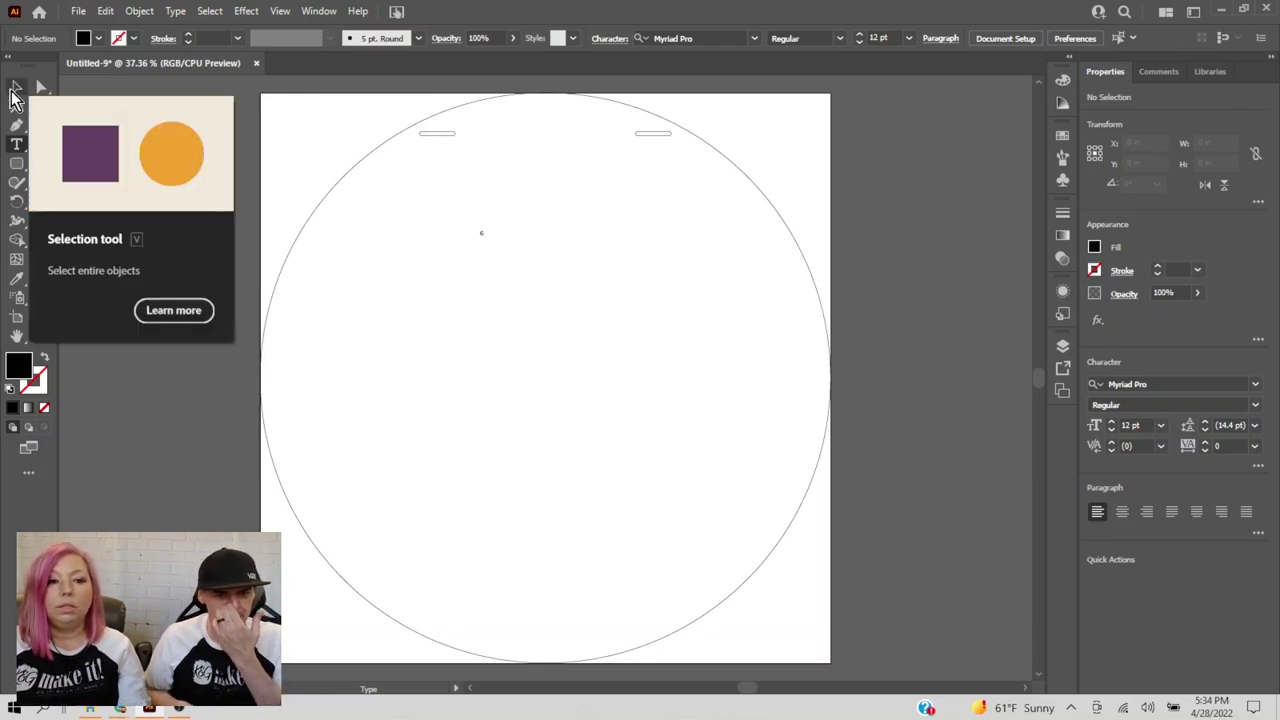
{"action": "left_click", "coordinate": [15, 90]}
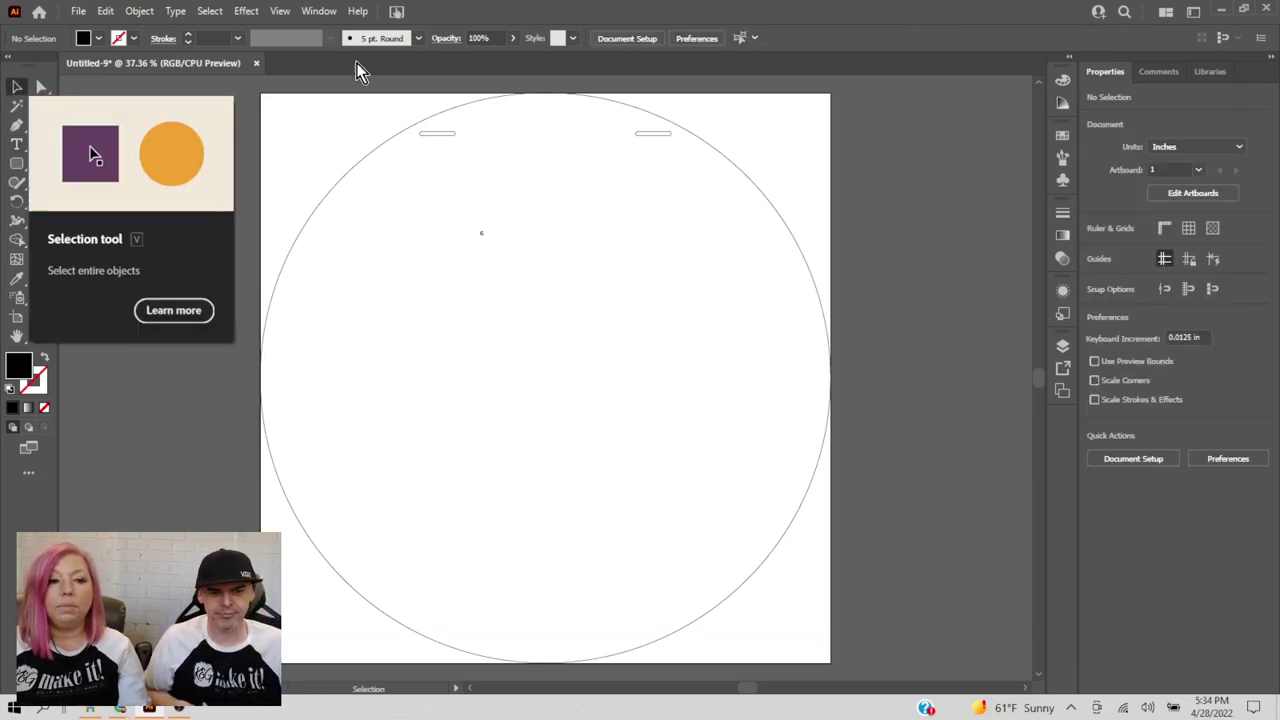
- Enlarge the letter "G" to about 1158 pt, with a frame about 10.68 in wide, and position it in the middle of the circle
{"action": "left_click", "coordinate": [483, 235]}
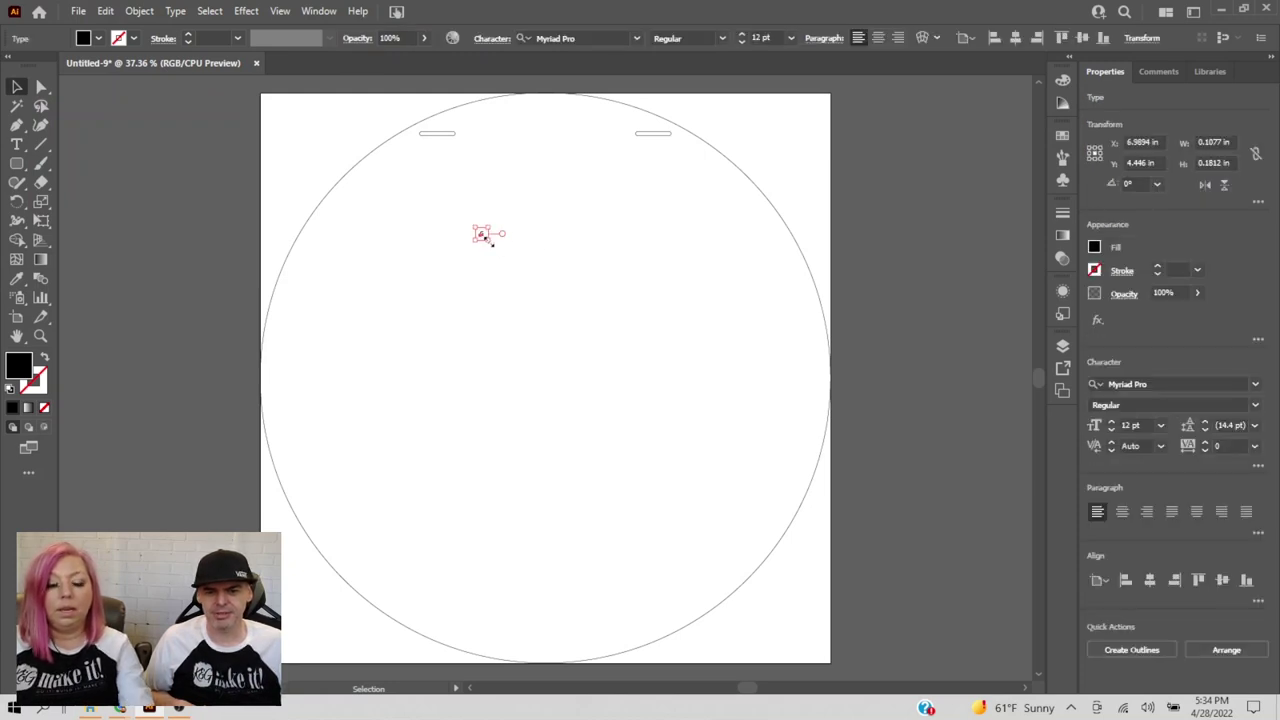
{"action": "left_click_drag", "start_coordinate": [491, 245], "coordinate": [688, 466]}
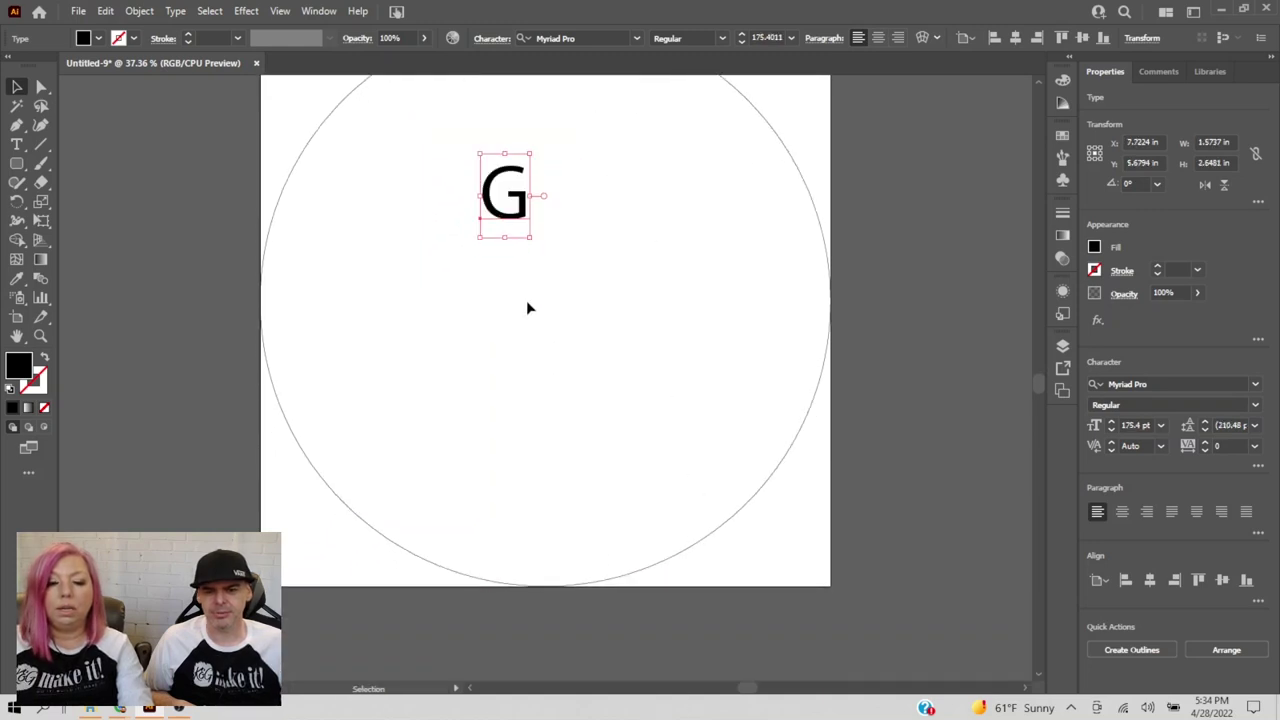
{"action": "left_click_drag", "start_coordinate": [533, 237], "coordinate": [730, 562]}
{"action": "left_click_drag", "start_coordinate": [571, 299], "coordinate": [434, 186]}
{"action": "scroll", "coordinate": [500, 260], "scroll_direction": "up", "scroll_amount": 2}
{"action": "scroll", "coordinate": [498, 256], "scroll_direction": "up", "scroll_amount": 2}
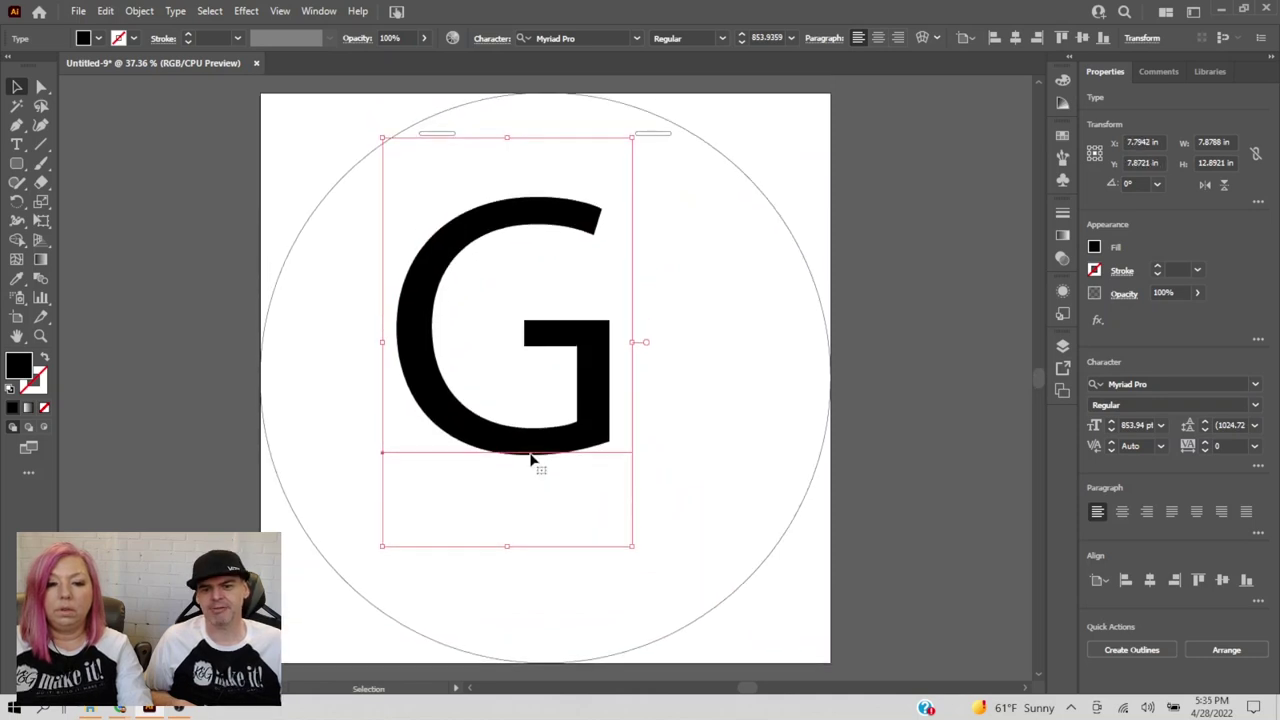
{"action": "left_click_drag", "start_coordinate": [632, 548], "coordinate": [720, 595]}
{"action": "scroll", "coordinate": [728, 453], "scroll_direction": "up", "scroll_amount": 8}
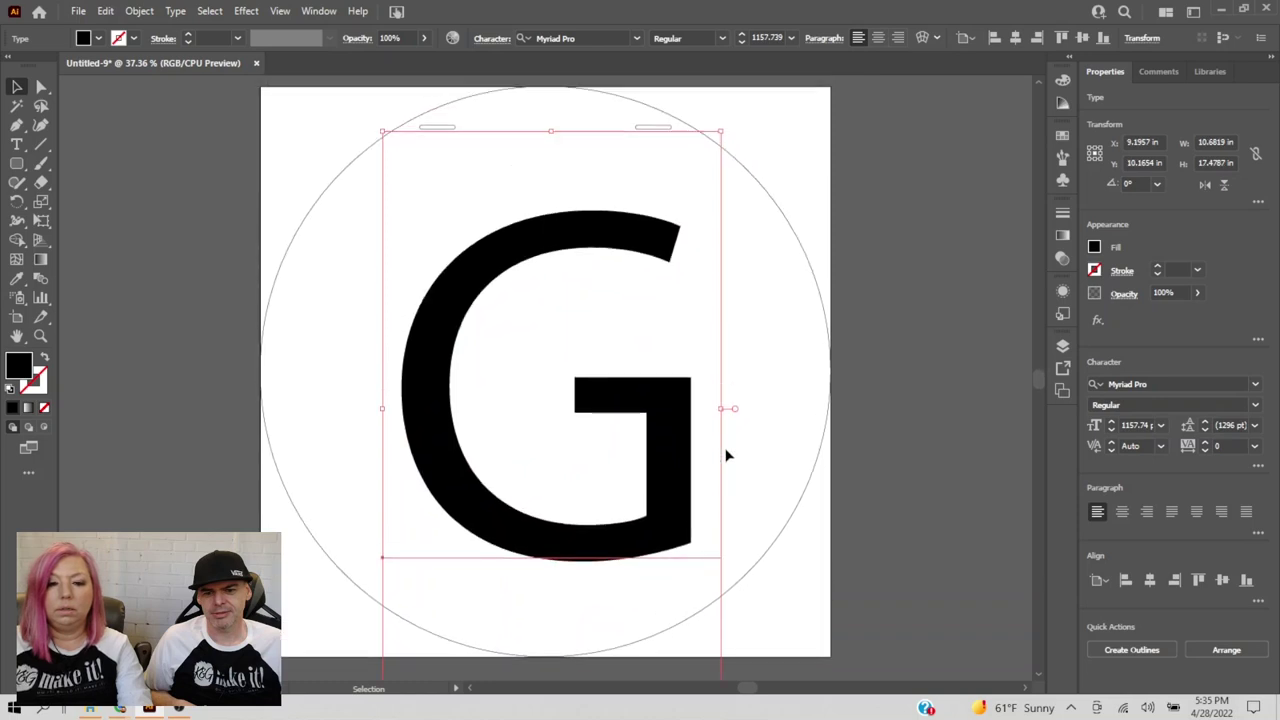
{"action": "left_click_drag", "start_coordinate": [557, 323], "coordinate": [538, 298]}
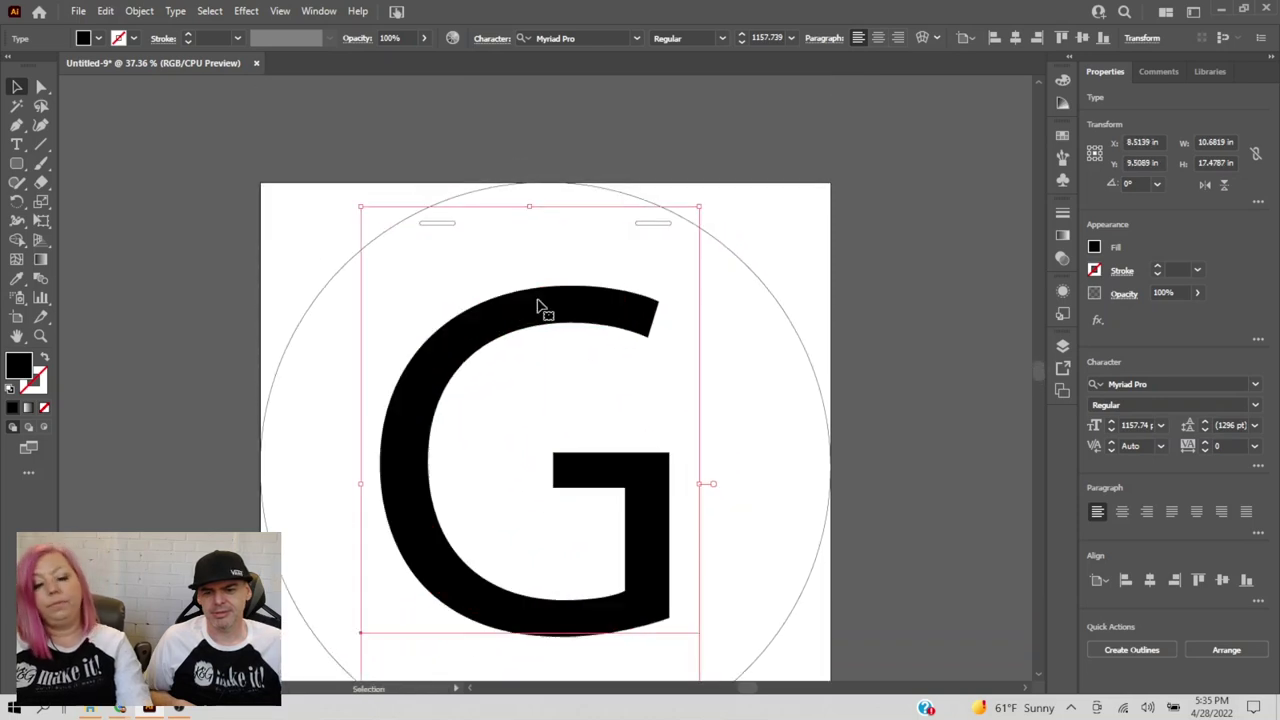
- Change the large "G" to Times New Roman, shift it slightly to recentre it in the circle, and deselect it
{"action": "left_click", "coordinate": [640, 42]}
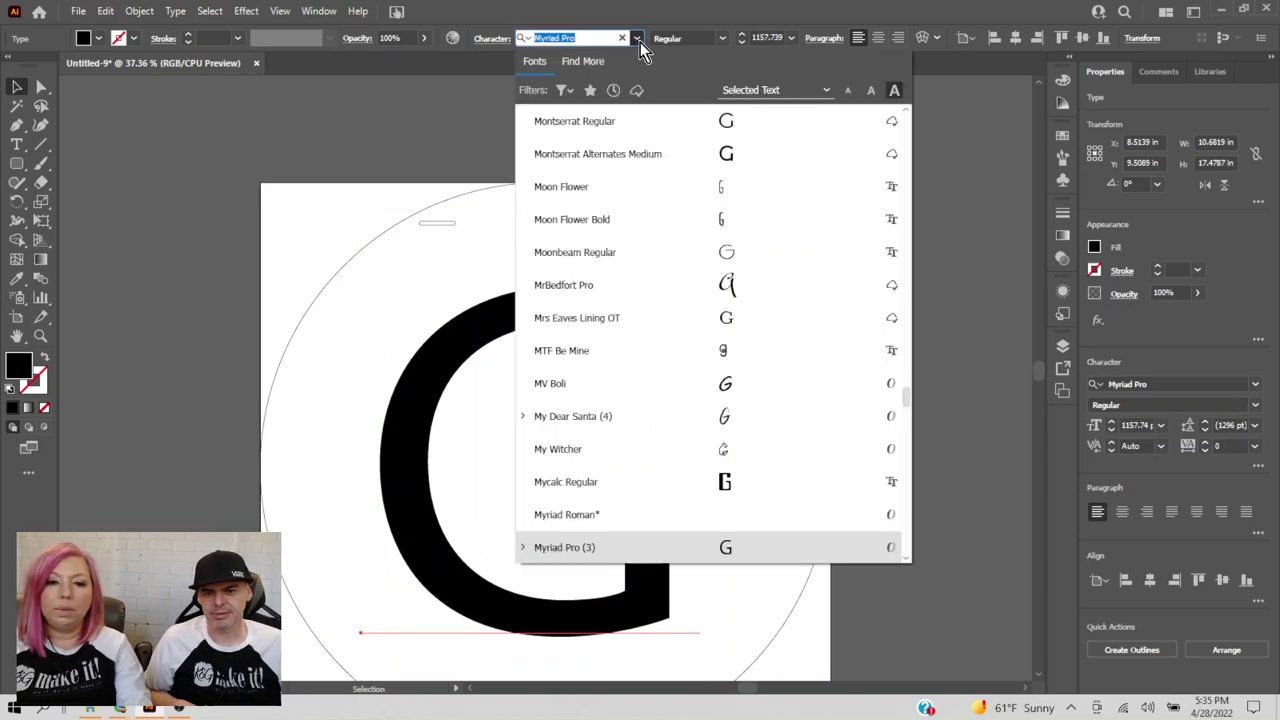
{"action": "type", "text": "t"}
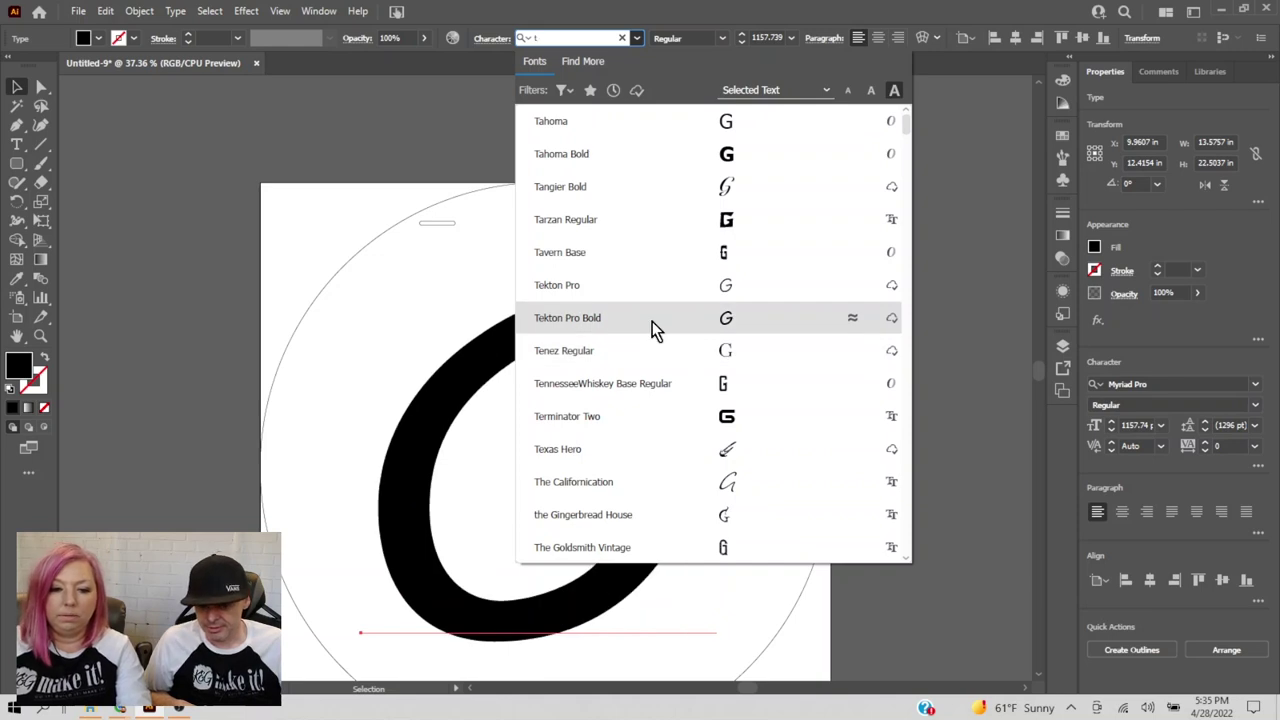
{"action": "type", "text": "i"}
{"action": "left_click", "coordinate": [630, 129]}
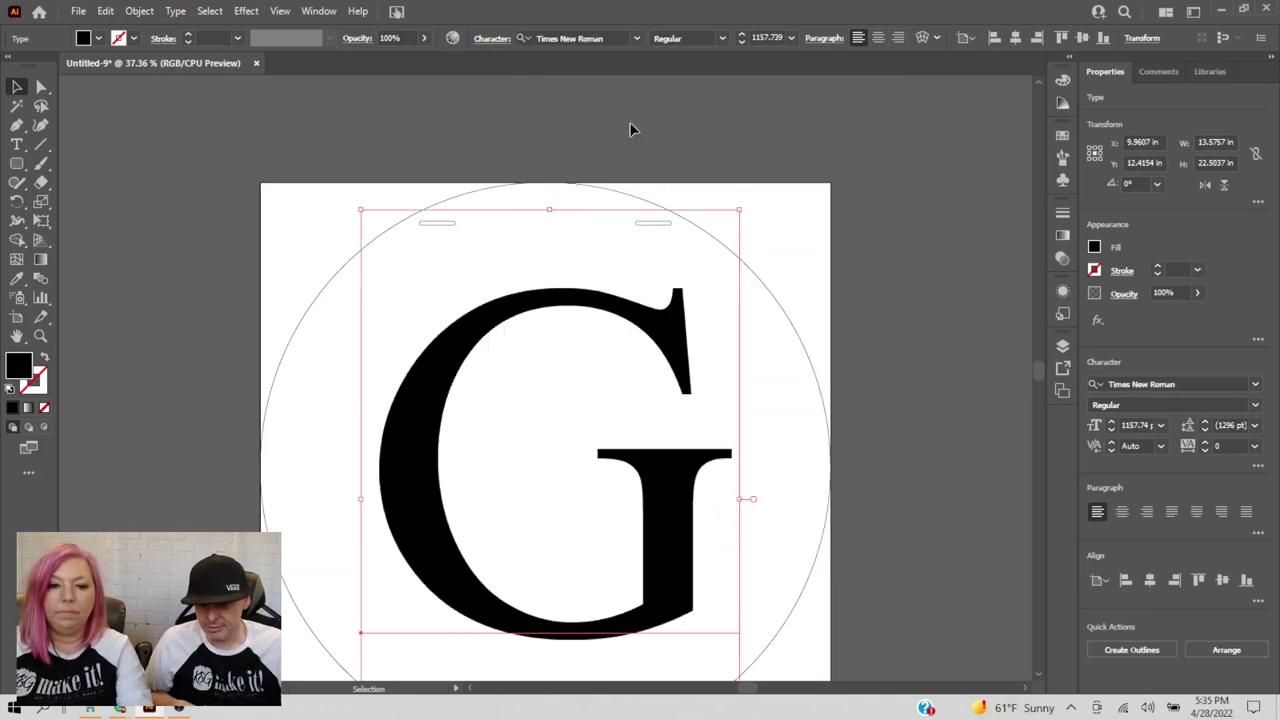
{"action": "scroll", "coordinate": [896, 398], "scroll_direction": "down", "scroll_amount": 2}
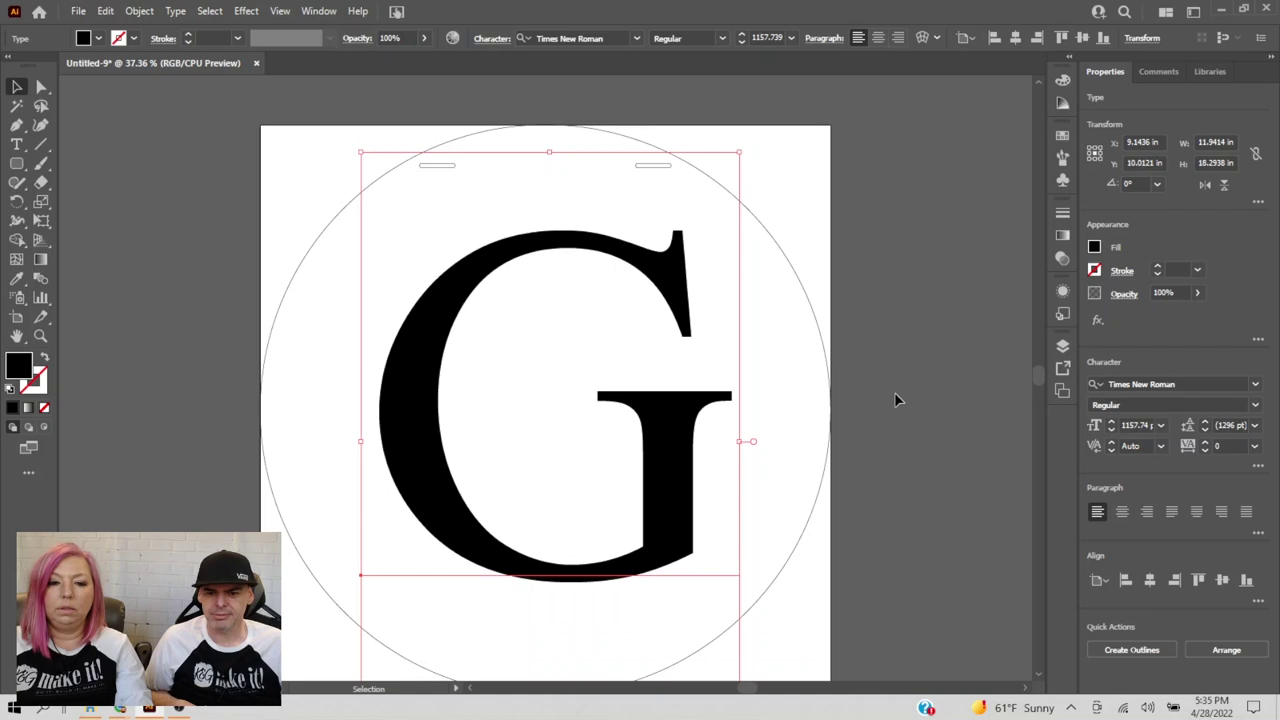
{"action": "left_click_drag", "start_coordinate": [685, 450], "coordinate": [673, 461]}
{"action": "left_click", "coordinate": [902, 269]}
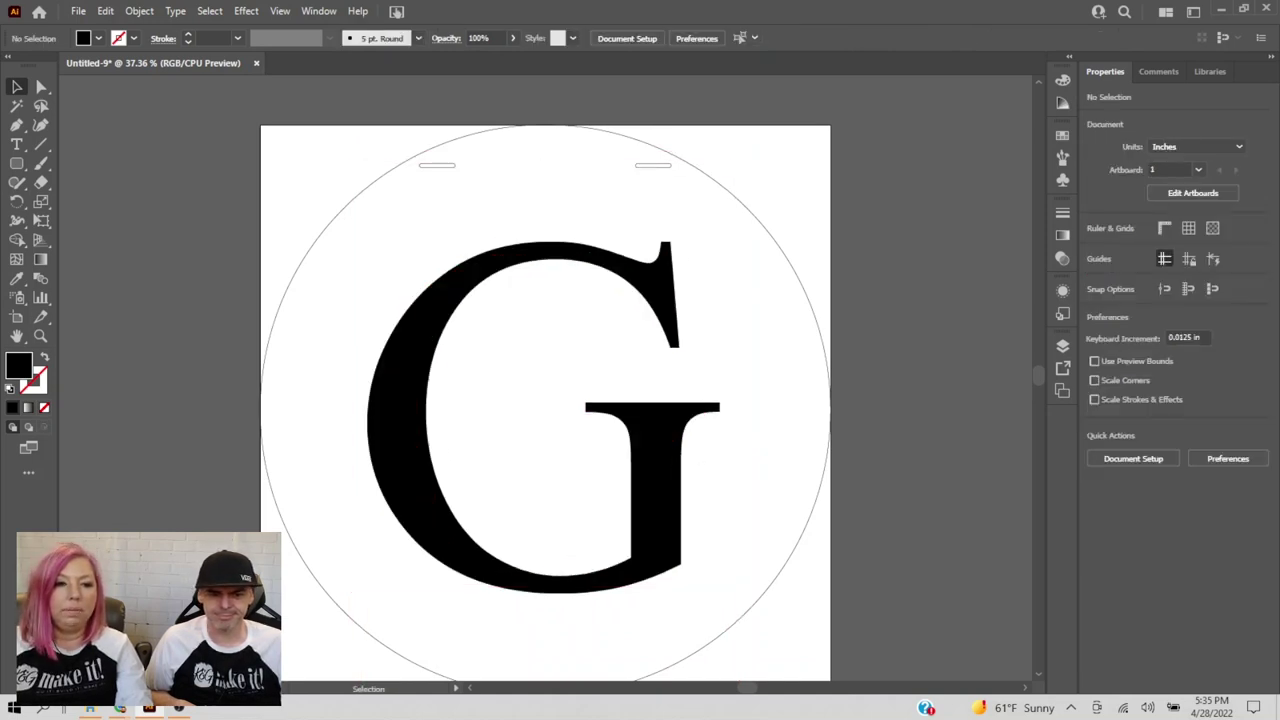
- Add point text with the family surname at the artboard's upper right corner, outside the circle
{"action": "left_click", "coordinate": [17, 144]}
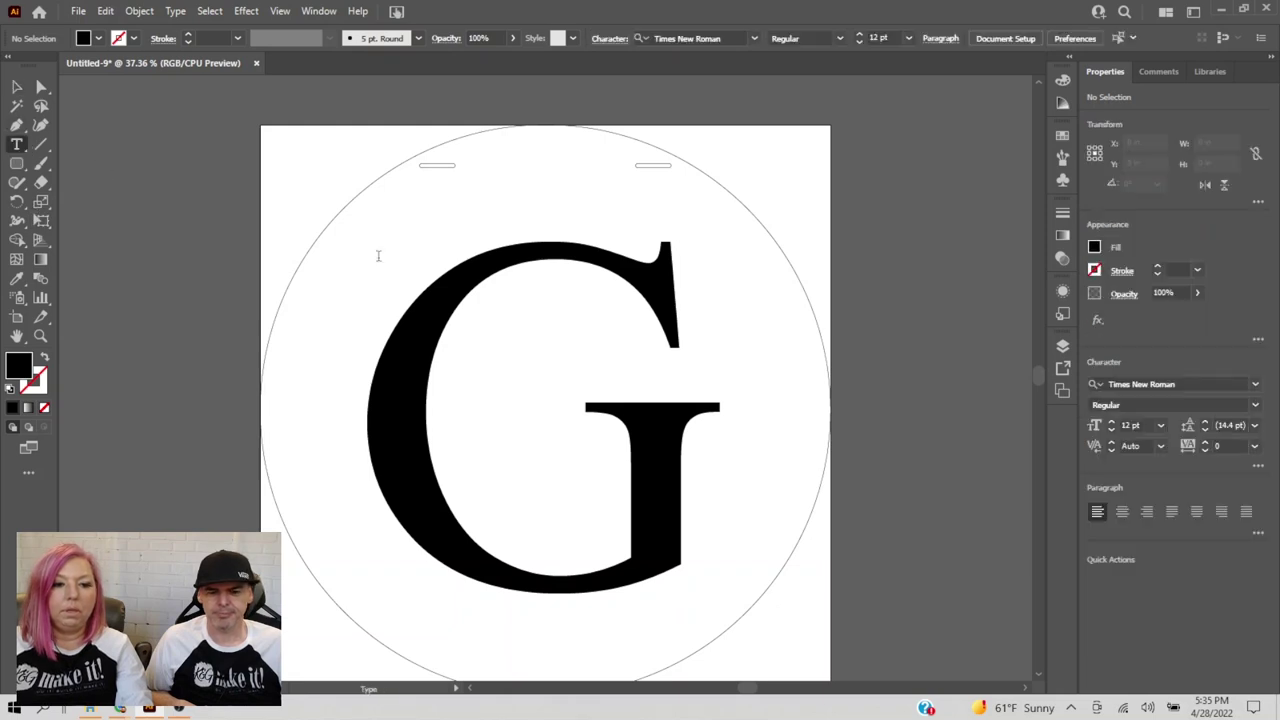
{"action": "left_click", "coordinate": [418, 247]}
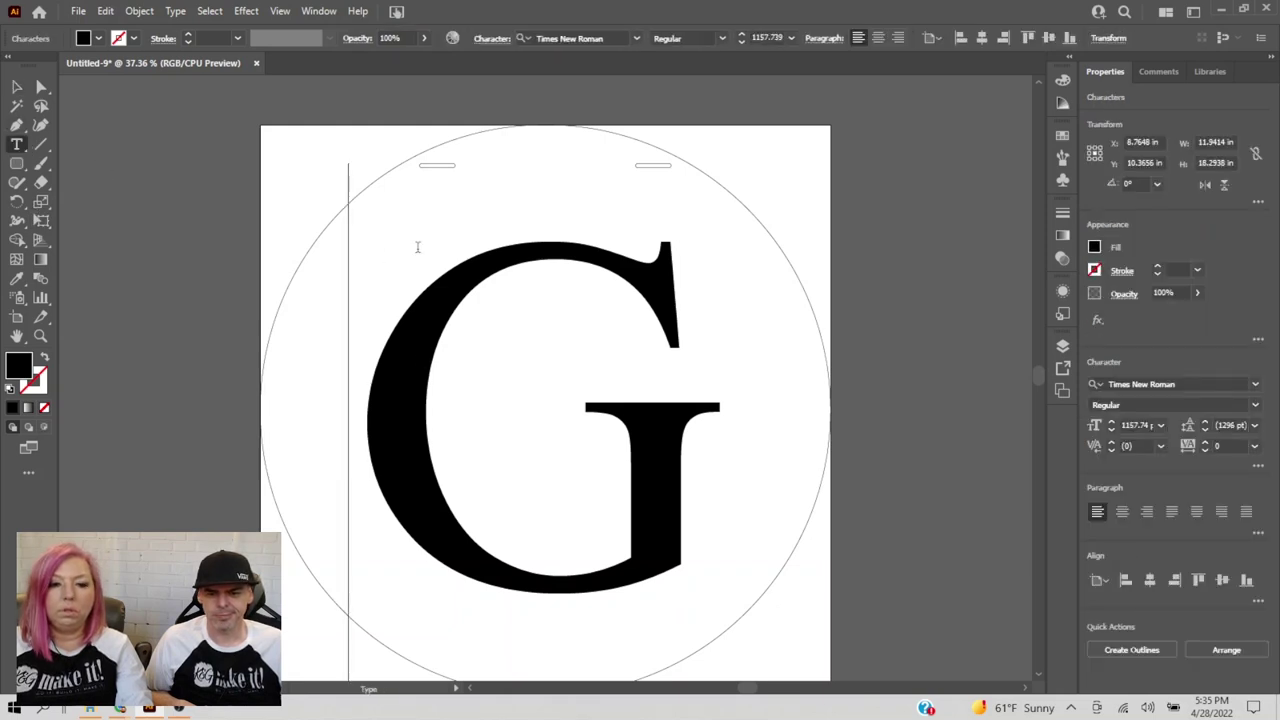
{"action": "key", "text": "Escape"}
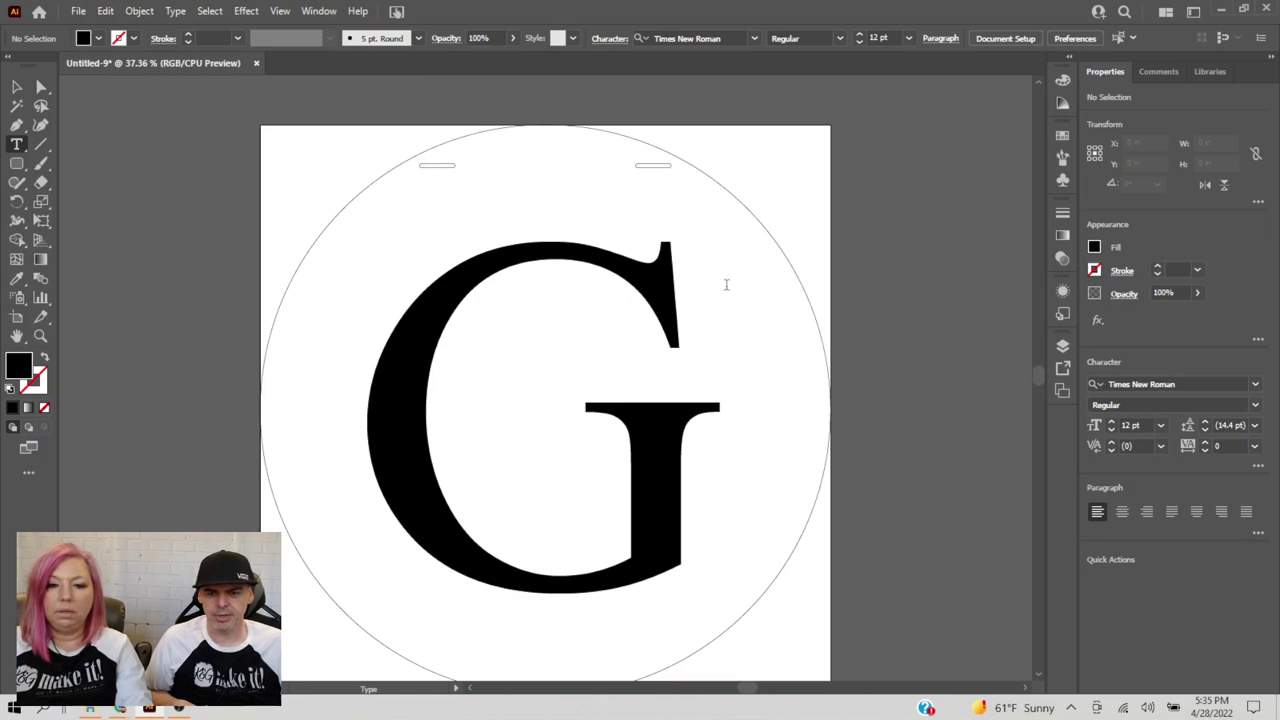
{"action": "left_click", "coordinate": [769, 160]}
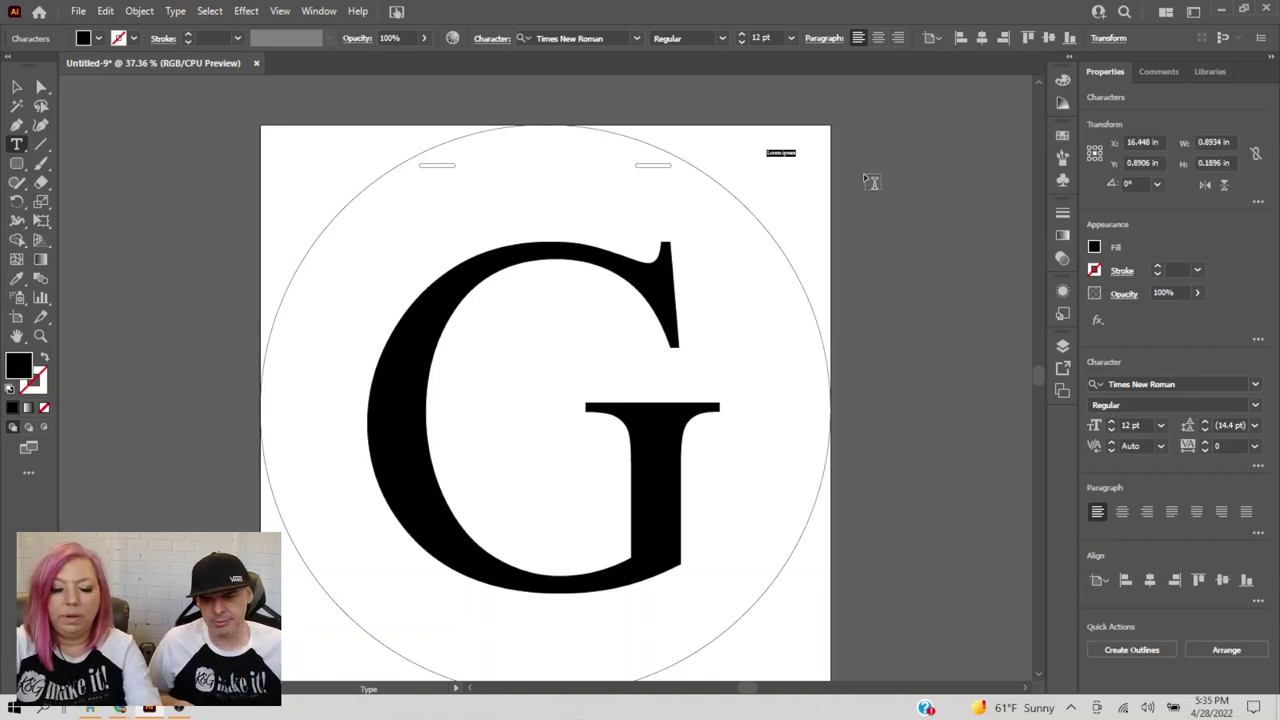
{"action": "type", "text": "Ge"}
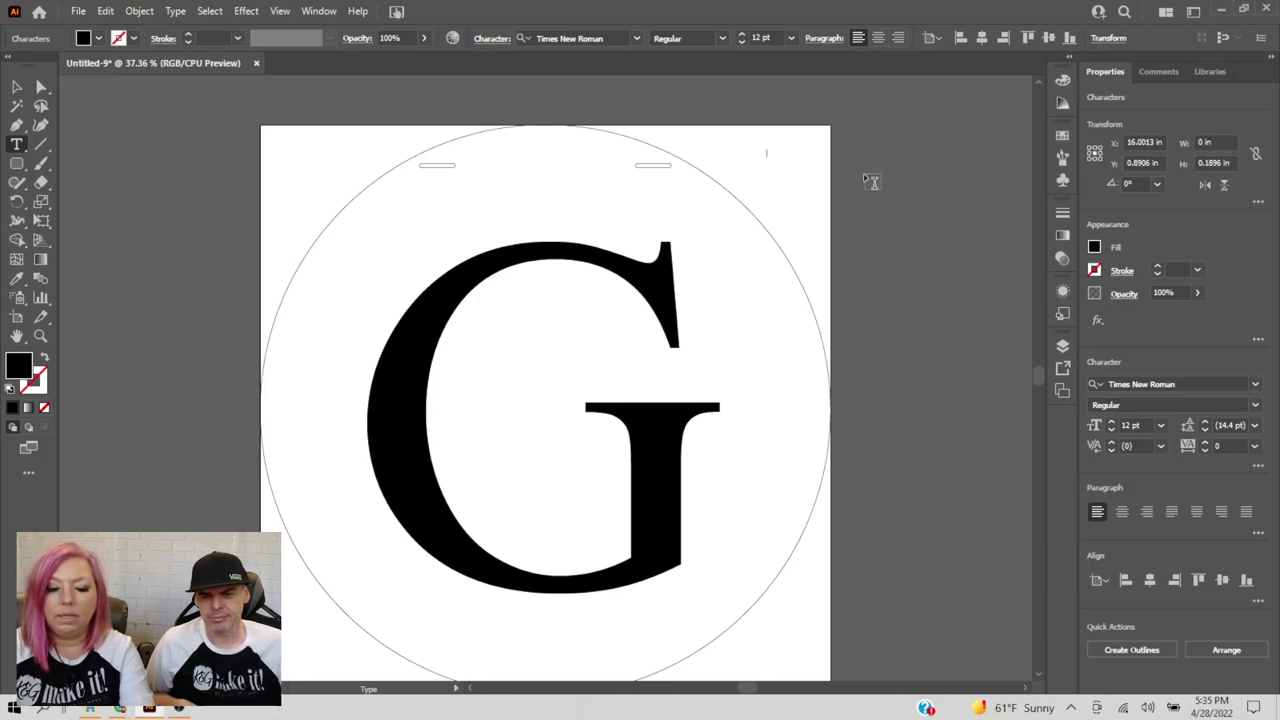
{"action": "type", "text": "org"}
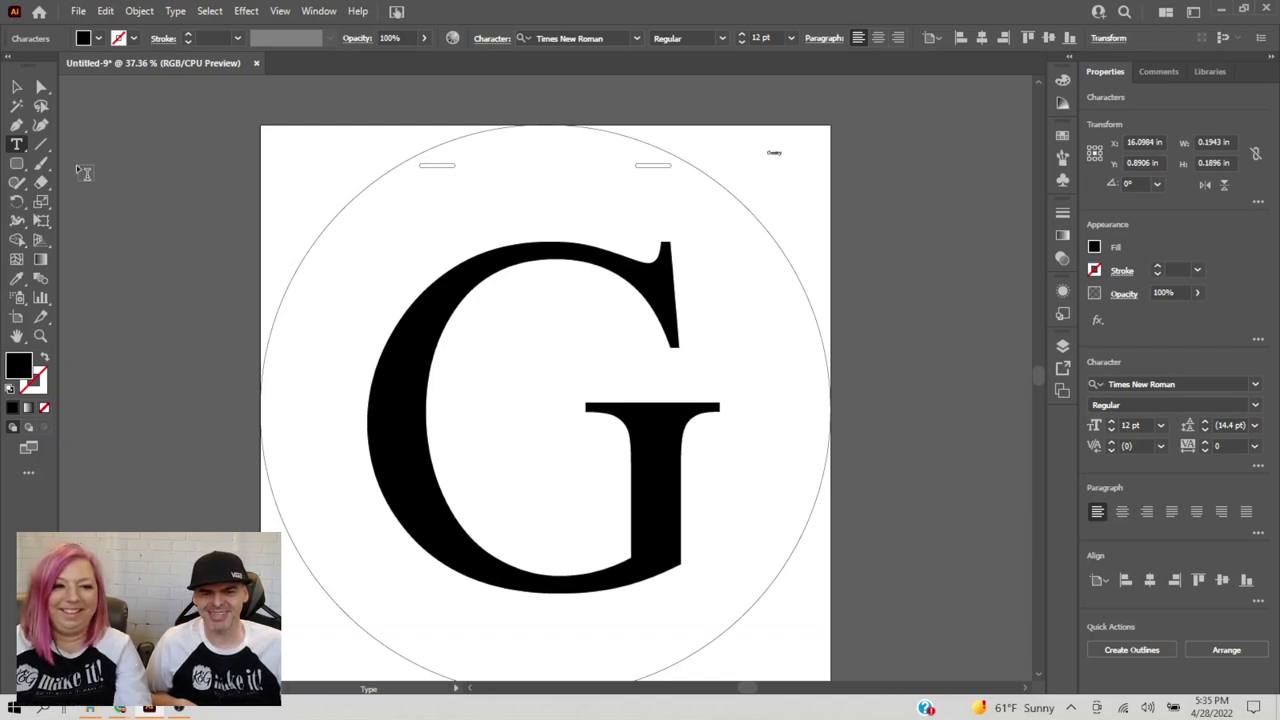
{"action": "left_click", "coordinate": [17, 88]}
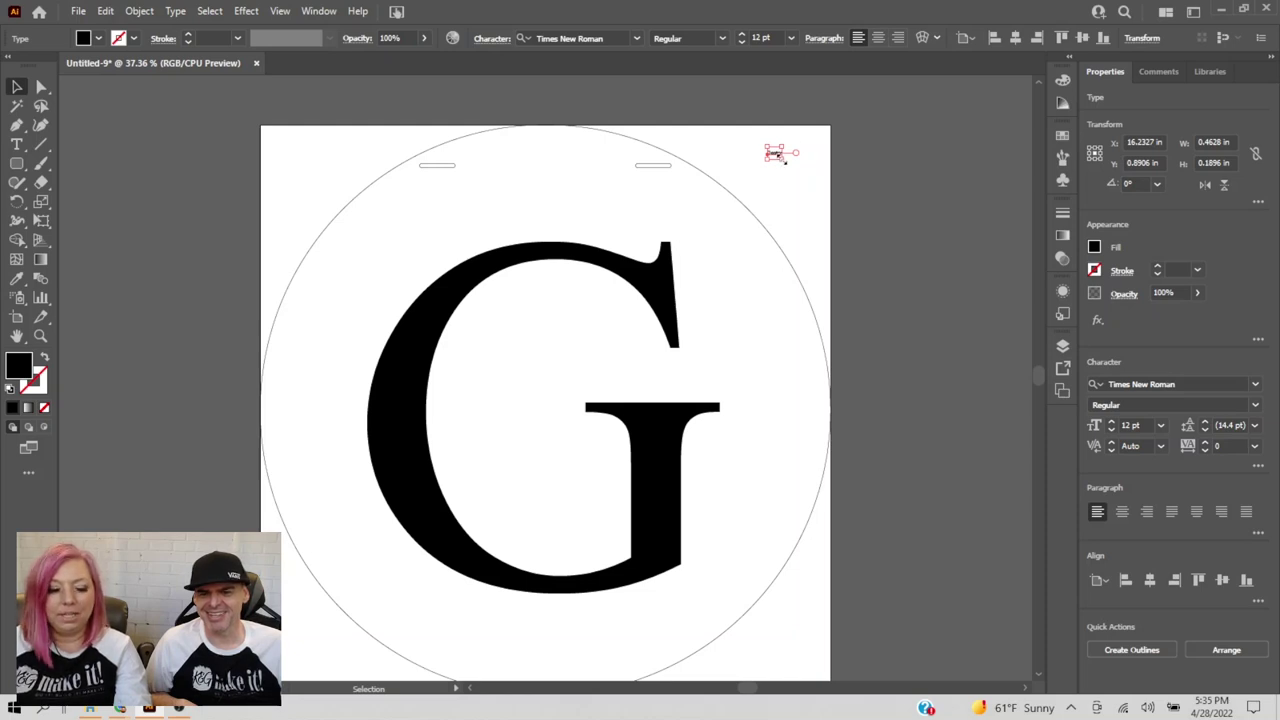
- Scale the surname text to about 17.04 in wide and place it across the middle of the large "G"
{"action": "left_click_drag", "start_coordinate": [785, 160], "coordinate": [948, 224]}
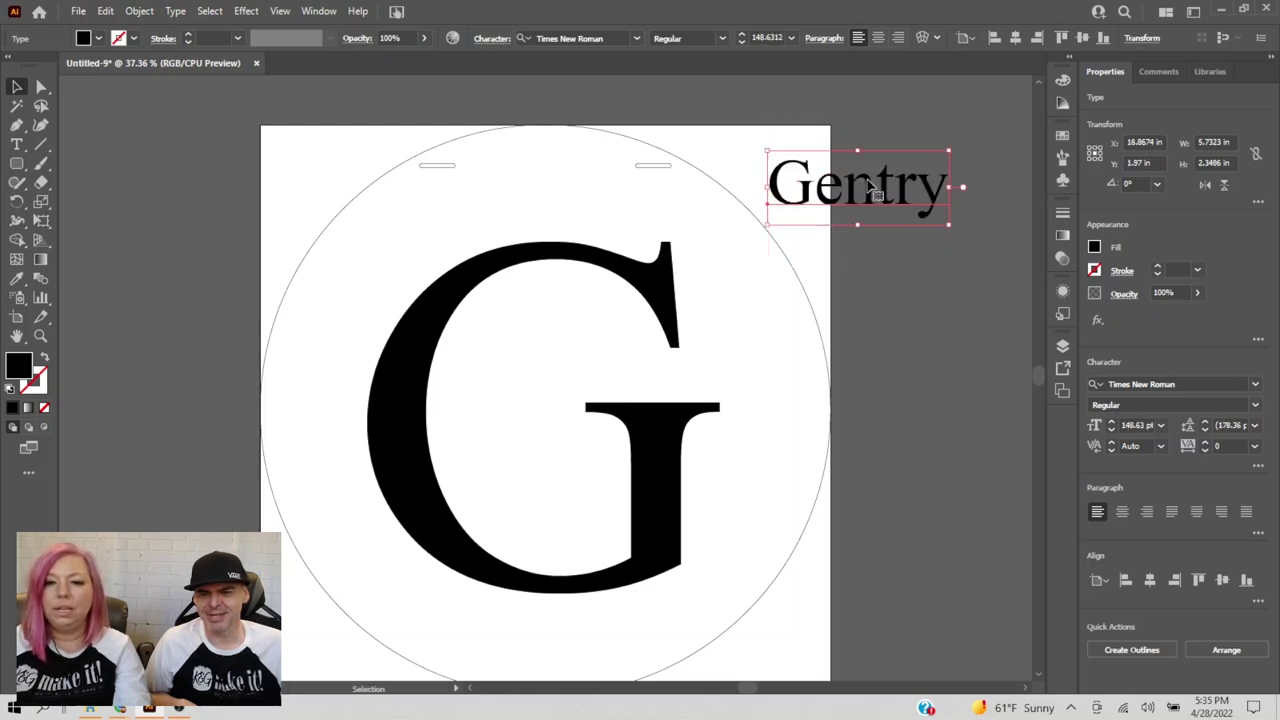
{"action": "left_click_drag", "start_coordinate": [852, 198], "coordinate": [368, 403]}
{"action": "left_click_drag", "start_coordinate": [469, 438], "coordinate": [874, 604]}
{"action": "left_click_drag", "start_coordinate": [600, 488], "coordinate": [581, 420]}
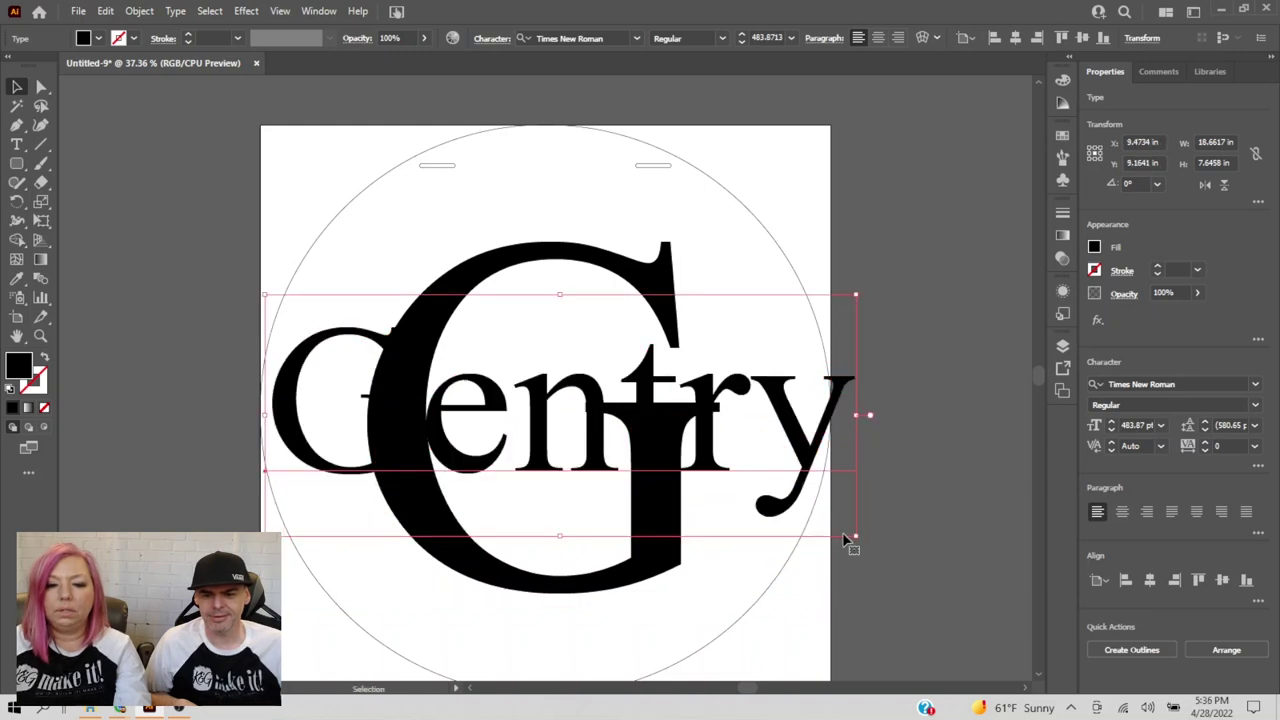
{"action": "mouse_move", "coordinate": [855, 535]}
{"action": "left_mouse_down"}
{"action": "mouse_move", "coordinate": [814, 500]}
{"action": "mouse_move", "coordinate": [855, 514]}
{"action": "left_mouse_up"}
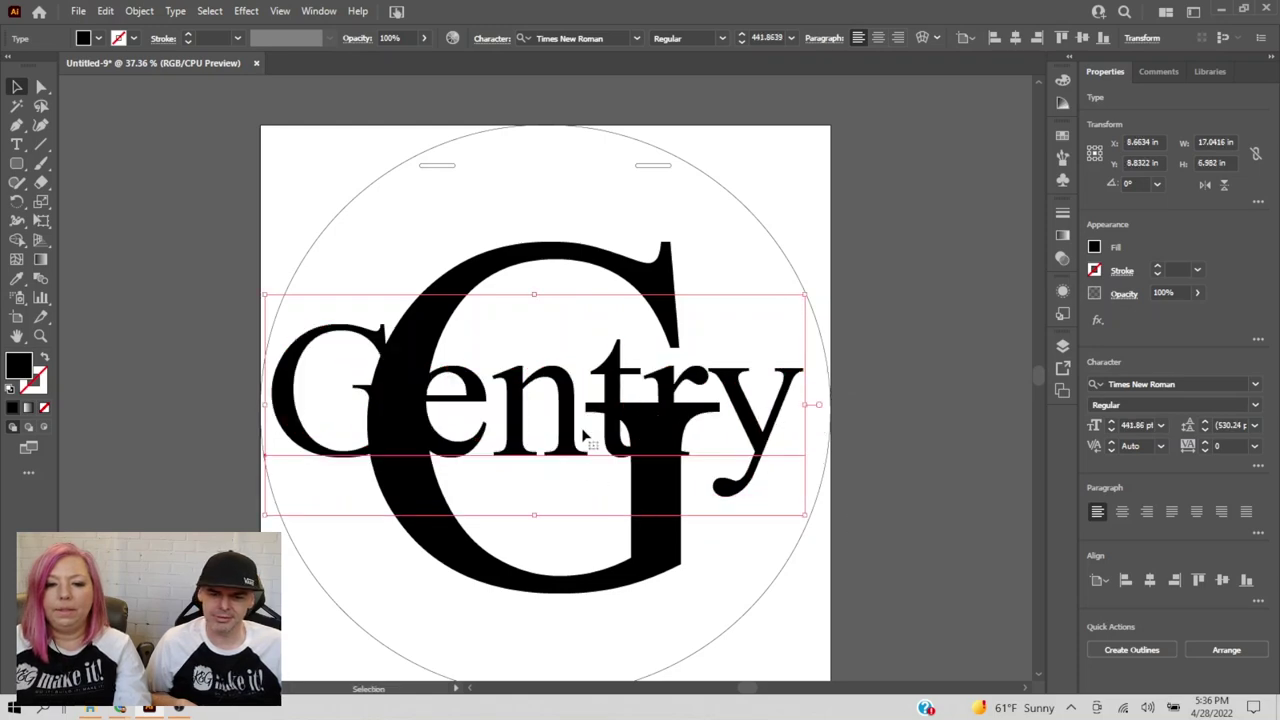
- Set the surname text's font to Homework
{"action": "left_click", "coordinate": [636, 40]}
{"action": "type", "text": "hou"}
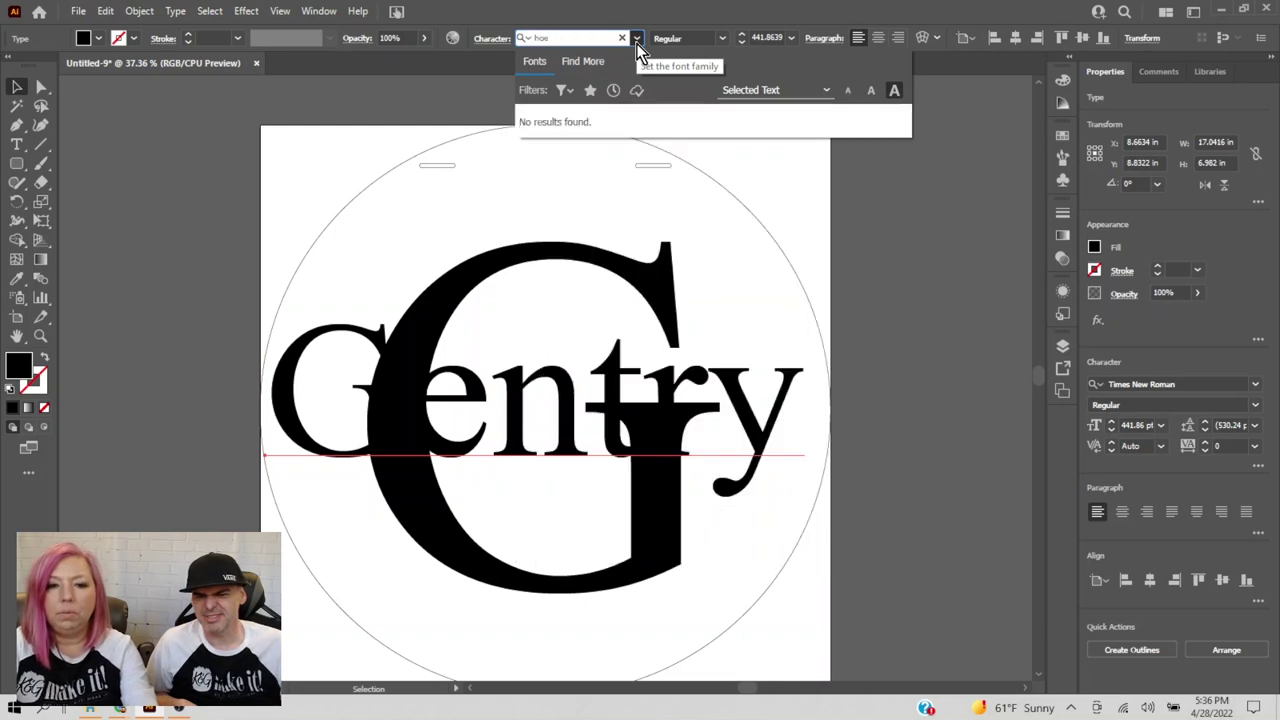
{"action": "key", "text": "BackSpace"}
{"action": "type", "text": "mew"}
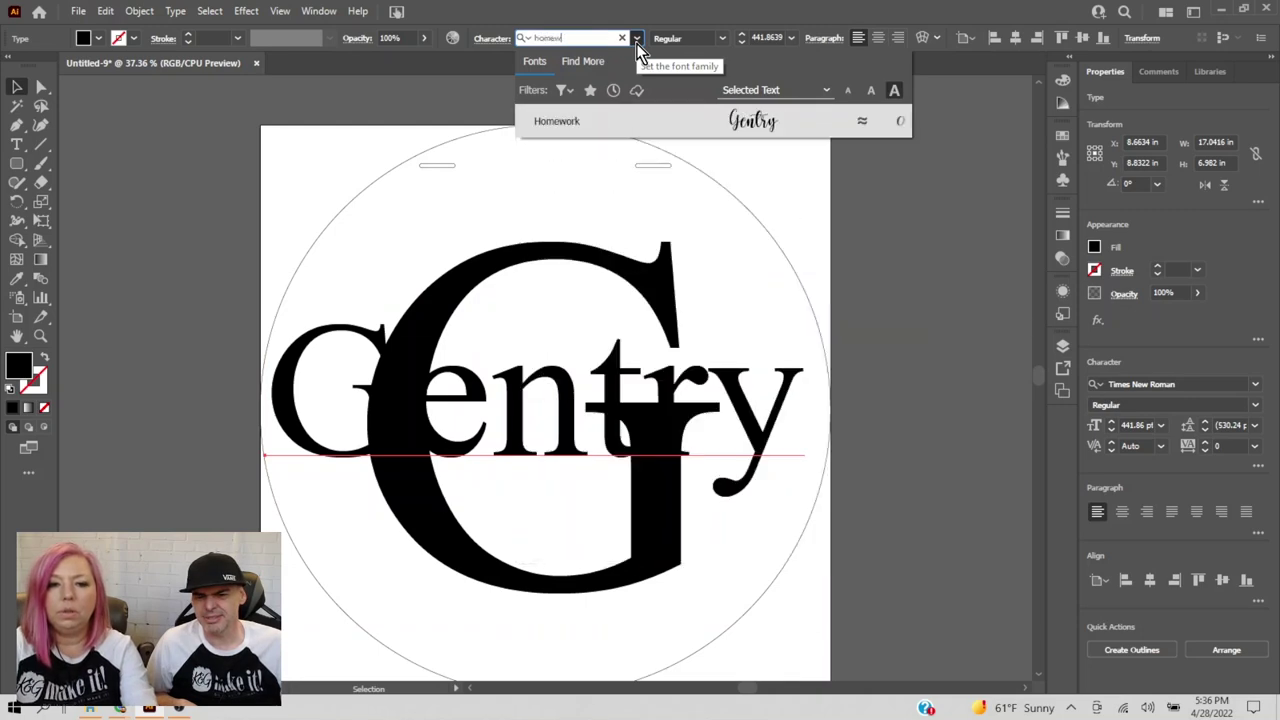
{"action": "left_click", "coordinate": [752, 124]}
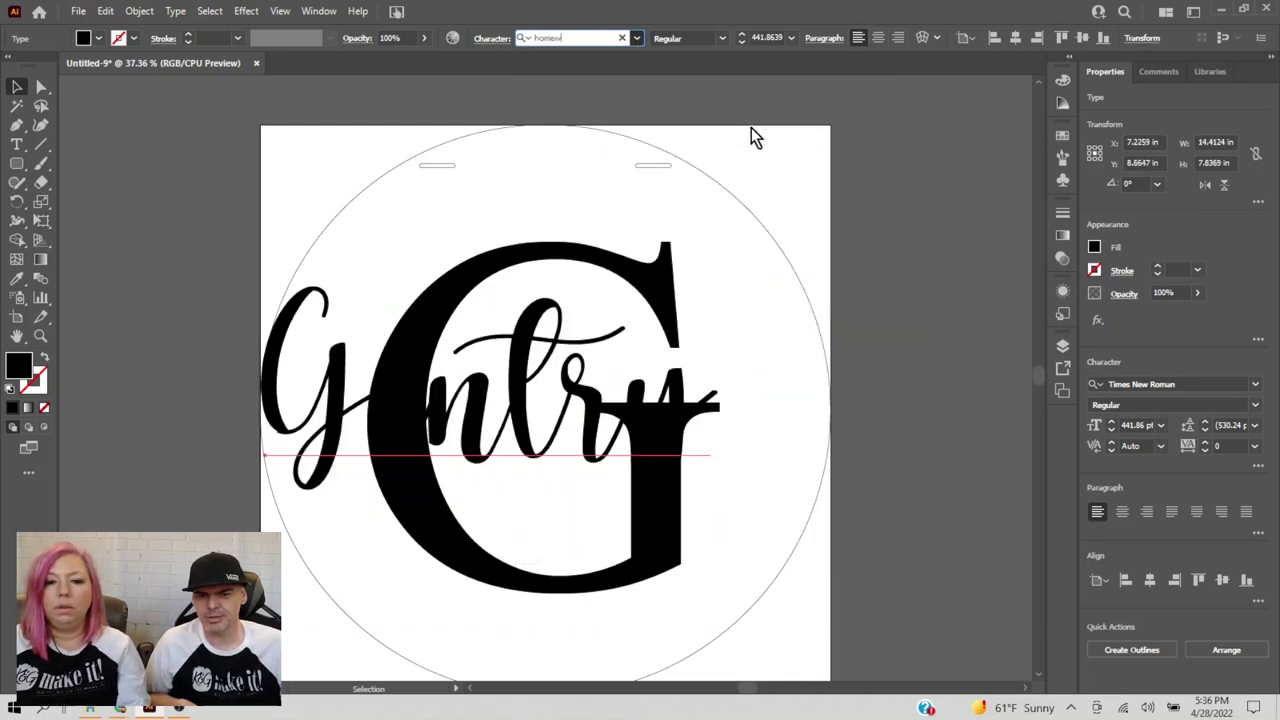
- Enlarge the script surname to nearly span the circle, centre it over the large "G", and deselect everything
{"action": "left_click_drag", "start_coordinate": [590, 408], "coordinate": [631, 415]}
{"action": "left_click_drag", "start_coordinate": [757, 531], "coordinate": [814, 560]}
{"action": "left_click_drag", "start_coordinate": [545, 440], "coordinate": [536, 440]}
{"action": "left_click", "coordinate": [710, 268]}
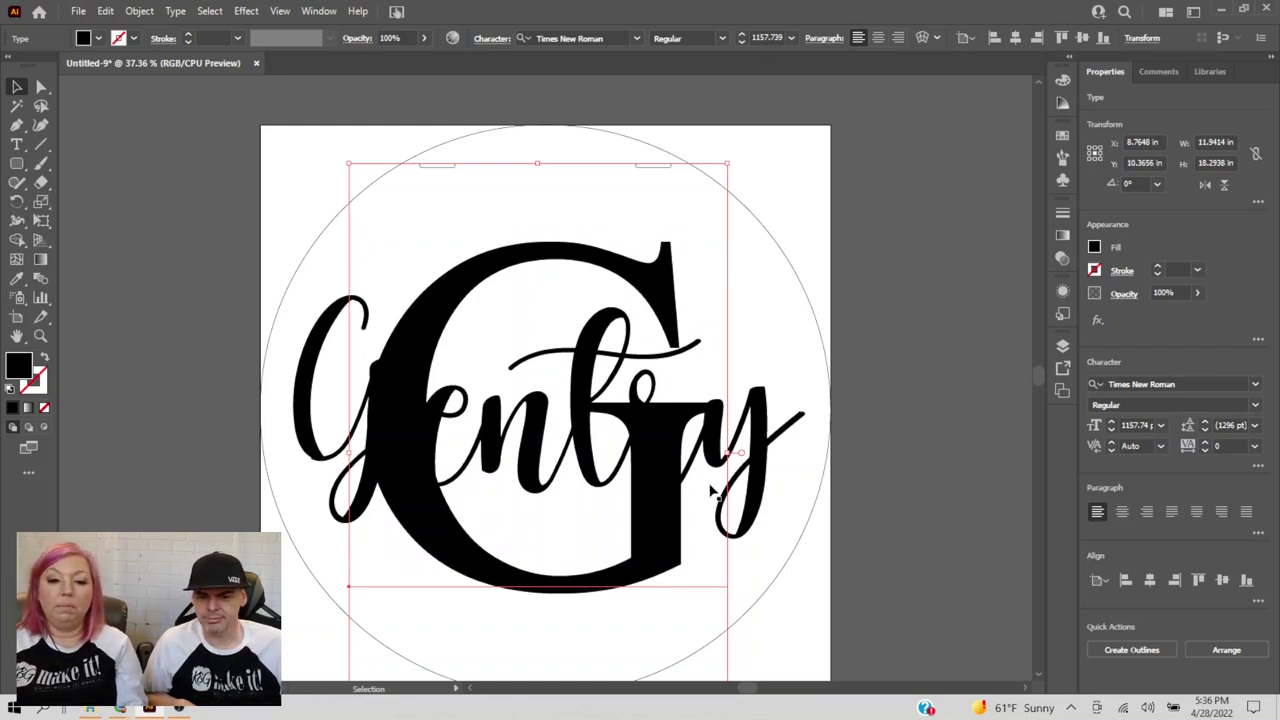
{"action": "left_click", "coordinate": [836, 402]}
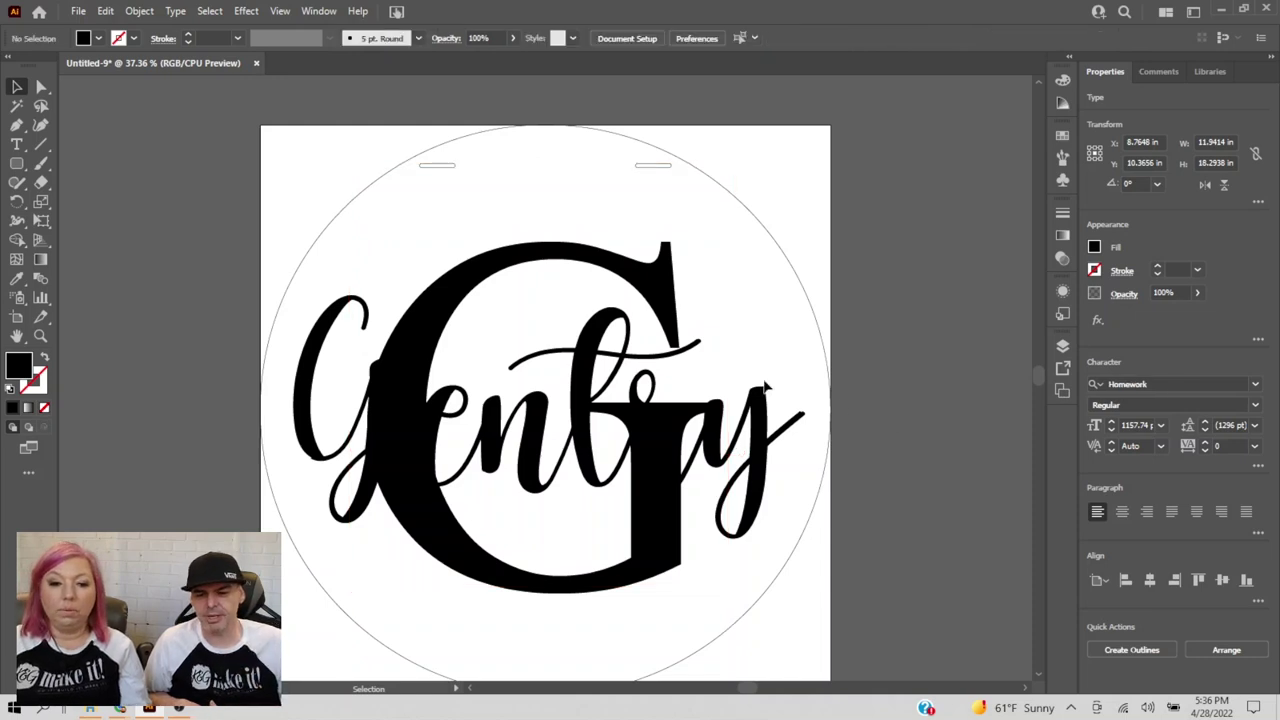
- Draw a thin black bar about 3.74 in wide and 0.18 in high below the "G" and move it near the circle's lower left edge
{"action": "left_click_drag", "start_coordinate": [16, 164], "coordinate": [74, 164]}
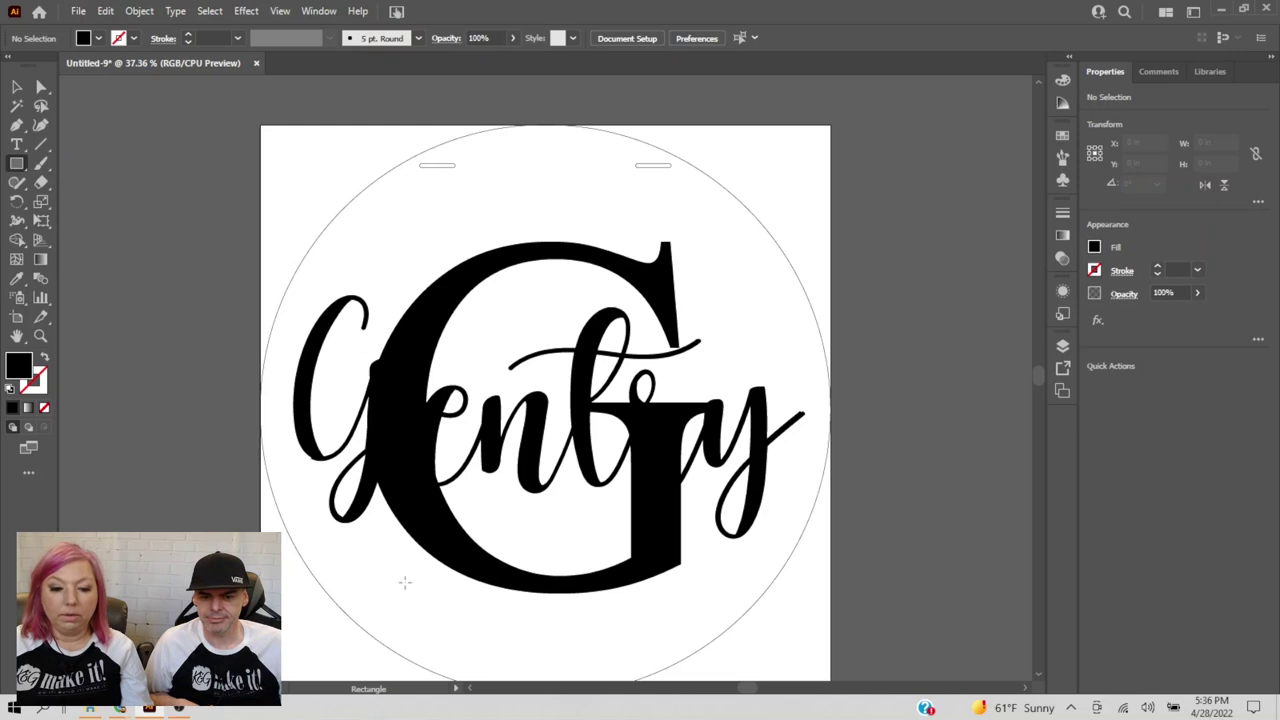
{"action": "mouse_move", "coordinate": [403, 615]}
{"action": "left_mouse_down"}
{"action": "mouse_move", "coordinate": [499, 606]}
{"action": "mouse_move", "coordinate": [499, 618]}
{"action": "left_mouse_up"}
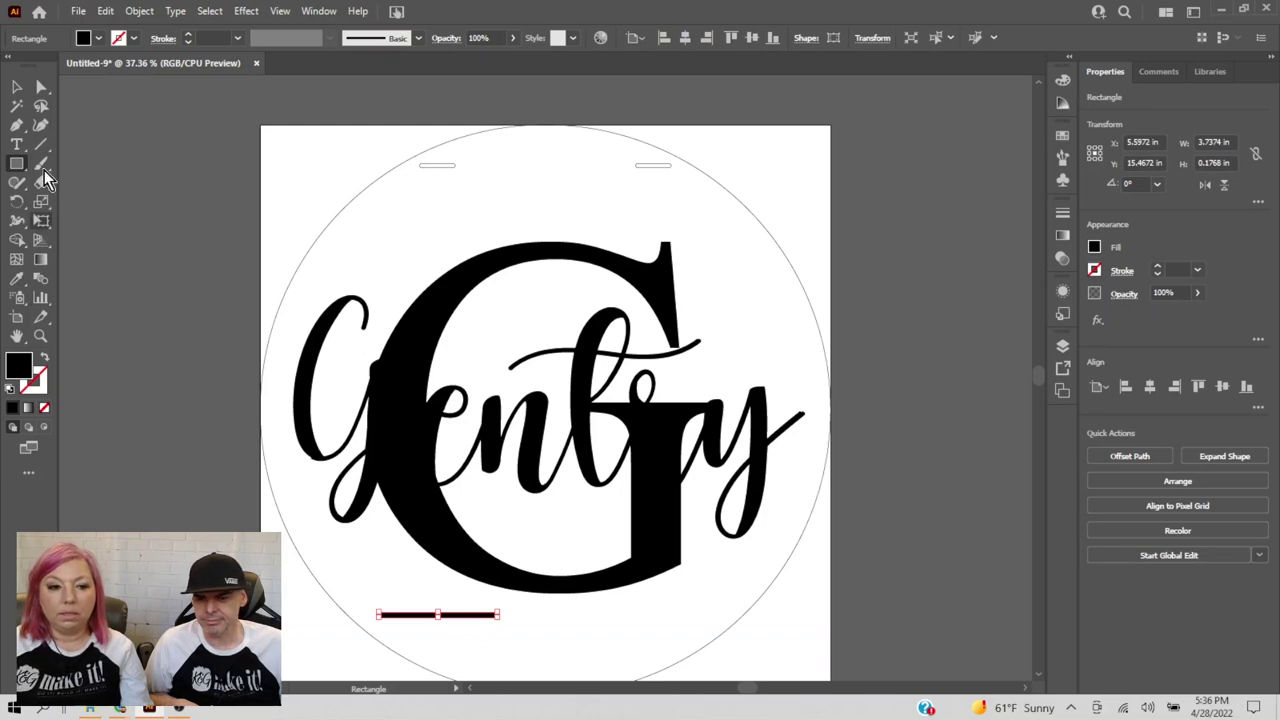
{"action": "left_click", "coordinate": [16, 90]}
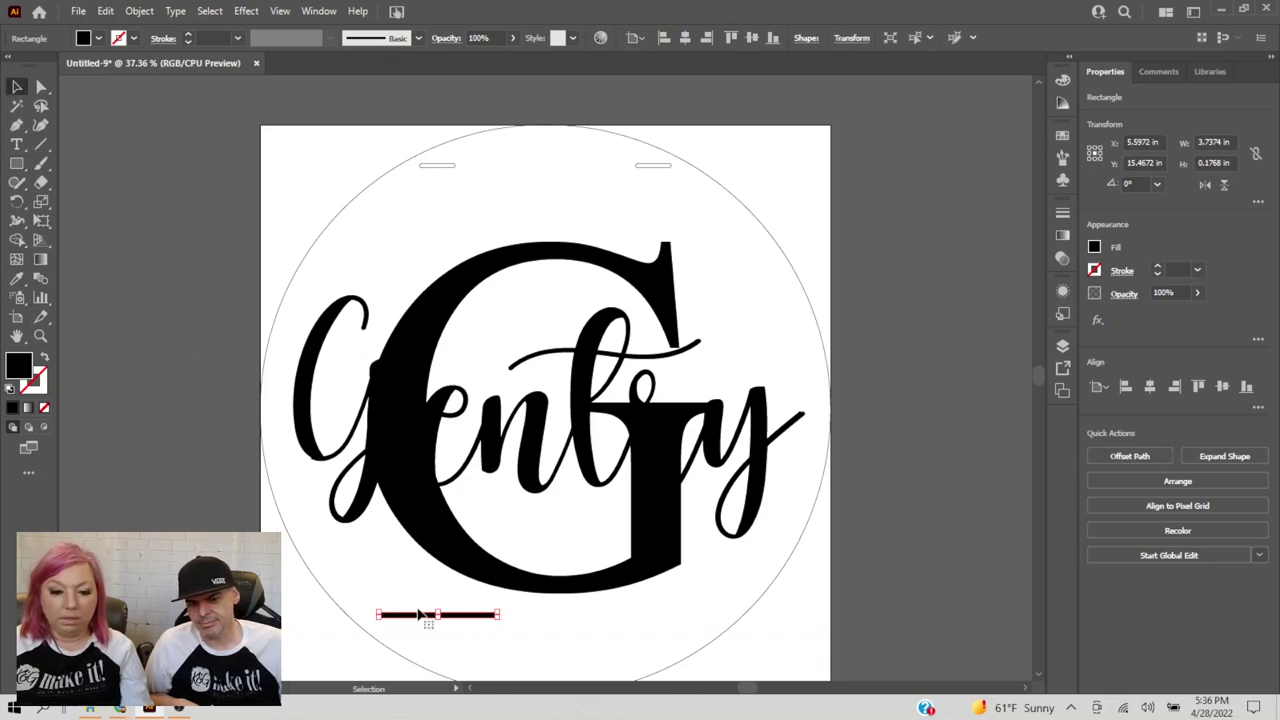
{"action": "left_click_drag", "start_coordinate": [455, 619], "coordinate": [449, 637]}
- Duplicate the thin bar and place the copy near the circle's lower right edge, leaving a gap between the two bars
{"action": "scroll", "coordinate": [470, 640], "scroll_direction": "down", "scroll_amount": 1}
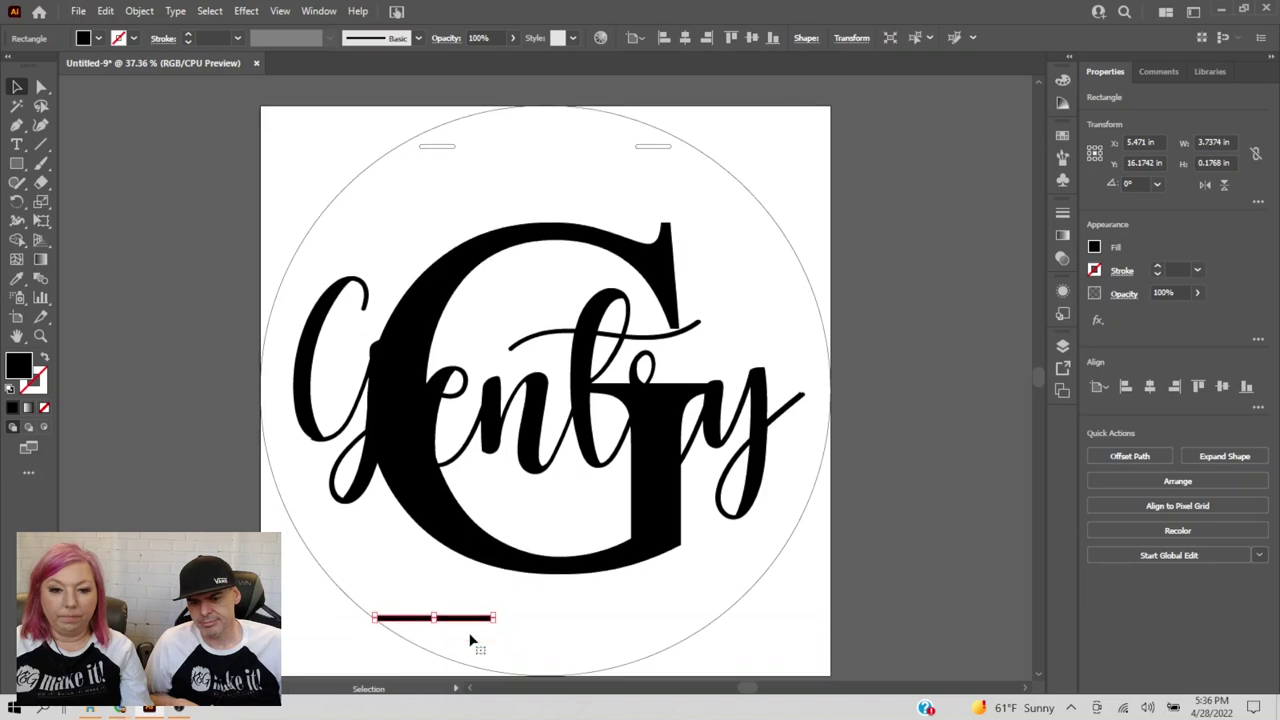
{"action": "scroll", "coordinate": [470, 645], "scroll_direction": "down", "scroll_amount": 1}
{"action": "scroll", "coordinate": [468, 651], "scroll_direction": "down", "scroll_amount": 3}
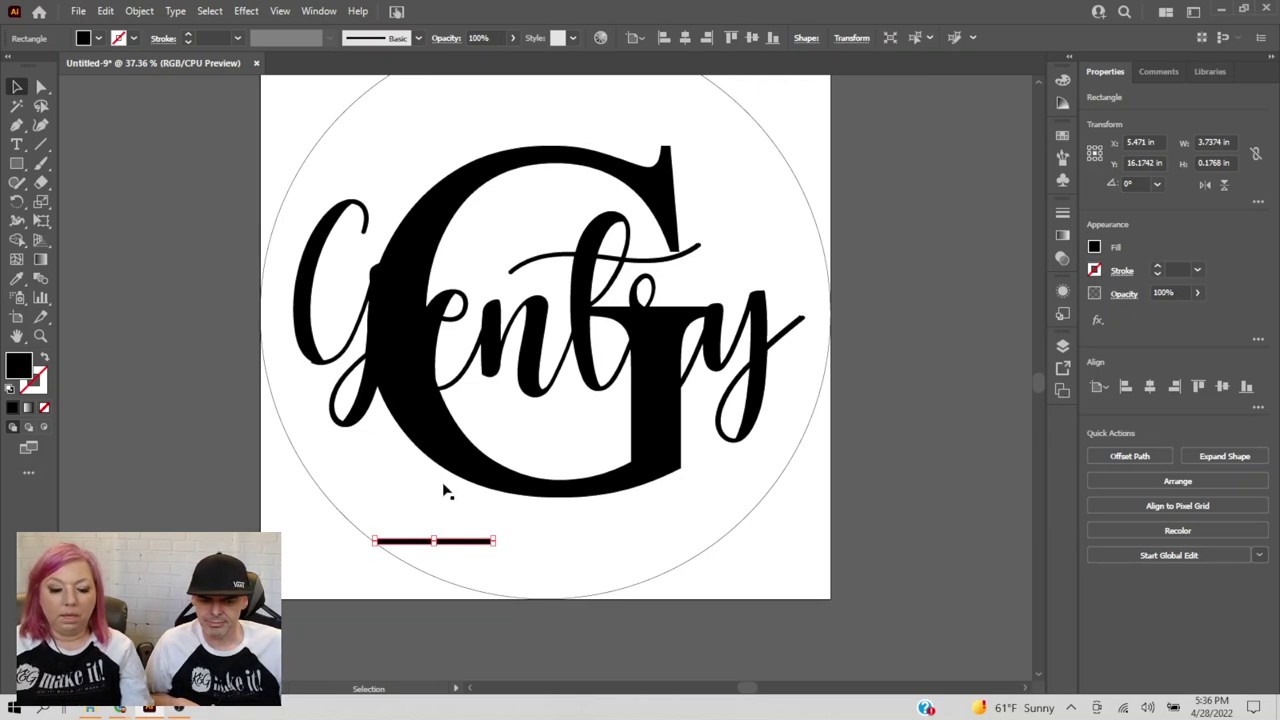
{"action": "key", "text": "a"}
{"action": "key", "text": "ctrl+c"}
{"action": "key", "text": "ctrl+v"}
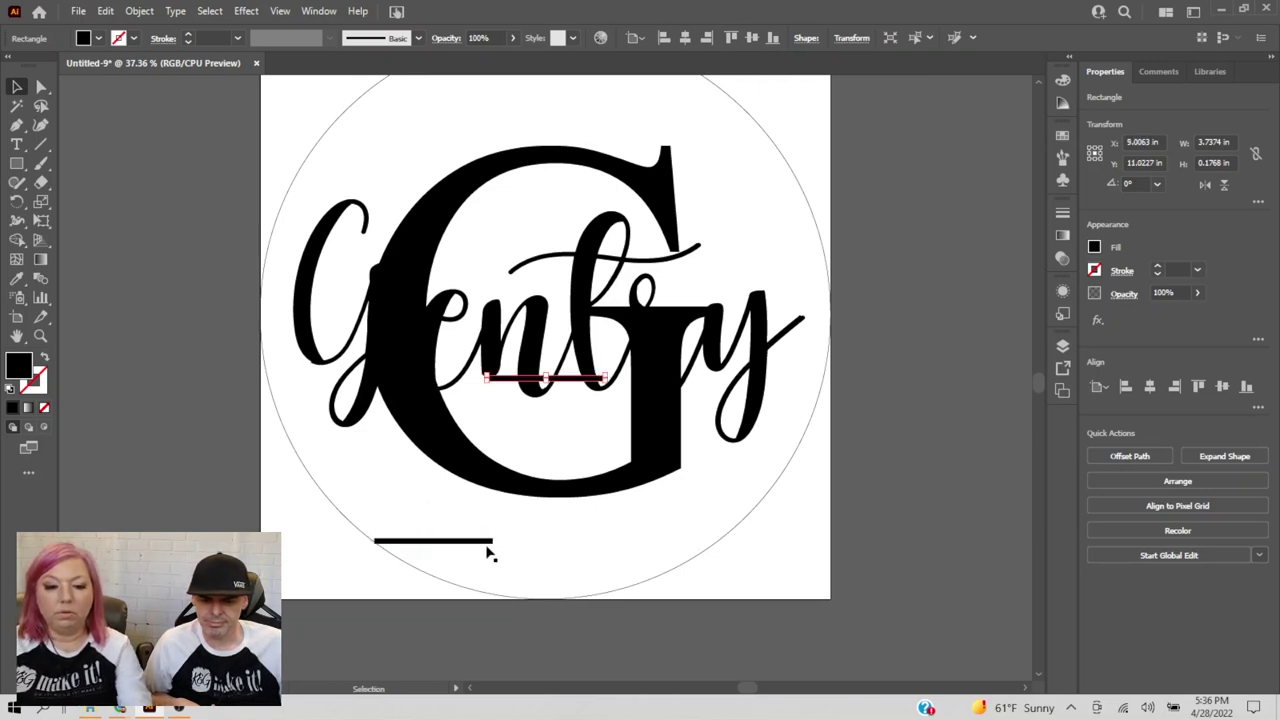
{"action": "left_click_drag", "start_coordinate": [578, 390], "coordinate": [680, 537]}
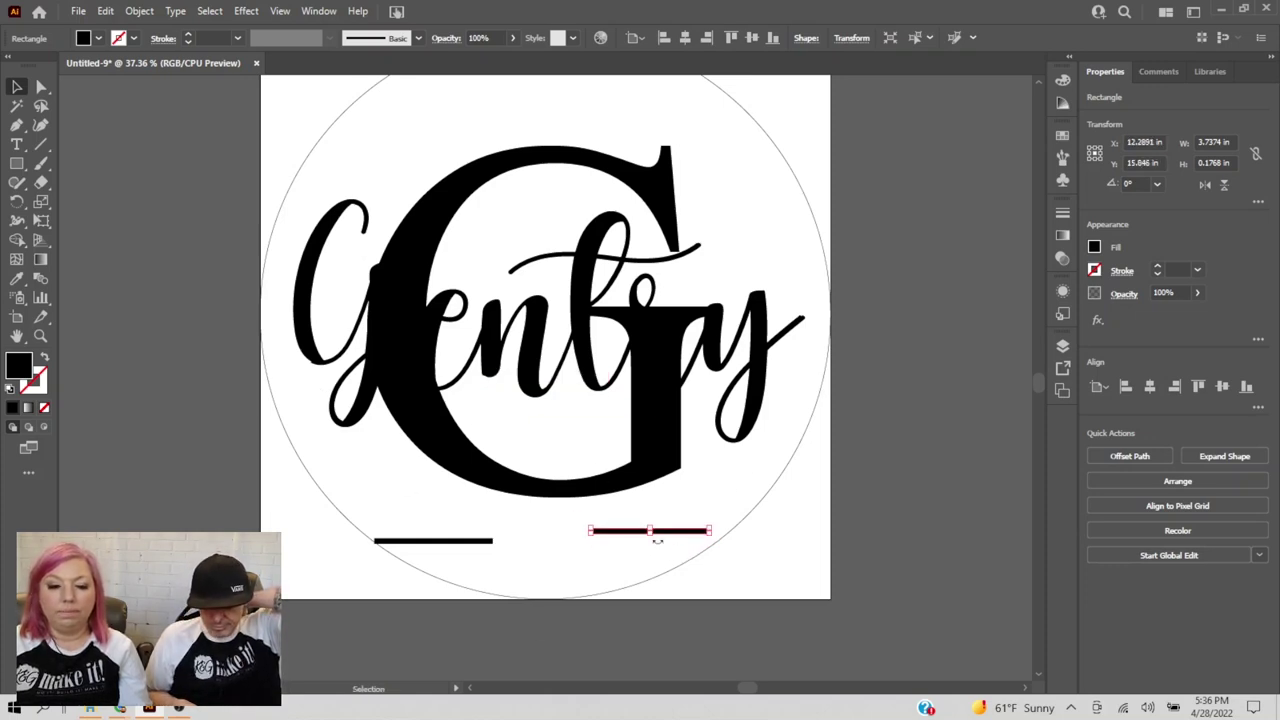
- Add the text "Est. 2014" near the circle's lower left edge, beside the left bar
{"action": "left_click", "coordinate": [18, 145]}
{"action": "left_click", "coordinate": [510, 546]}
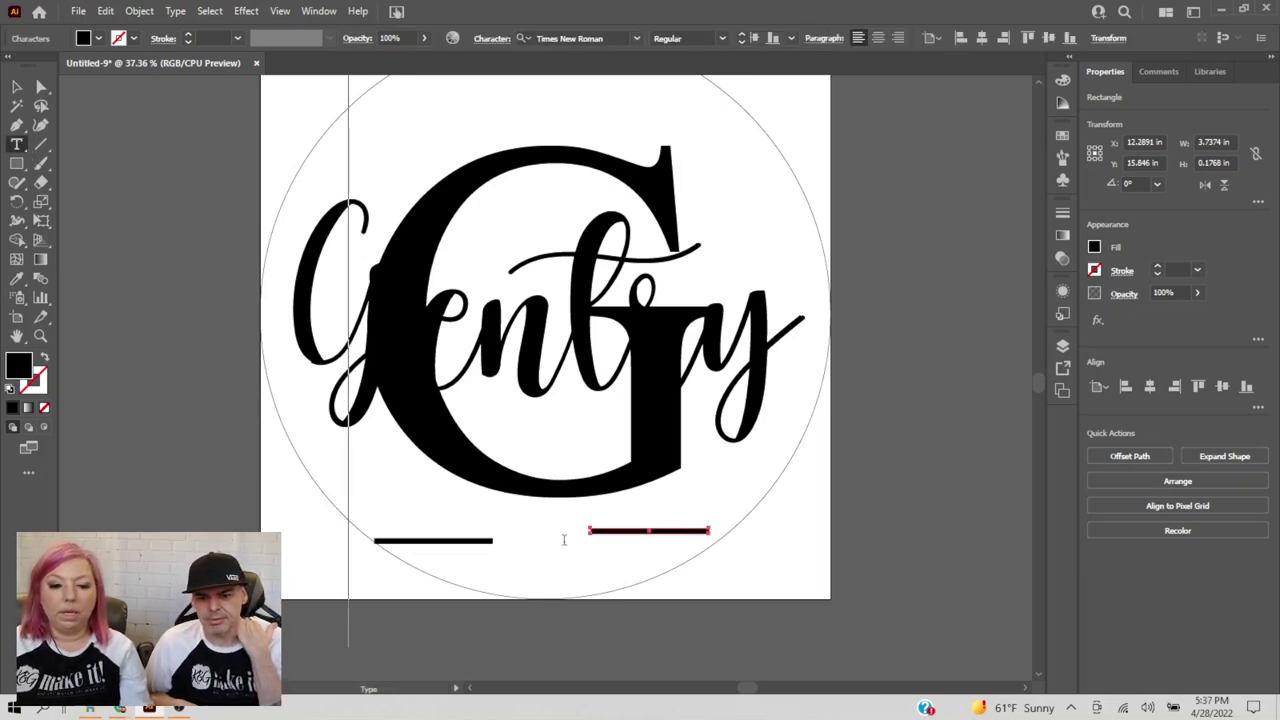
{"action": "left_click", "coordinate": [296, 548]}
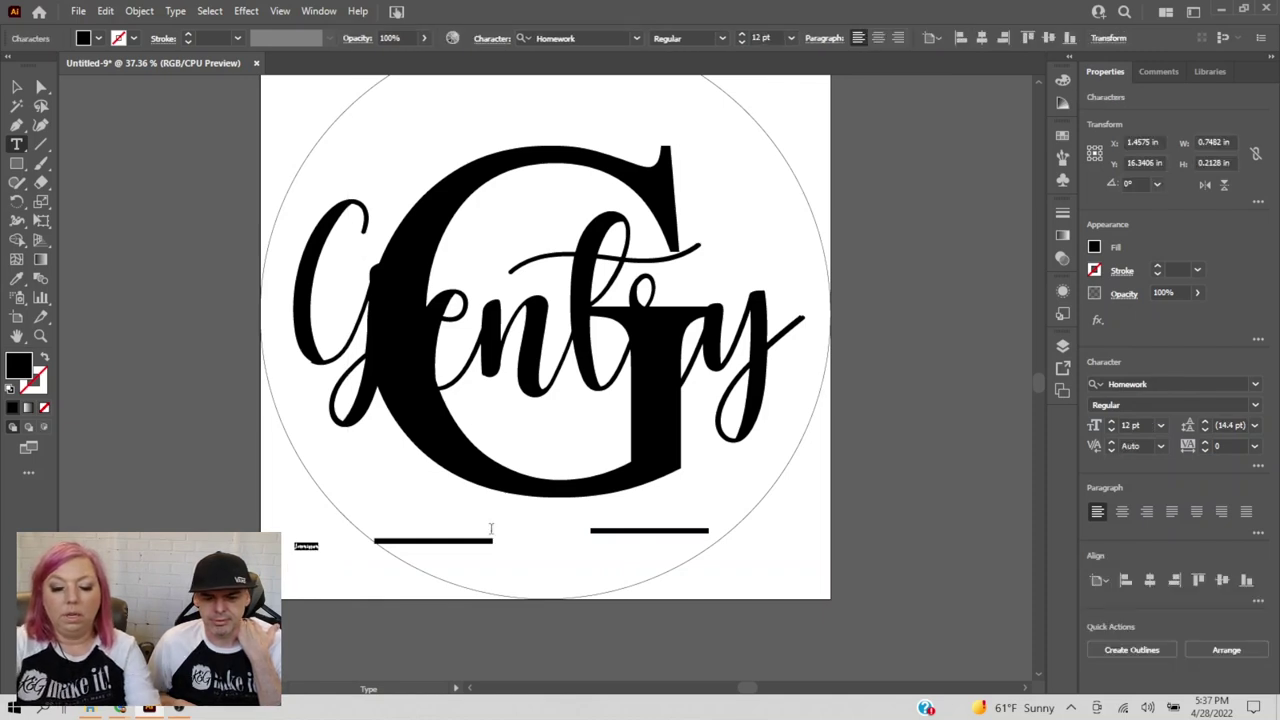
{"action": "type", "text": "E"}
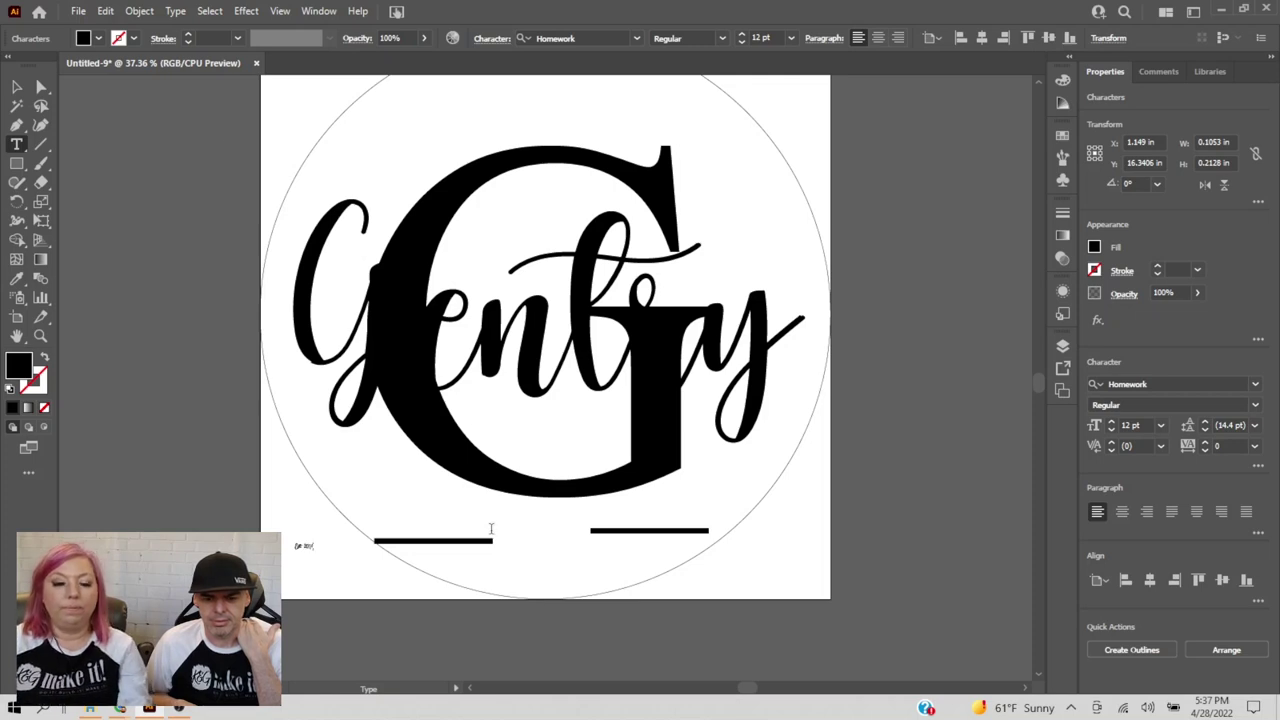
- Scale the "Est. 2014" text to about 3.7 in wide and place it in the gap between the two bars
{"action": "left_click", "coordinate": [14, 100]}
{"action": "left_click", "coordinate": [16, 89]}
{"action": "left_click_drag", "start_coordinate": [315, 553], "coordinate": [432, 458]}
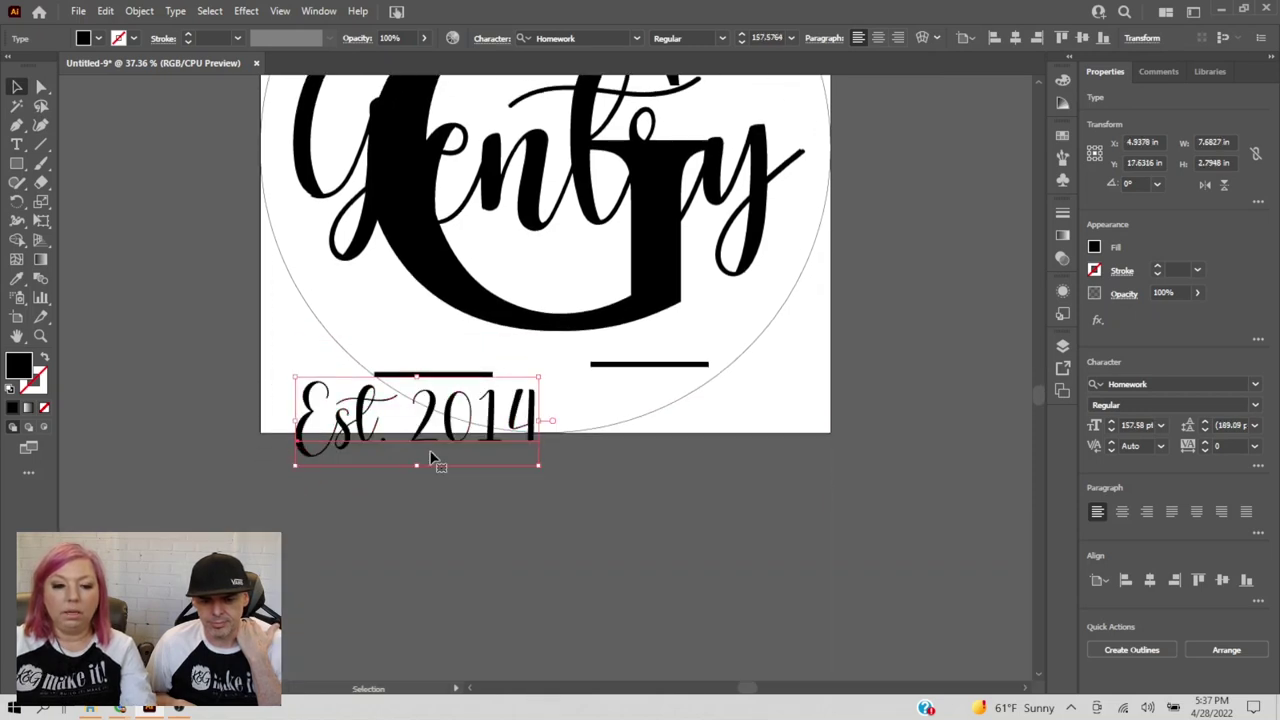
{"action": "left_click_drag", "start_coordinate": [495, 414], "coordinate": [610, 370]}
{"action": "left_click_drag", "start_coordinate": [655, 425], "coordinate": [588, 375]}
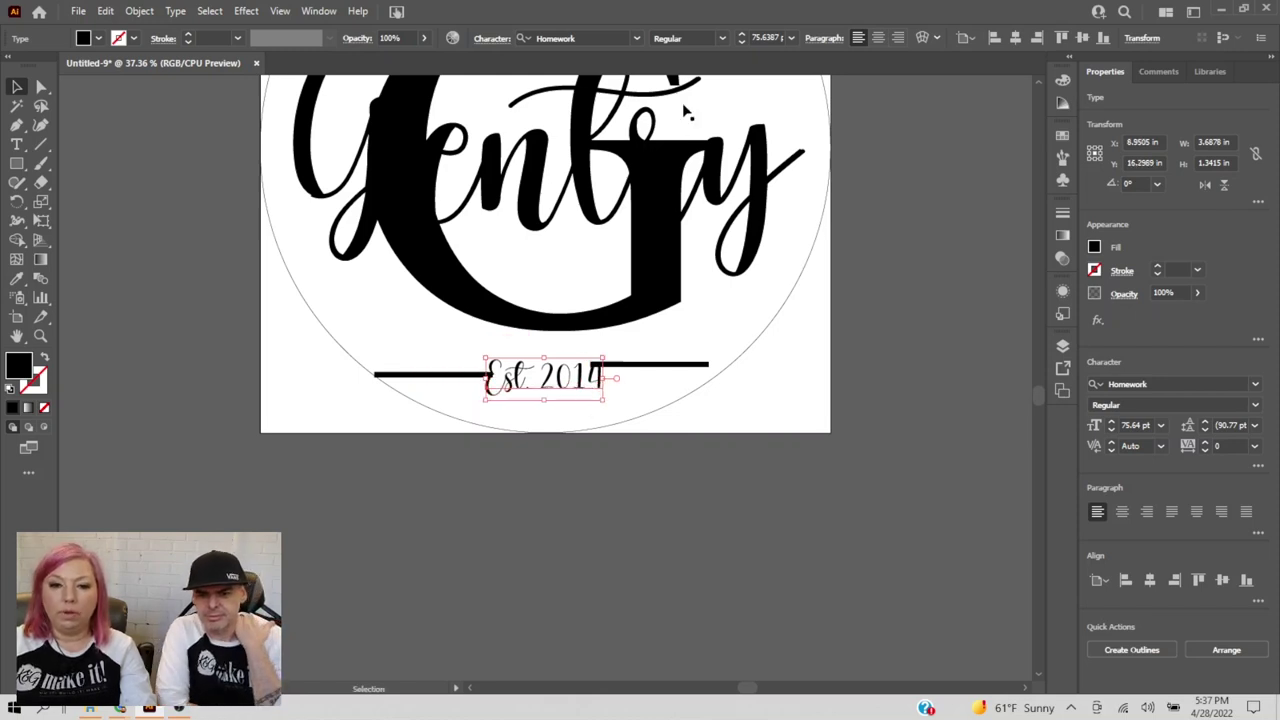
- Set the "Est. 2014" text's font to Ebrima Bold and deselect it
{"action": "left_click", "coordinate": [636, 39]}
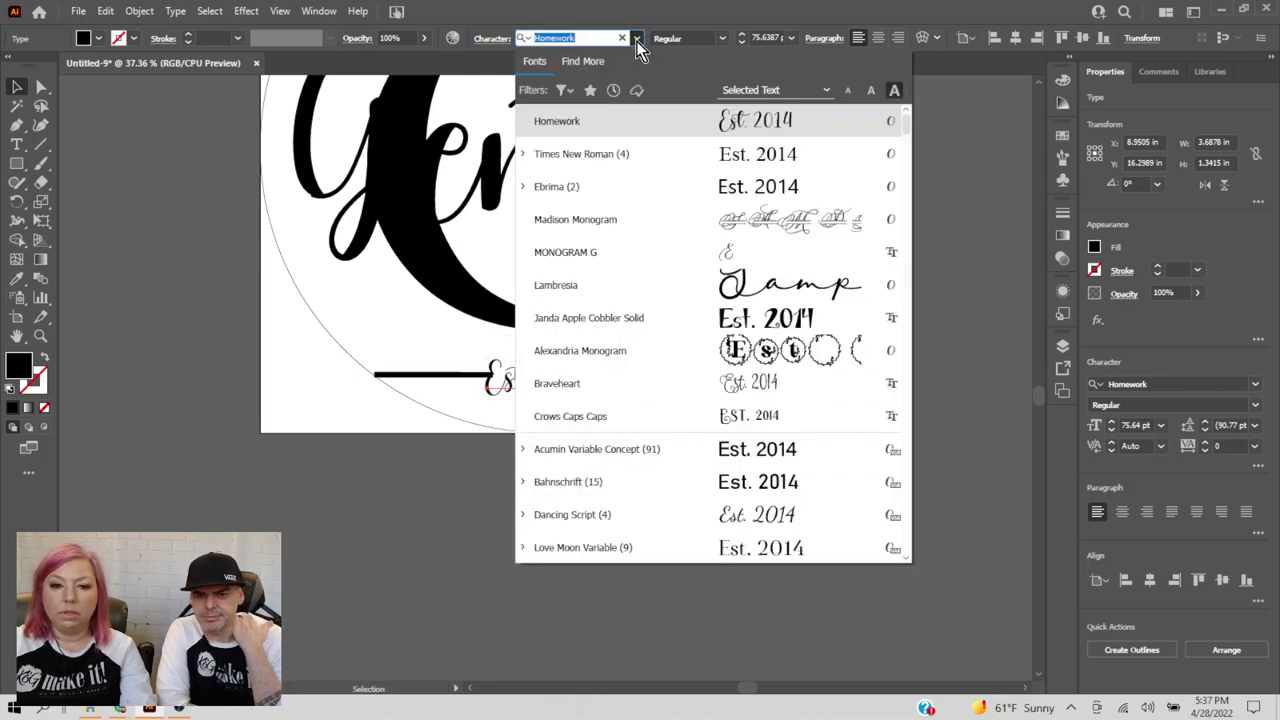
{"action": "left_click", "coordinate": [689, 186]}
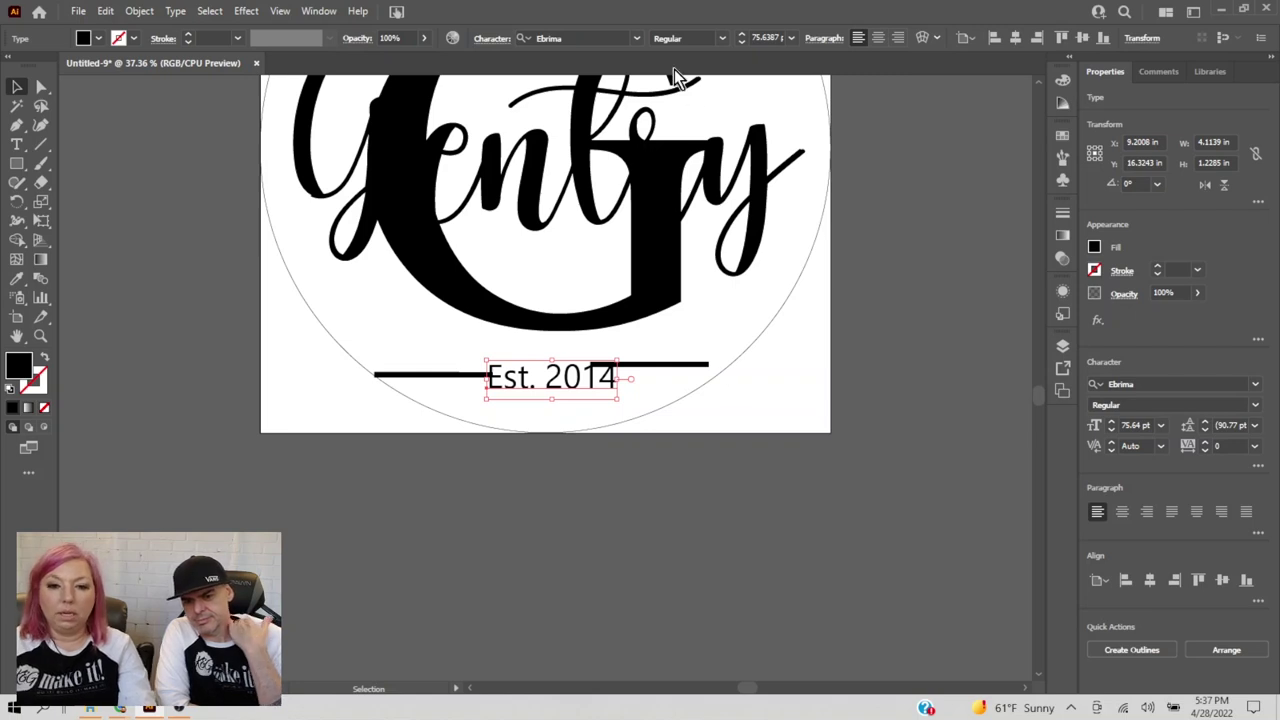
{"action": "left_click", "coordinate": [722, 39]}
{"action": "left_click", "coordinate": [679, 74]}
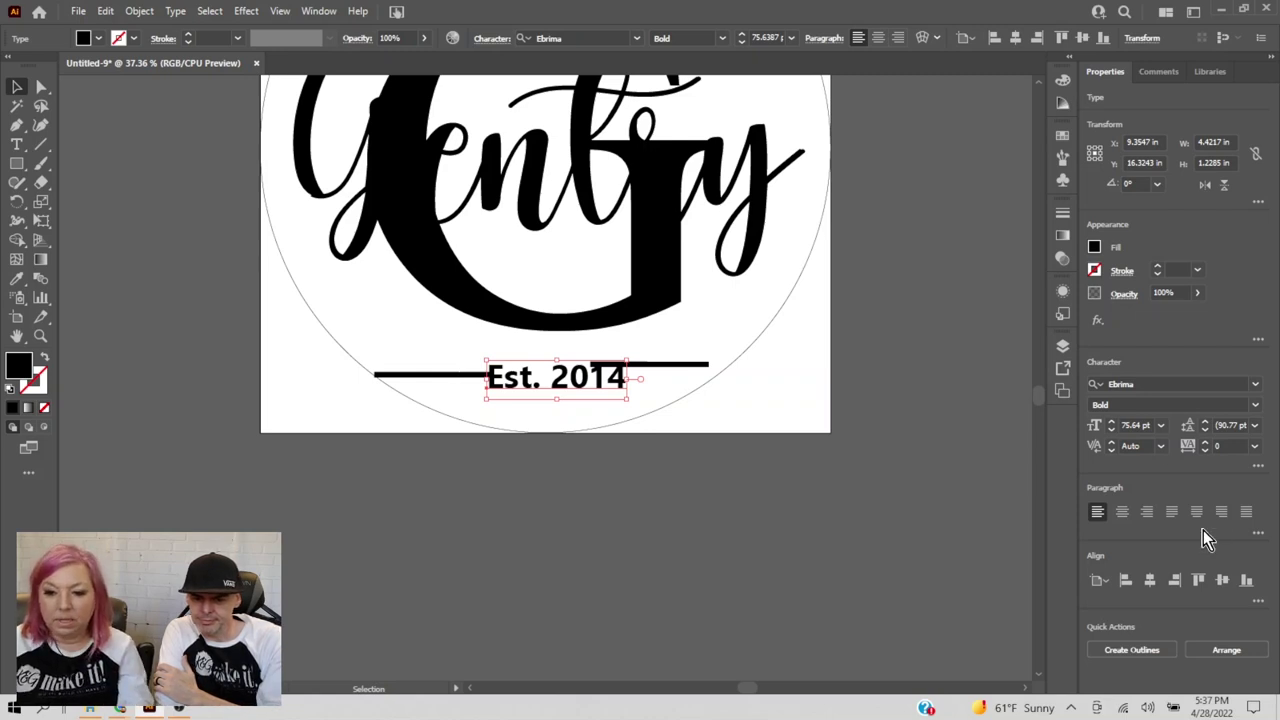
{"action": "left_click", "coordinate": [676, 532]}
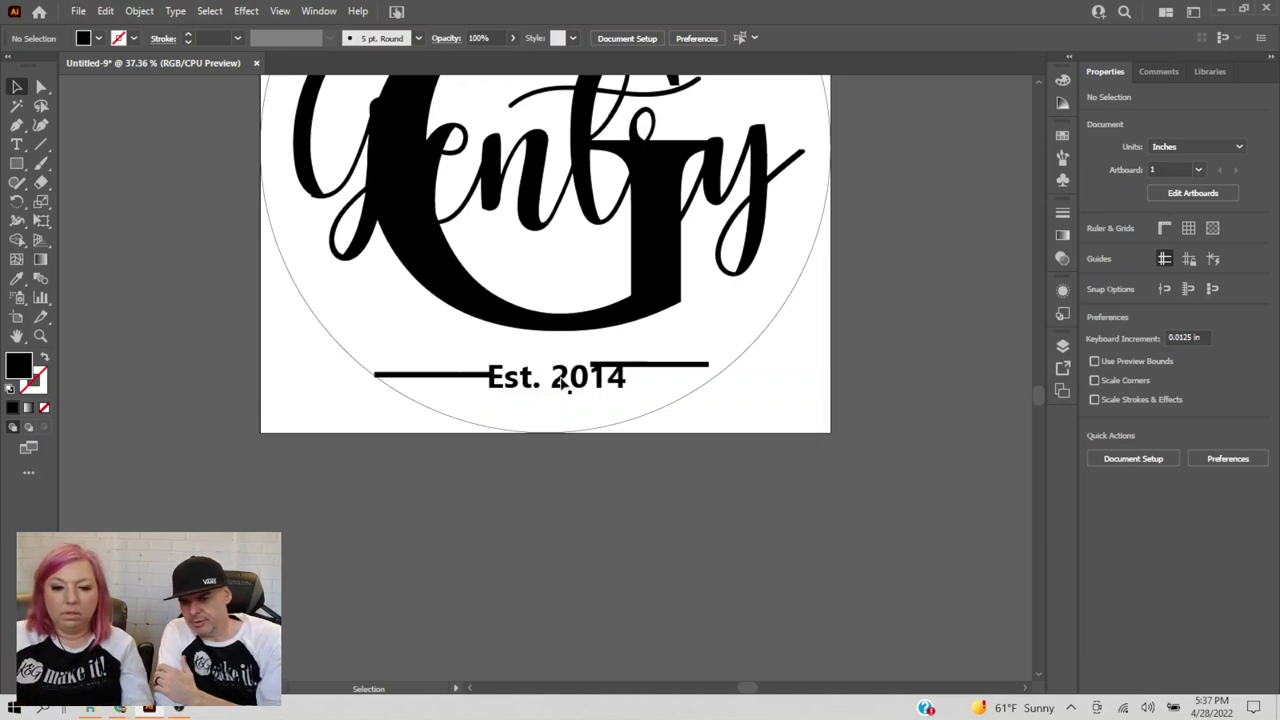
- Scale the left bar down proportionally to about 3.13 in wide so it ends just before "Est. 2014"
{"action": "left_click", "coordinate": [566, 385]}
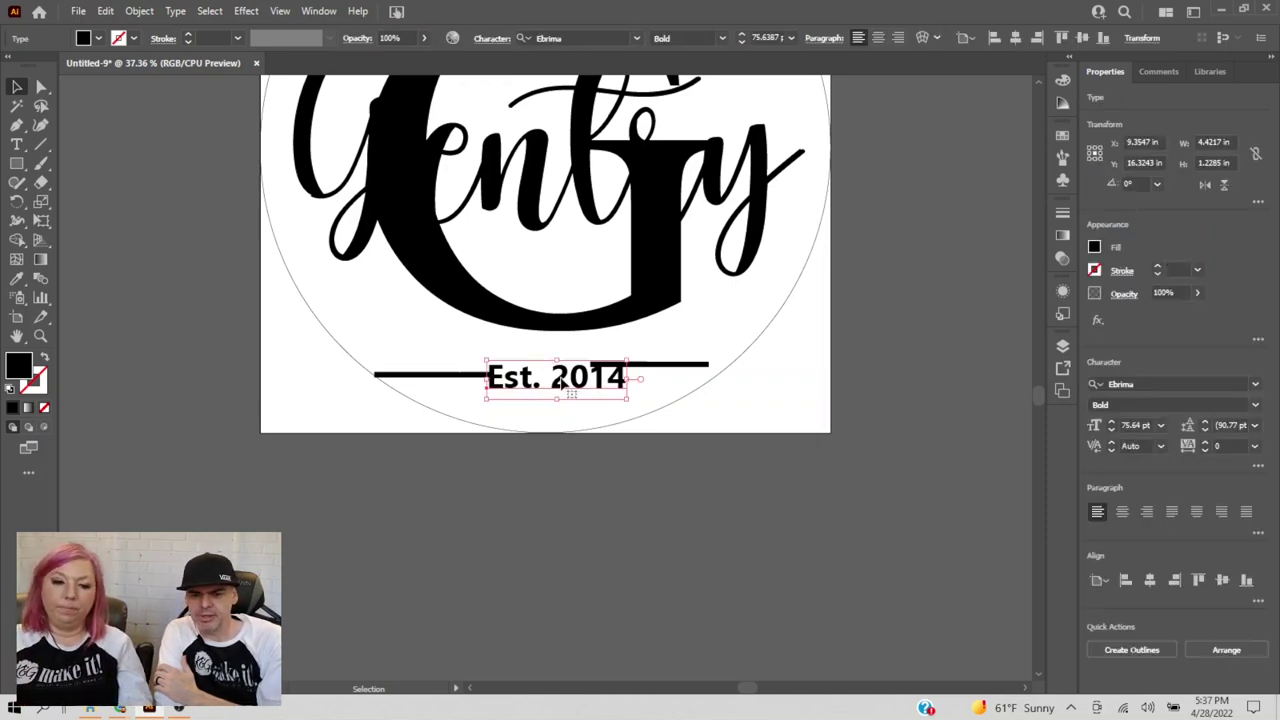
{"action": "left_click", "coordinate": [447, 377]}
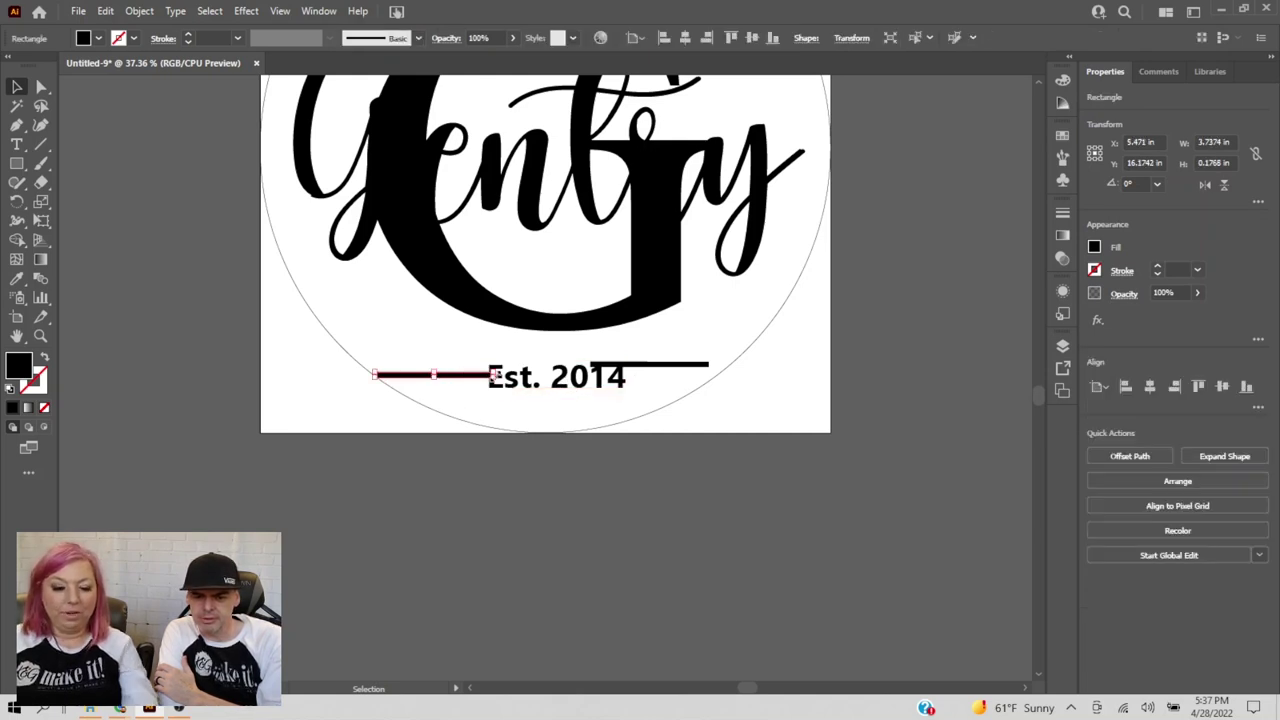
{"action": "left_click_drag", "start_coordinate": [494, 376], "coordinate": [478, 377]}
- Replace the right bar with a copy of the shortened left bar, placed just right of "Est. 2014"
{"action": "left_click_drag", "start_coordinate": [661, 366], "coordinate": [704, 375]}
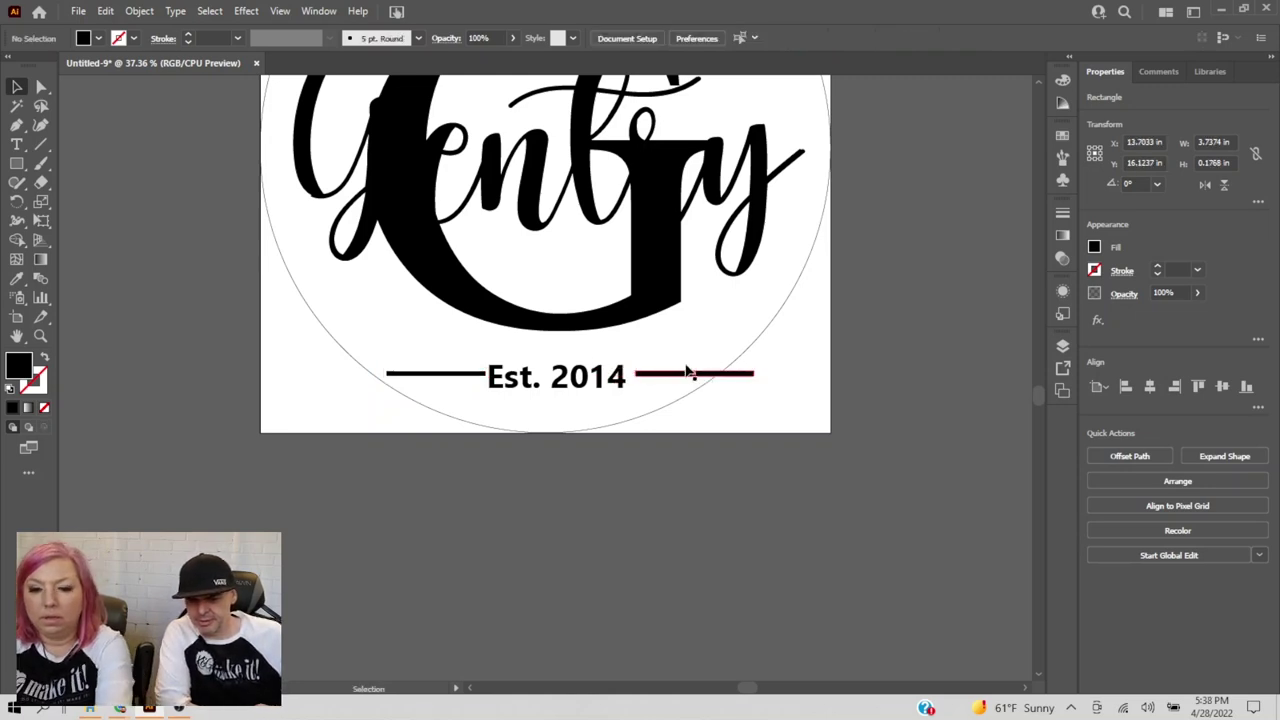
{"action": "key", "text": "Delete"}
{"action": "left_click", "coordinate": [464, 377]}
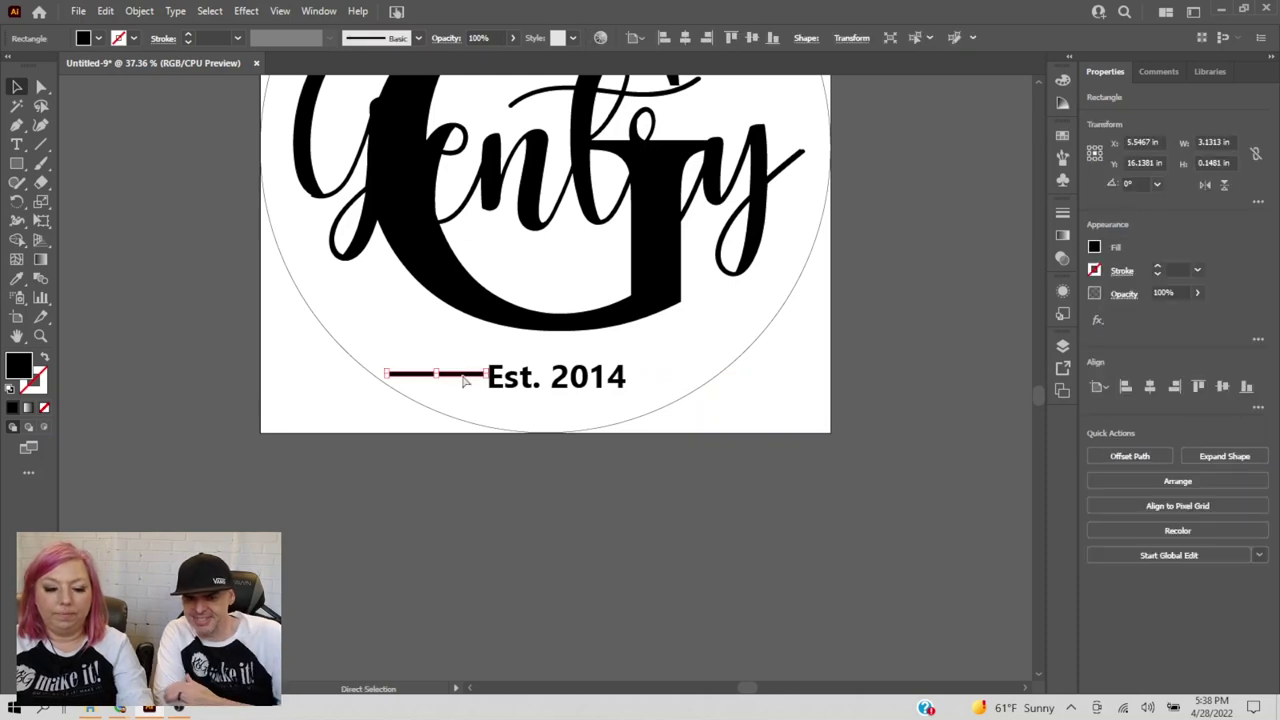
{"action": "key", "text": "ctrl+c"}
{"action": "key", "text": "ctrl+v"}
{"action": "left_click_drag", "start_coordinate": [556, 378], "coordinate": [691, 378]}
{"action": "left_click", "coordinate": [731, 424]}
- Move the large "G" up away from the lower text, and shift "Est. 2014" with both bars slightly up and left
{"action": "left_click_drag", "start_coordinate": [747, 419], "coordinate": [450, 372]}
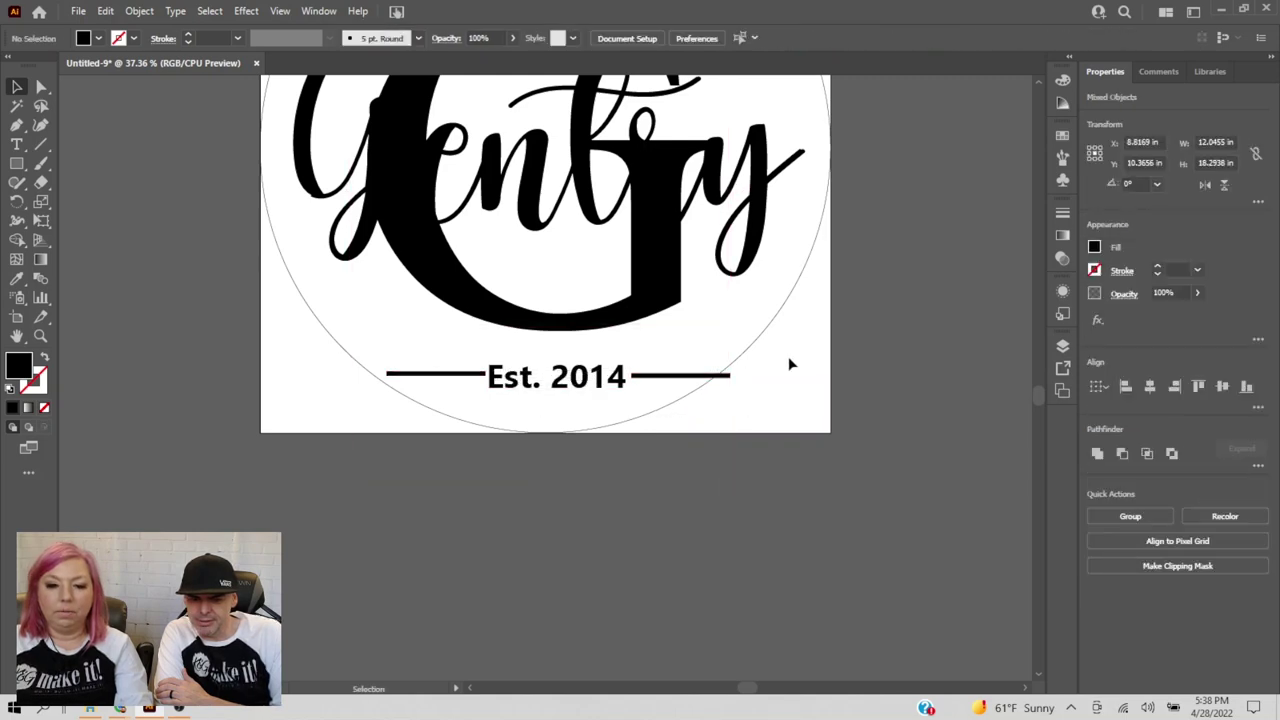
{"action": "left_click", "coordinate": [629, 426]}
{"action": "left_click_drag", "start_coordinate": [634, 400], "coordinate": [664, 275]}
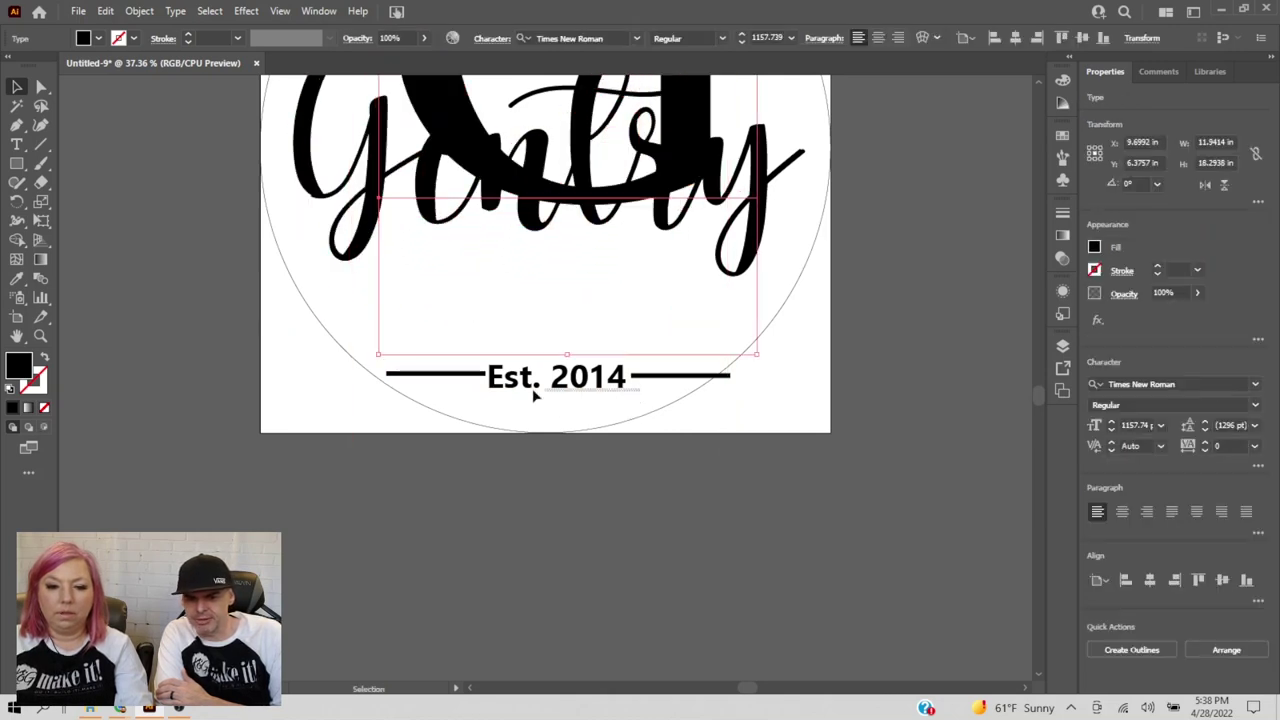
{"action": "left_click_drag", "start_coordinate": [457, 371], "coordinate": [613, 372]}
{"action": "left_click", "coordinate": [922, 347]}
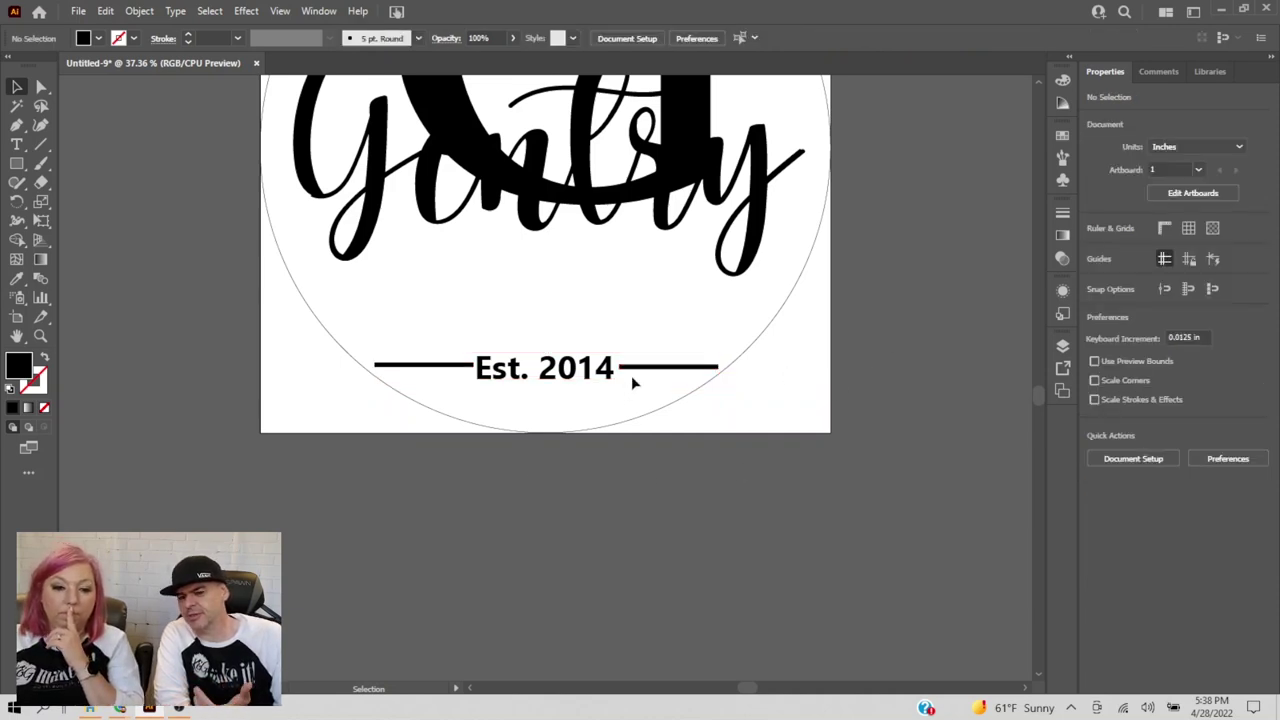
- Try to align "Est. 2014" and both bars by their vertical centres, and undo the alignment
{"action": "left_click_drag", "start_coordinate": [632, 388], "coordinate": [466, 352]}
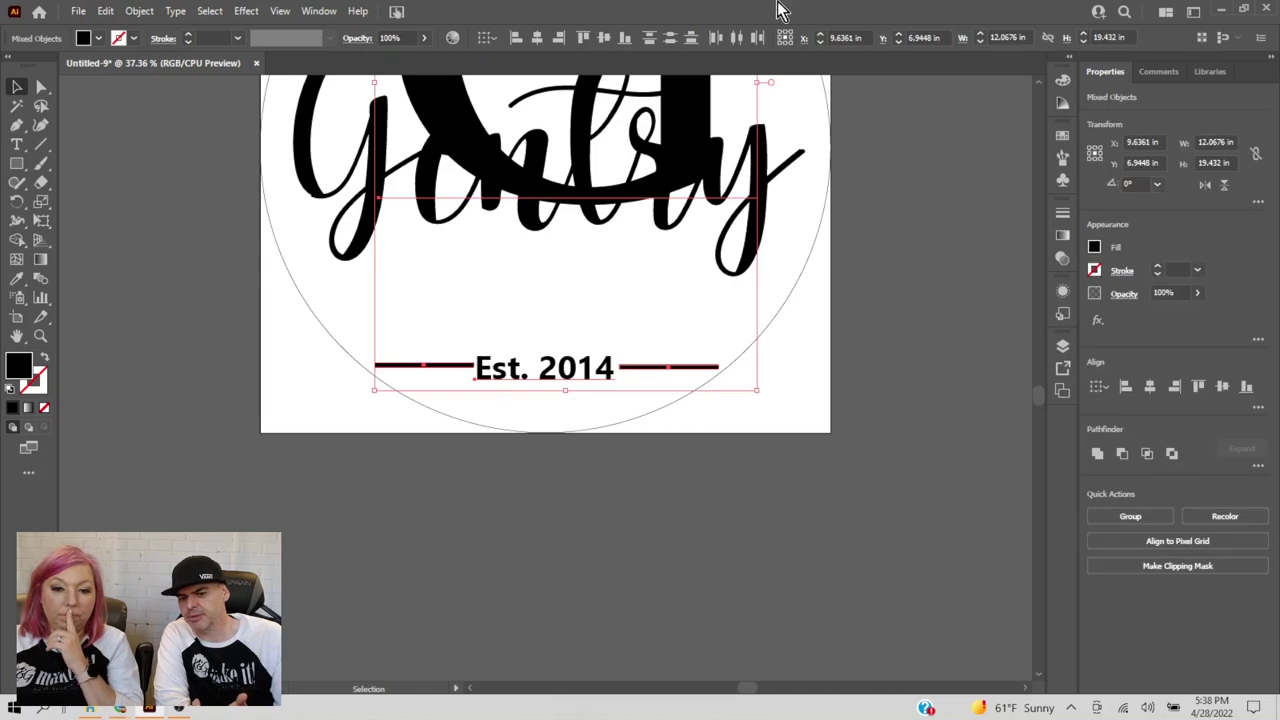
{"action": "left_click", "coordinate": [605, 42]}
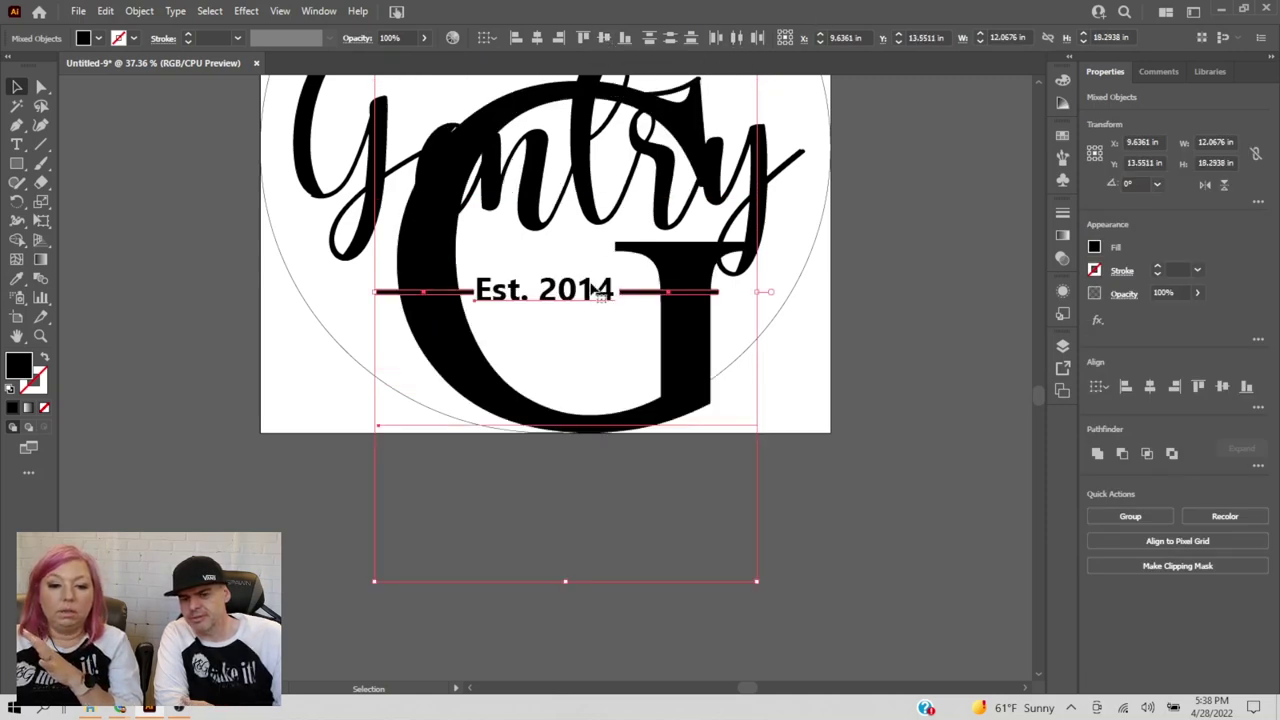
{"action": "left_click", "coordinate": [851, 277]}
{"action": "left_click_drag", "start_coordinate": [696, 183], "coordinate": [696, 278]}
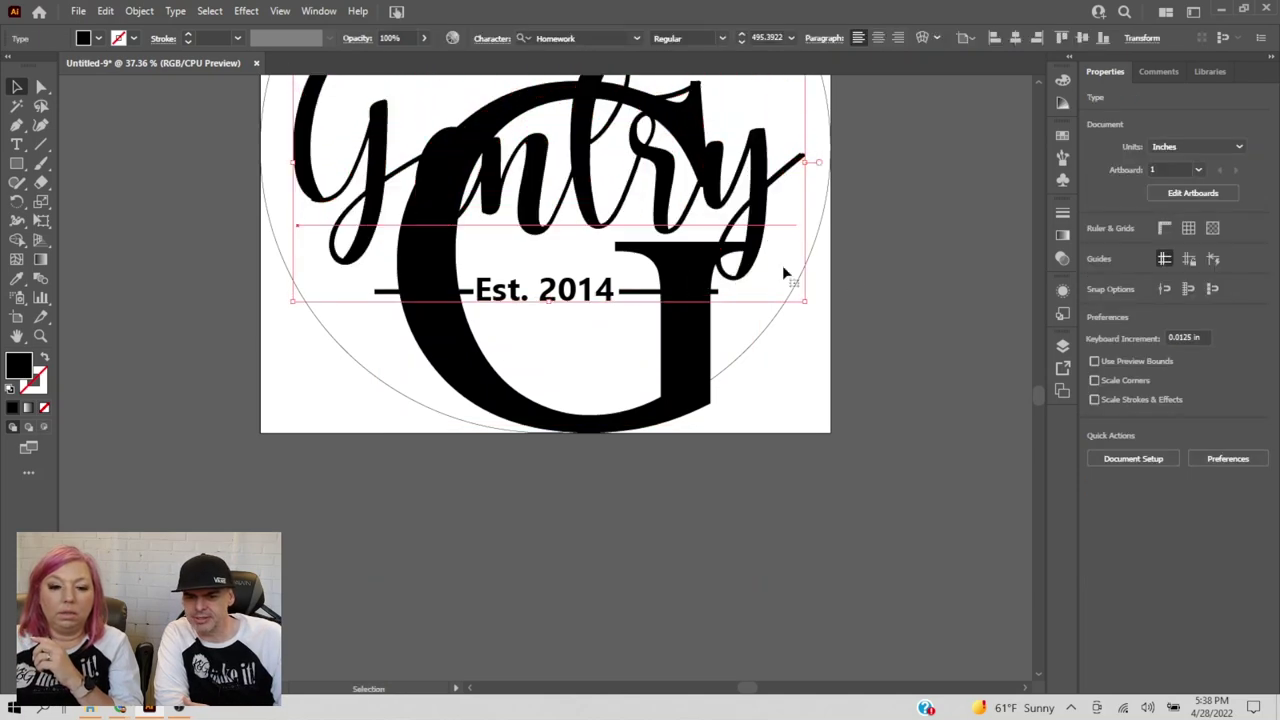
{"action": "left_click", "coordinate": [918, 265]}
{"action": "left_click_drag", "start_coordinate": [575, 298], "coordinate": [569, 347]}
{"action": "key", "text": "ctrl+z"}
{"action": "key", "text": "ctrl+z"}
{"action": "key", "text": "v"}
{"action": "left_click", "coordinate": [896, 355]}
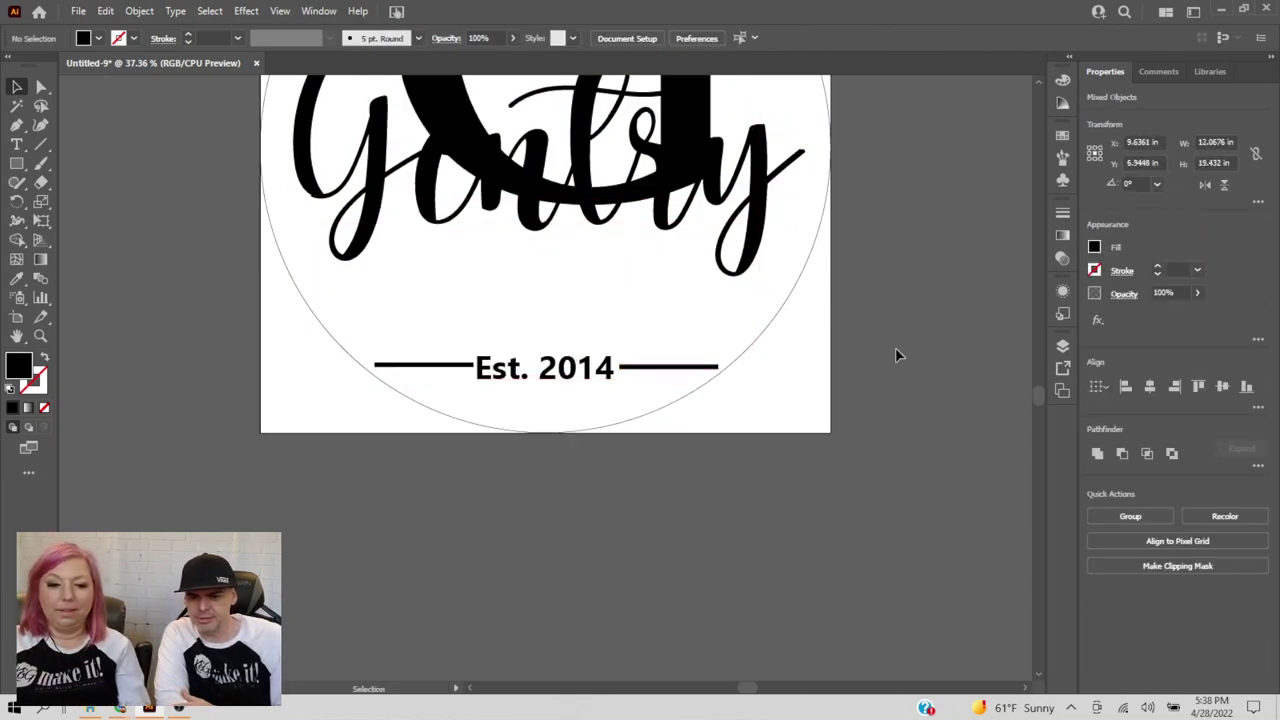
- Move the script surname slightly down and re-centre the large "G" over it, above "Est. 2014"
{"action": "left_click", "coordinate": [669, 185]}
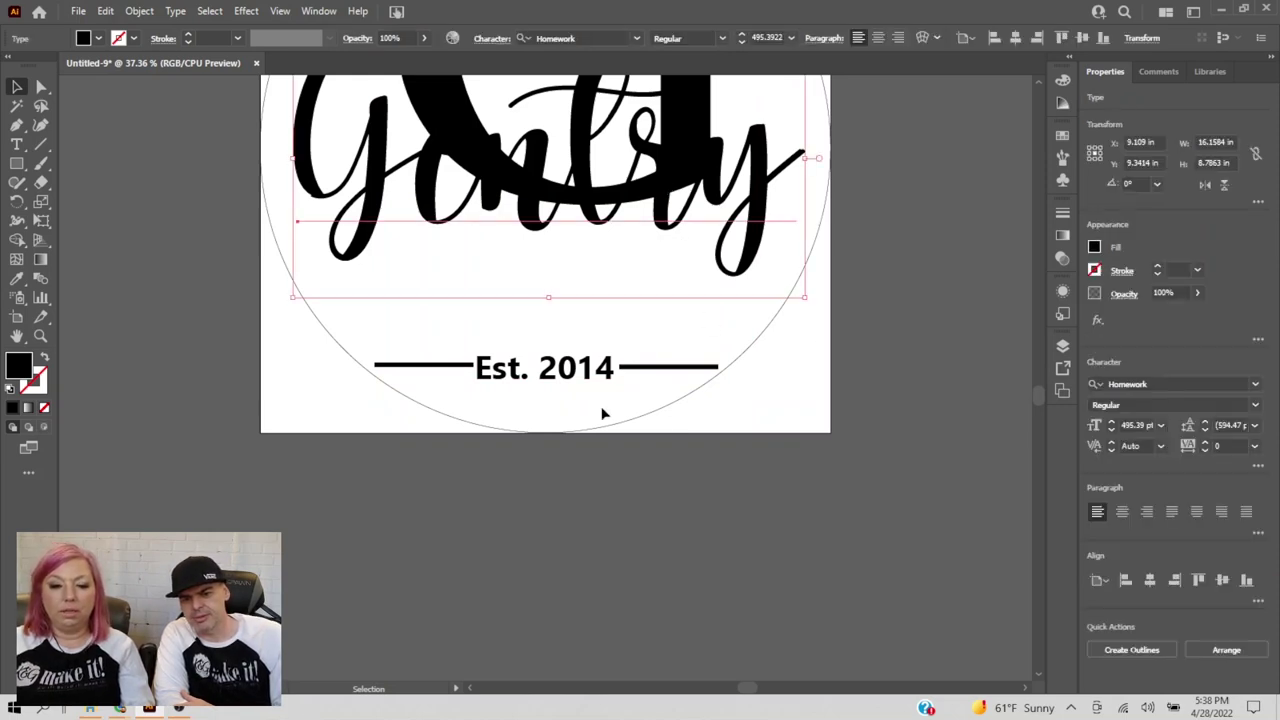
{"action": "left_click", "coordinate": [867, 138]}
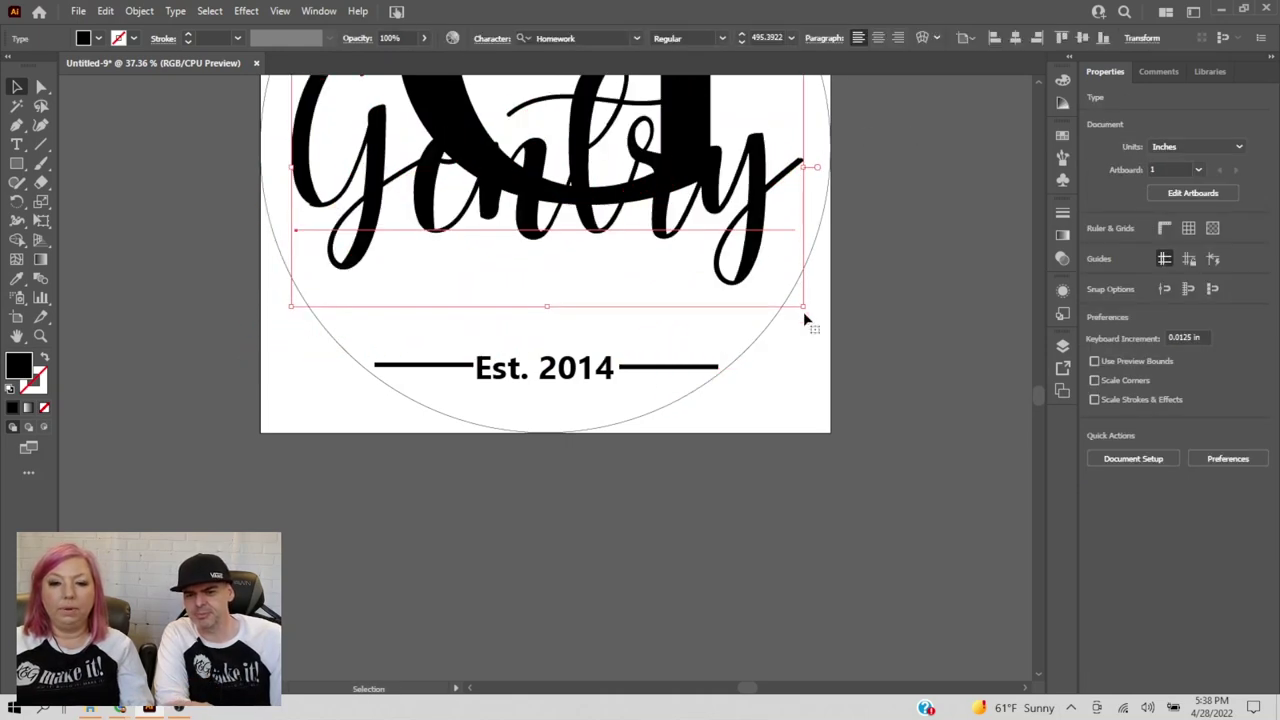
{"action": "scroll", "coordinate": [869, 345], "scroll_direction": "up", "scroll_amount": 2}
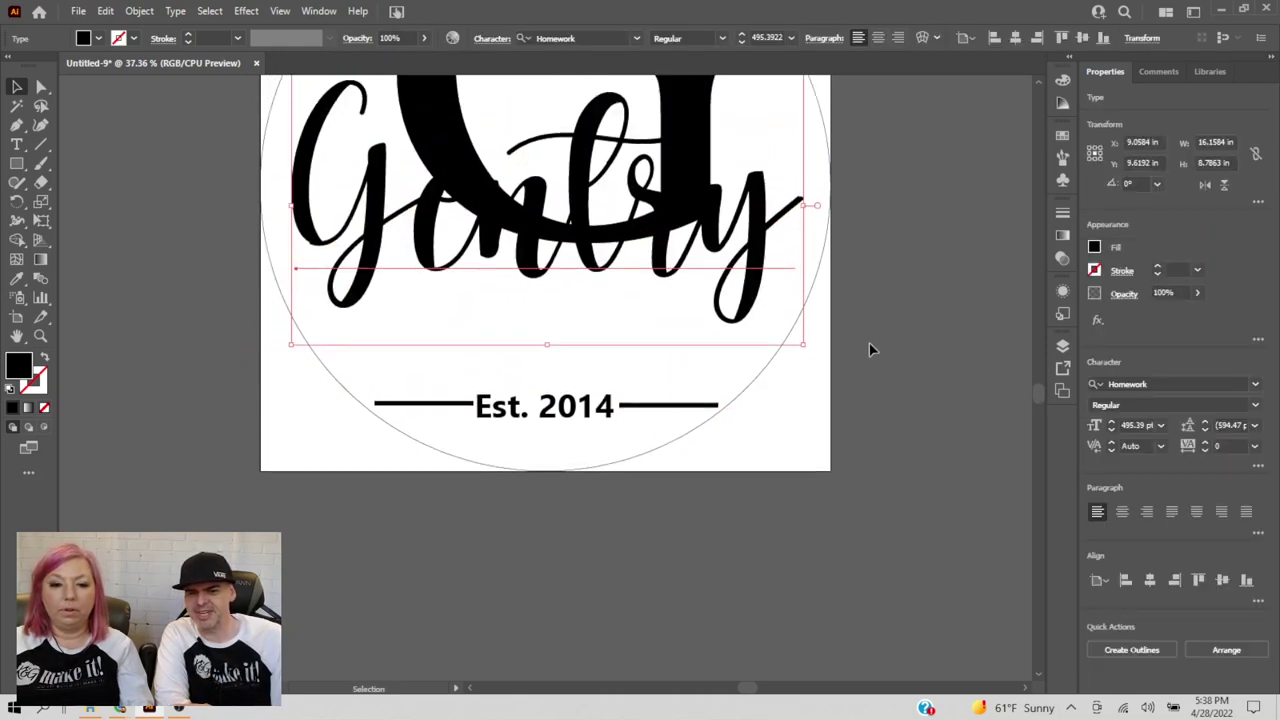
{"action": "scroll", "coordinate": [869, 342], "scroll_direction": "up", "scroll_amount": 5}
{"action": "left_click_drag", "start_coordinate": [460, 140], "coordinate": [417, 246]}
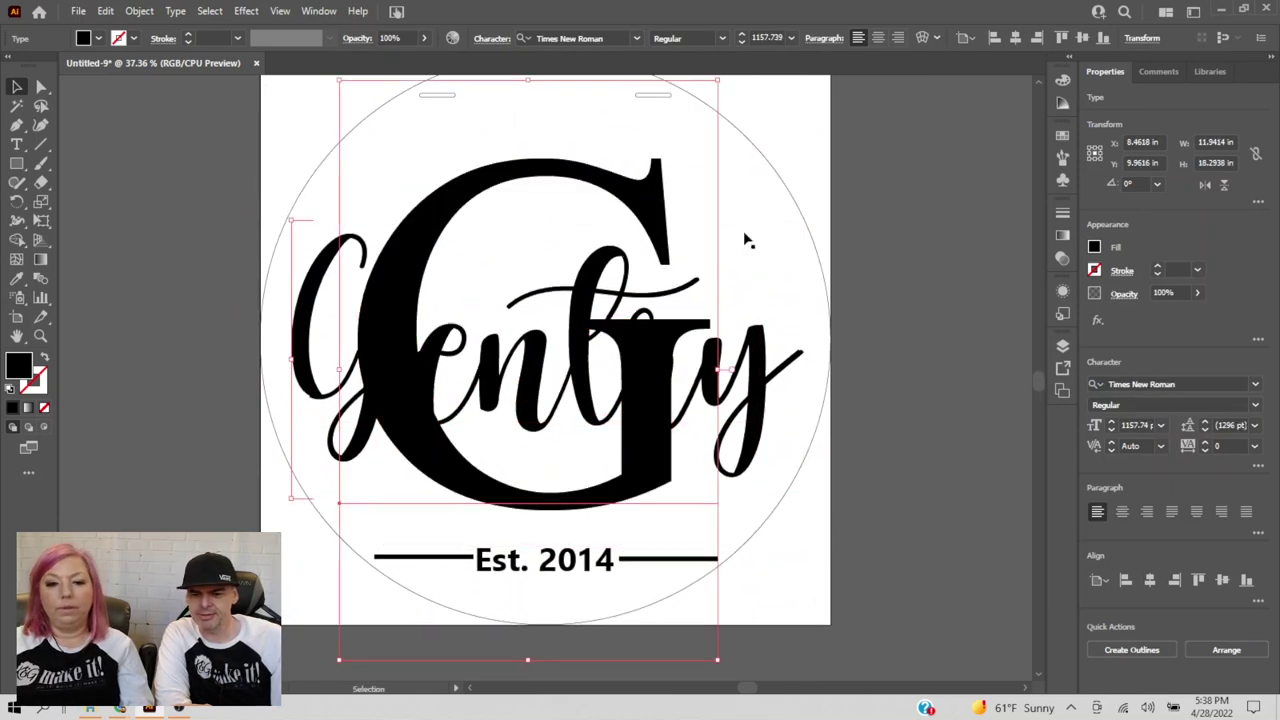
{"action": "left_click", "coordinate": [920, 186]}
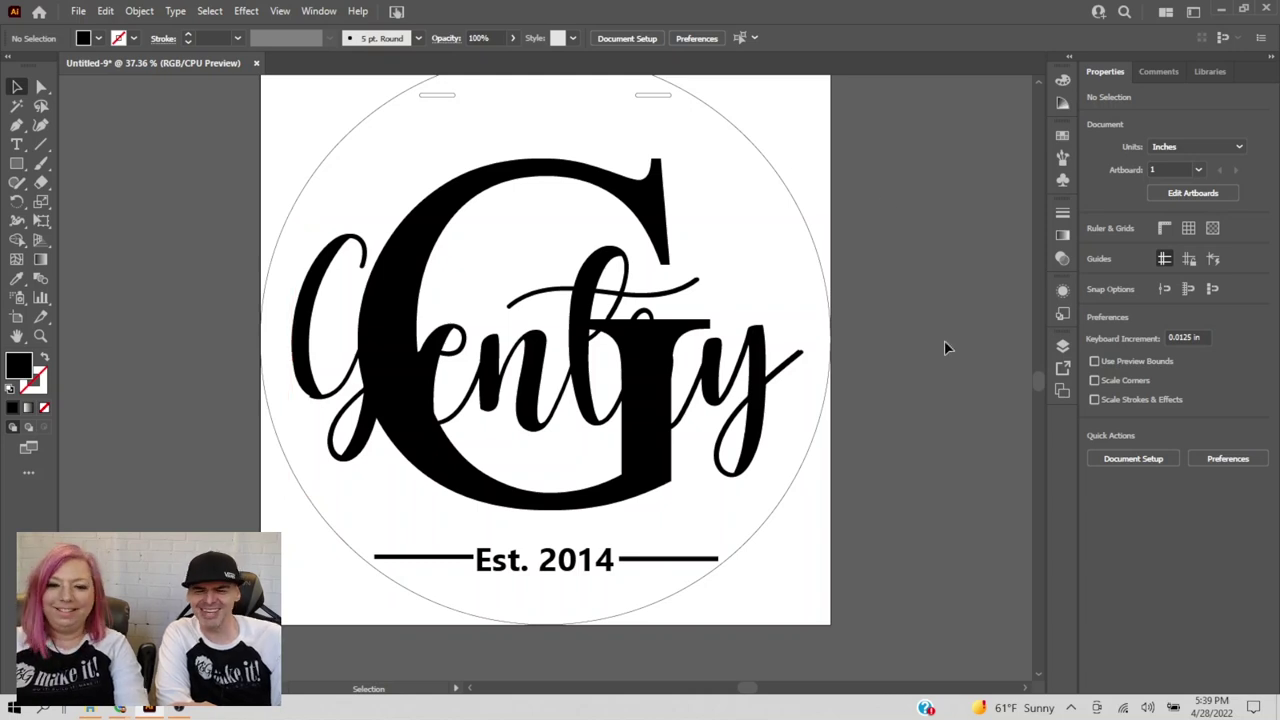
- List the objects in Layer 2 and hide the "Est. 2014" text and the left bar
{"action": "left_click", "coordinate": [640, 200]}
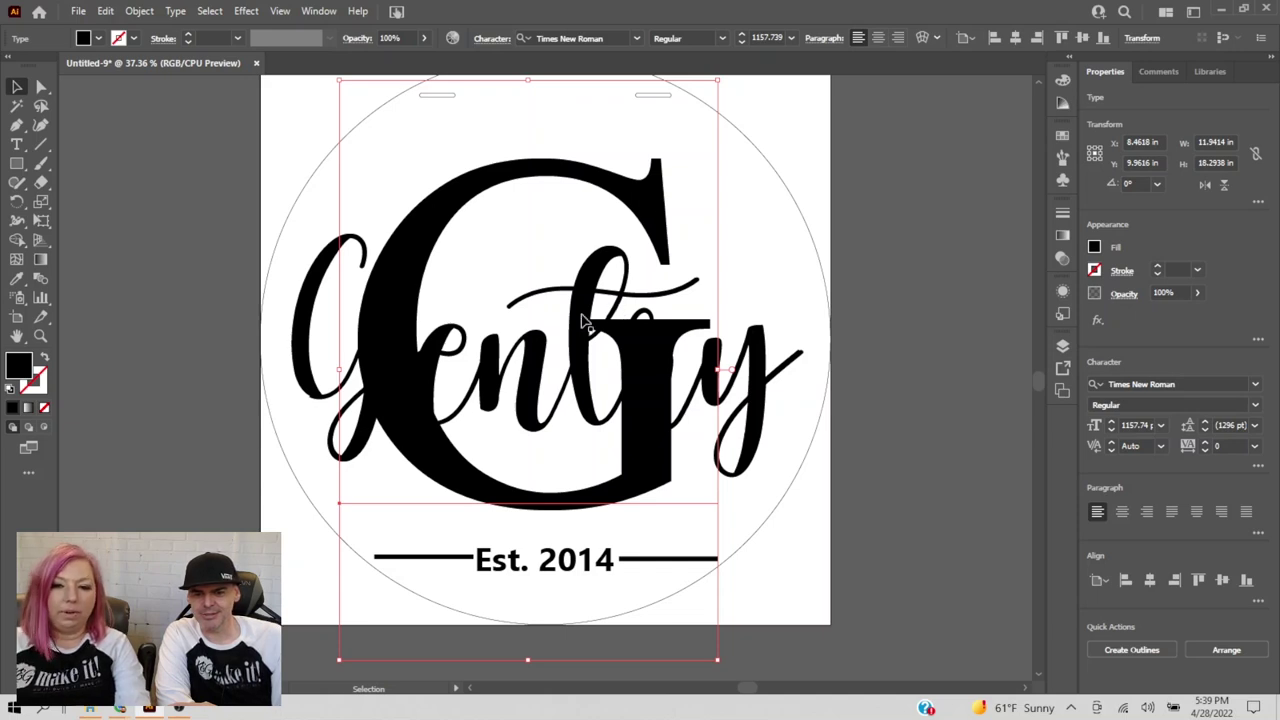
{"action": "left_click", "coordinate": [1065, 346]}
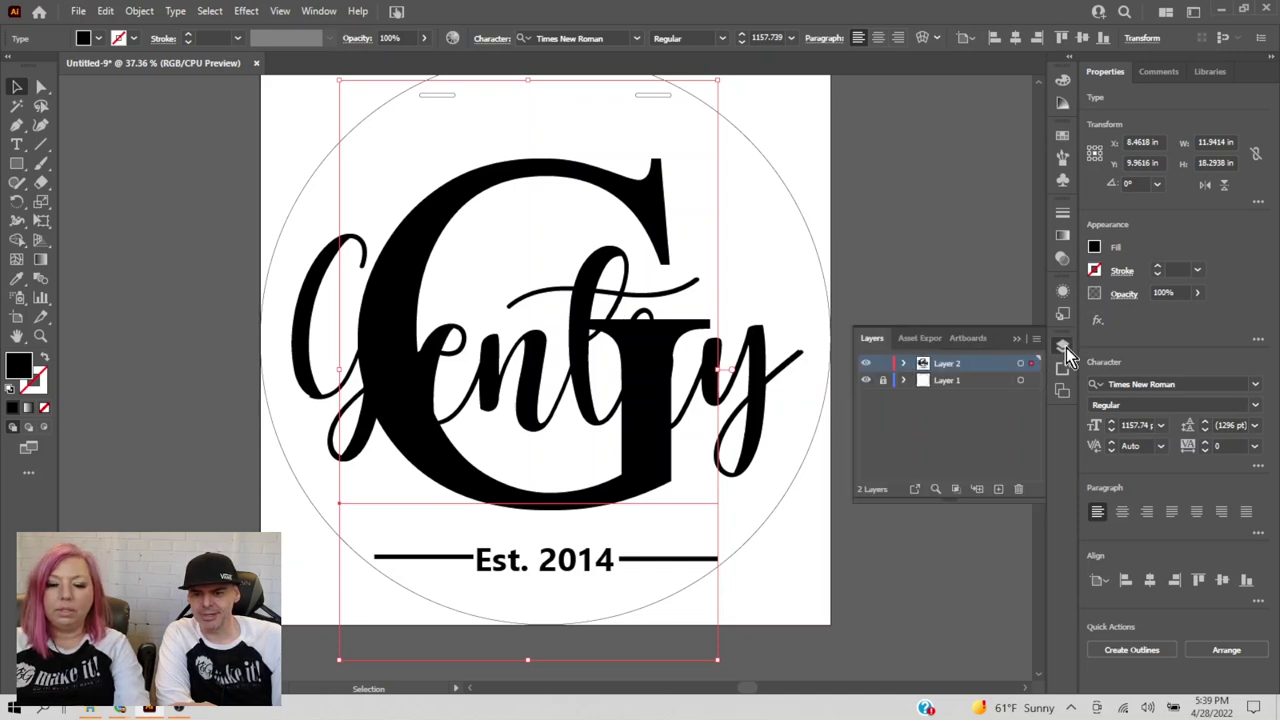
{"action": "left_click", "coordinate": [903, 368]}
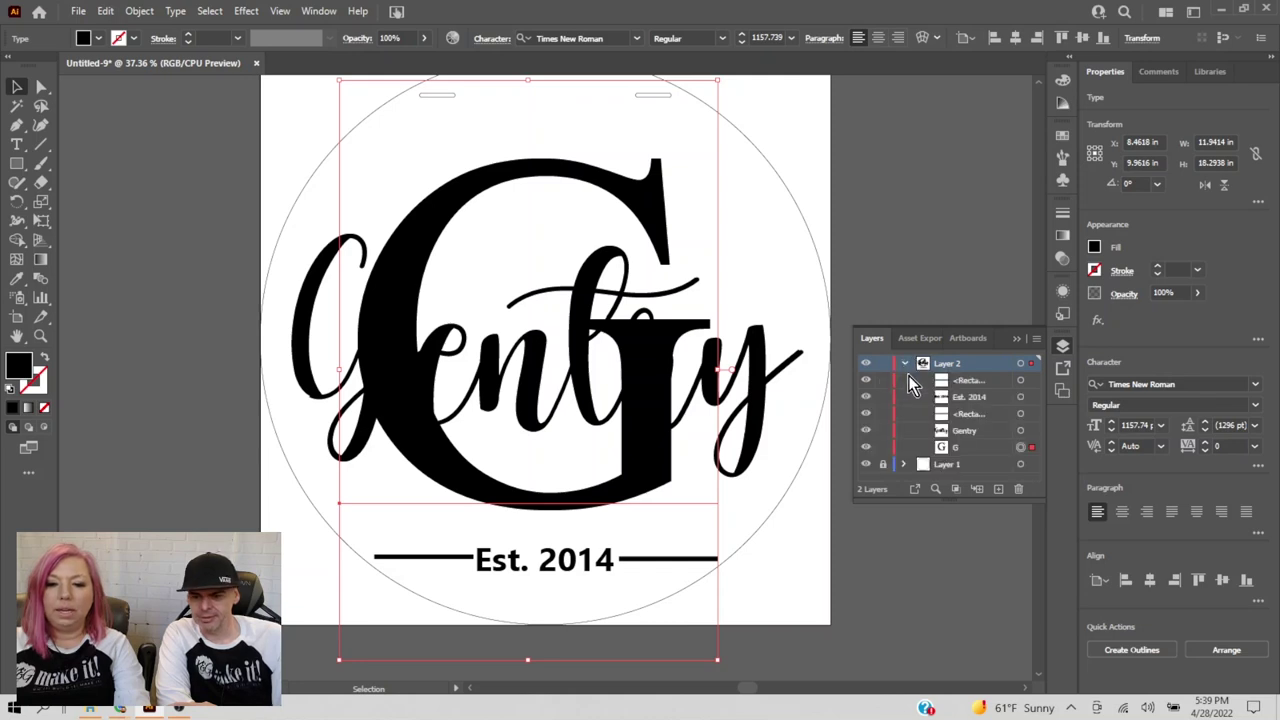
{"action": "left_click", "coordinate": [974, 399]}
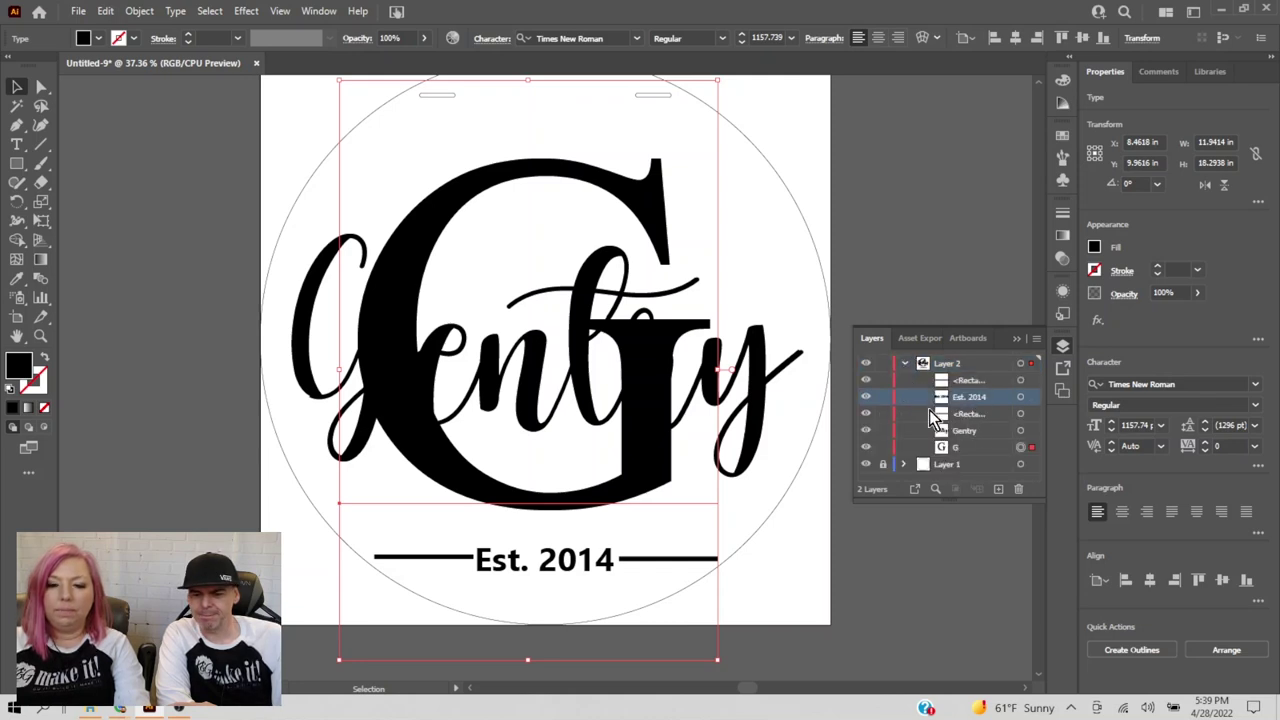
{"action": "left_click", "coordinate": [866, 397]}
{"action": "left_click", "coordinate": [866, 414]}
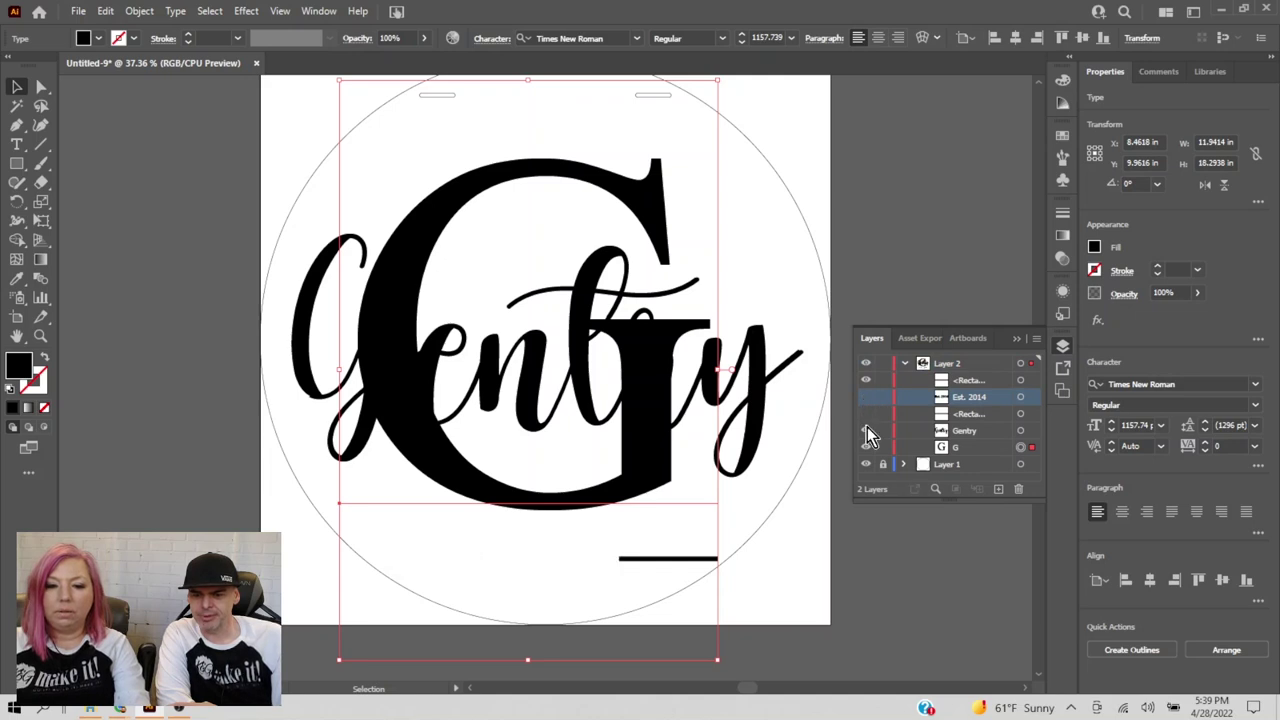
- Hide the script surname and the right bar, keep the large "G" visible, and select it
{"action": "left_click", "coordinate": [866, 430]}
{"action": "left_click", "coordinate": [866, 447]}
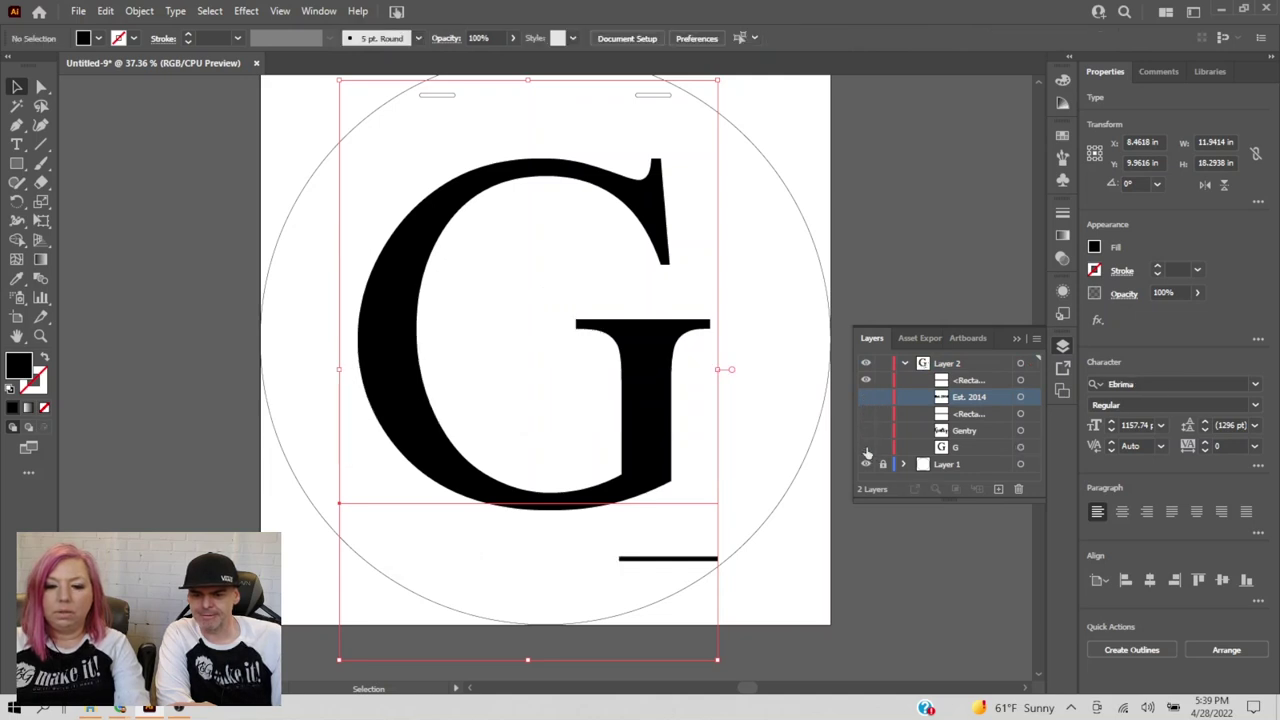
{"action": "left_click", "coordinate": [866, 447]}
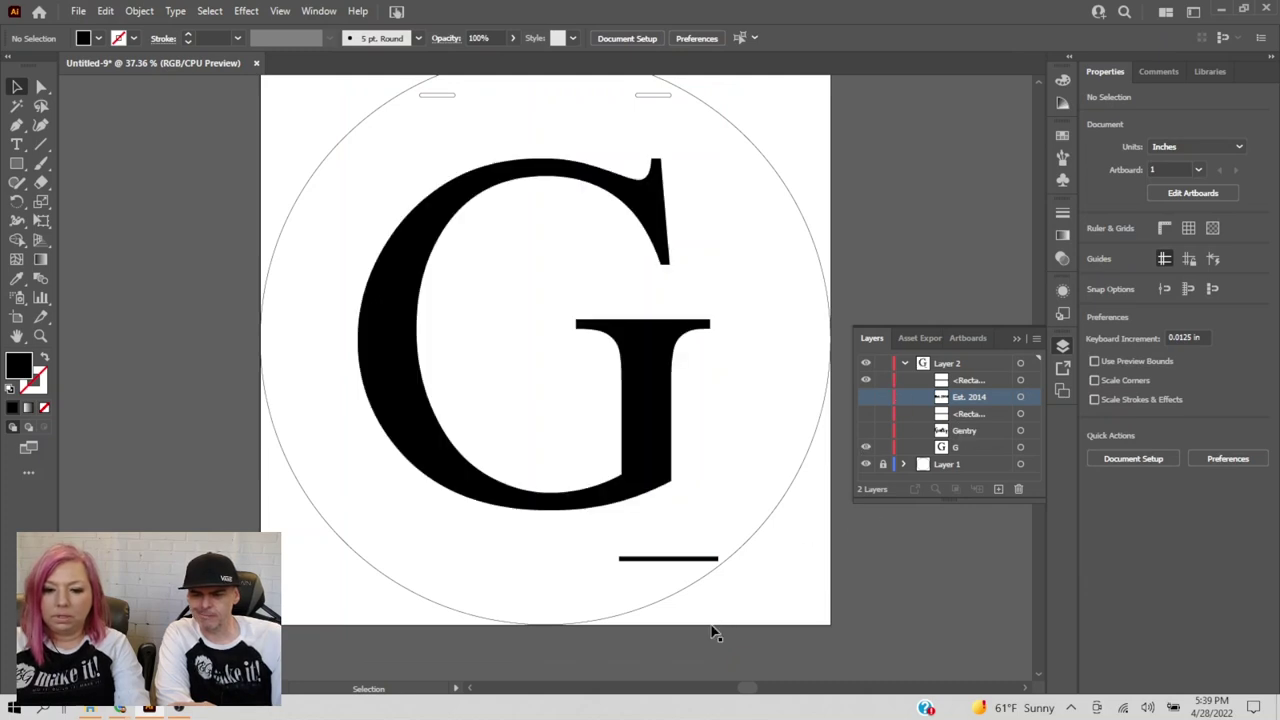
{"action": "left_click", "coordinate": [704, 559]}
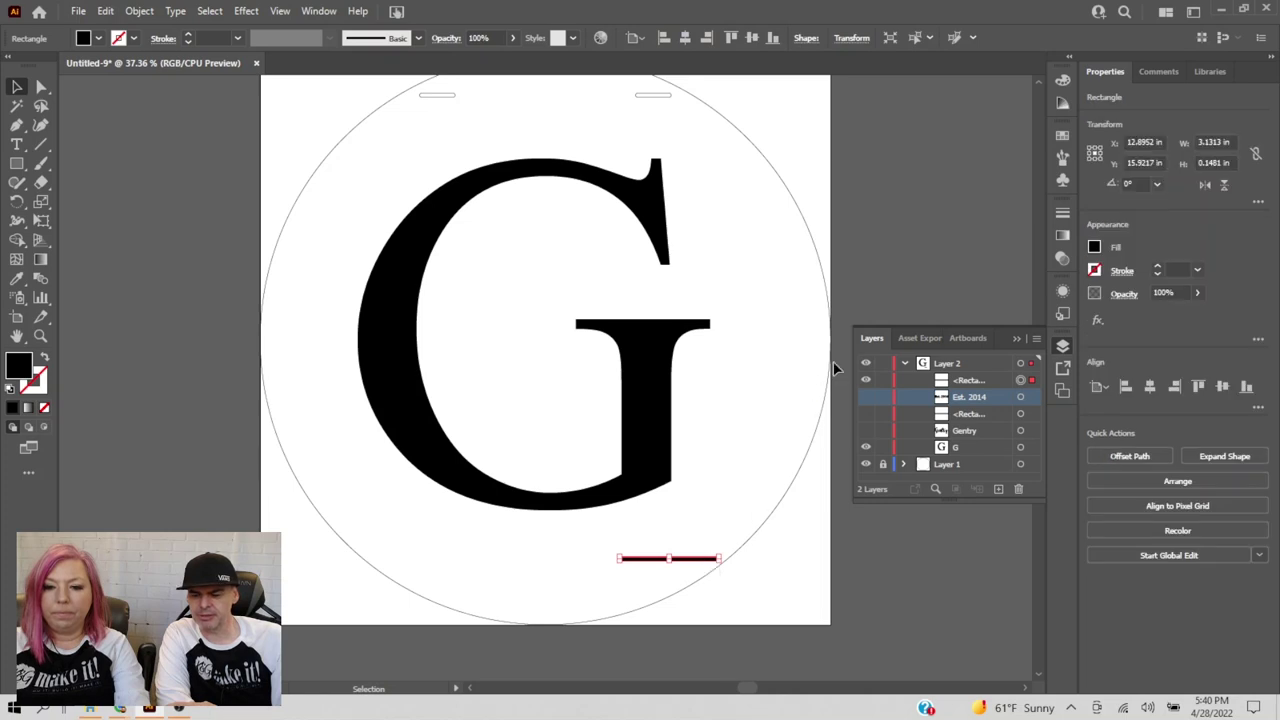
{"action": "left_click", "coordinate": [867, 379]}
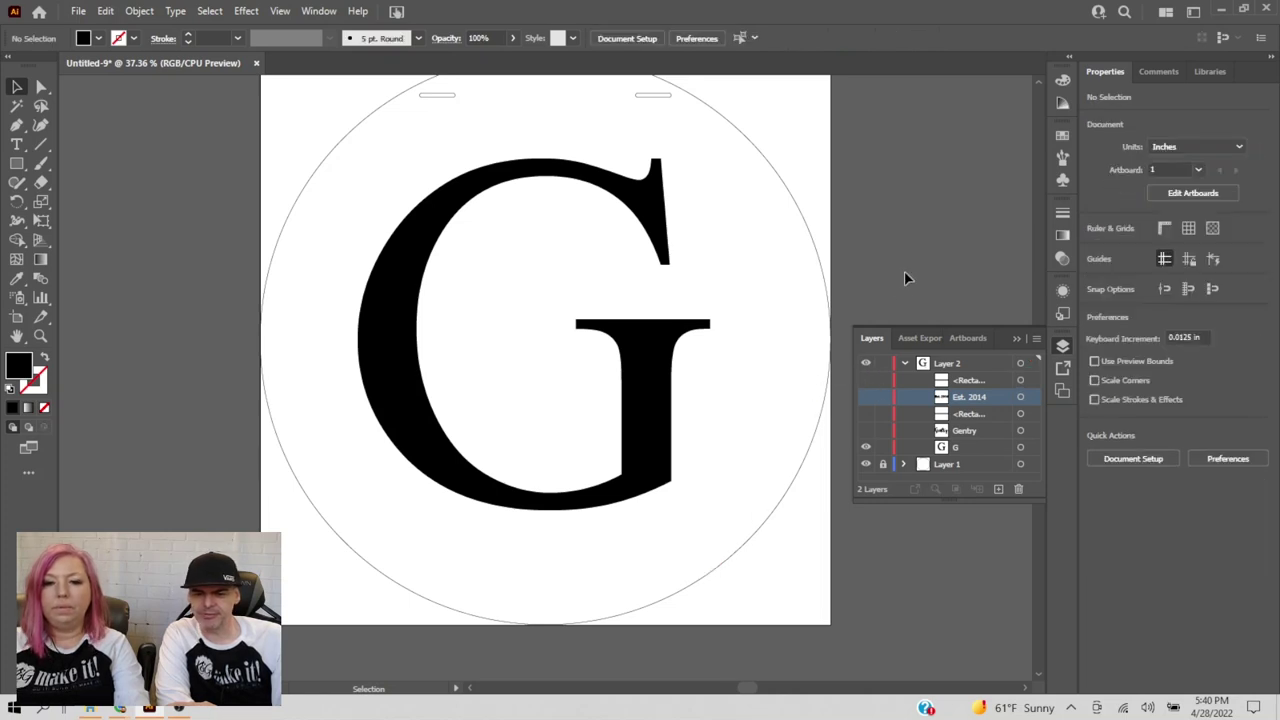
{"action": "left_click", "coordinate": [636, 436]}
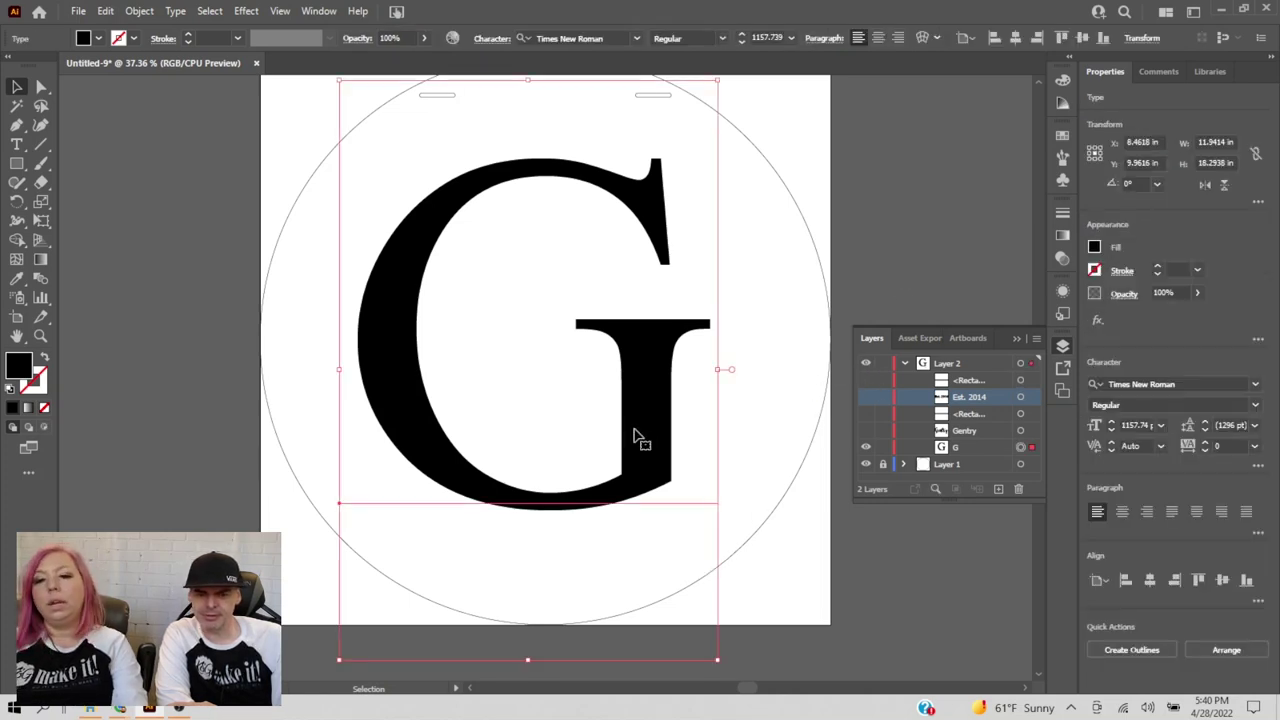
- Convert the large "G" to outlines, keeping the "Est. 2014" text hidden
{"action": "left_click", "coordinate": [174, 12]}
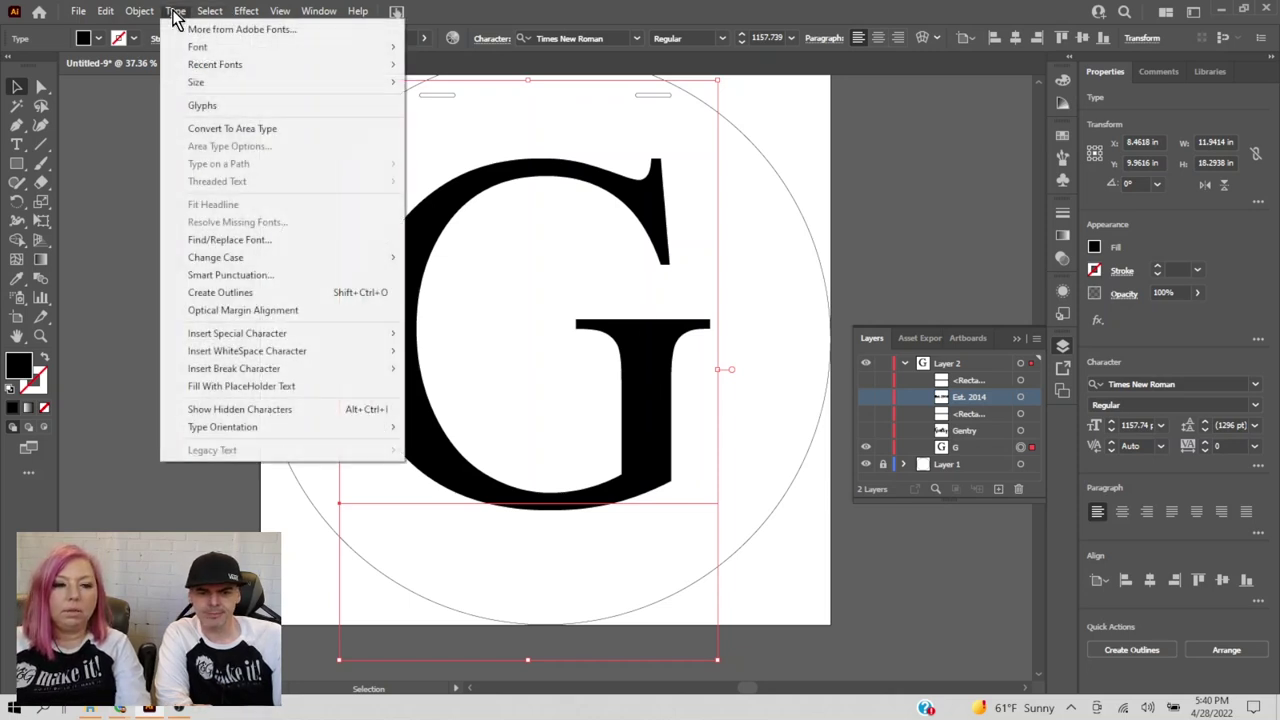
{"action": "left_click", "coordinate": [187, 293]}
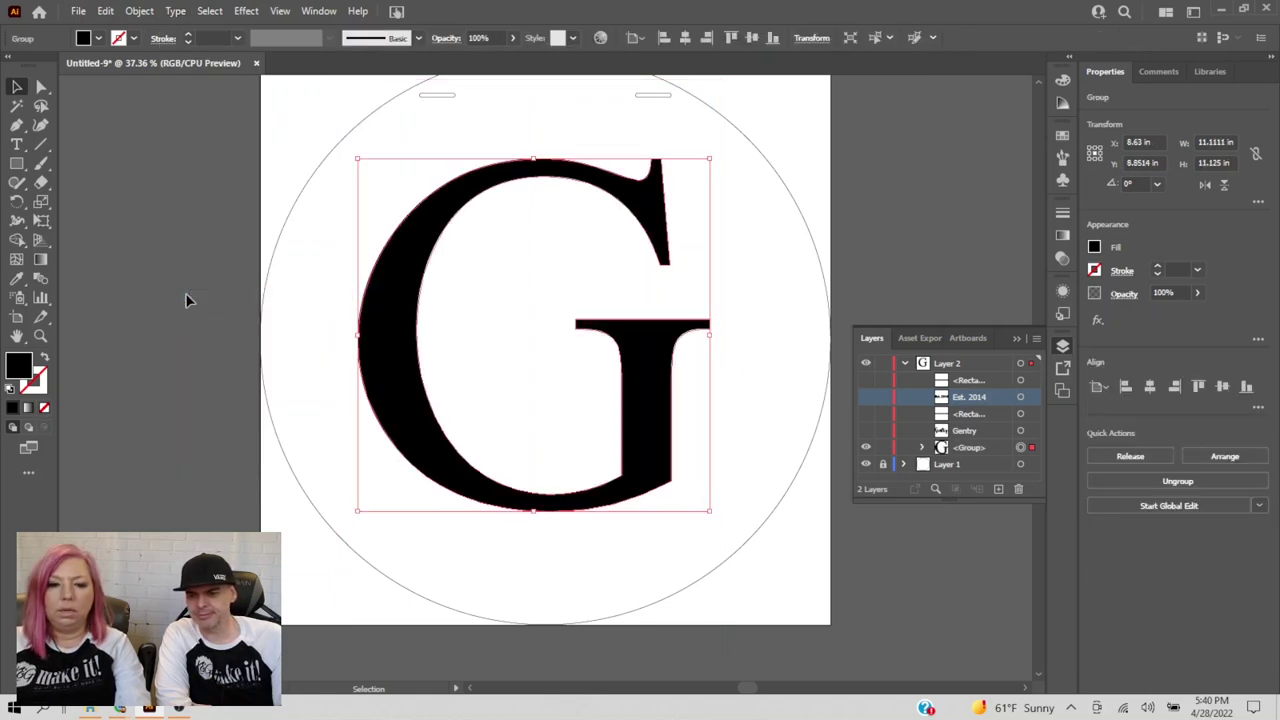
{"action": "left_click", "coordinate": [866, 397]}
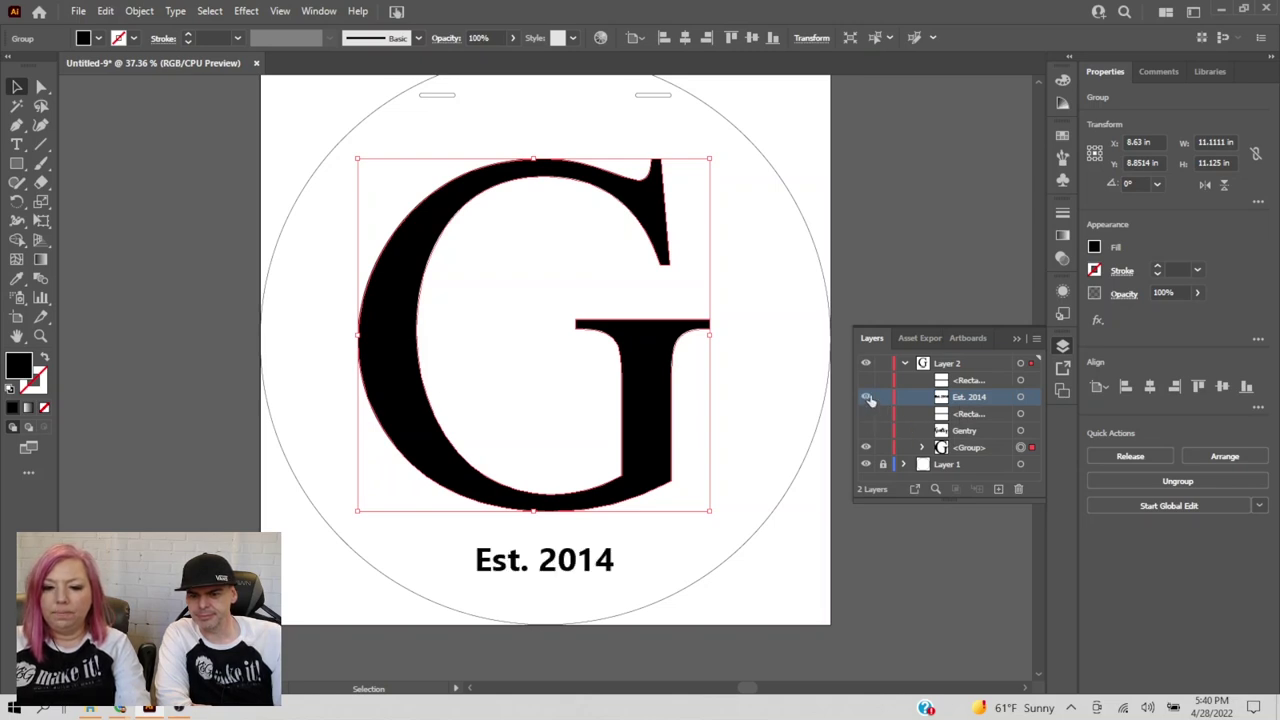
{"action": "left_click", "coordinate": [866, 397]}
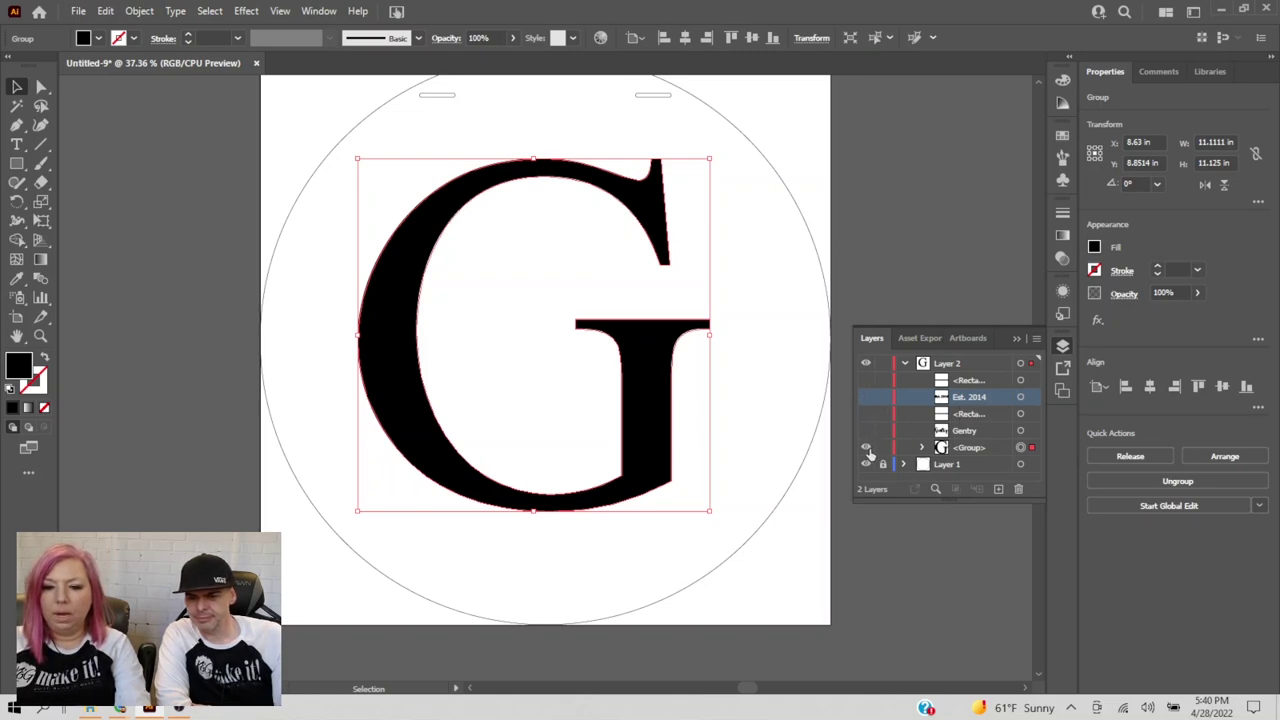
- Hide the large "G", show the script surname, and convert the surname to outlines
{"action": "left_click", "coordinate": [866, 447]}
{"action": "left_click", "coordinate": [866, 430]}
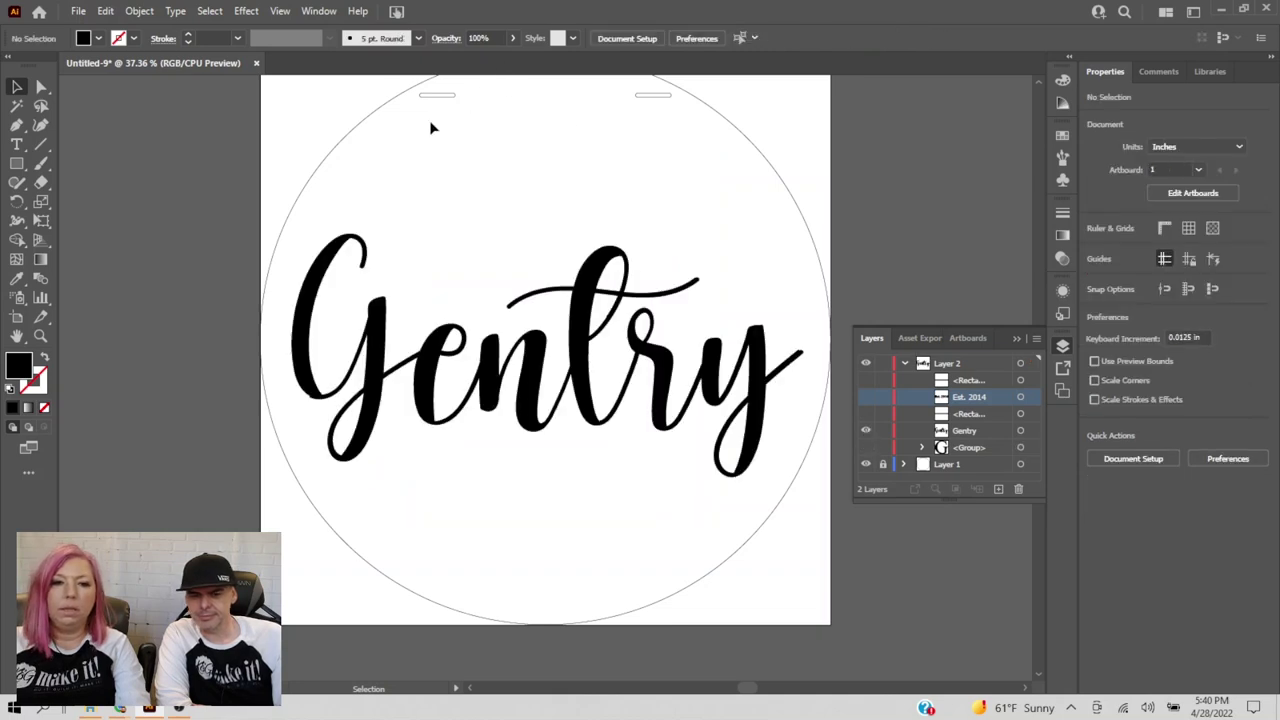
{"action": "left_click", "coordinate": [490, 350]}
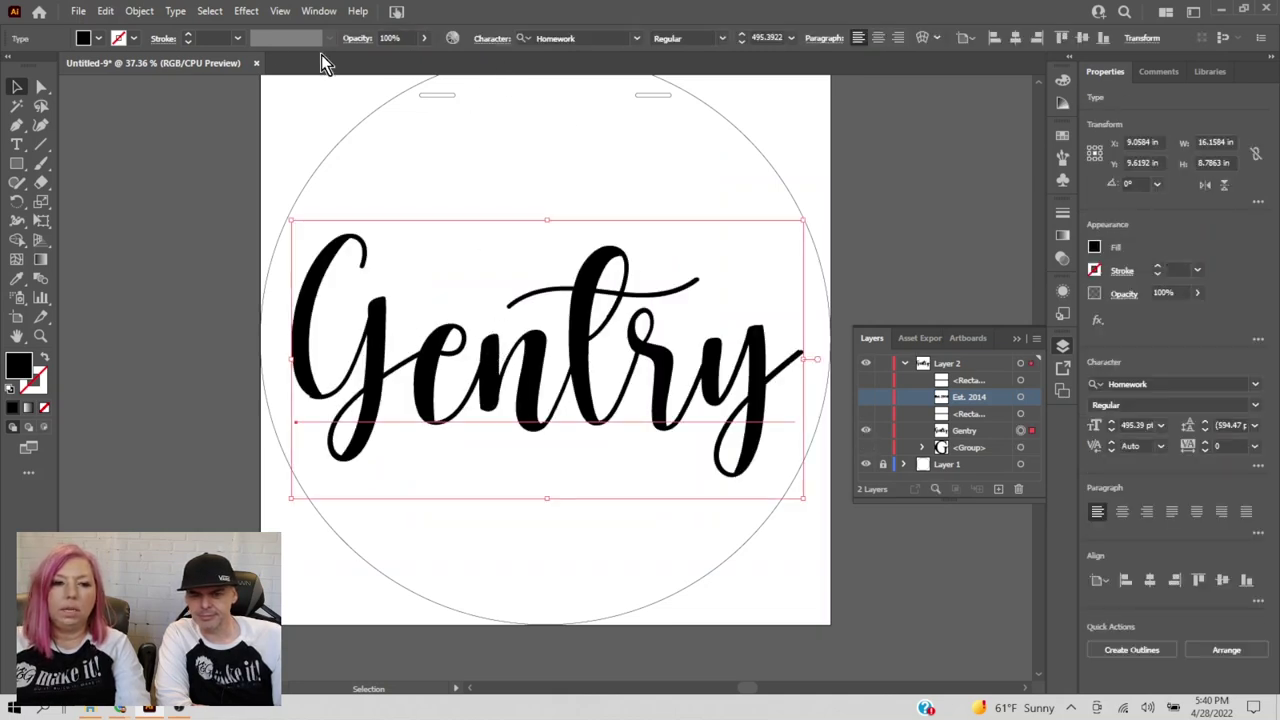
{"action": "left_click", "coordinate": [175, 11]}
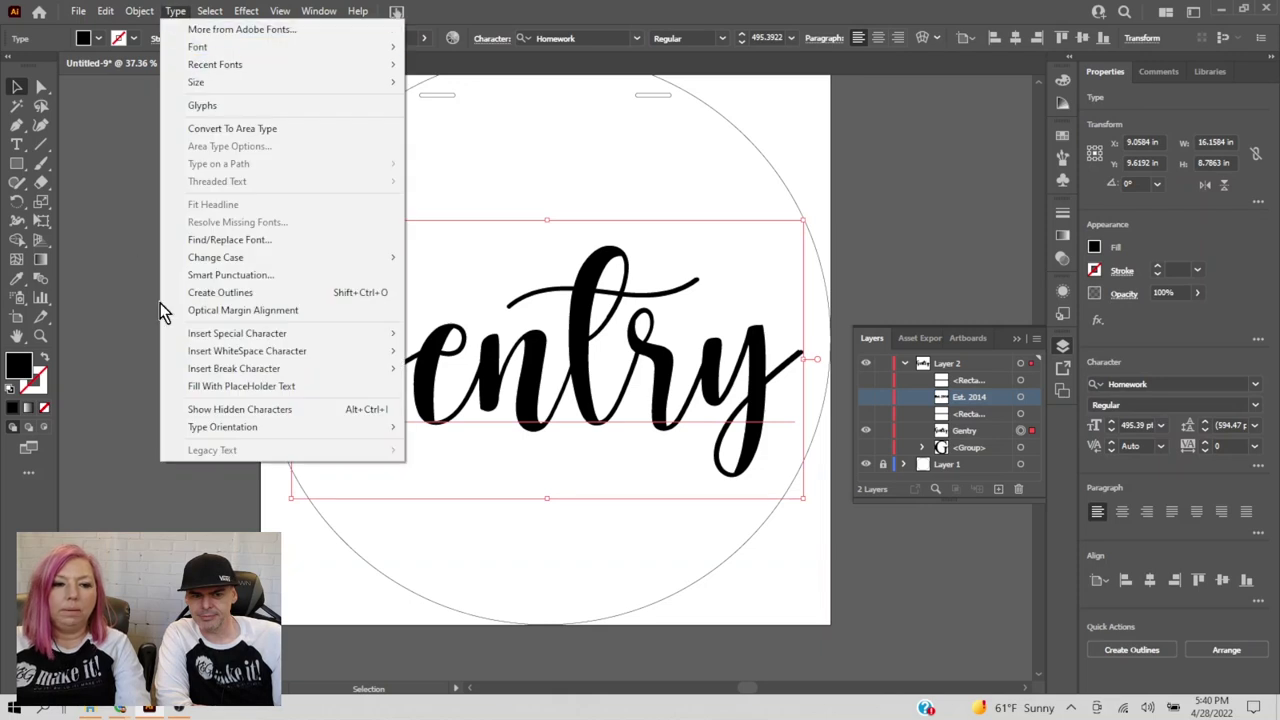
{"action": "left_click", "coordinate": [236, 290]}
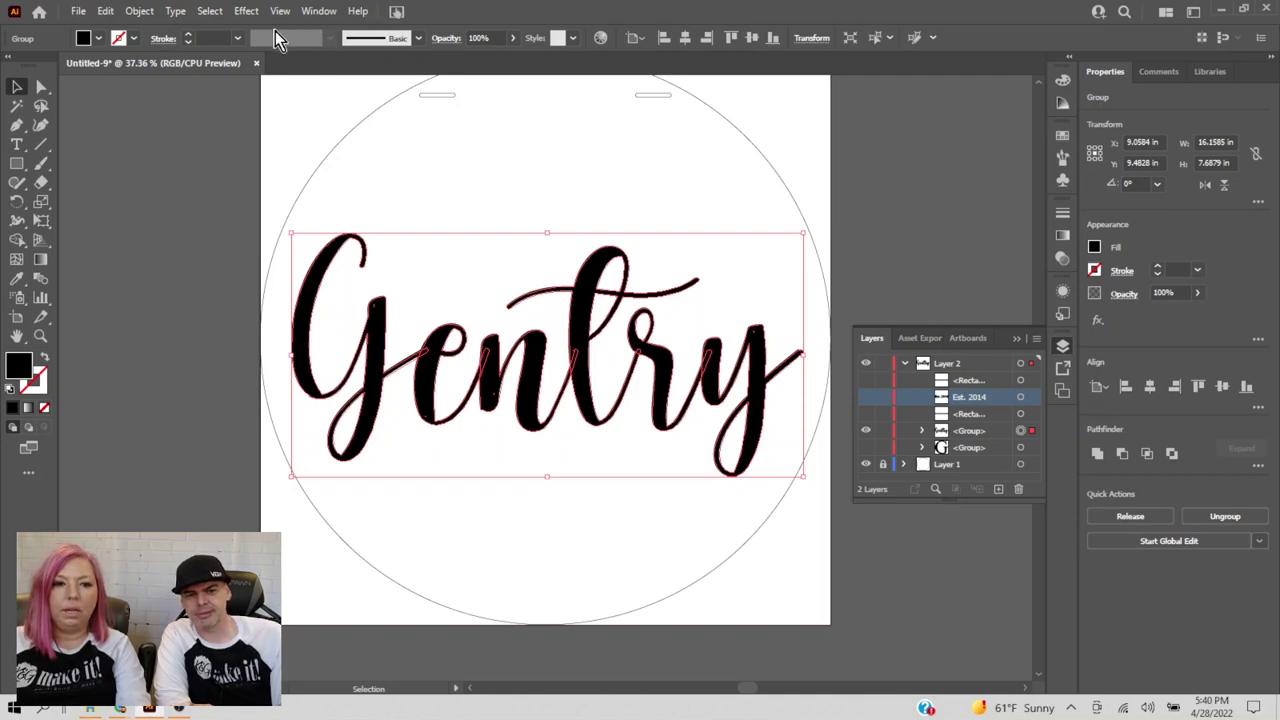
- Unite the overlapping outlined letters of the script surname into one shape with Pathfinder
{"action": "left_click", "coordinate": [319, 11]}
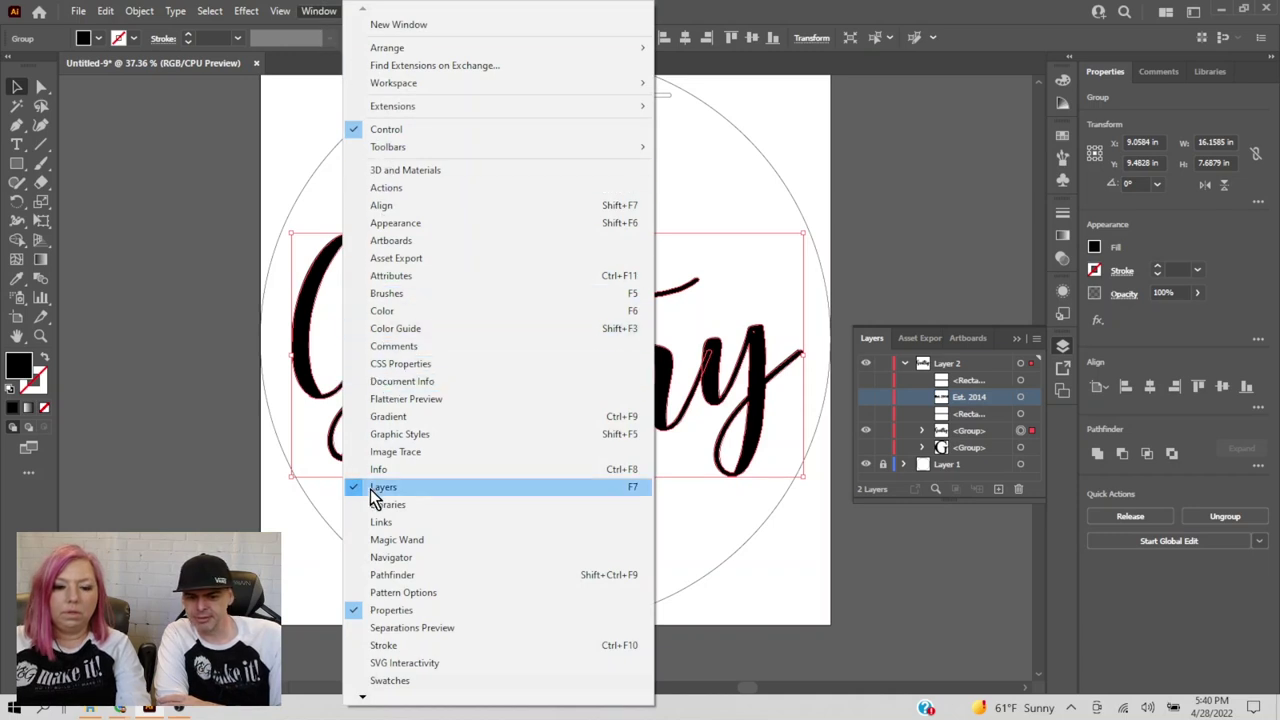
{"action": "left_click", "coordinate": [401, 575]}
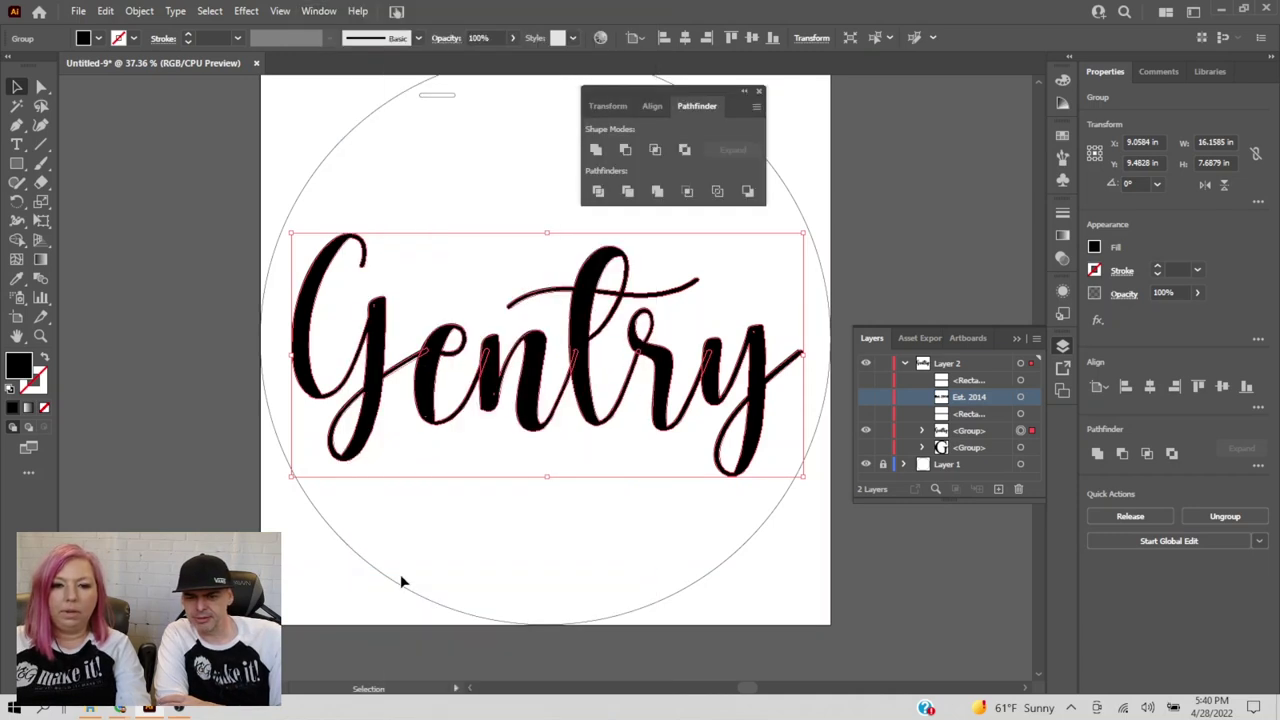
{"action": "left_click", "coordinate": [597, 150]}
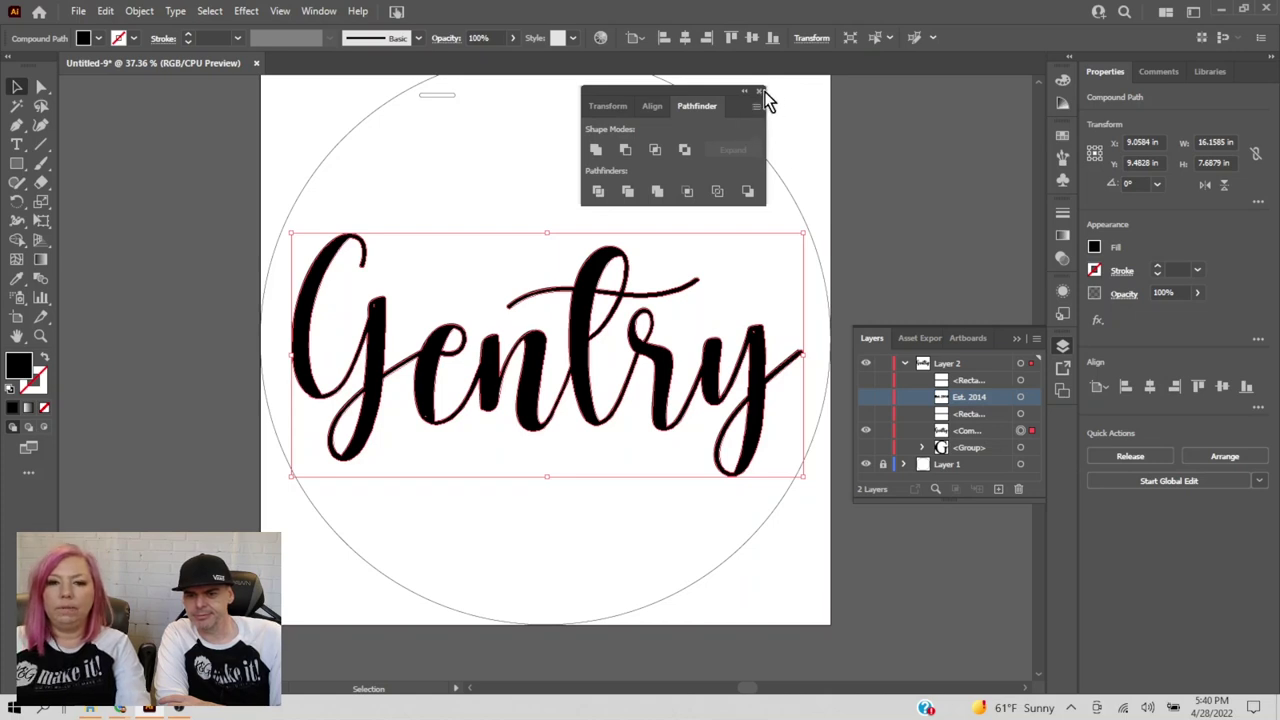
{"action": "left_click", "coordinate": [759, 91]}
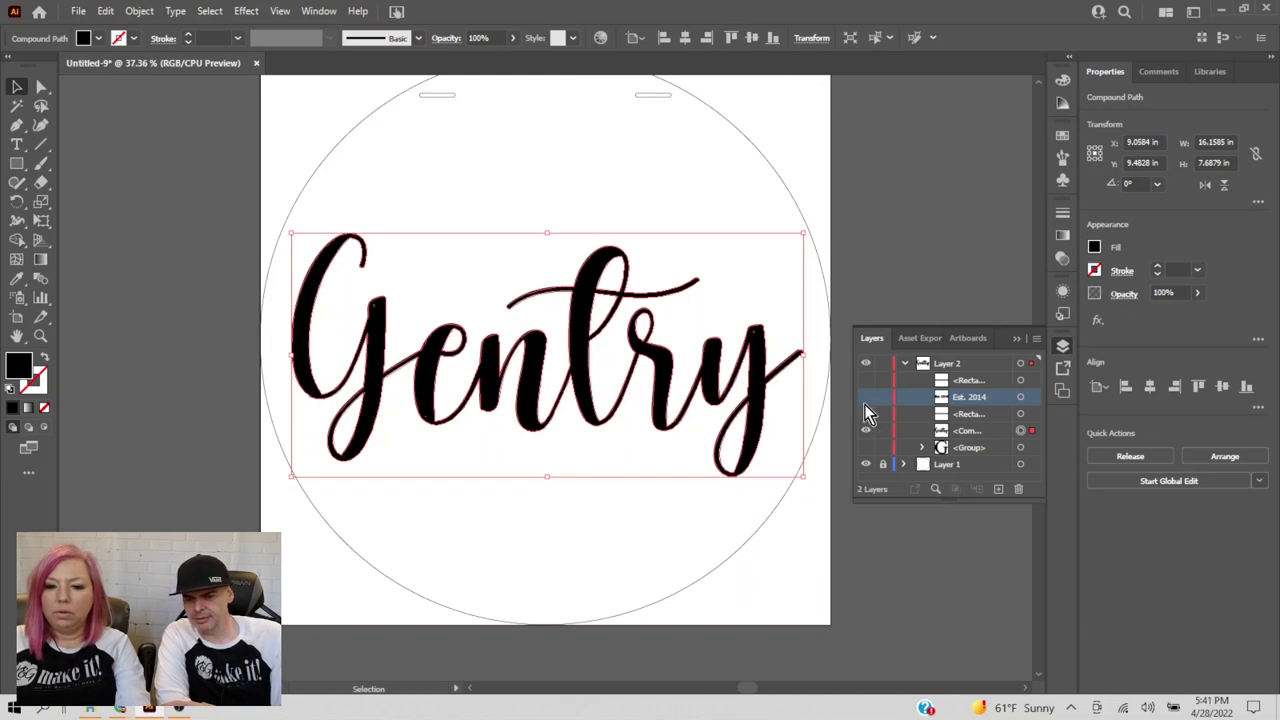
- Hide the script surname and the large "G", and show "Est. 2014" with both bars
{"action": "left_click", "coordinate": [866, 447]}
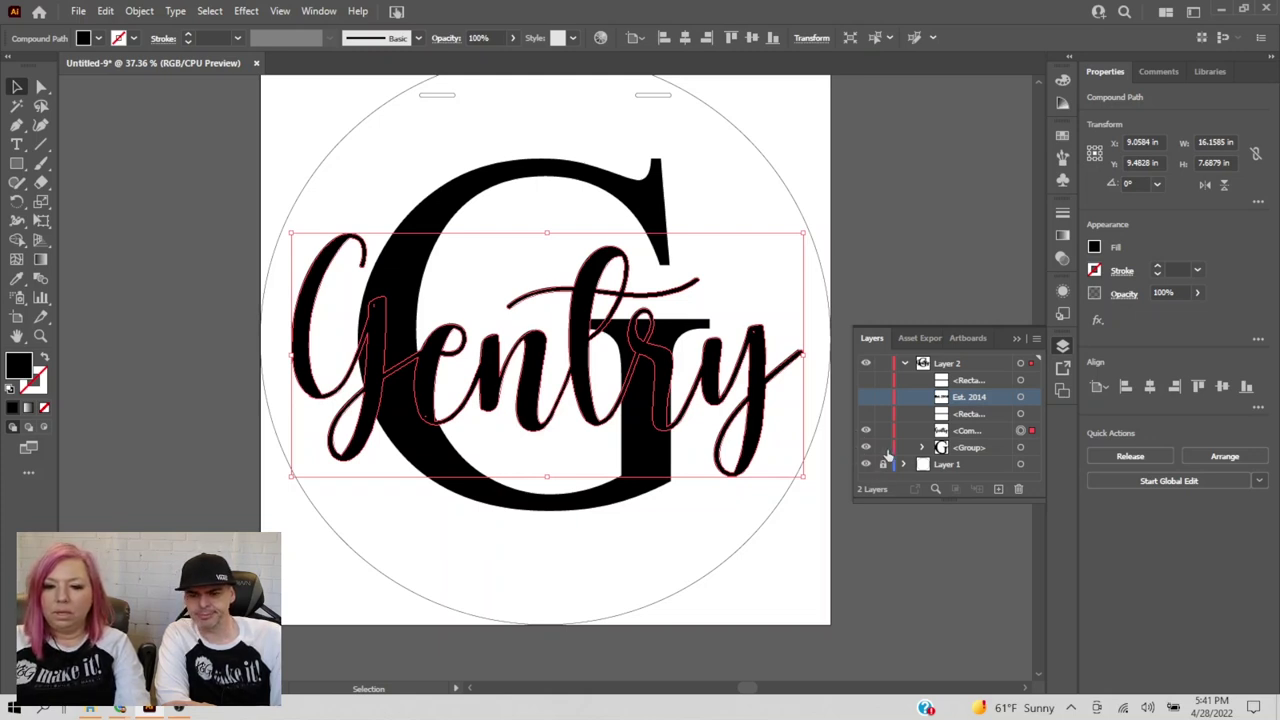
{"action": "left_click", "coordinate": [866, 430]}
{"action": "left_click", "coordinate": [866, 447]}
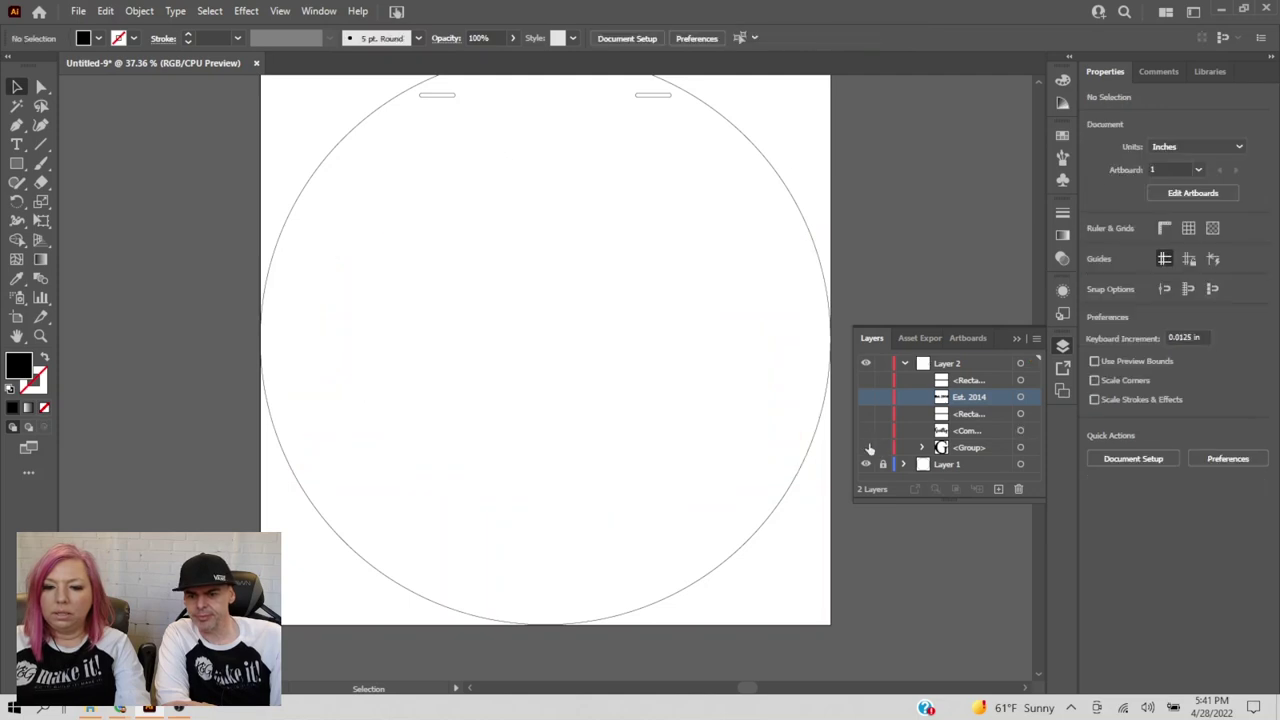
{"action": "left_click", "coordinate": [866, 397]}
{"action": "left_click", "coordinate": [866, 380]}
{"action": "left_click", "coordinate": [866, 414]}
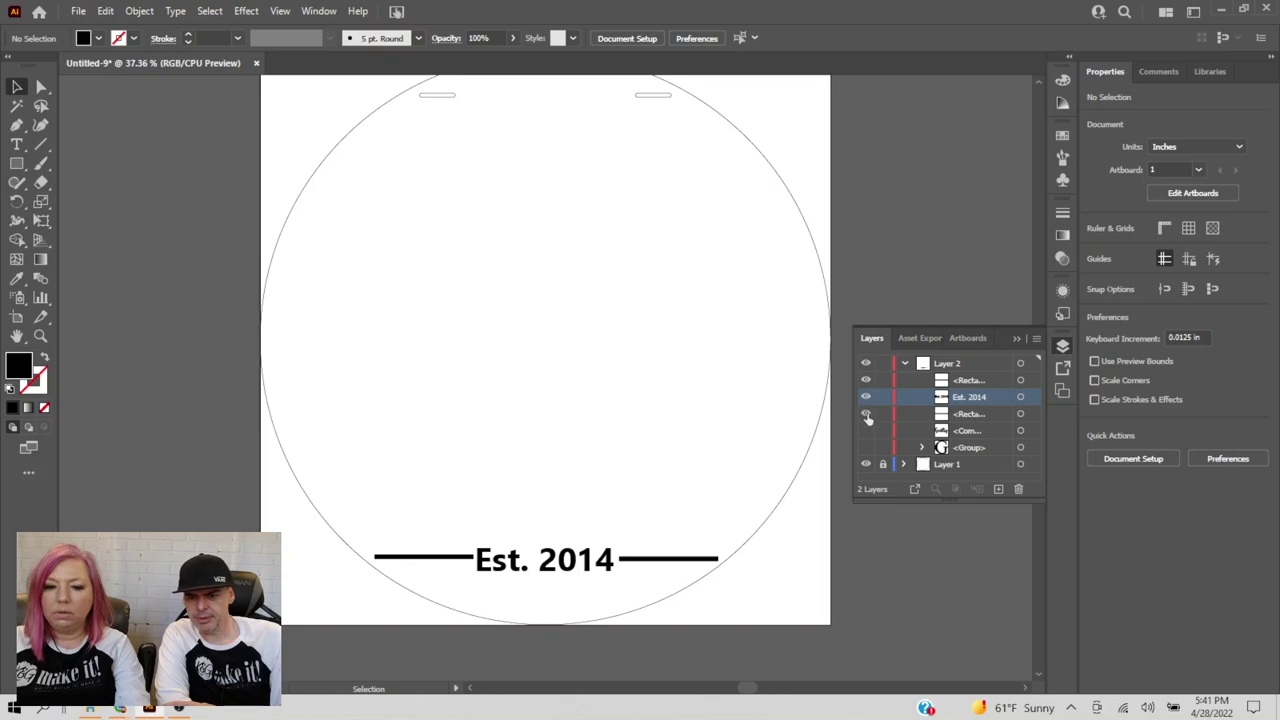
- Convert the "Est. 2014" text to outlines and clear the selection
{"action": "left_click", "coordinate": [591, 565]}
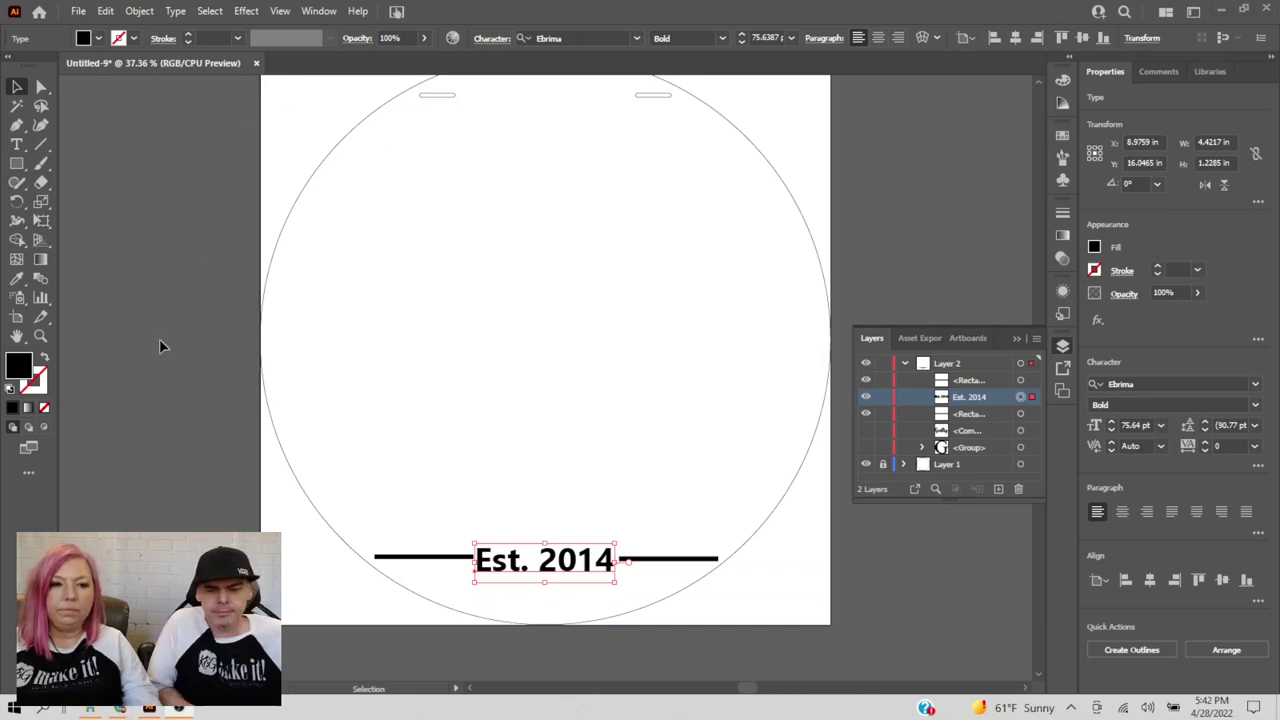
{"action": "left_click", "coordinate": [175, 12]}
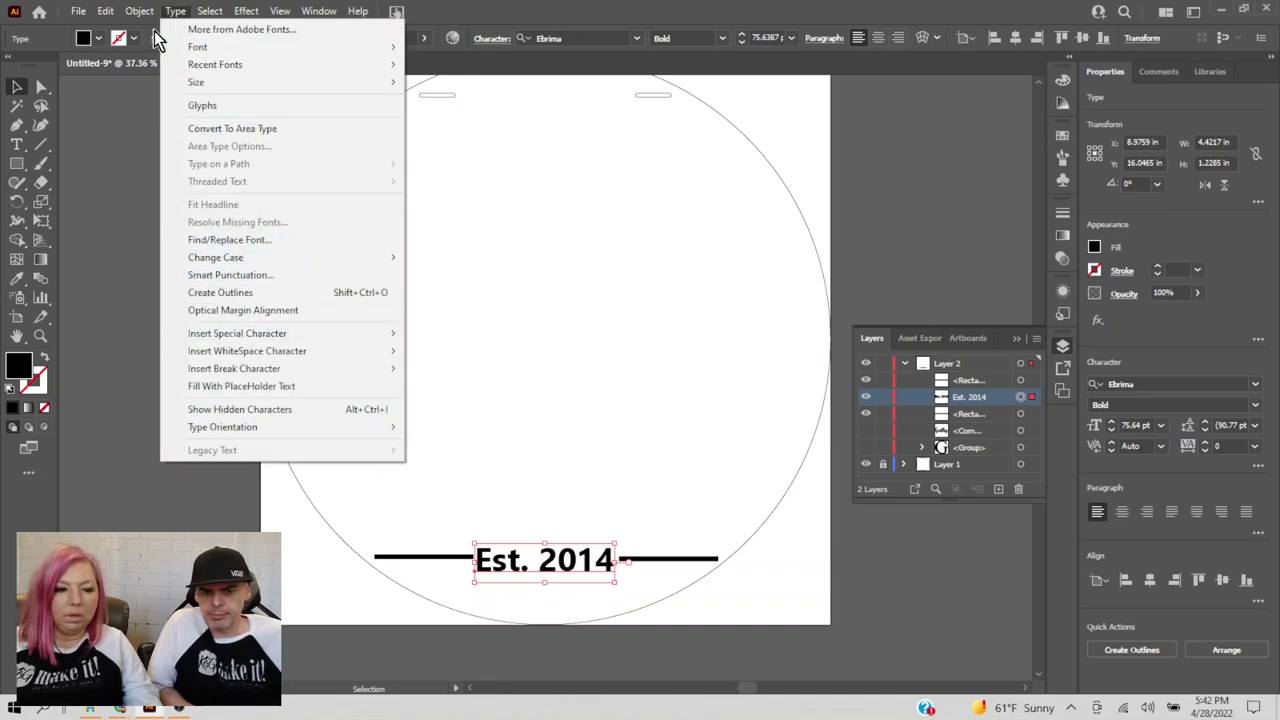
{"action": "left_click", "coordinate": [218, 292]}
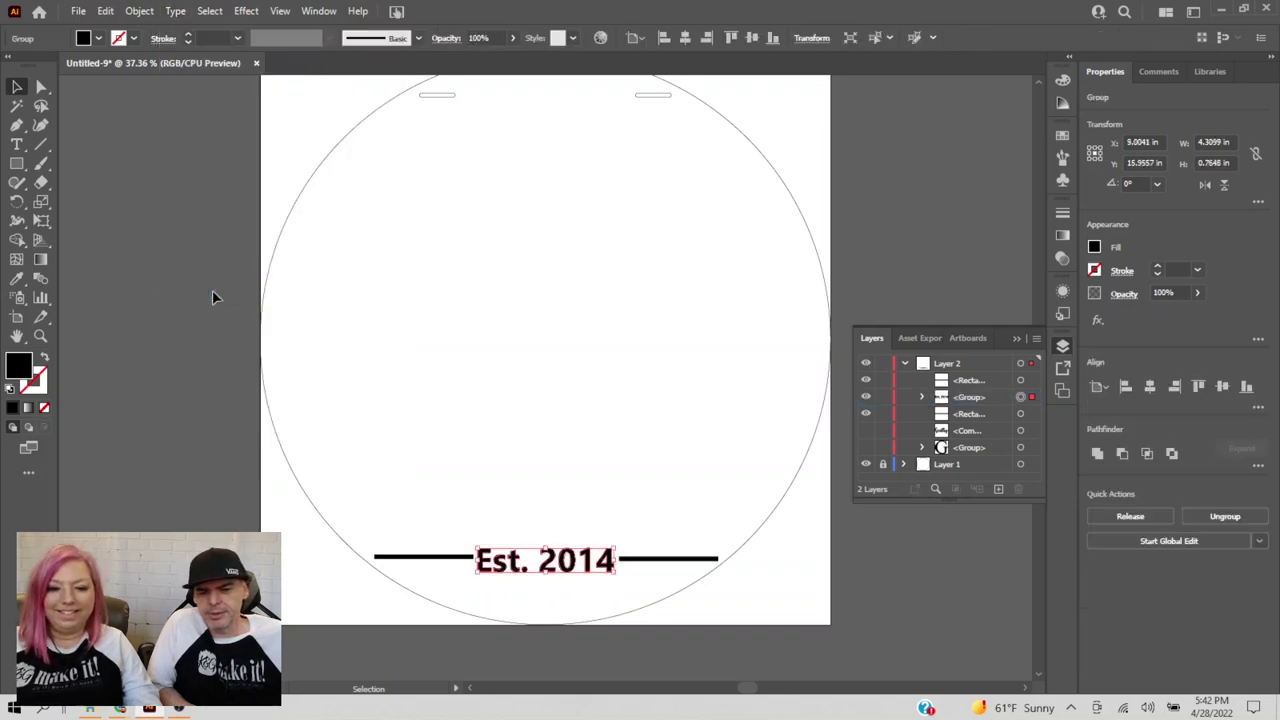
{"action": "left_click", "coordinate": [649, 560]}
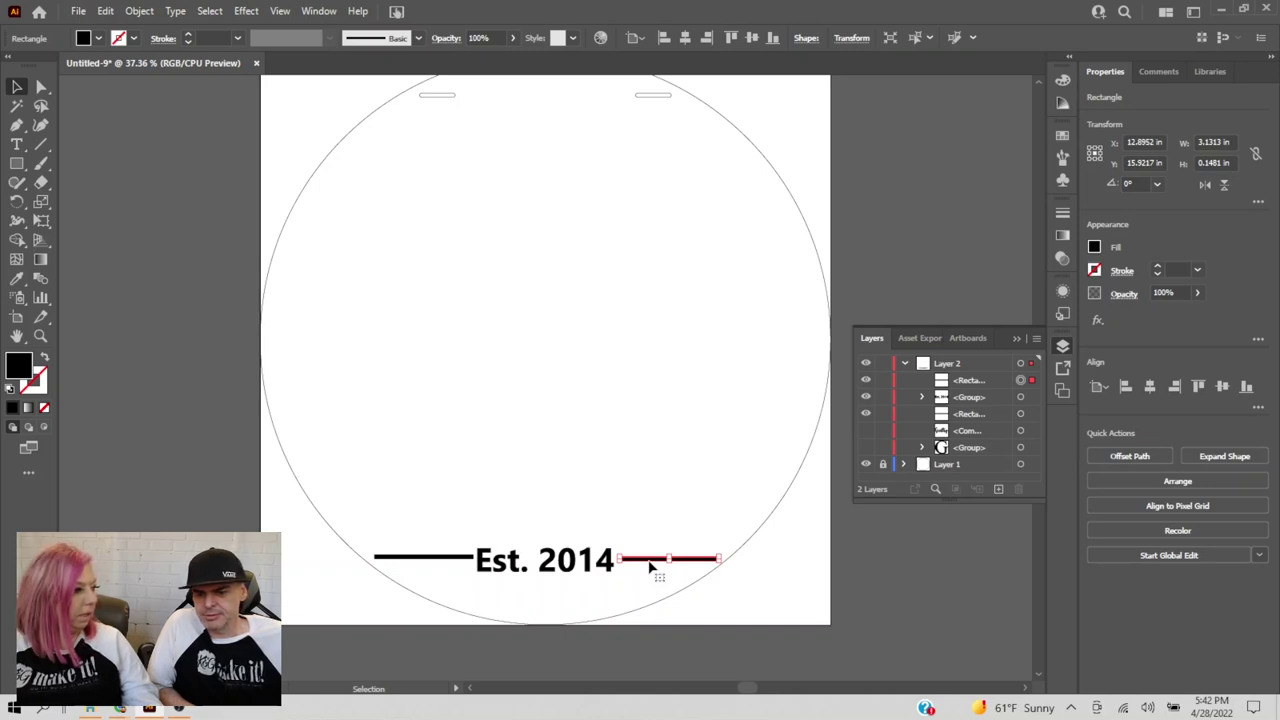
{"action": "left_click", "coordinate": [727, 472]}
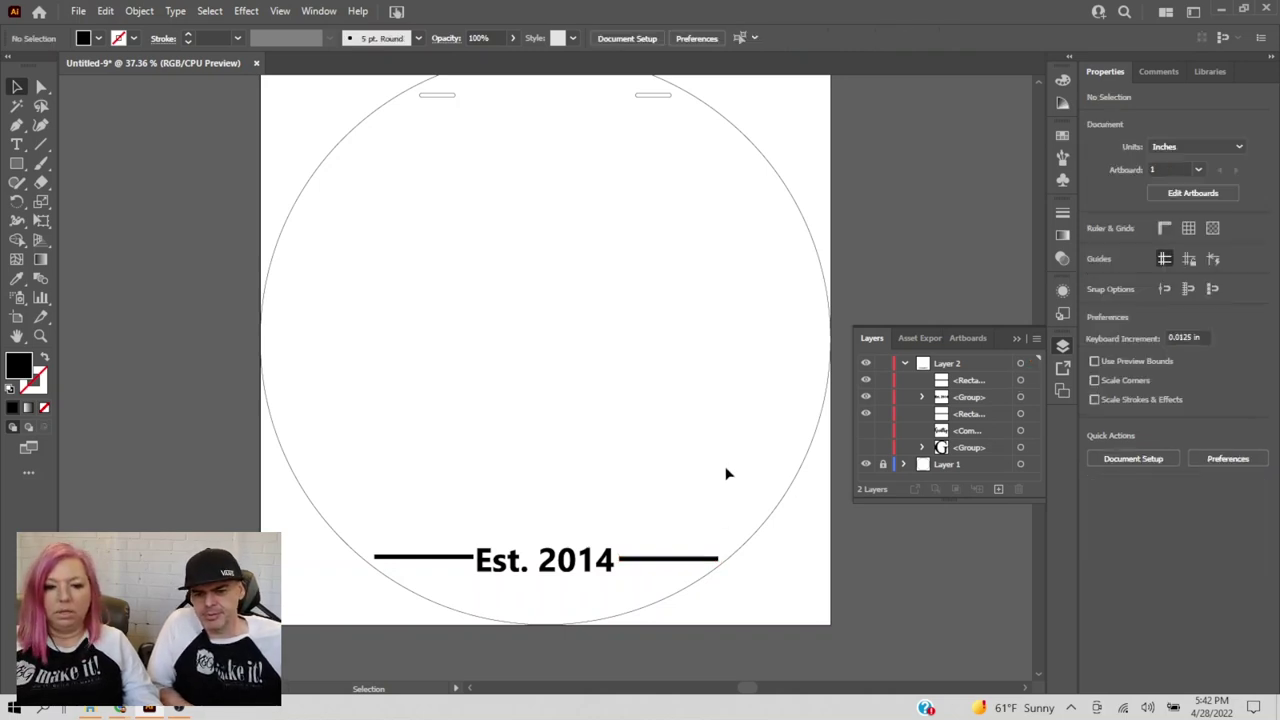
- Show the script surname and the large "G" again, and centre the surname horizontally and vertically on the artboard
{"action": "left_click", "coordinate": [868, 432]}
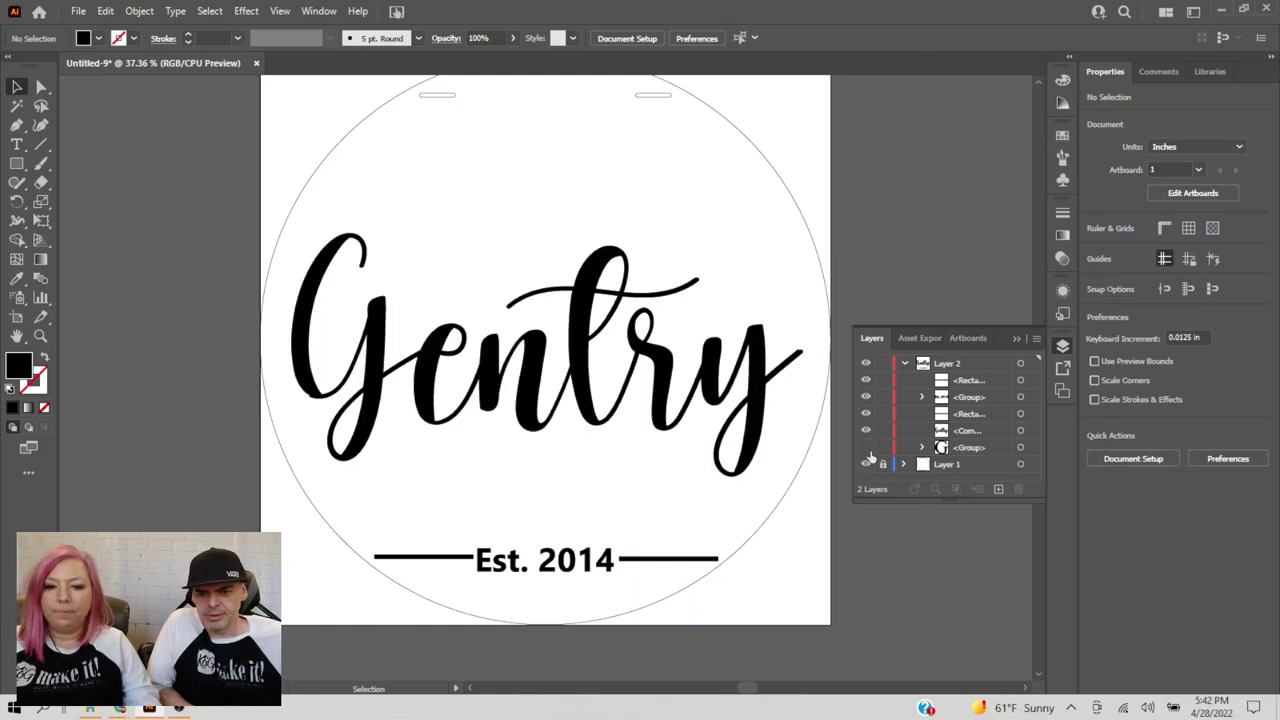
{"action": "left_click", "coordinate": [867, 448]}
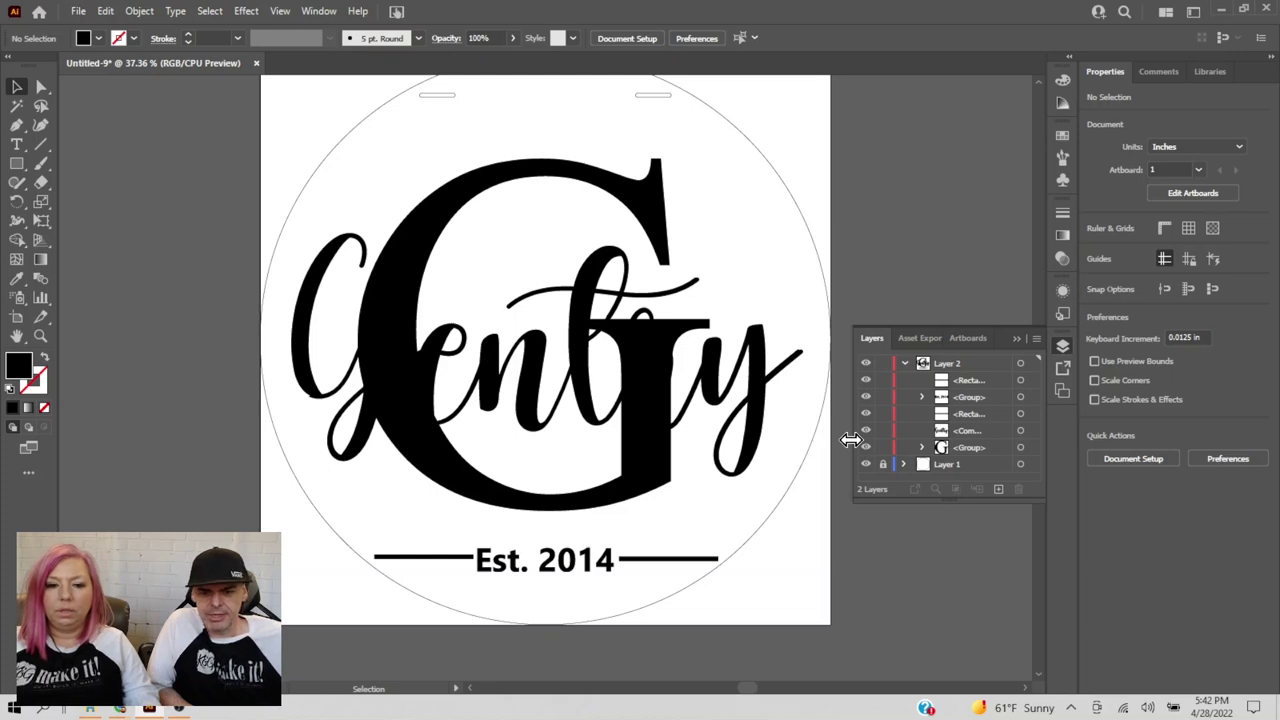
{"action": "left_click", "coordinate": [715, 358]}
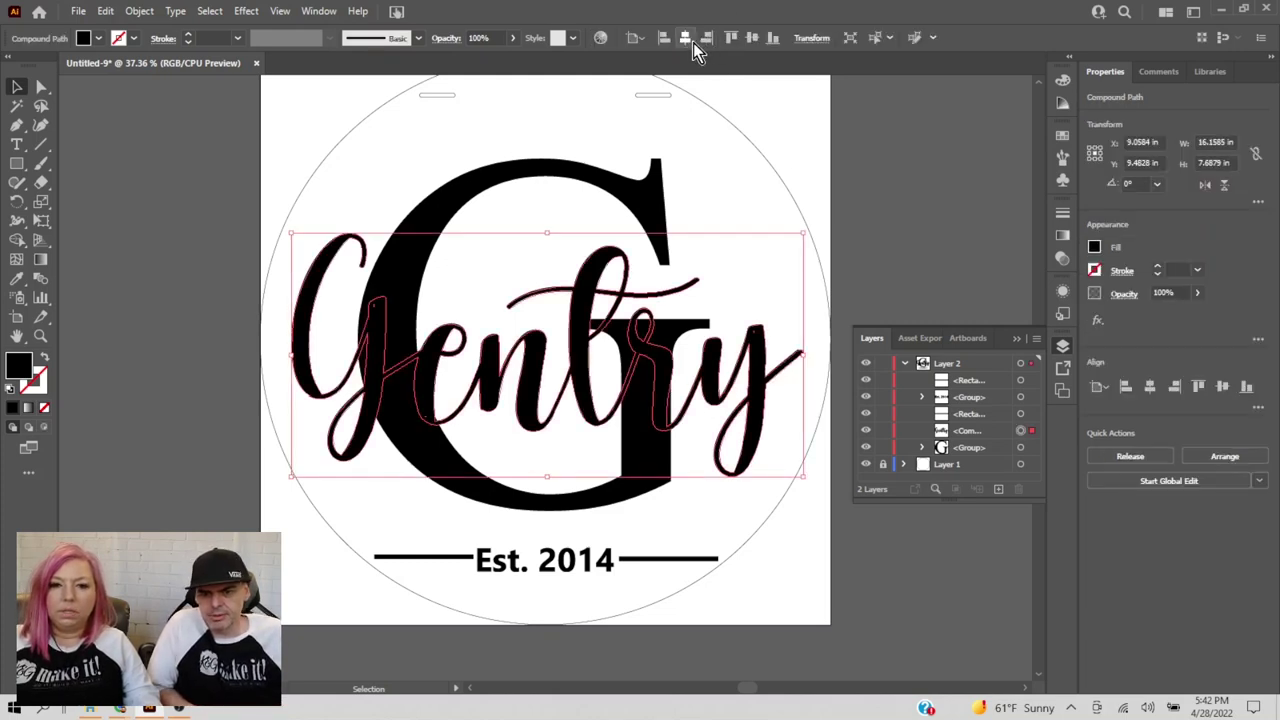
{"action": "left_click", "coordinate": [751, 40]}
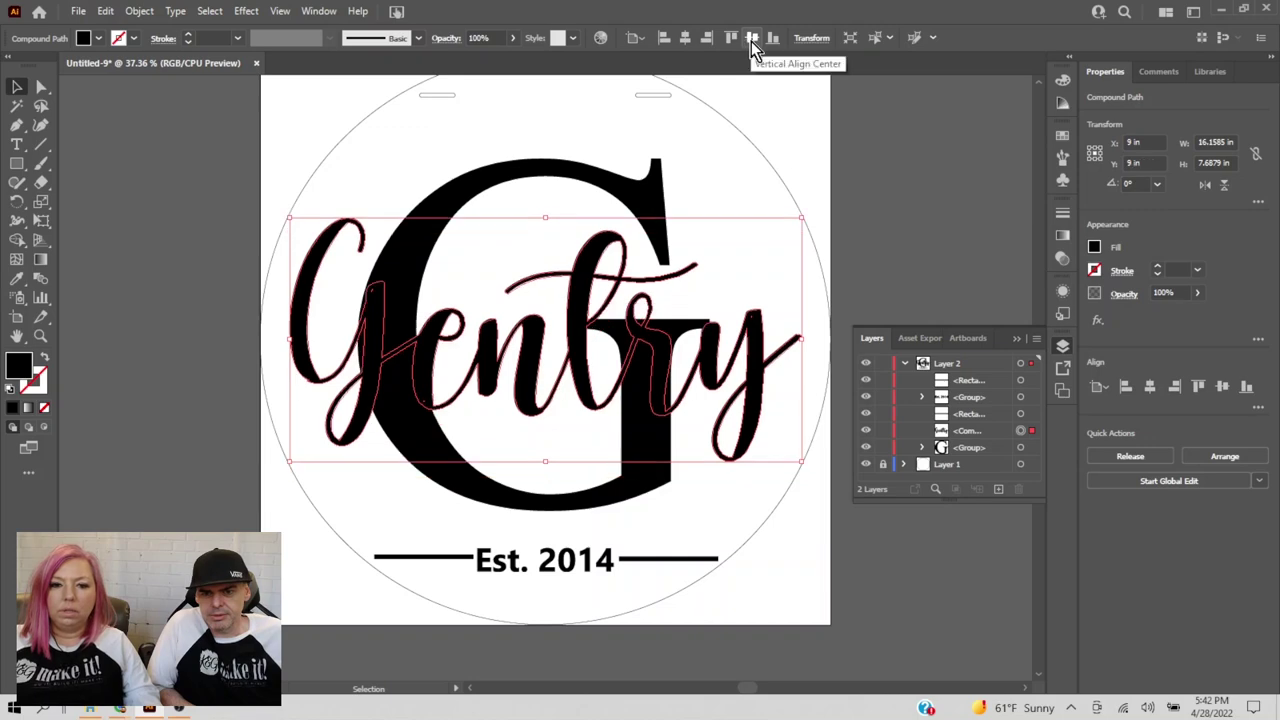
- Centre the large "G" horizontally and vertically on the artboard
{"action": "key", "text": "ctrl+bracketleft"}
{"action": "left_click", "coordinate": [660, 165]}
{"action": "left_click", "coordinate": [685, 37]}
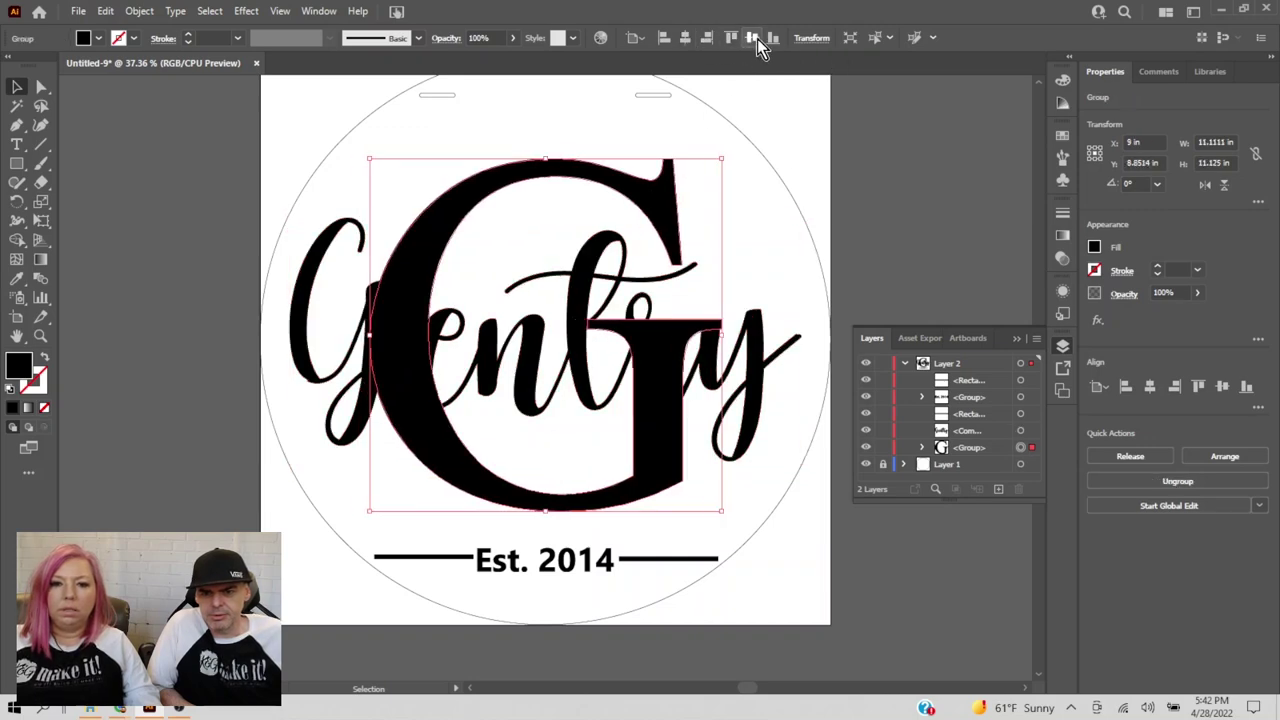
{"action": "left_click", "coordinate": [757, 39]}
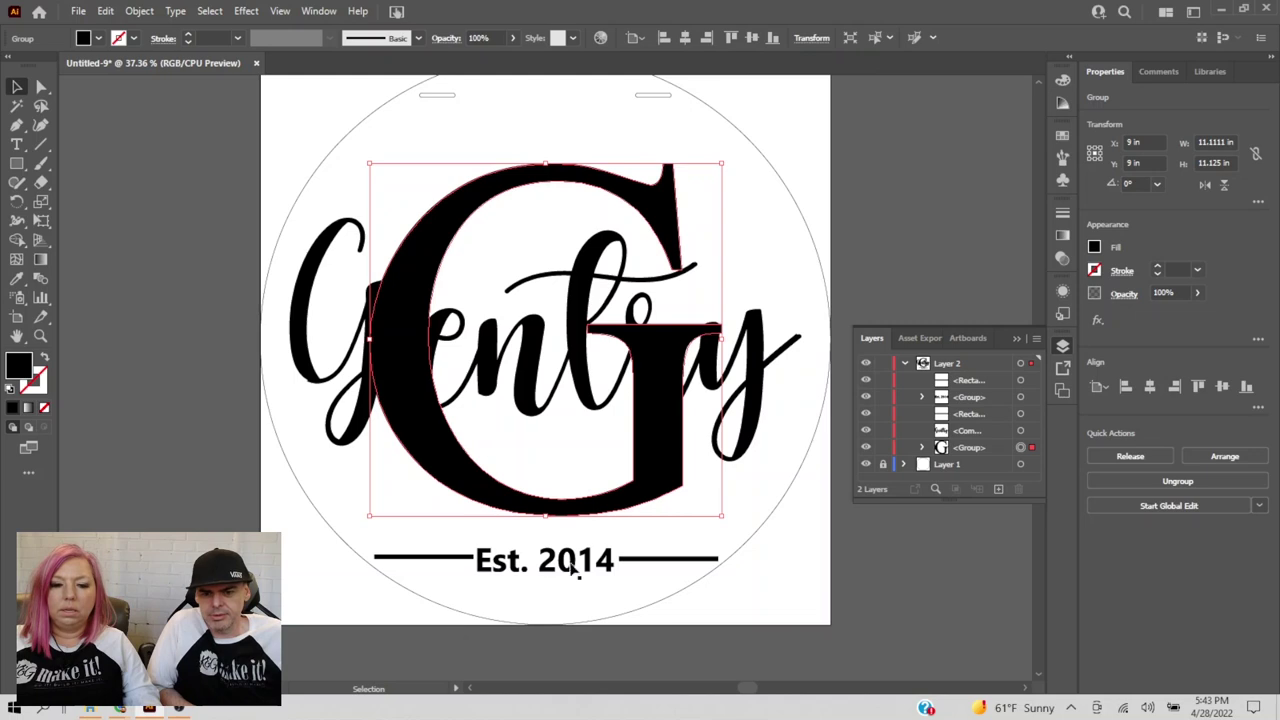
- Align "Est. 2014" and both bars by their vertical centres, and centre the text horizontally on the artboard
{"action": "left_click", "coordinate": [636, 580]}
{"action": "left_click_drag", "start_coordinate": [604, 586], "coordinate": [435, 548]}
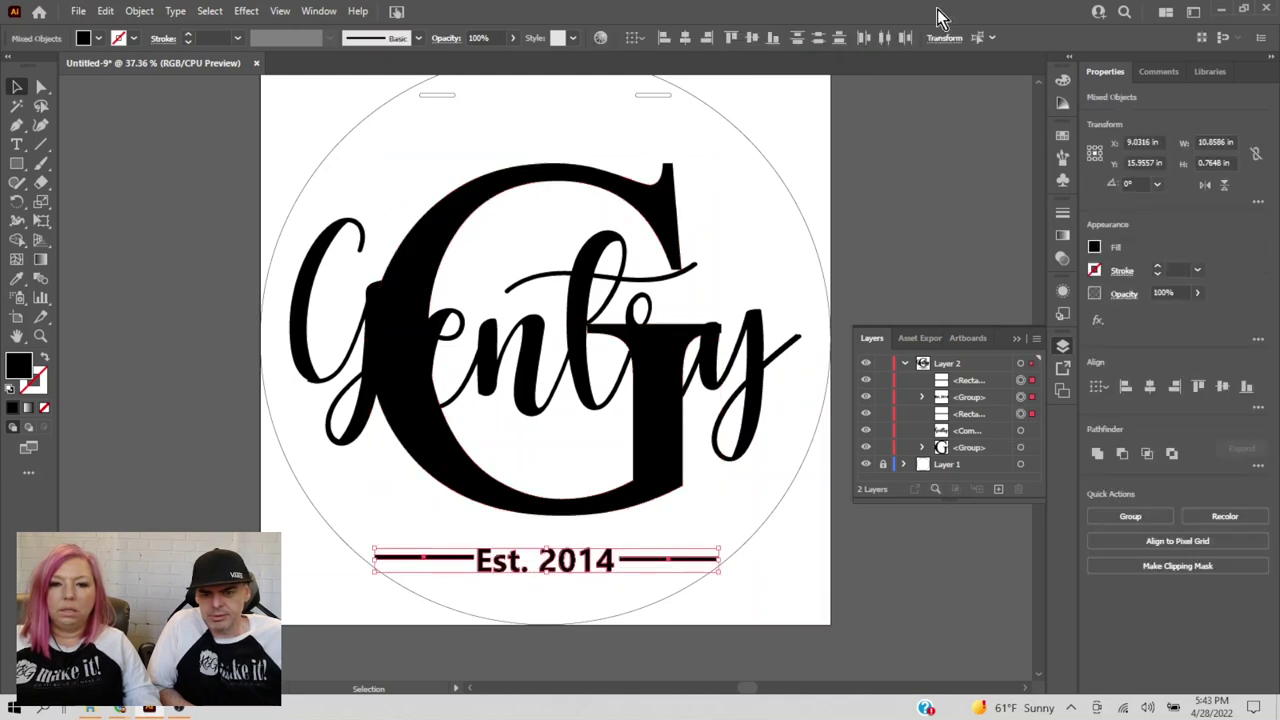
{"action": "left_click", "coordinate": [752, 40]}
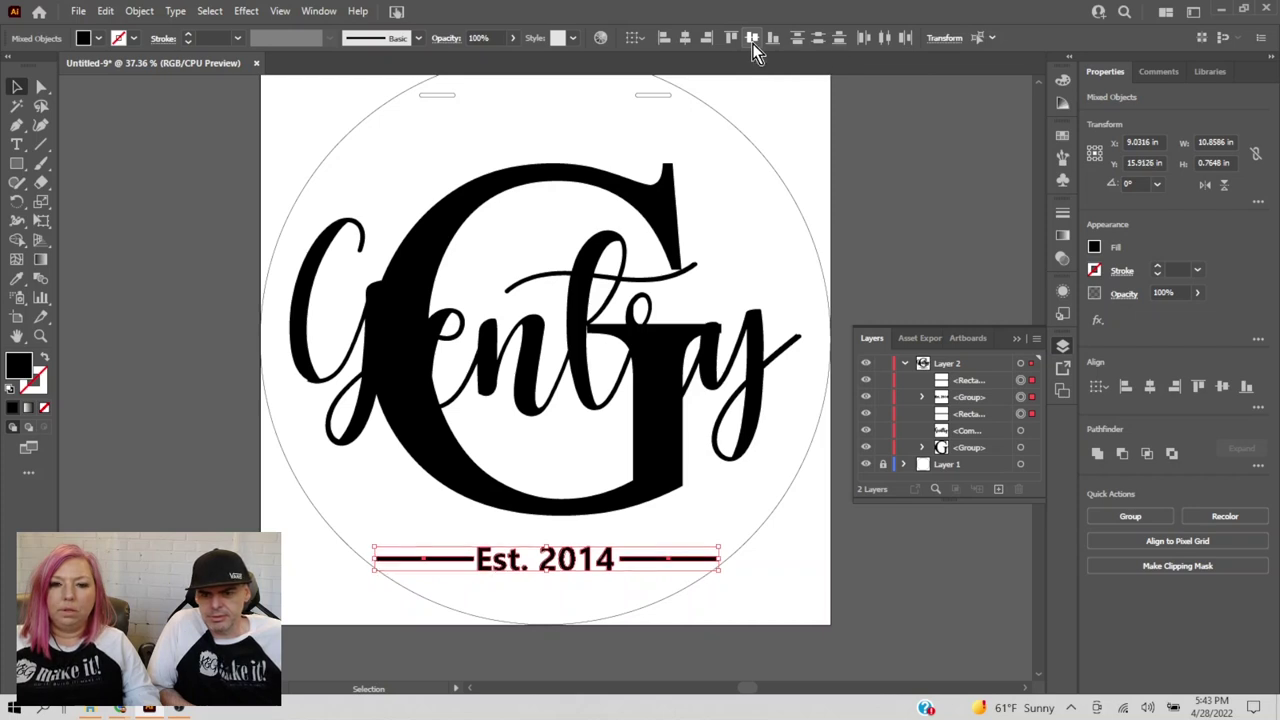
{"action": "left_click", "coordinate": [543, 606]}
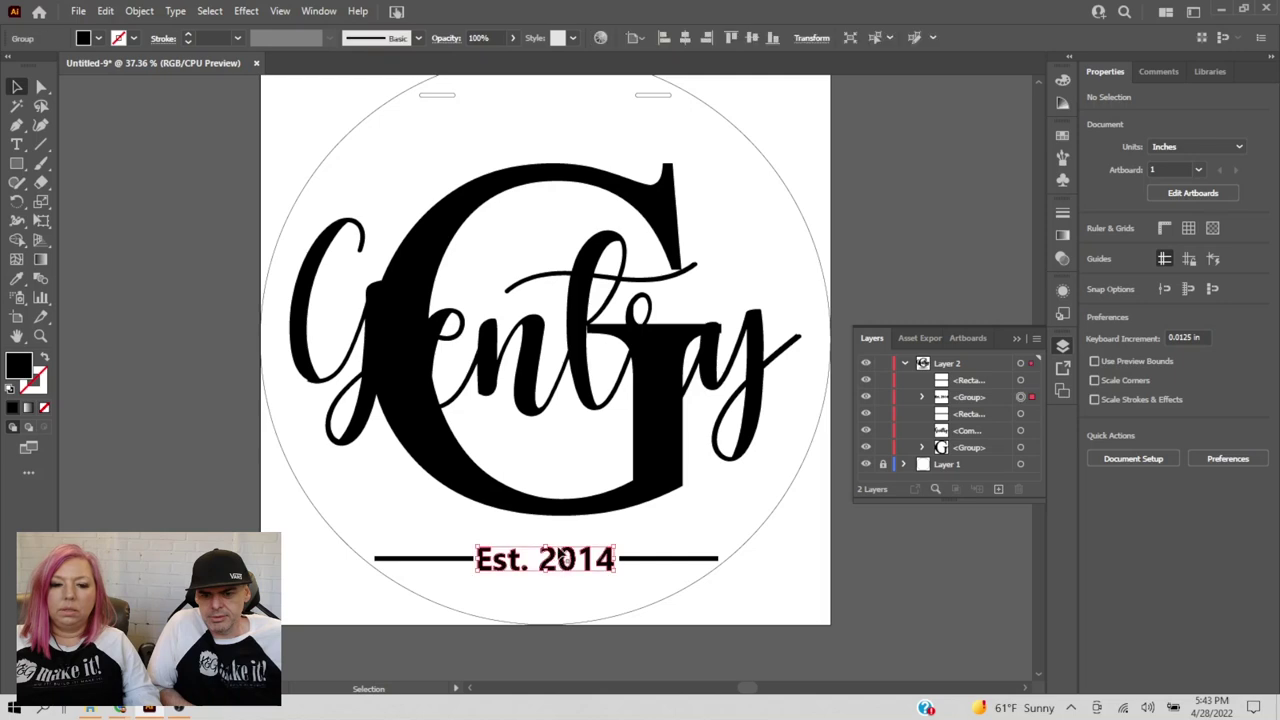
{"action": "left_click", "coordinate": [556, 562]}
{"action": "left_click", "coordinate": [688, 40]}
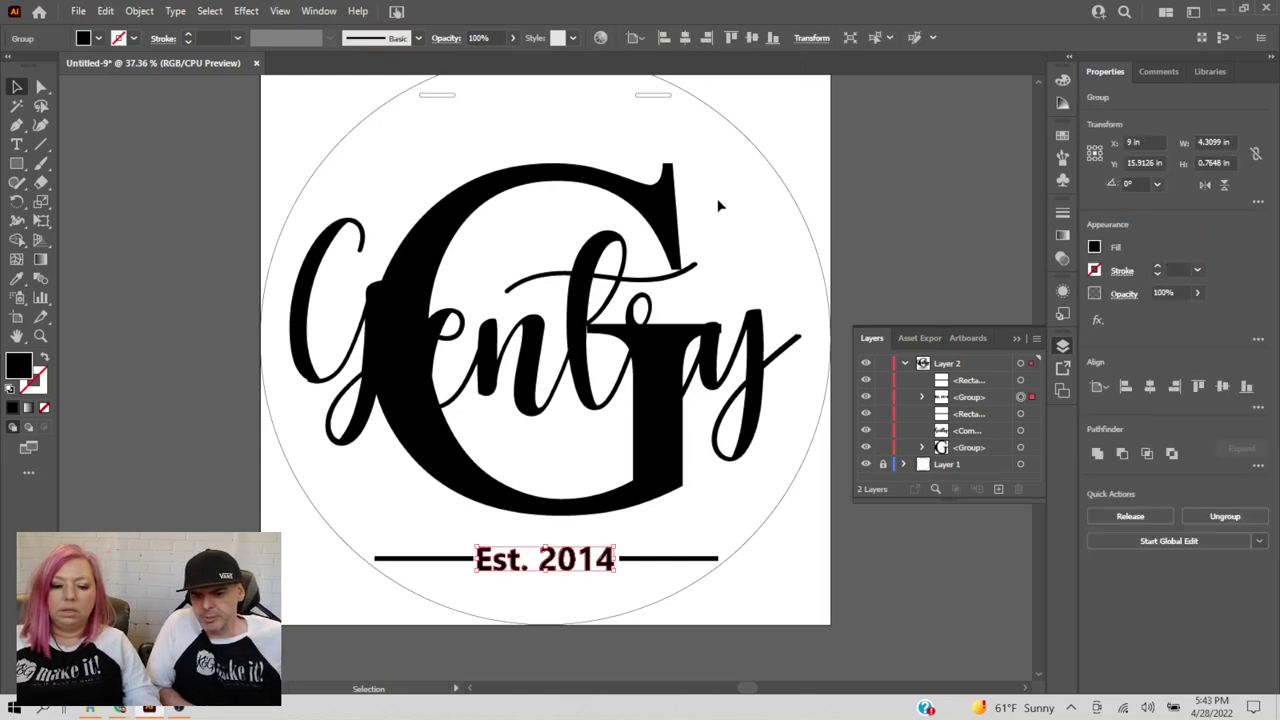
- Nudge the left bar about 0.075 in away from "Est. 2014" and deselect it
{"action": "left_click", "coordinate": [466, 560]}
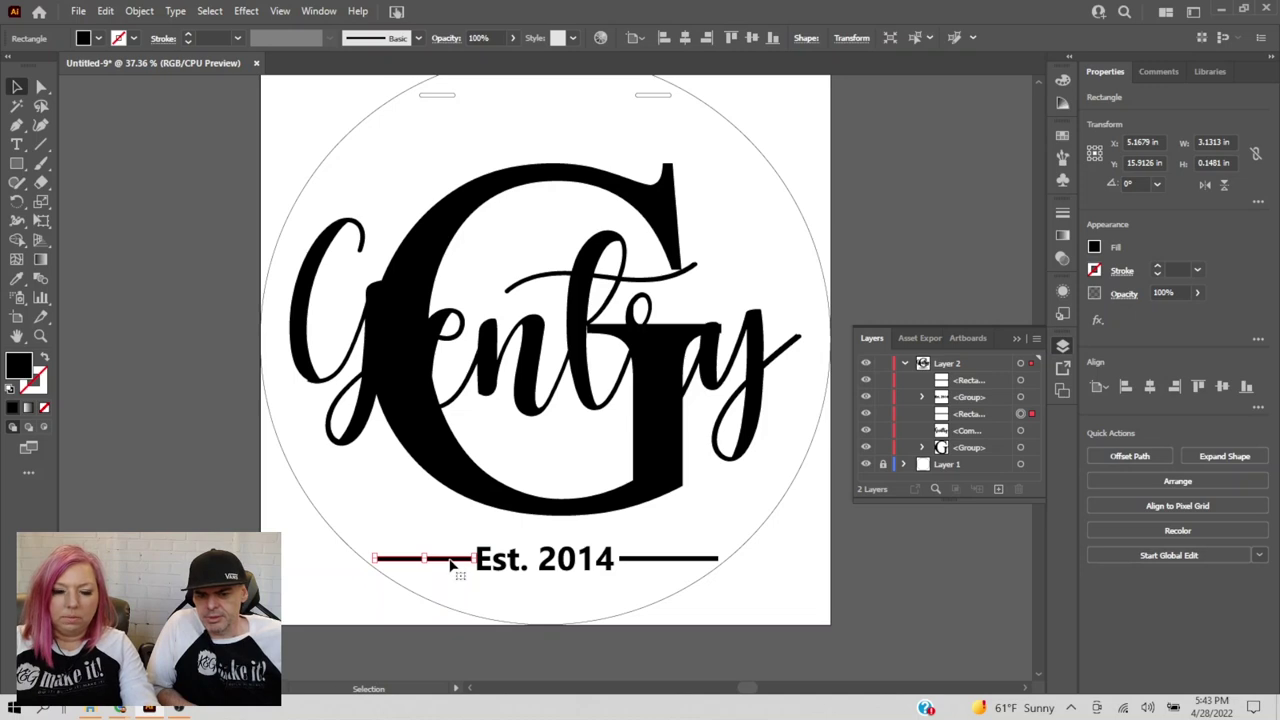
{"action": "key", "text": "Left"}
{"action": "key", "text": "Left"}
{"action": "key", "text": "Left"}
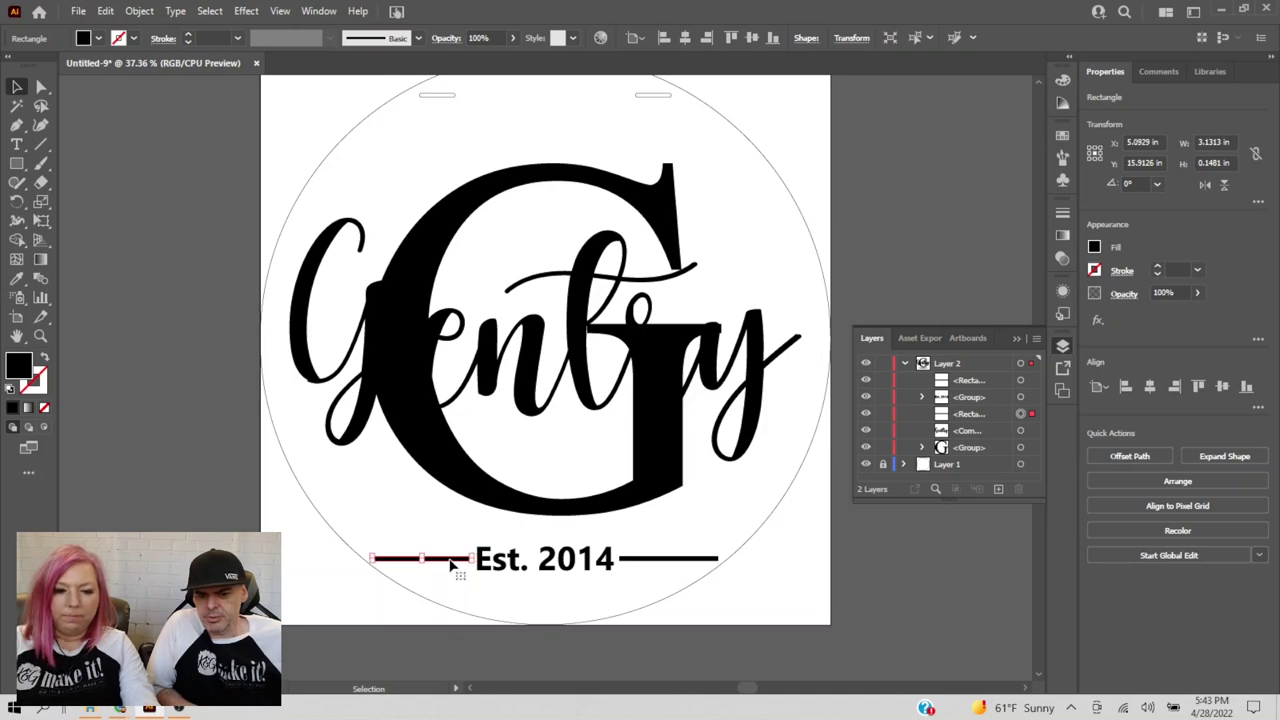
{"action": "left_click", "coordinate": [773, 589]}
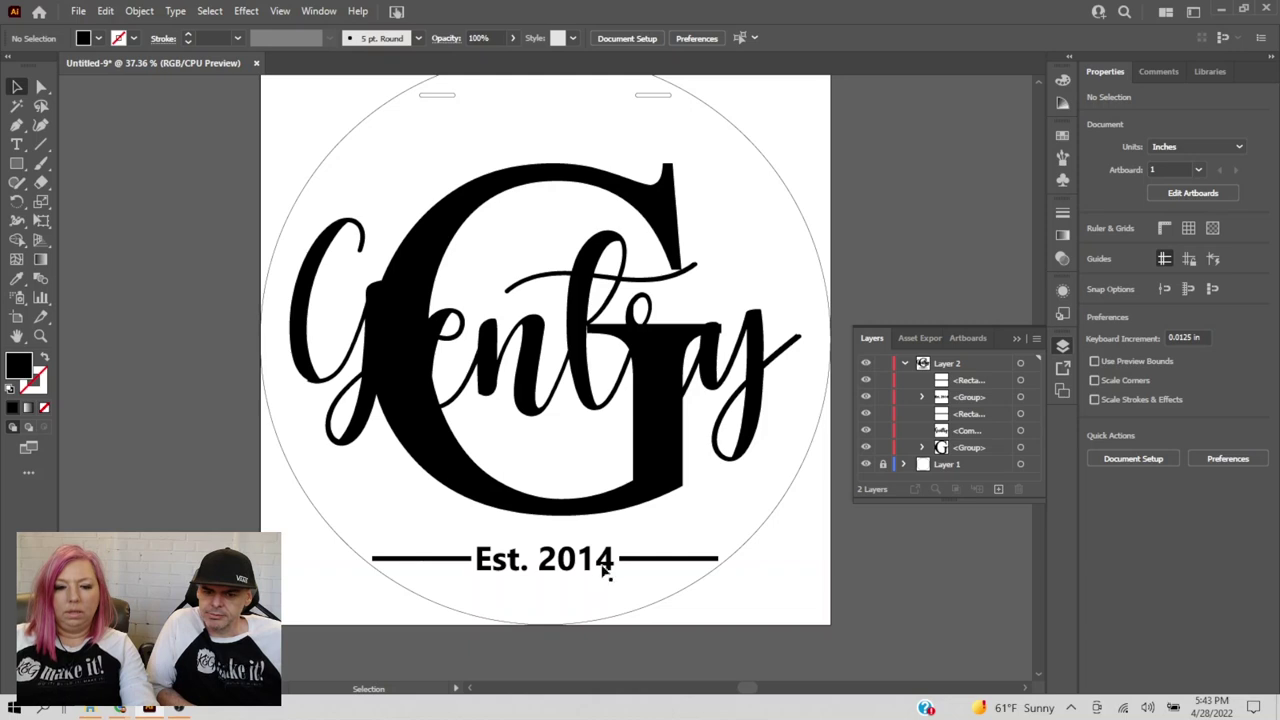
- Group the two bars on either side of "Est. 2014"
{"action": "left_click", "coordinate": [647, 560]}
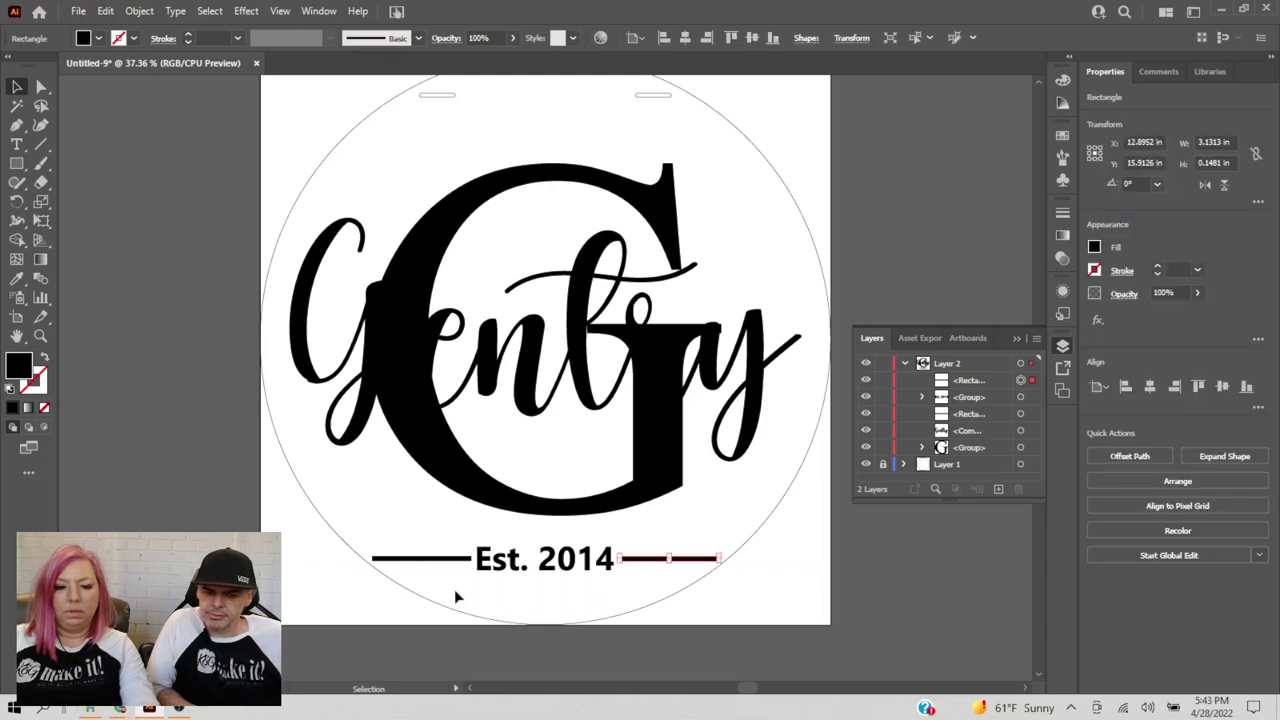
{"action": "left_click", "coordinate": [450, 562], "text": "shift"}
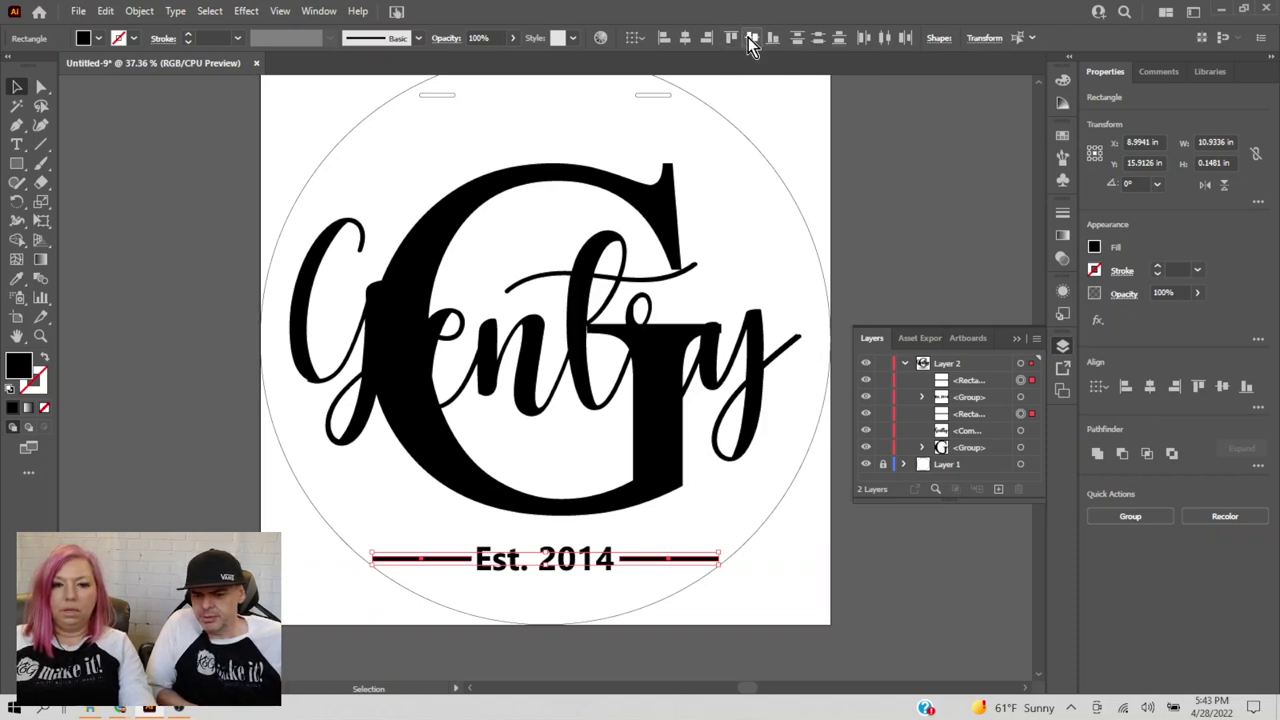
{"action": "left_click", "coordinate": [148, 12]}
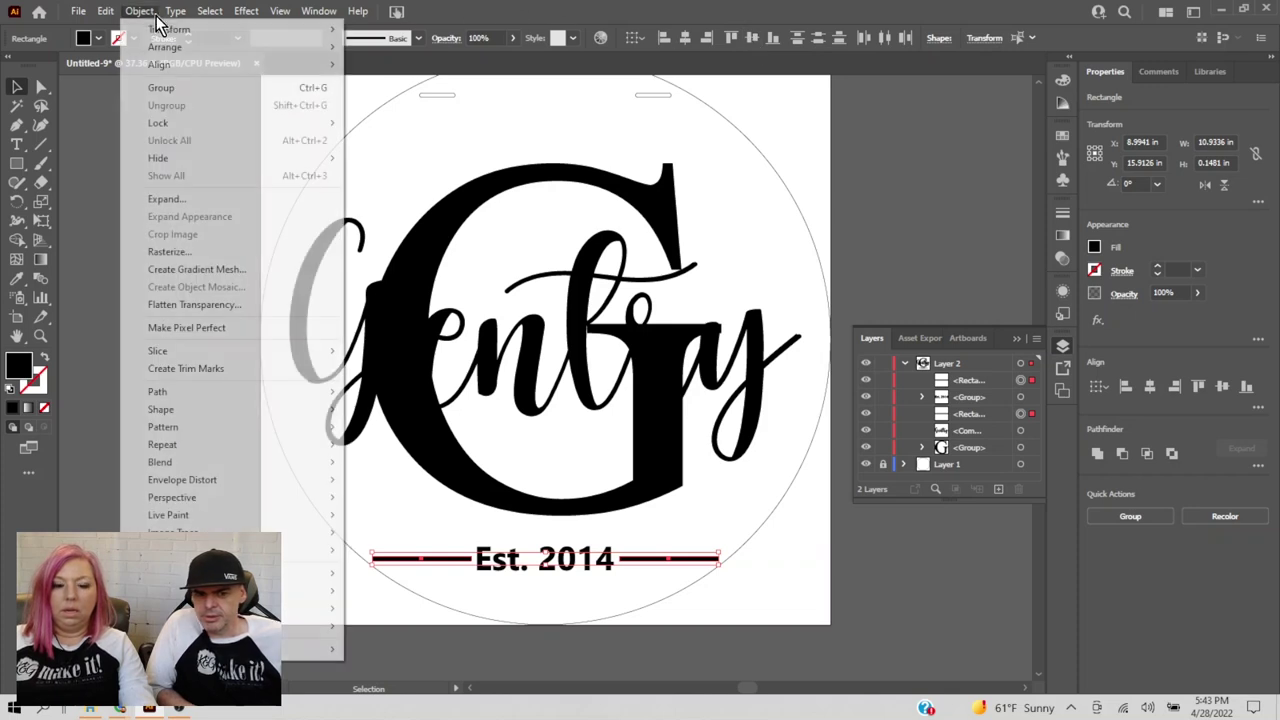
{"action": "left_click", "coordinate": [164, 90]}
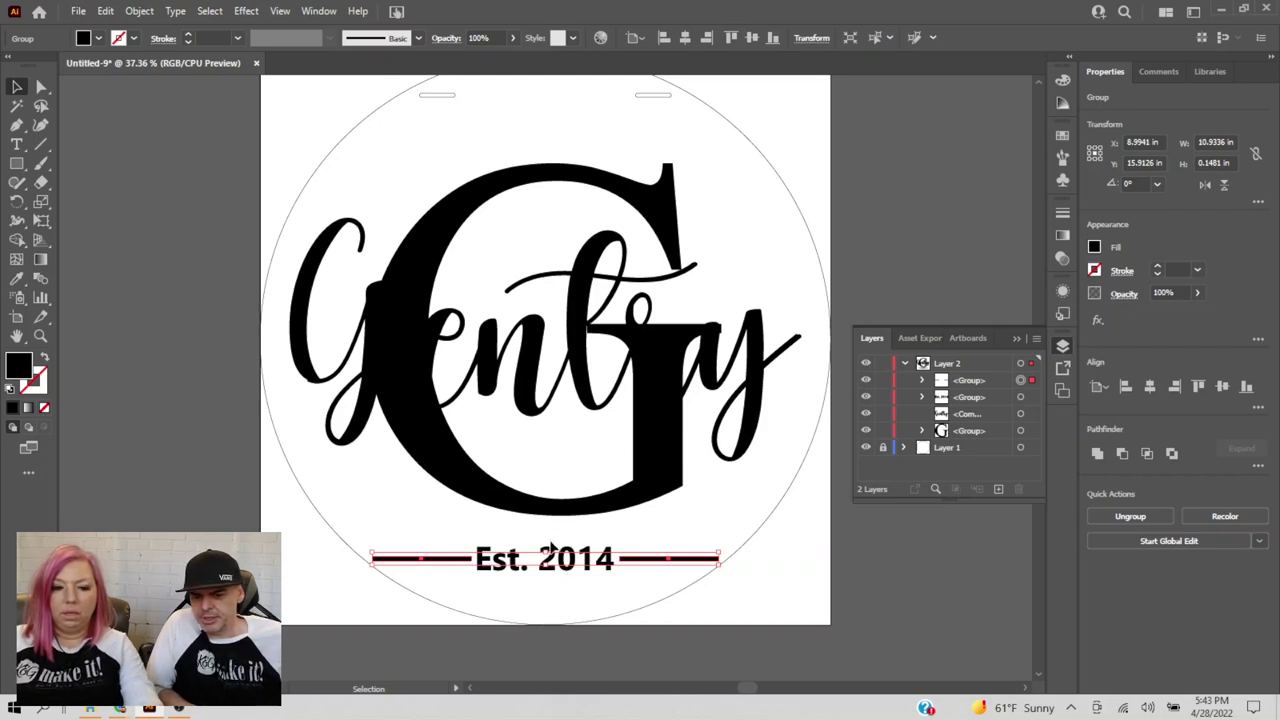
- Align "Est. 2014" and the grouped bars by their horizontal centres, and deselect them
{"action": "left_click", "coordinate": [531, 602]}
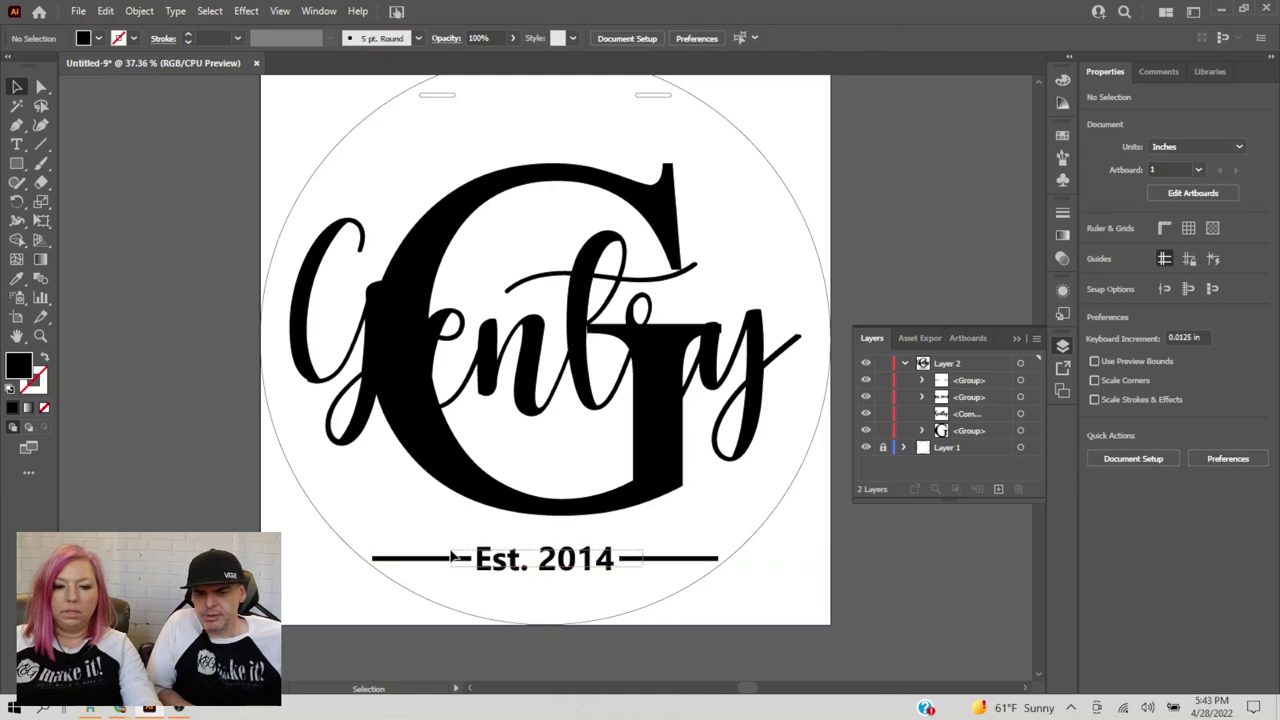
{"action": "left_click", "coordinate": [455, 556]}
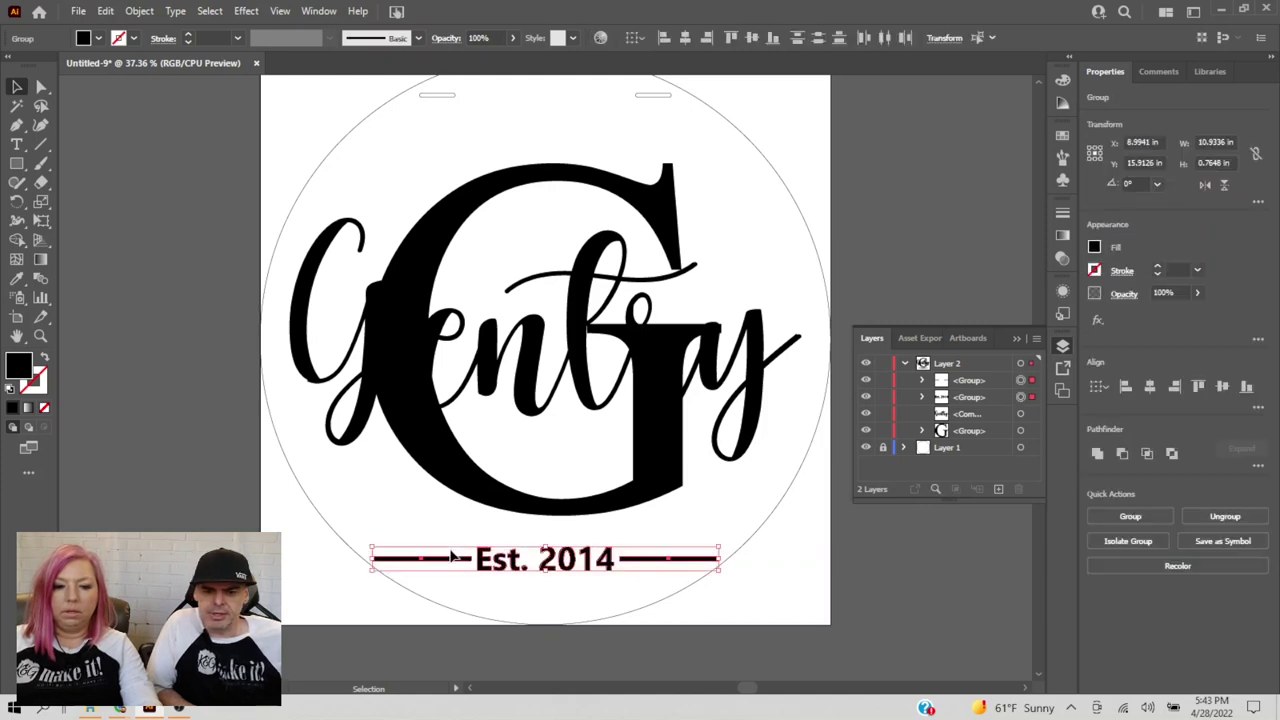
{"action": "left_click", "coordinate": [693, 38]}
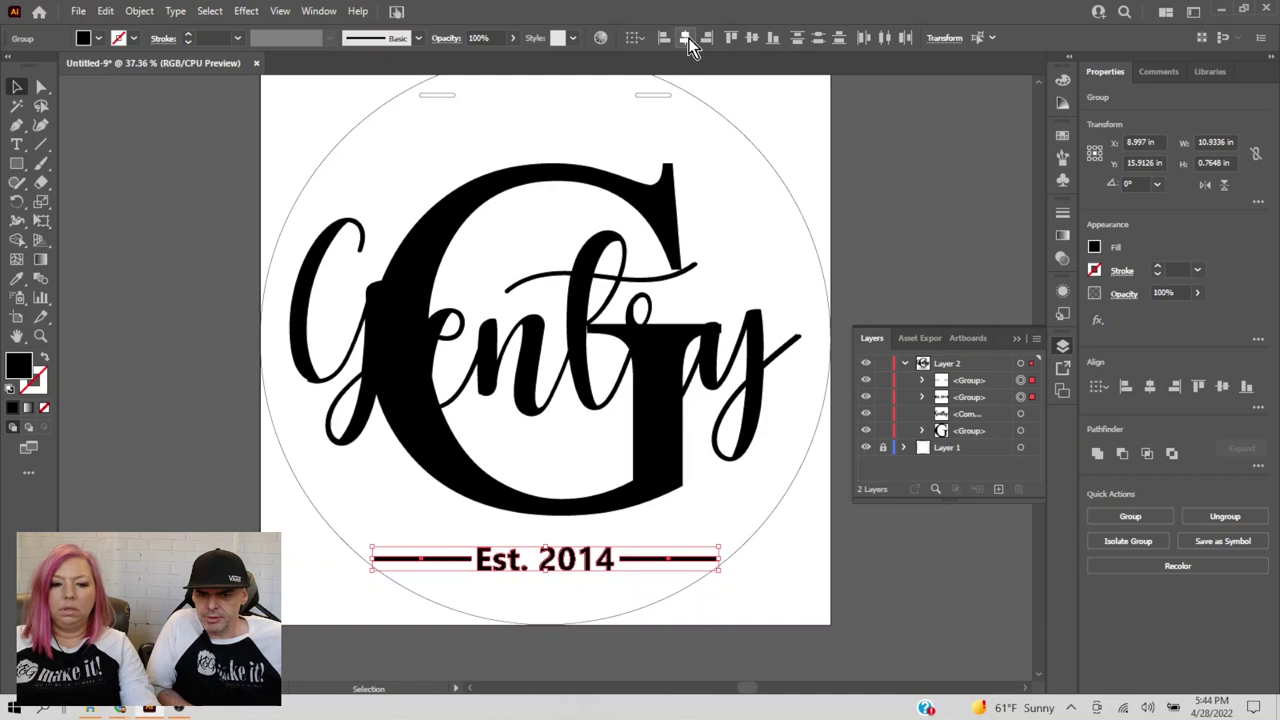
{"action": "left_click", "coordinate": [914, 142]}
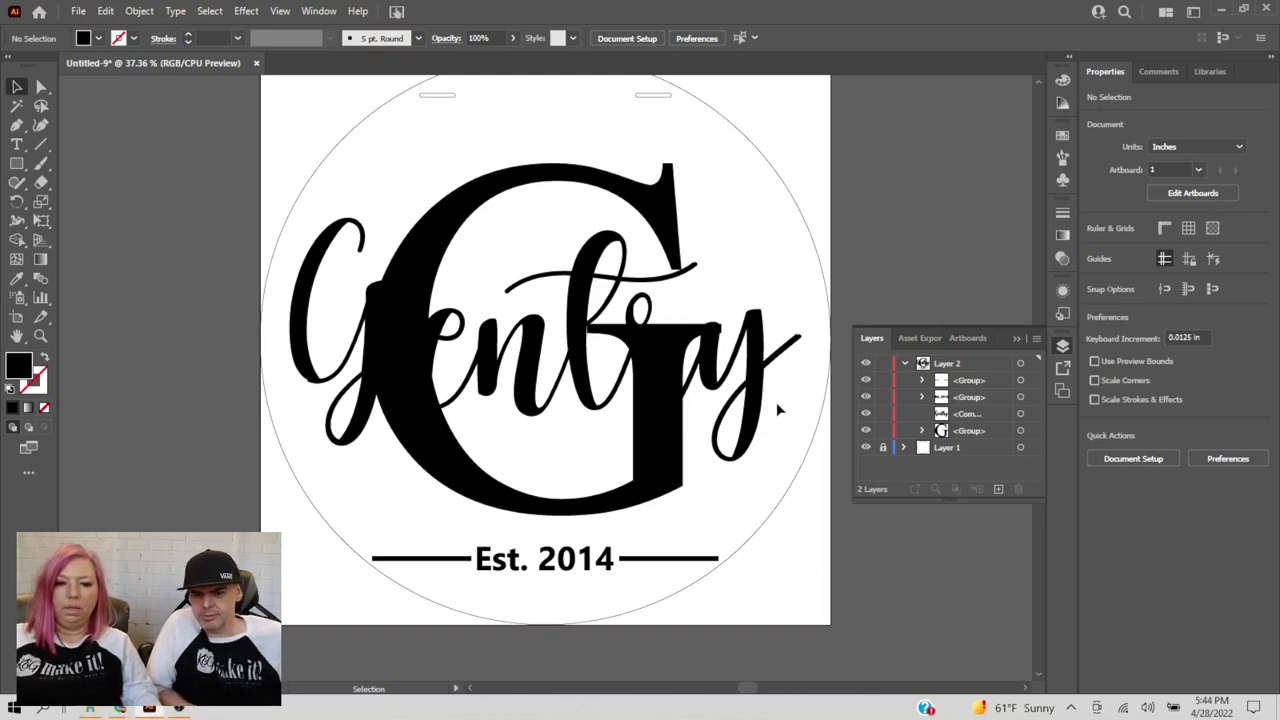
- Nudge the script surname 0.05 in to the right and deselect it
{"action": "left_click", "coordinate": [766, 375]}
{"action": "key", "text": "Right"}
{"action": "key", "text": "Right"}
{"action": "key", "text": "Right"}
{"action": "key", "text": "Right"}
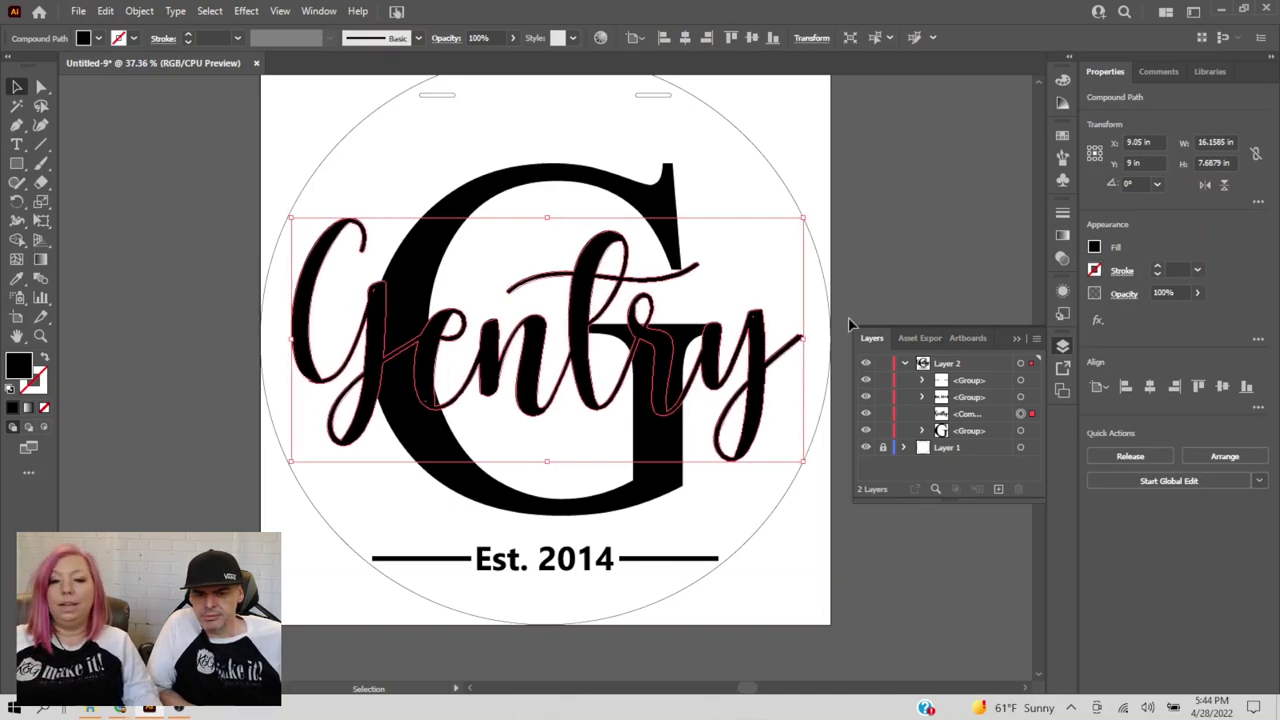
{"action": "left_click", "coordinate": [958, 248]}
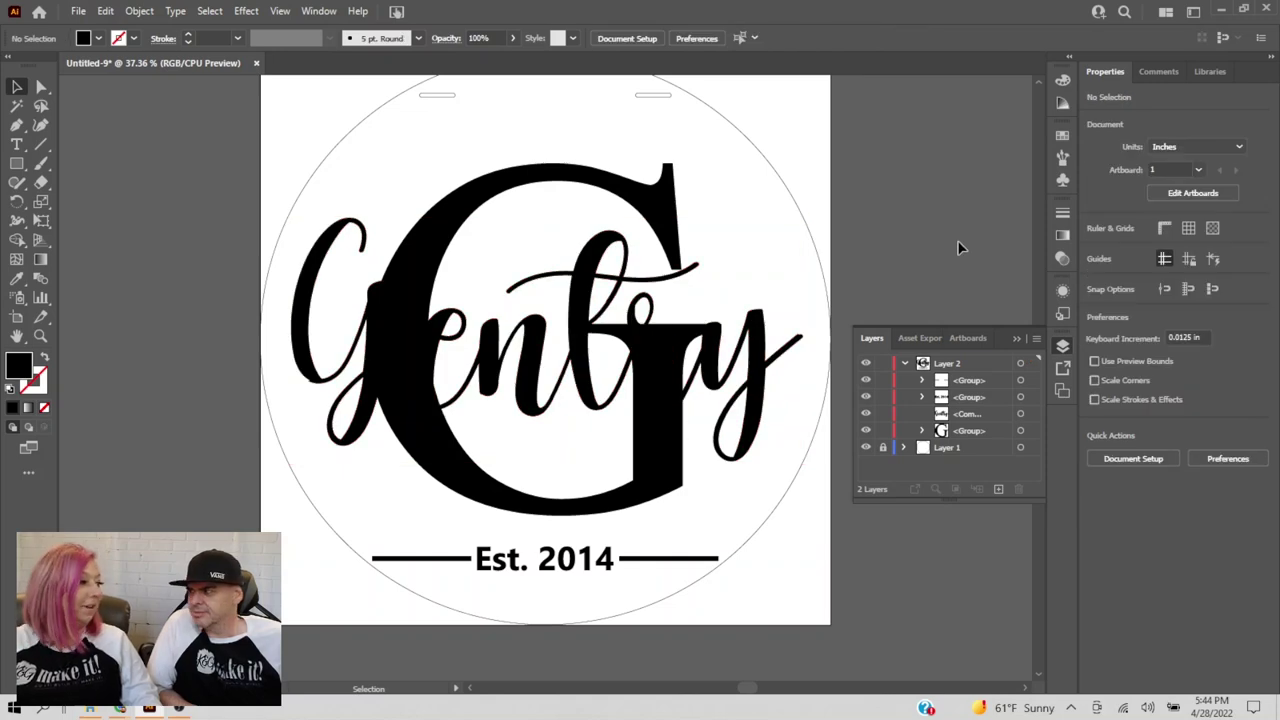
- Duplicate the script surname's compound path in Layer 2 and hide the upper copy
{"action": "left_click", "coordinate": [1016, 339]}
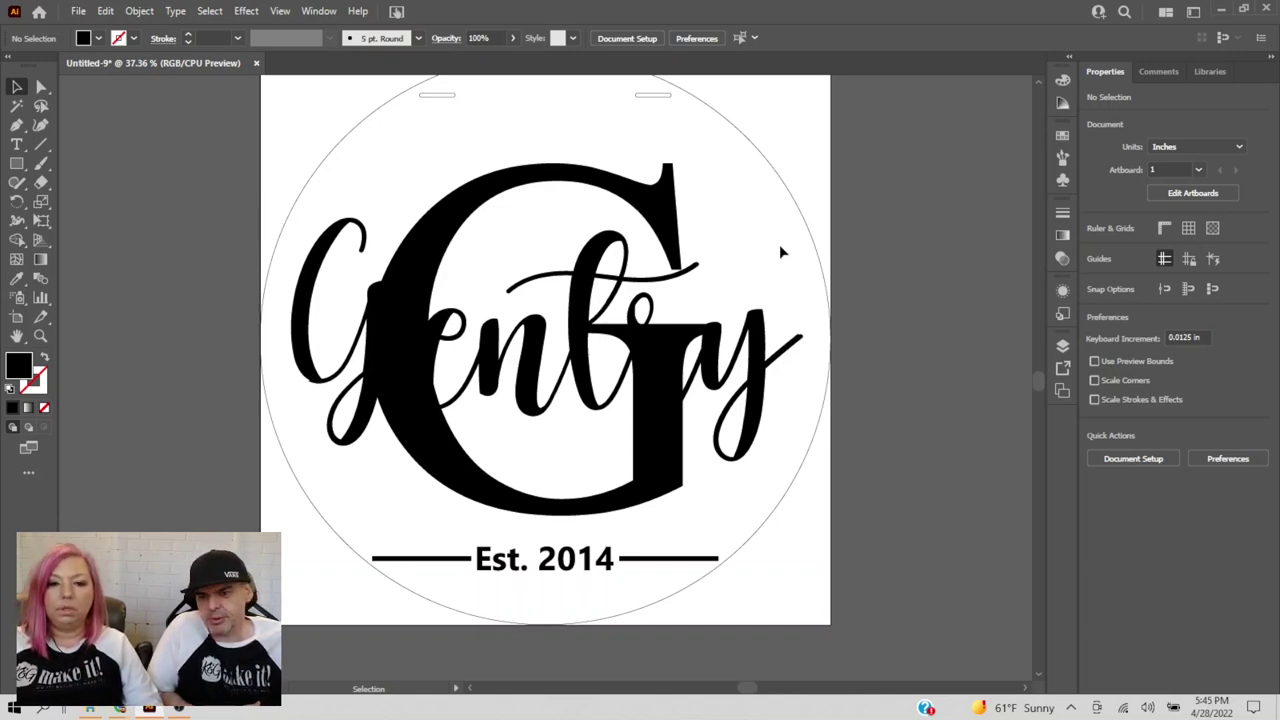
{"action": "left_click", "coordinate": [1062, 346]}
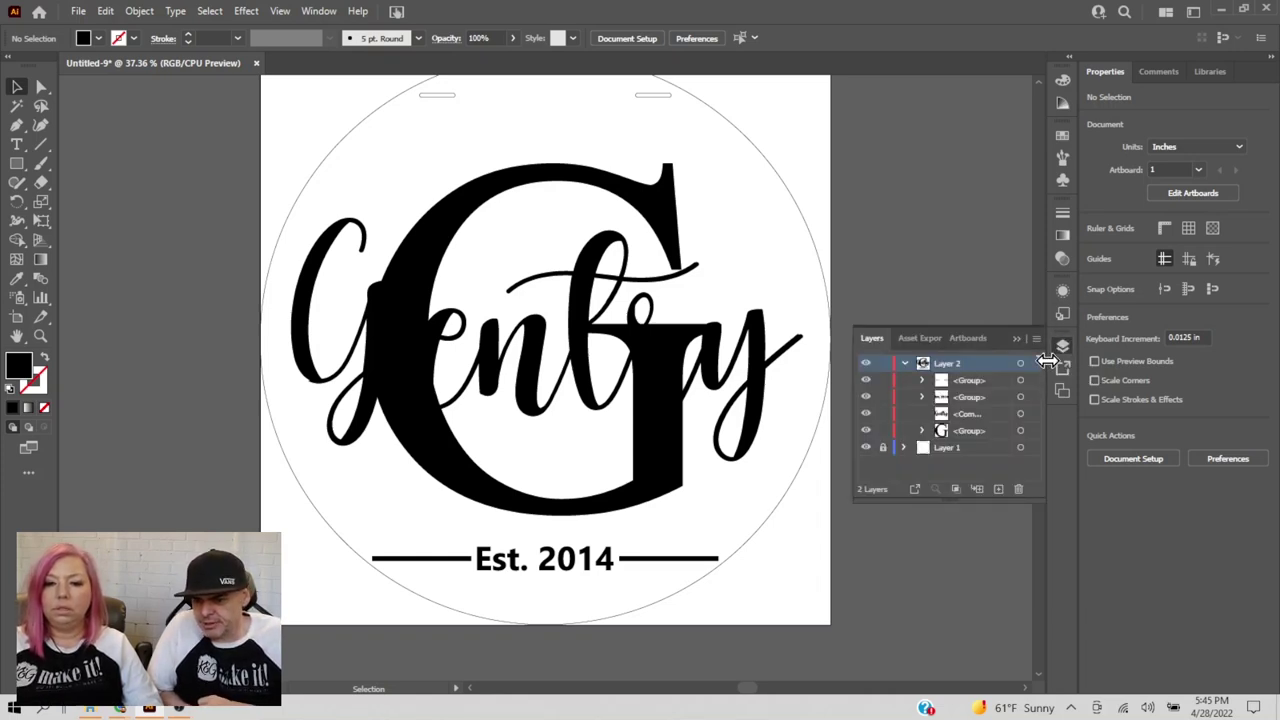
{"action": "left_click", "coordinate": [968, 414]}
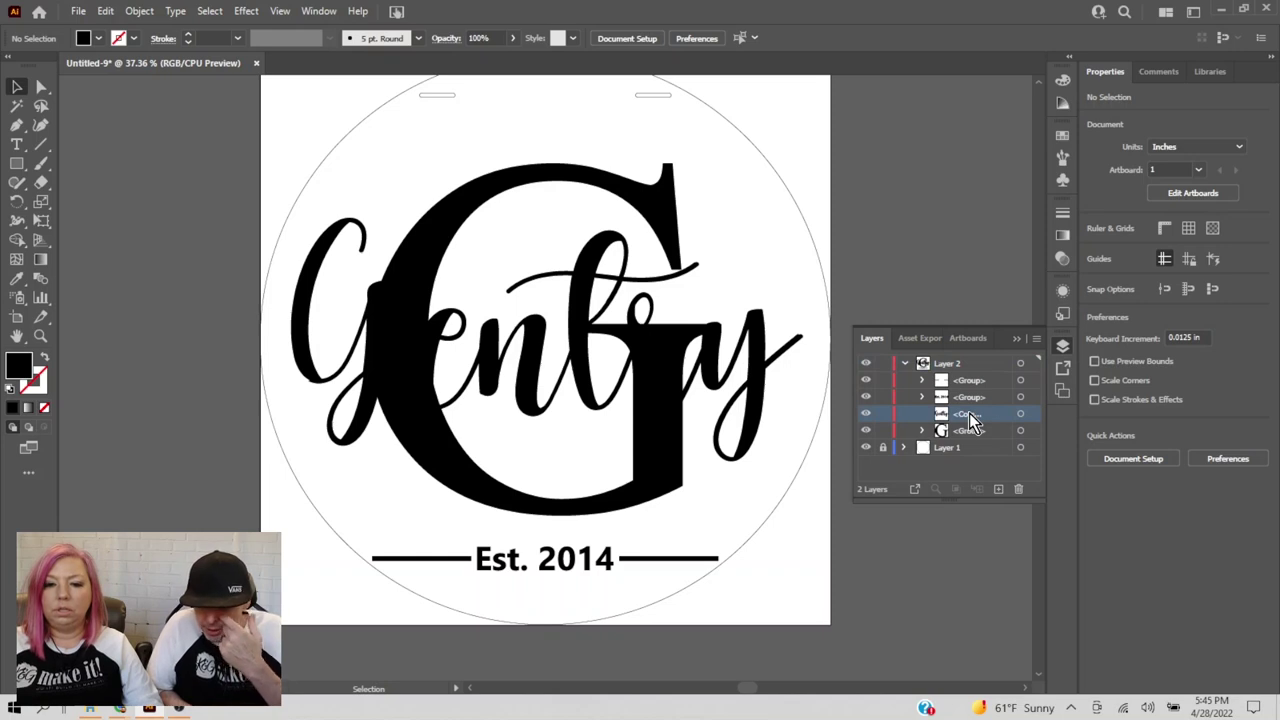
{"action": "left_click", "coordinate": [1031, 414]}
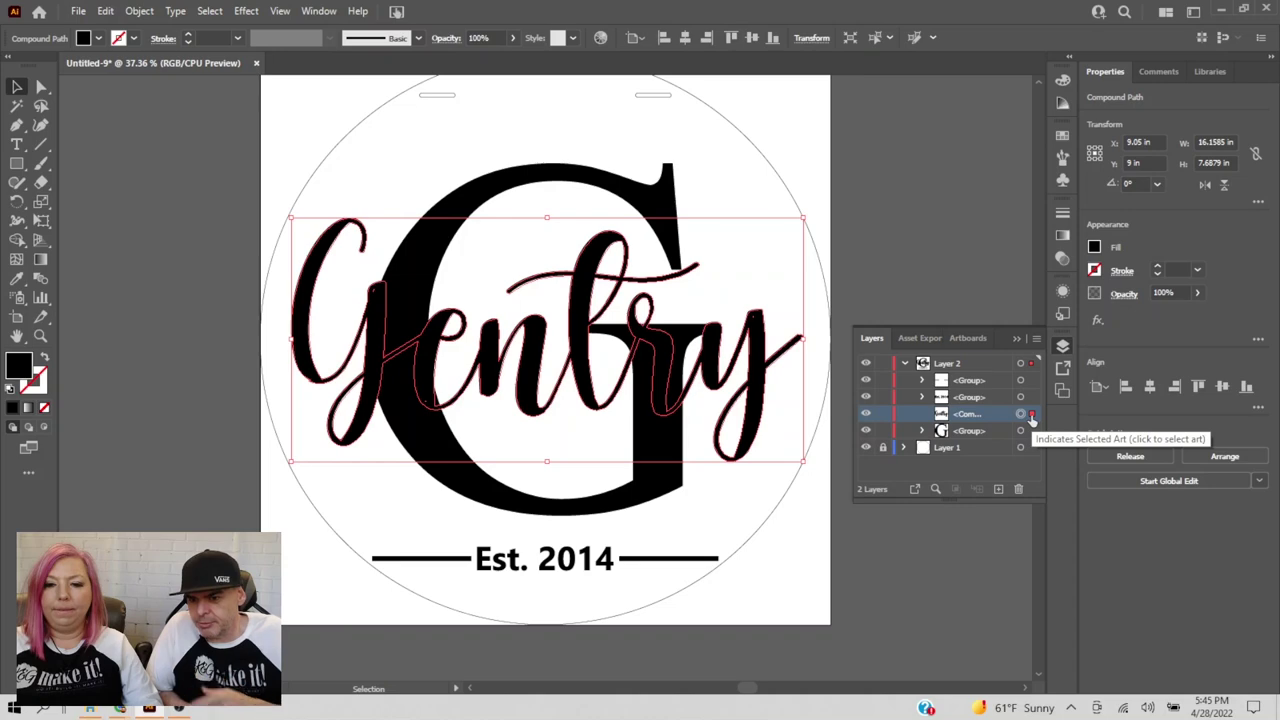
{"action": "left_click", "coordinate": [1036, 338]}
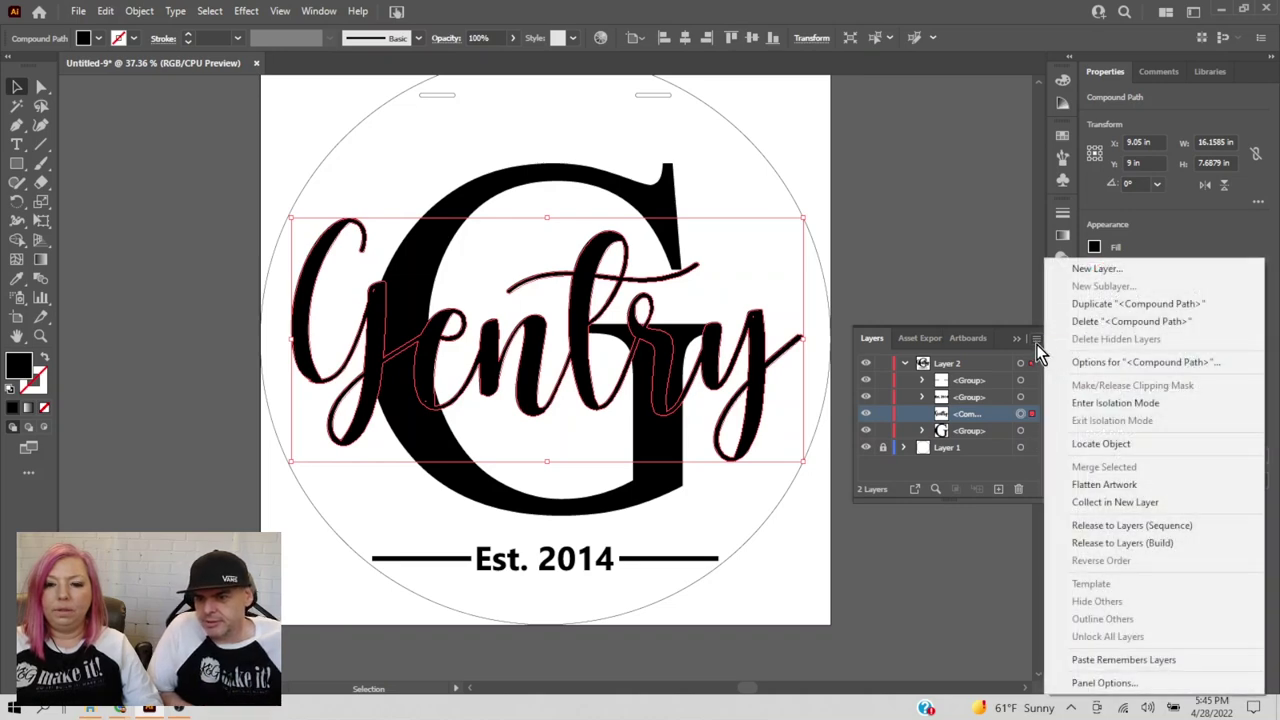
{"action": "left_click", "coordinate": [1113, 304]}
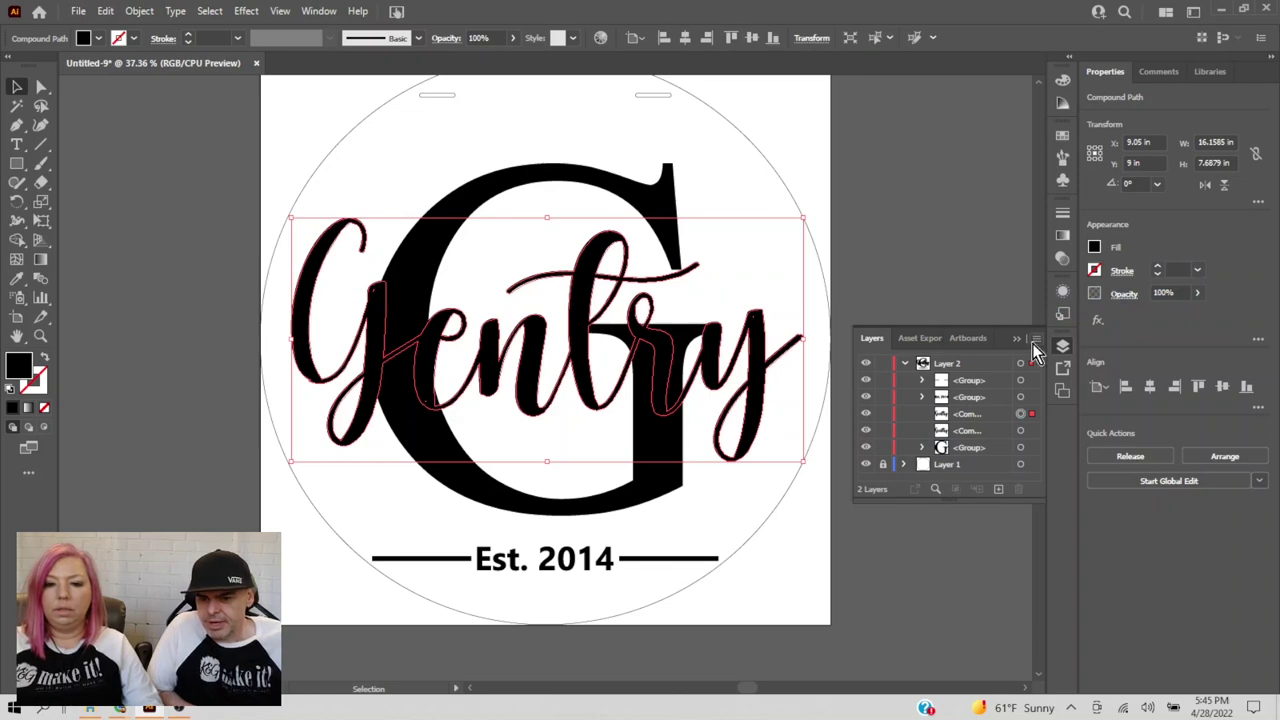
{"action": "left_click", "coordinate": [866, 414]}
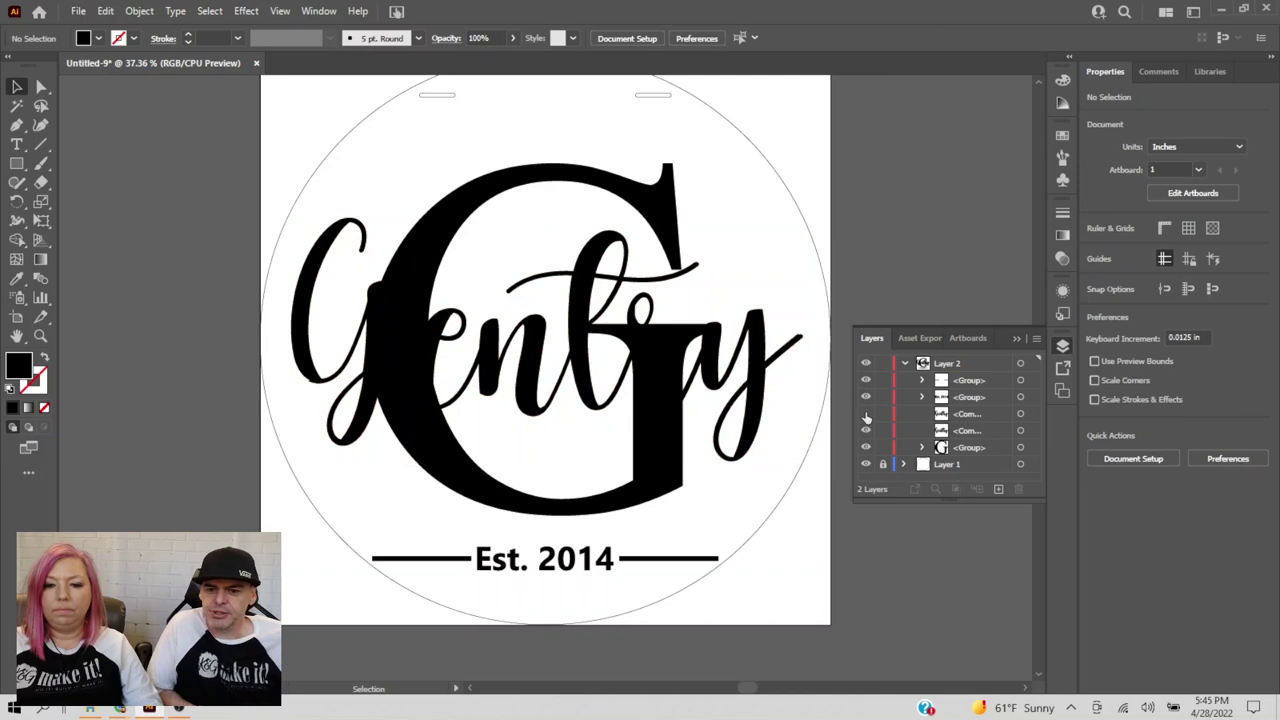
- Unite the large "G" and the visible script surname into one shape with Pathfinder
{"action": "left_click", "coordinate": [961, 452]}
{"action": "left_click", "coordinate": [1020, 448]}
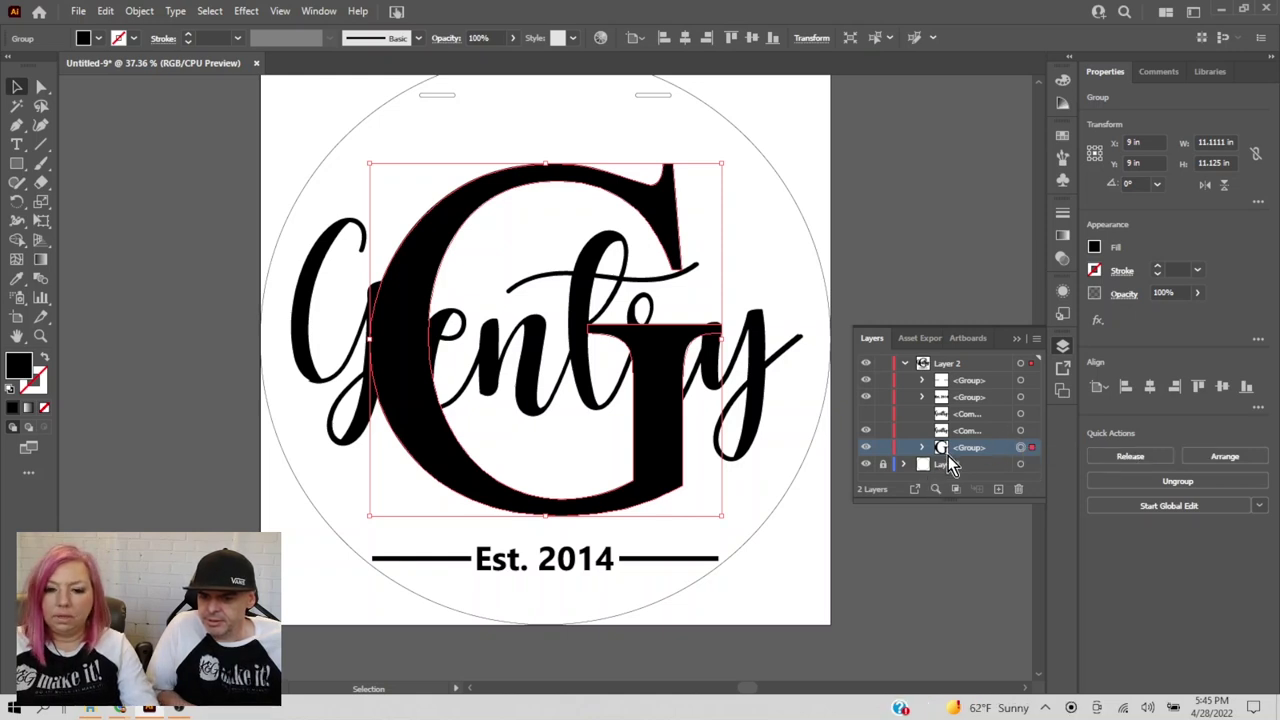
{"action": "left_click", "coordinate": [979, 430], "text": "shift"}
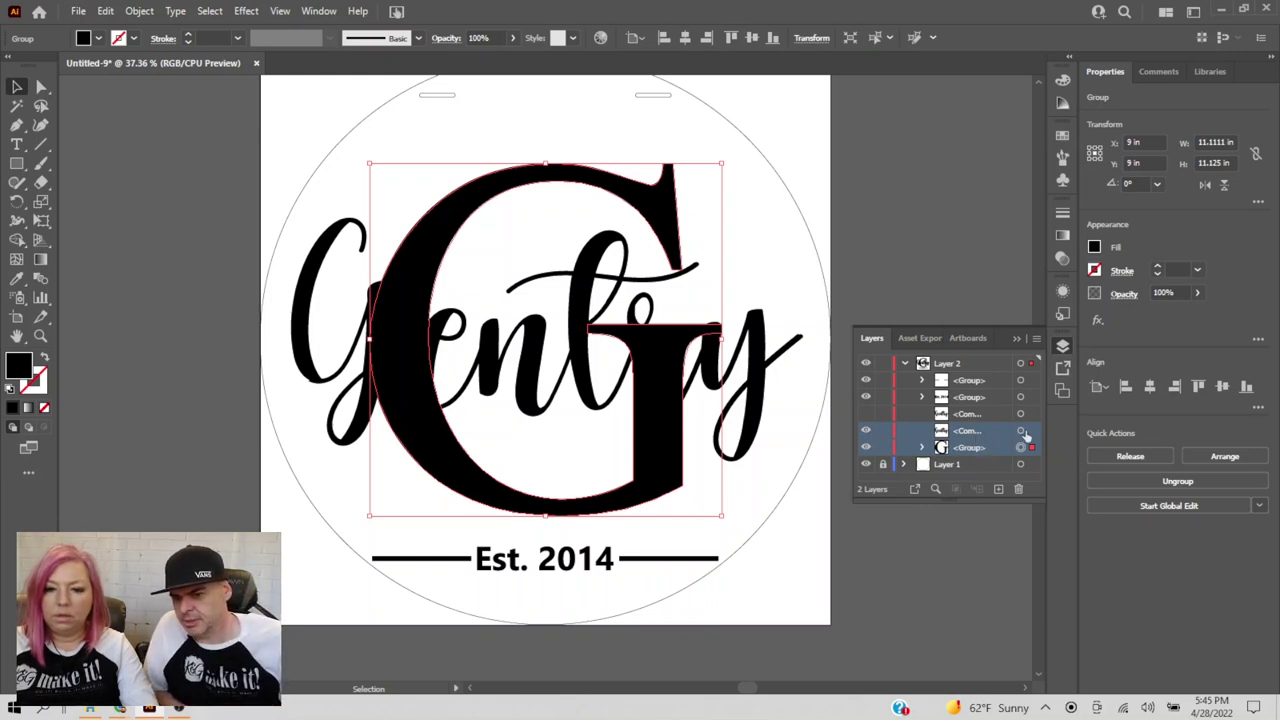
{"action": "left_click", "coordinate": [1022, 430], "text": "shift"}
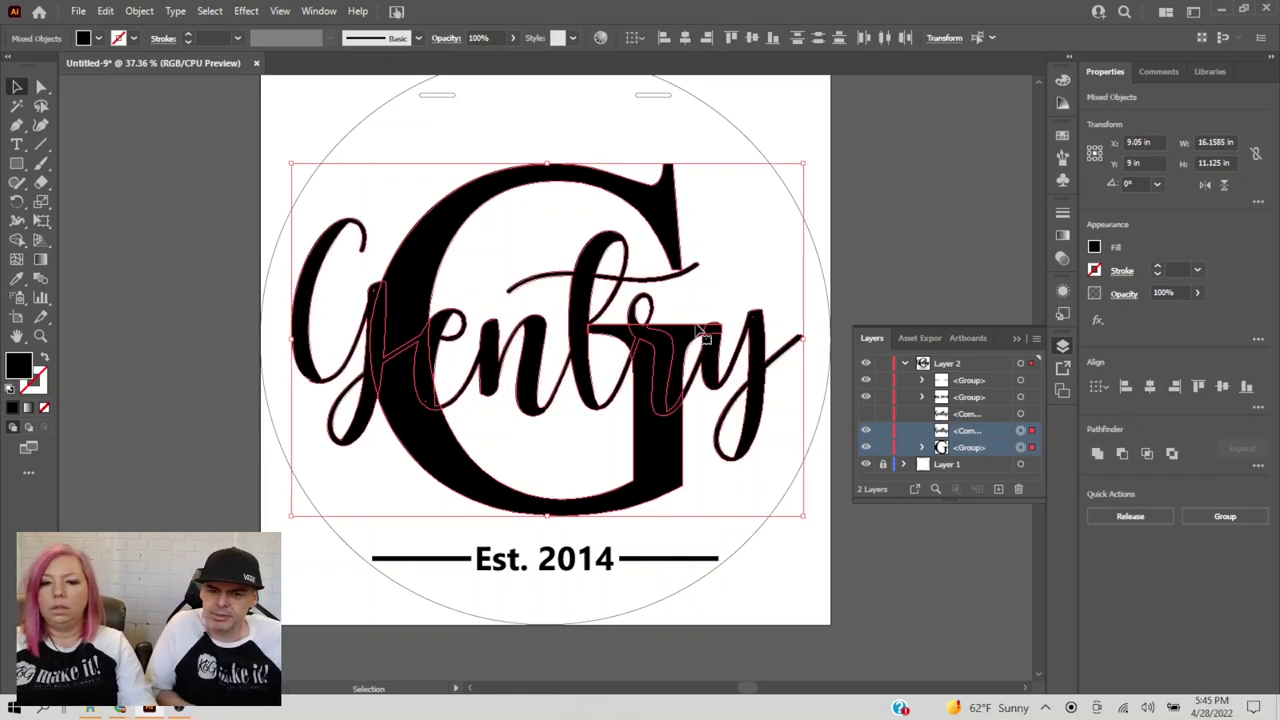
{"action": "left_click", "coordinate": [315, 12]}
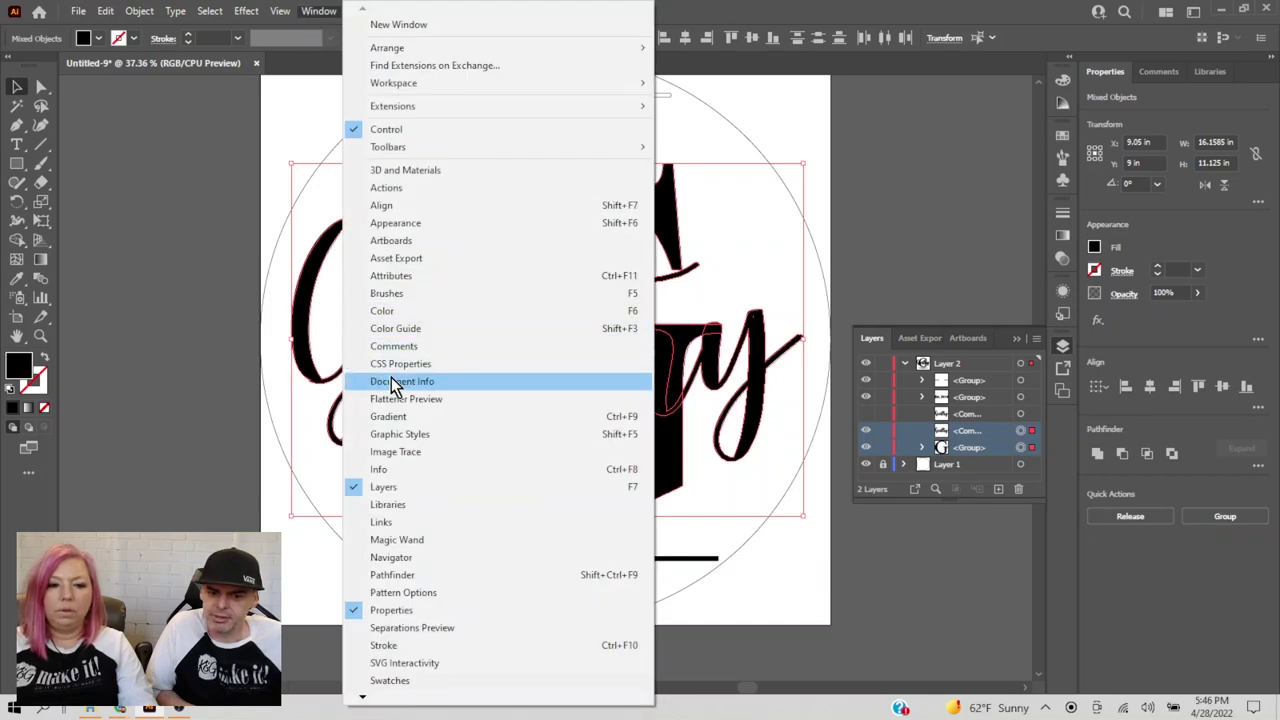
{"action": "left_click", "coordinate": [398, 576]}
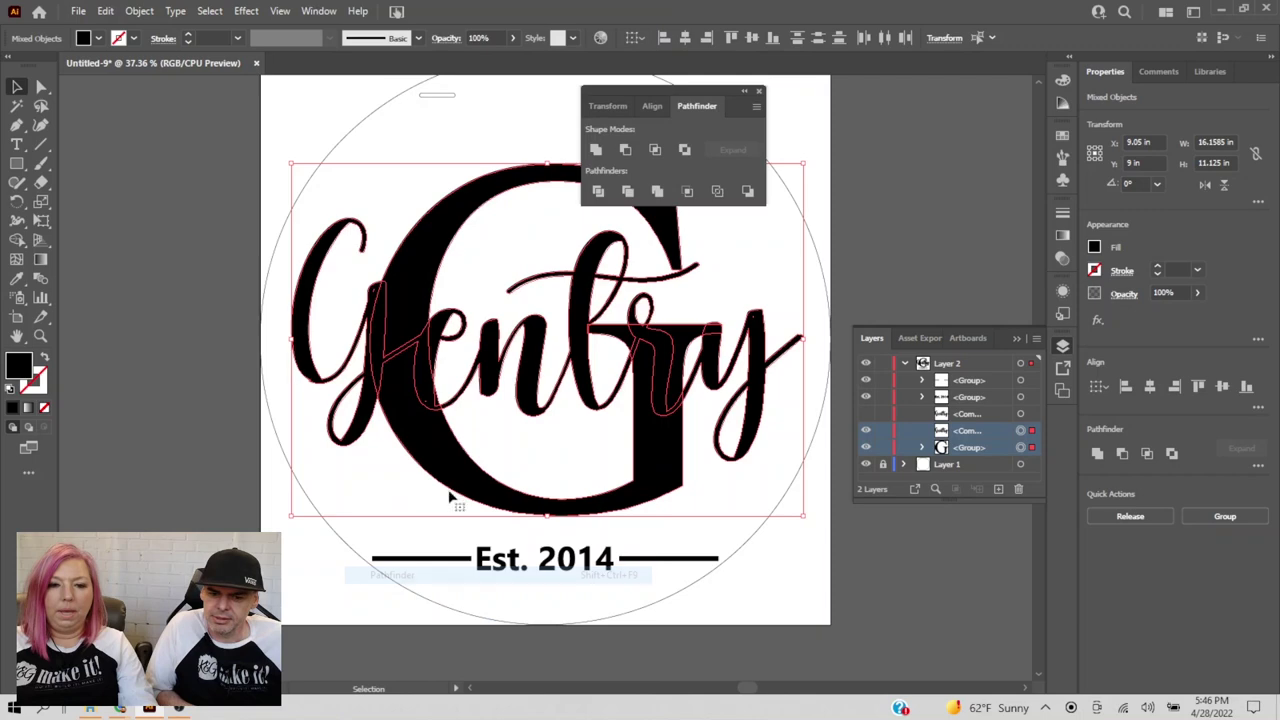
{"action": "left_click", "coordinate": [597, 151]}
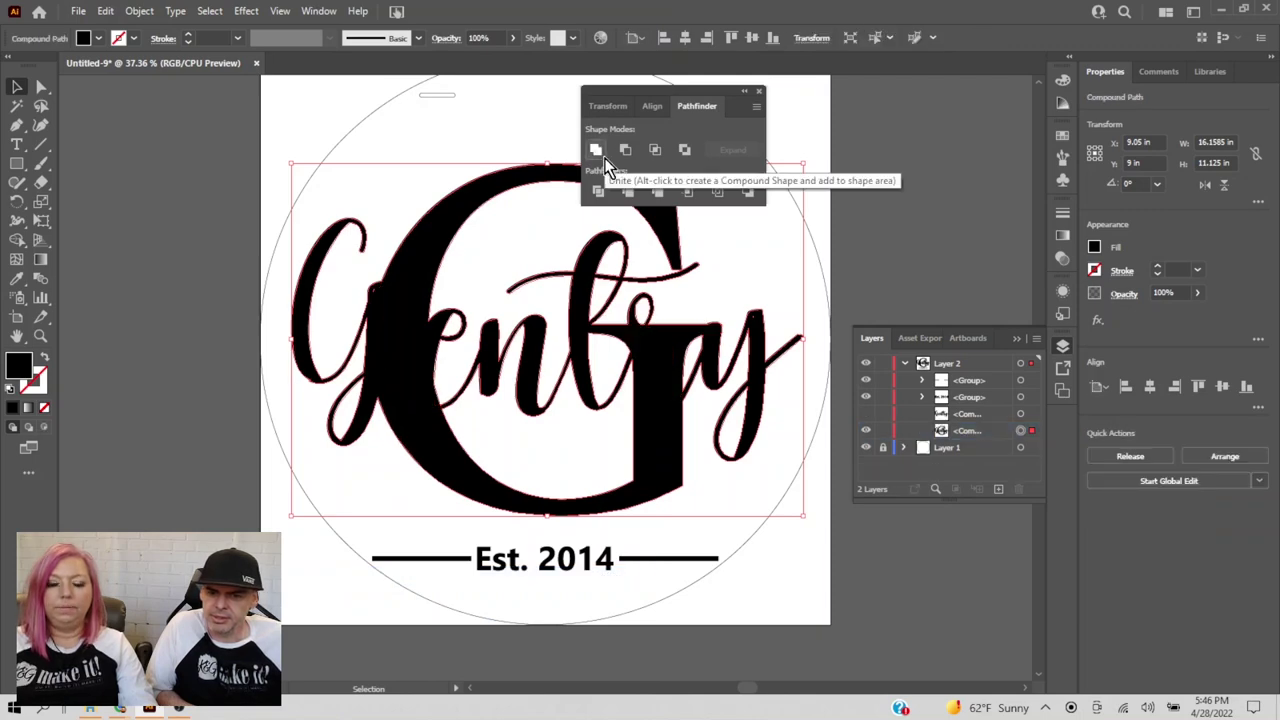
{"action": "left_click", "coordinate": [759, 92]}
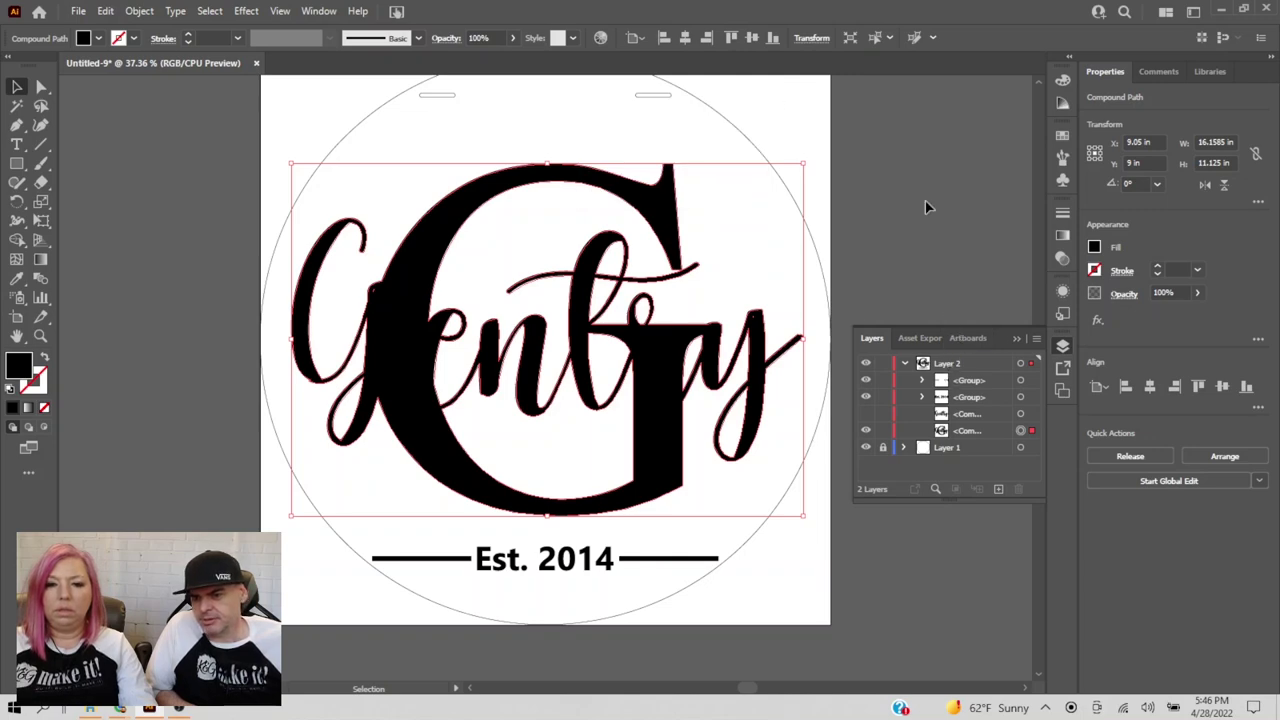
- Fill the united "G" and surname shape with light grey, after trying a dark grey swatch
{"action": "left_click", "coordinate": [723, 243]}
{"action": "left_click", "coordinate": [650, 225]}
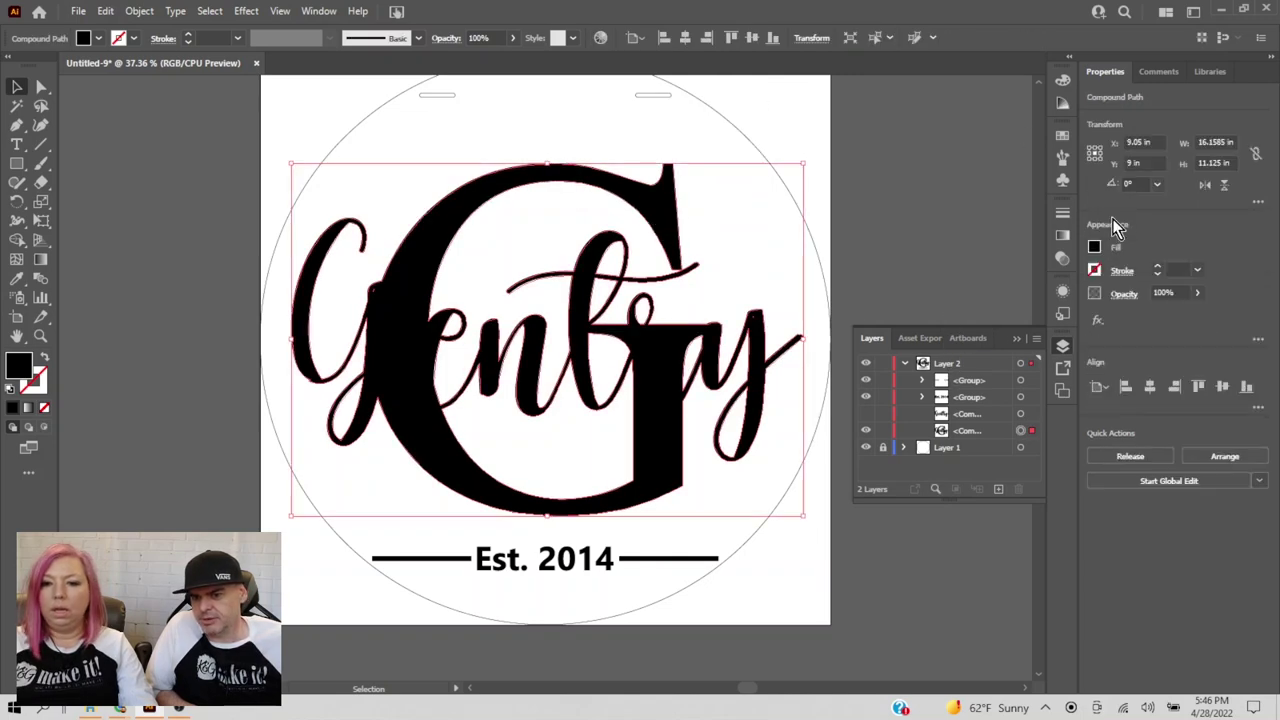
{"action": "left_click", "coordinate": [1093, 247]}
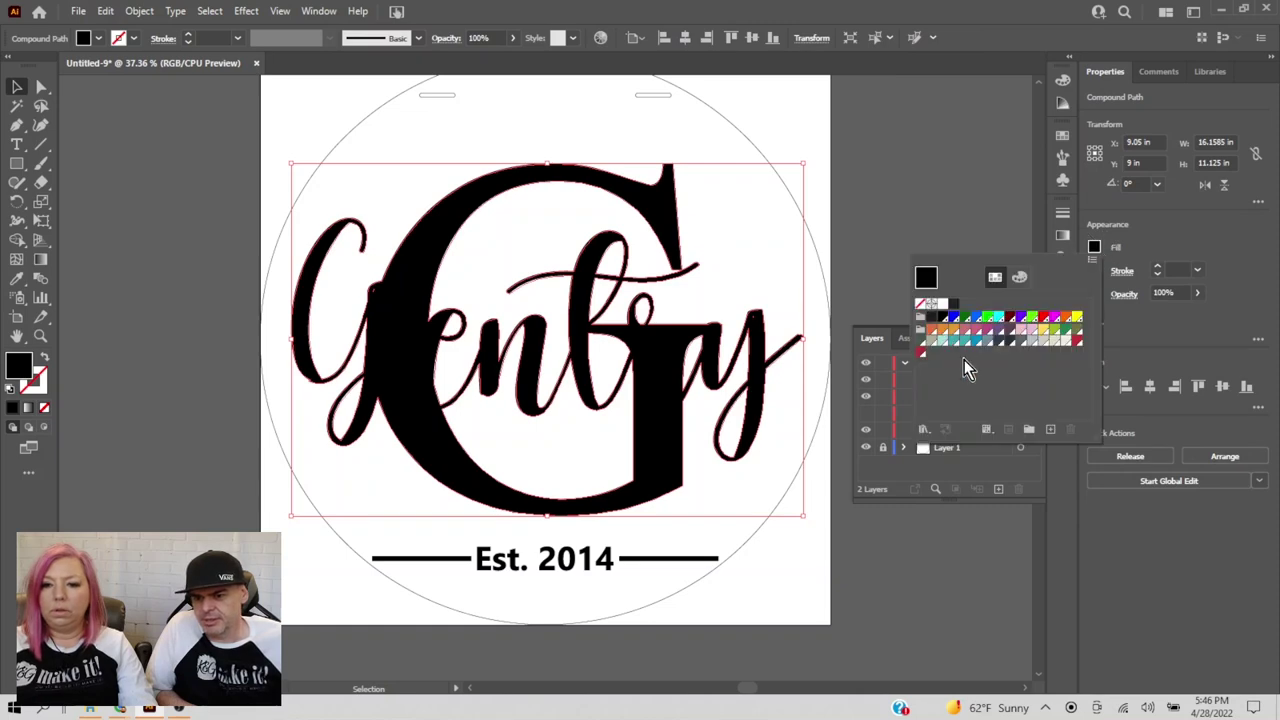
{"action": "left_click", "coordinate": [1022, 345]}
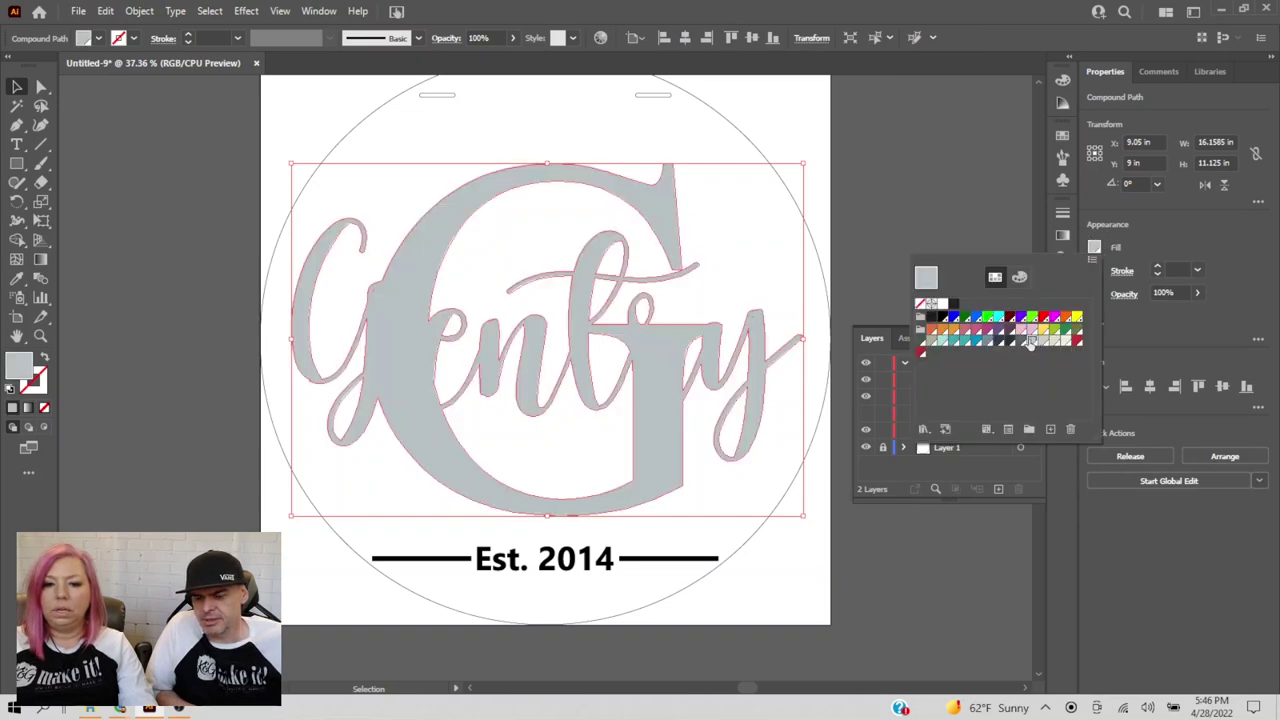
{"action": "left_click", "coordinate": [1014, 343]}
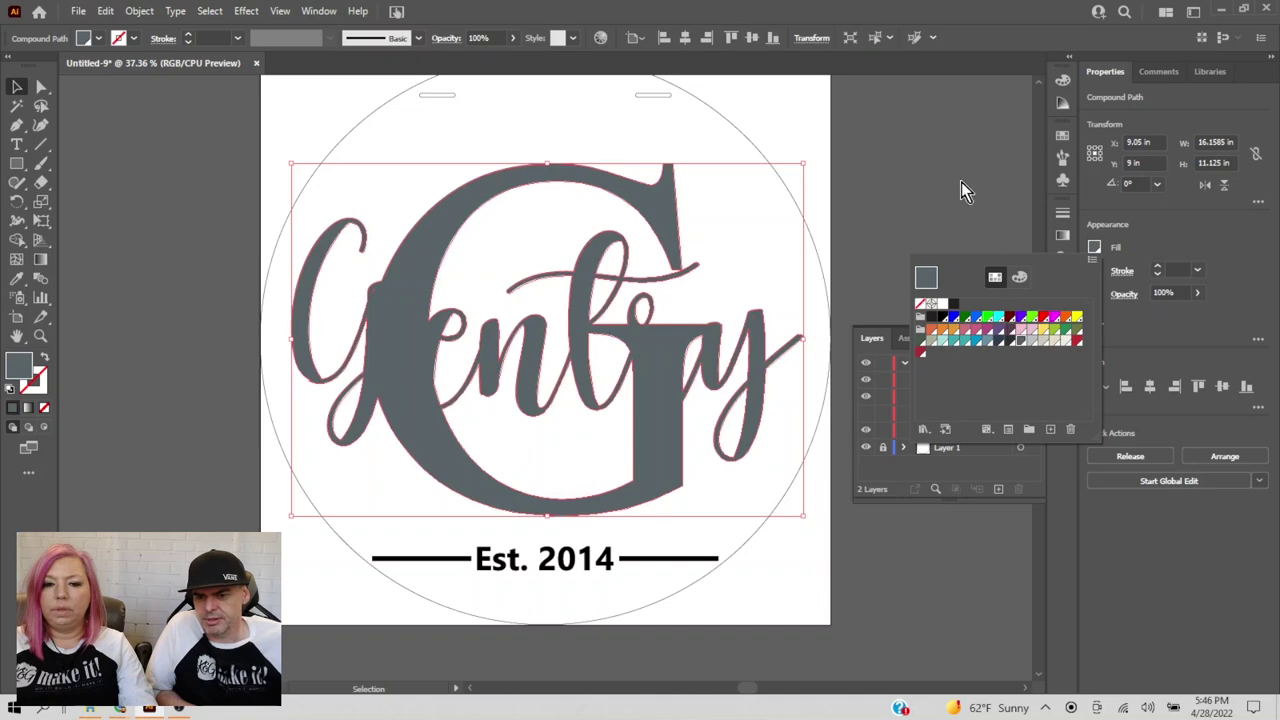
{"action": "left_click", "coordinate": [1032, 342]}
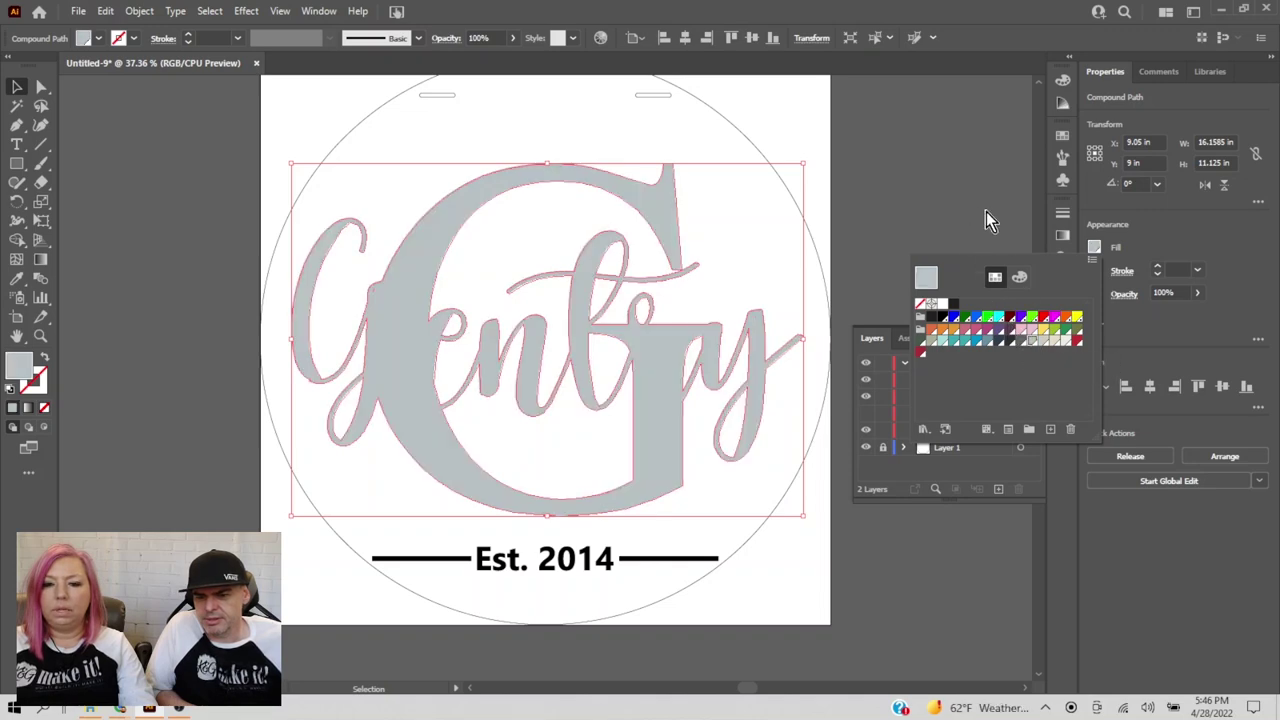
{"action": "left_click", "coordinate": [979, 193]}
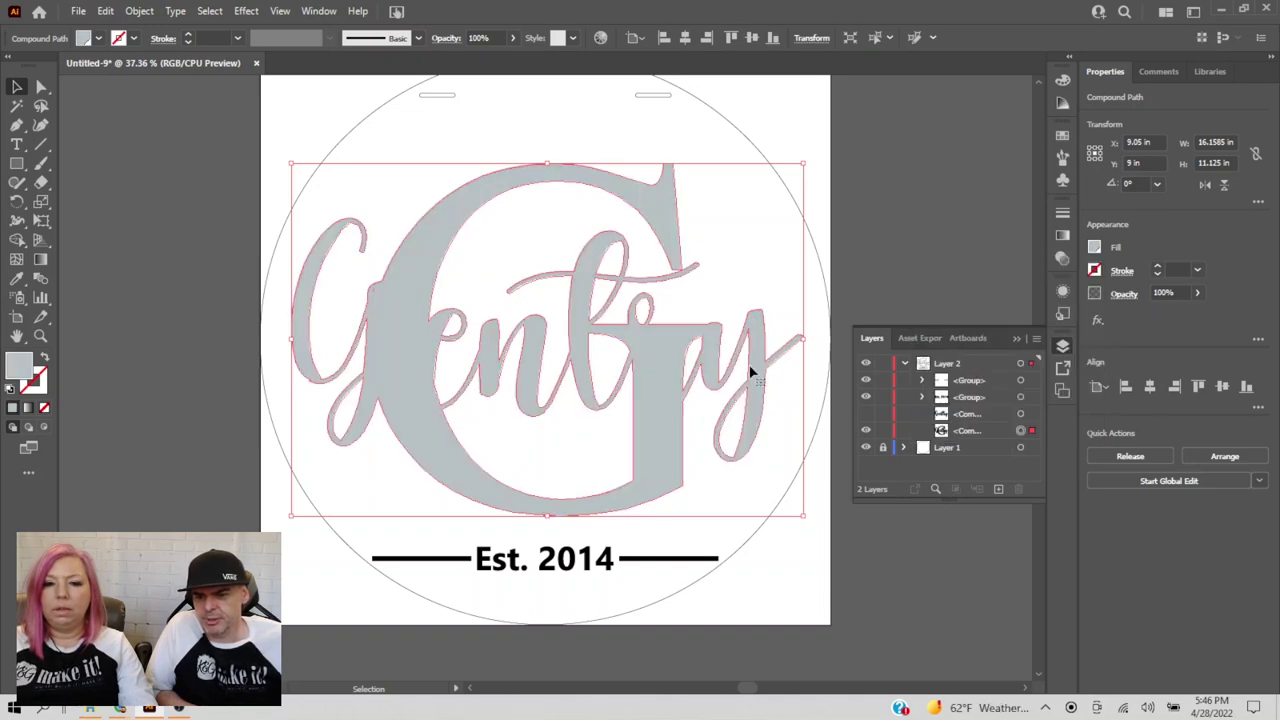
- Show the hidden black surname copy above the grey shape and deselect the artwork
{"action": "left_click", "coordinate": [882, 447]}
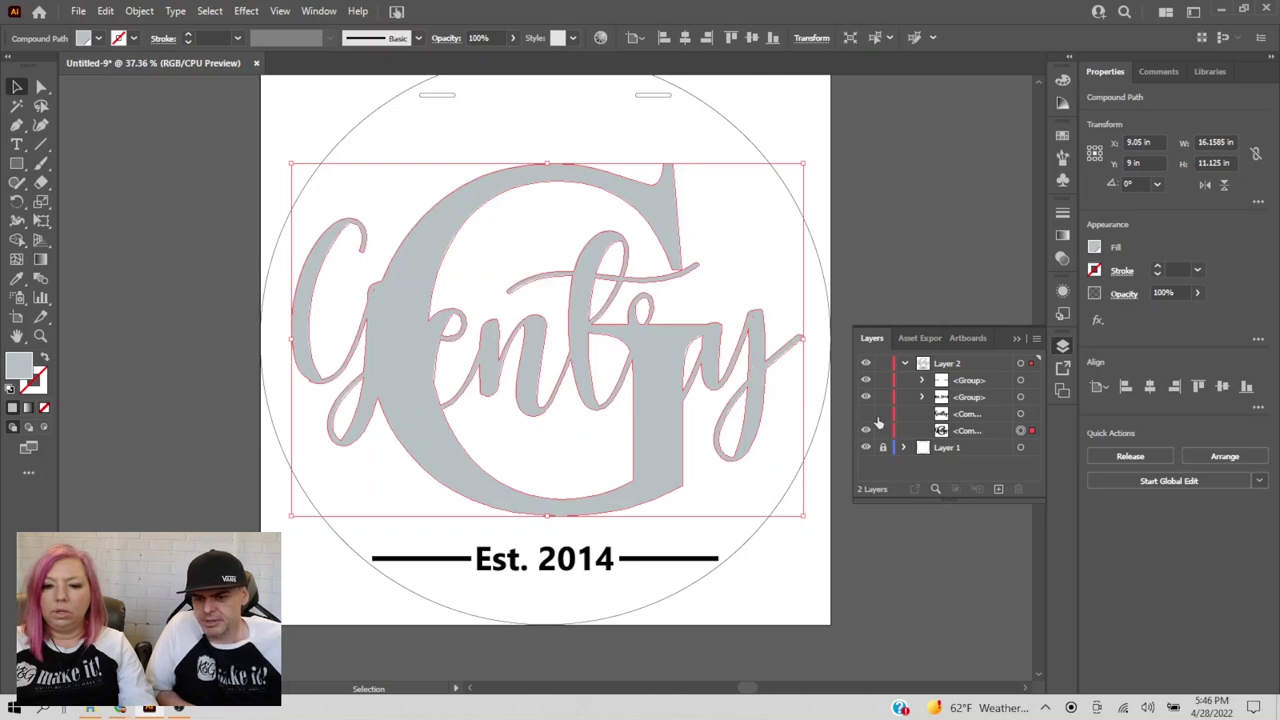
{"action": "left_click", "coordinate": [866, 416]}
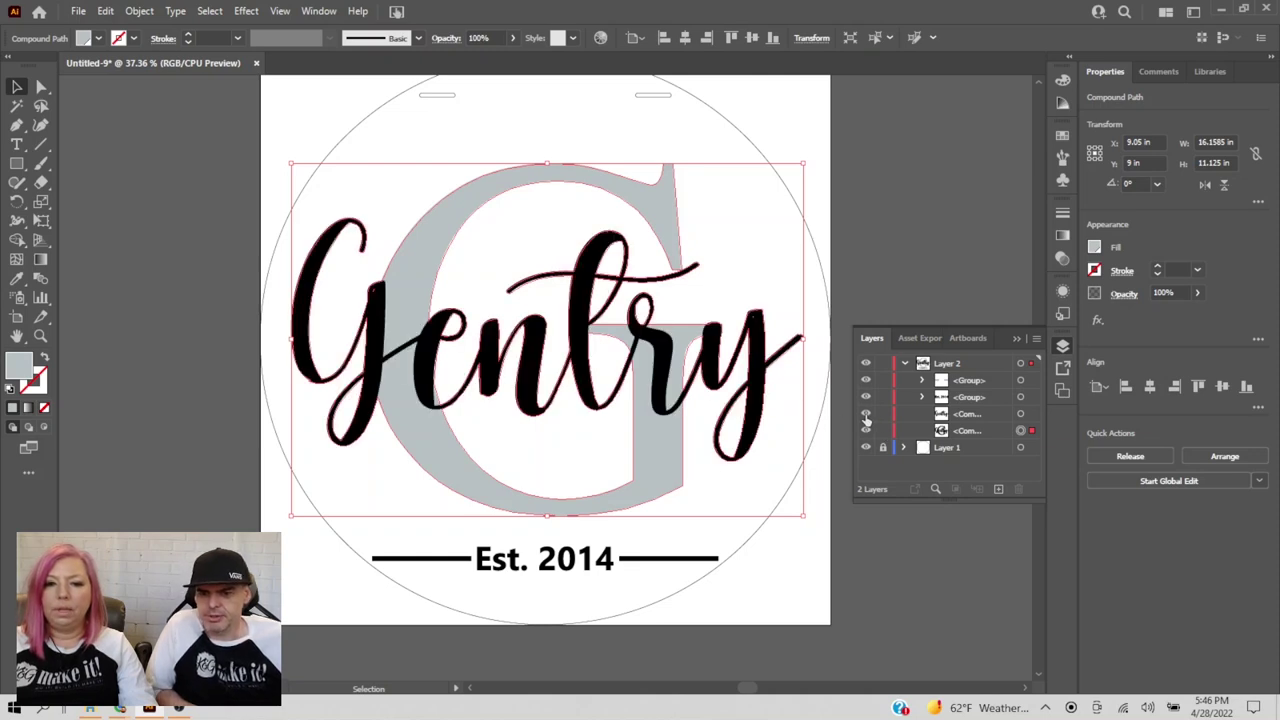
{"action": "left_click", "coordinate": [916, 240]}
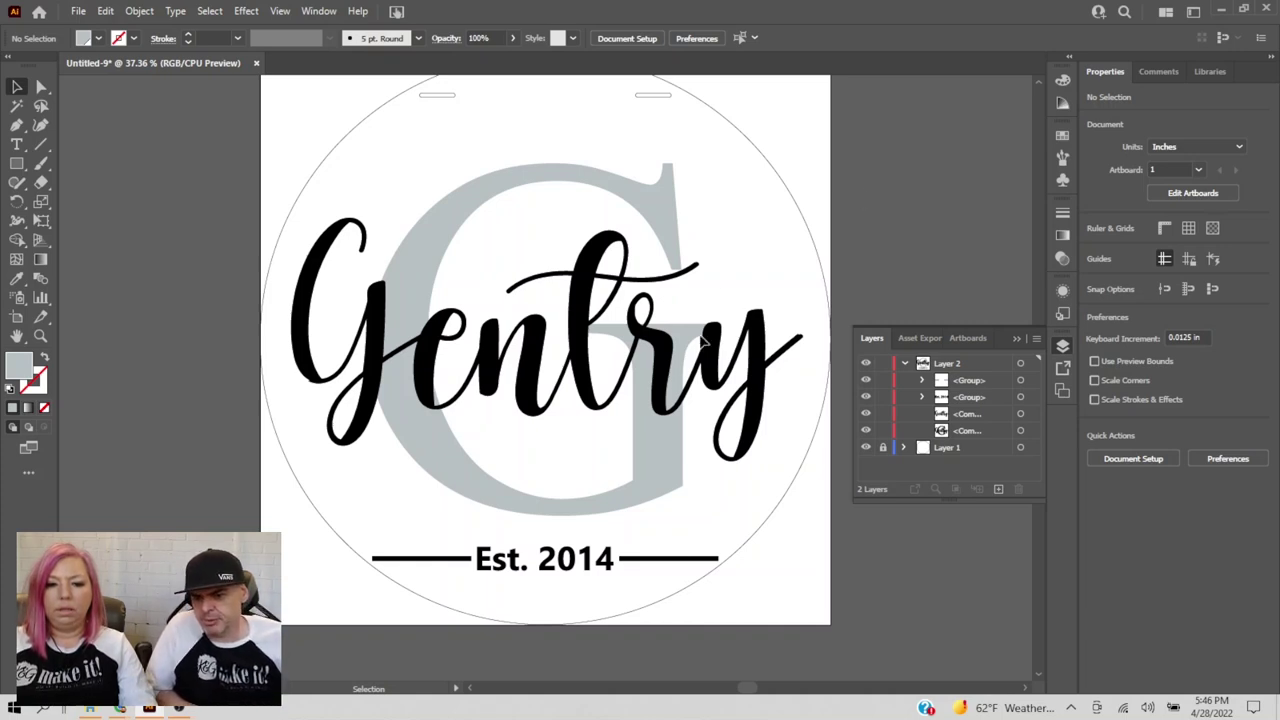
- Duplicate the "G", script surname, "Est. 2014" and both bars, placing the copy outside the artboard on its right side
{"action": "left_click_drag", "start_coordinate": [667, 577], "coordinate": [372, 187]}
{"action": "left_click_drag", "start_coordinate": [404, 185], "coordinate": [431, 157]}
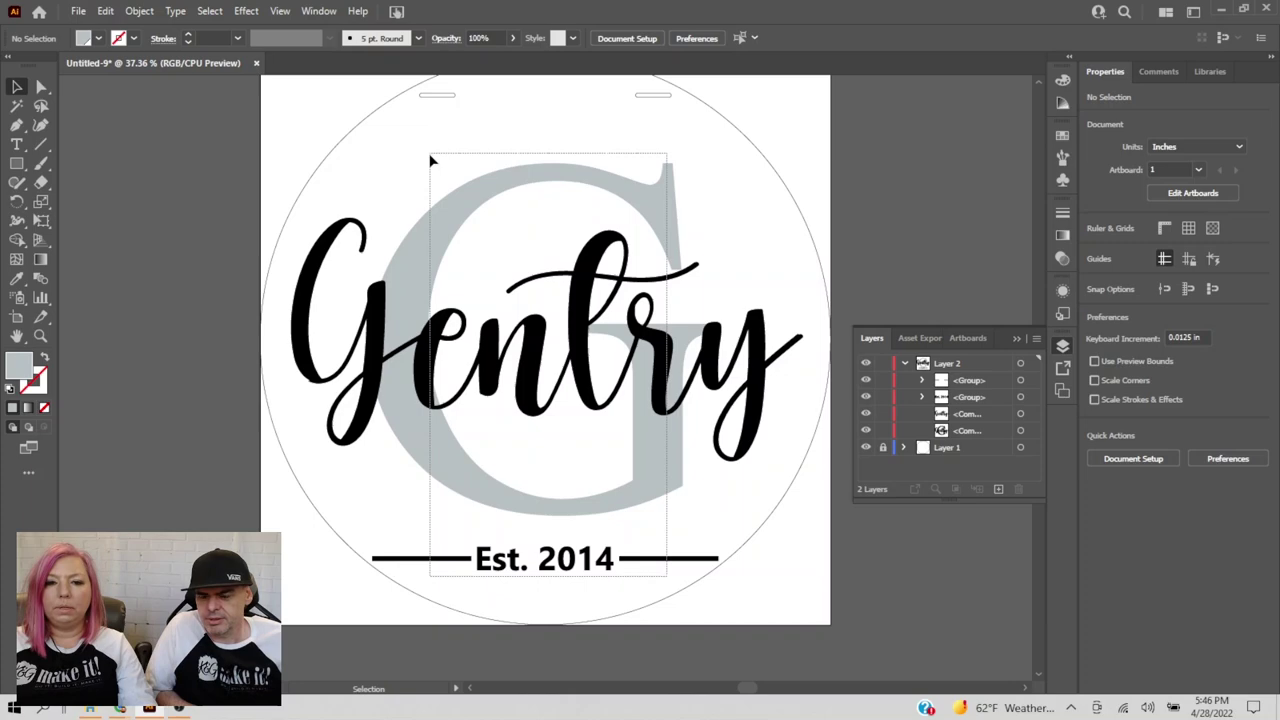
{"action": "left_click_drag", "start_coordinate": [431, 160], "coordinate": [431, 160]}
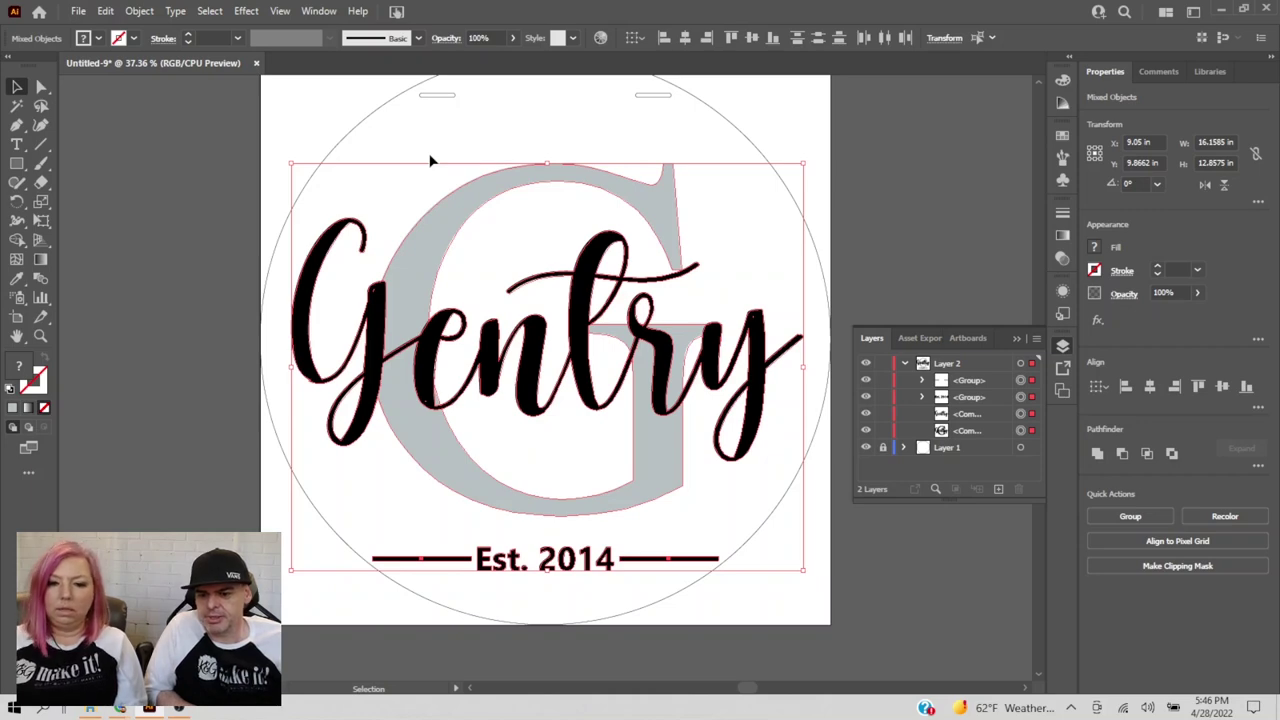
{"action": "key", "text": "a"}
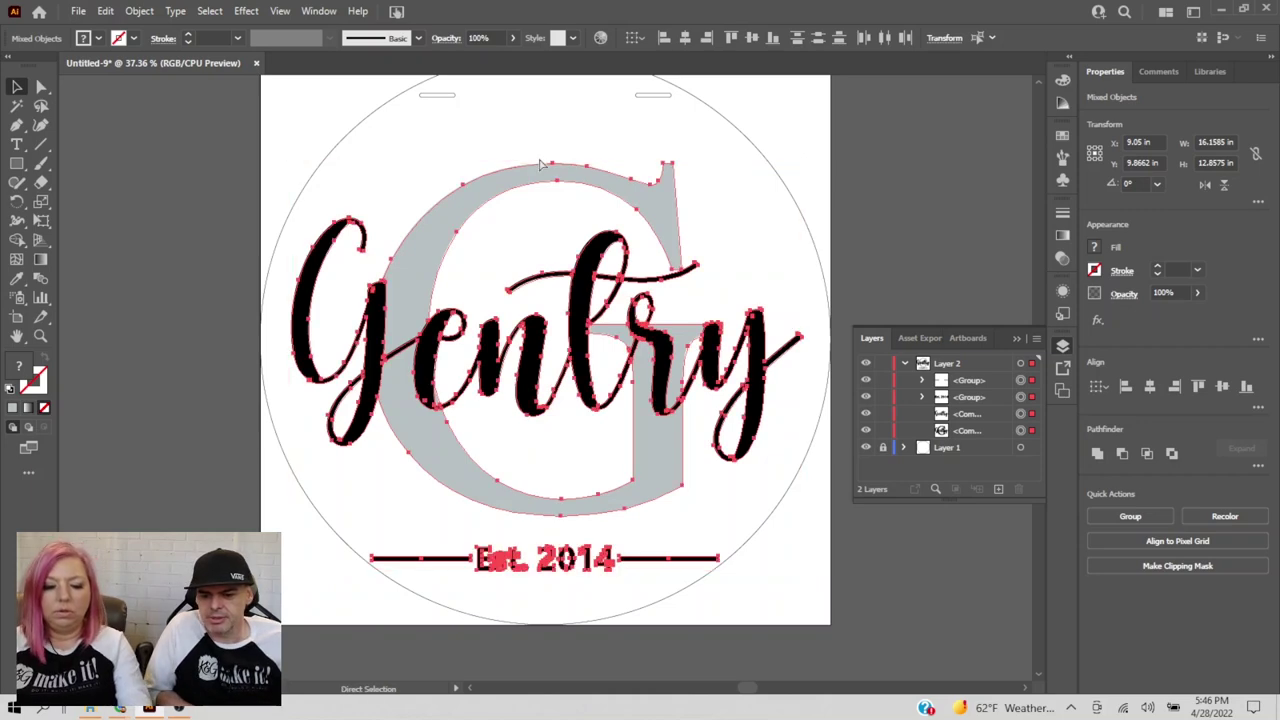
{"action": "key", "text": "v"}
{"action": "left_click_drag", "start_coordinate": [540, 161], "coordinate": [540, 172]}
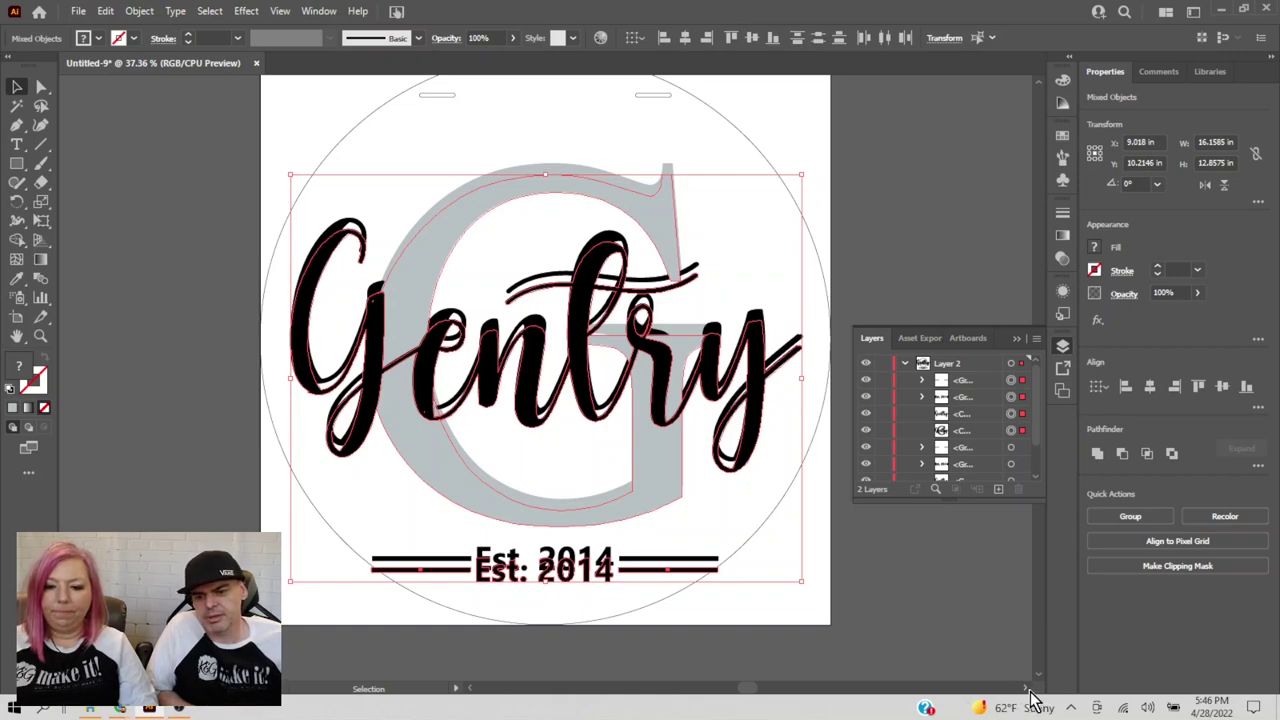
{"action": "scroll", "coordinate": [1028, 694], "scroll_direction": "right", "scroll_amount": 5}
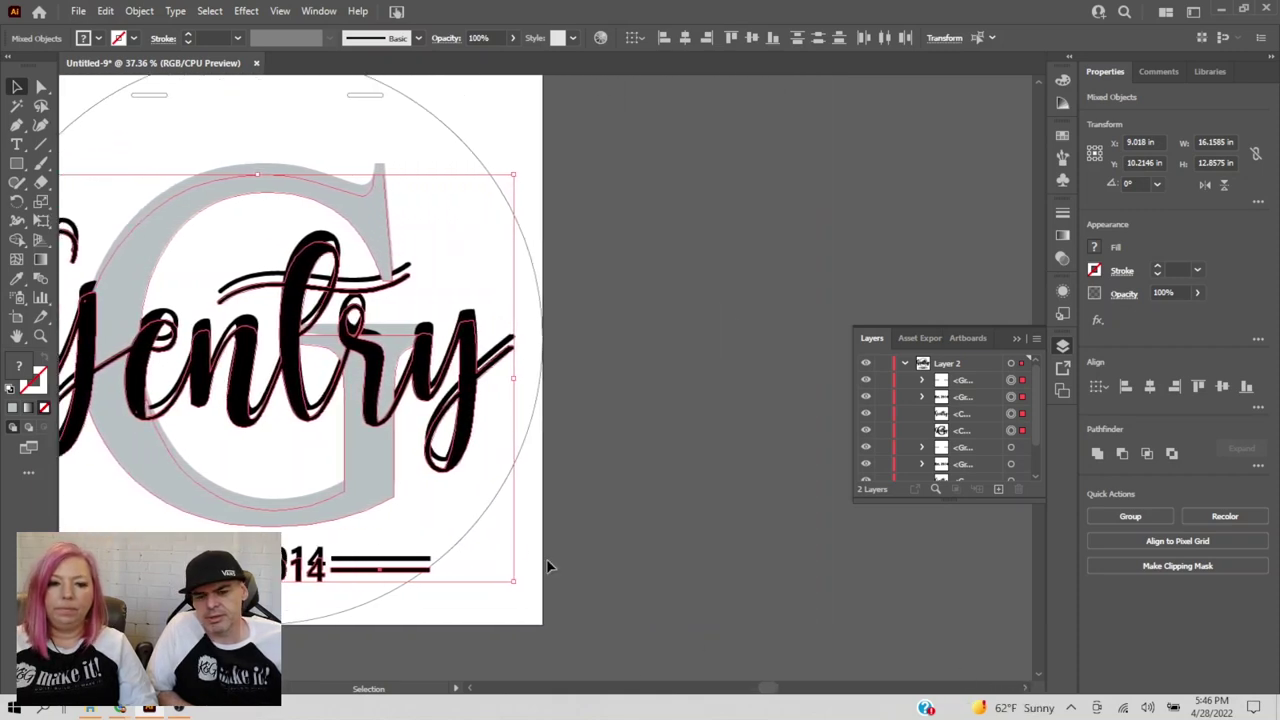
{"action": "left_click_drag", "start_coordinate": [368, 370], "coordinate": [927, 332]}
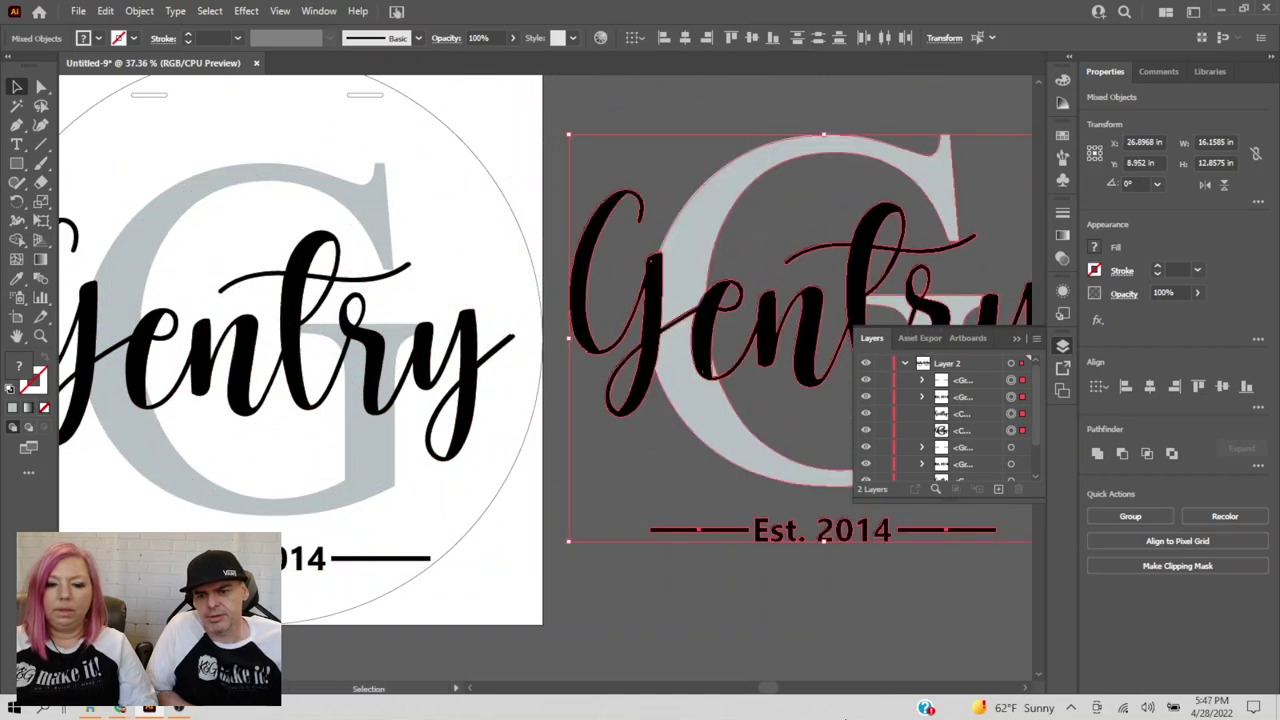
- Move the copied black script surname off its grey "G" backer to the empty area beside it
{"action": "scroll", "coordinate": [1025, 695], "scroll_direction": "right", "scroll_amount": 6}
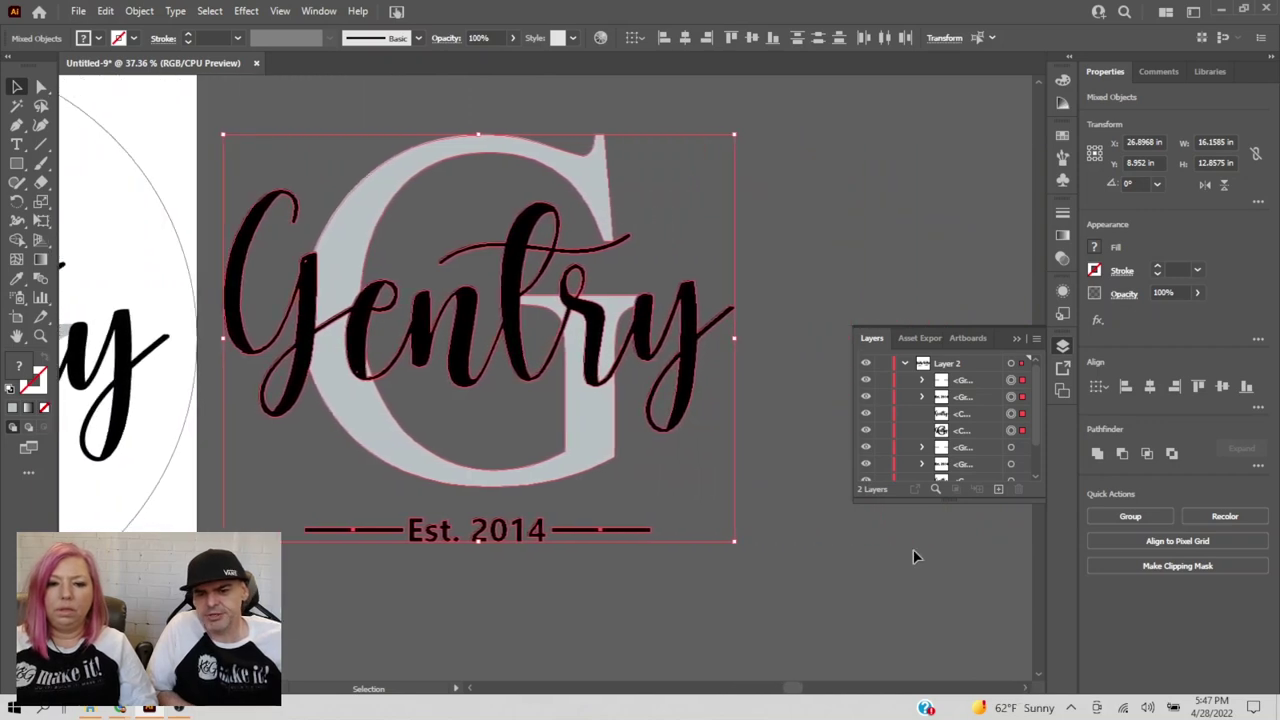
{"action": "left_click", "coordinate": [881, 248]}
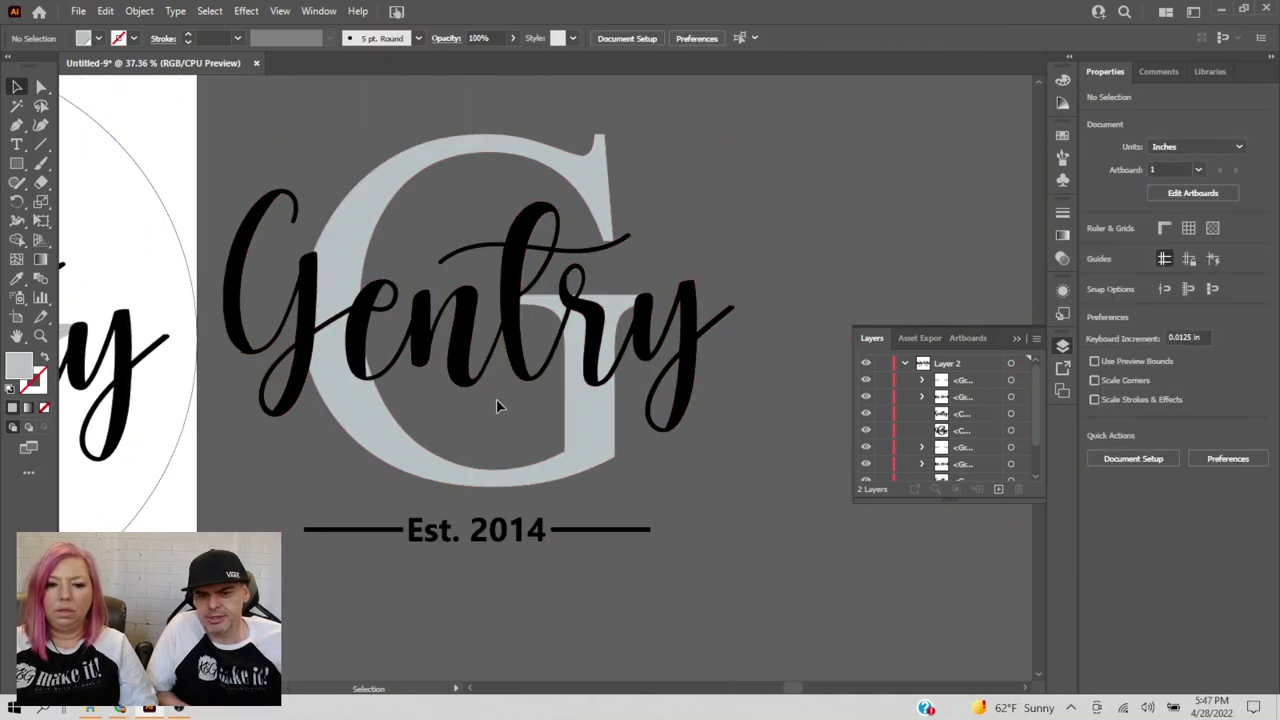
{"action": "left_click_drag", "start_coordinate": [510, 287], "coordinate": [997, 210]}
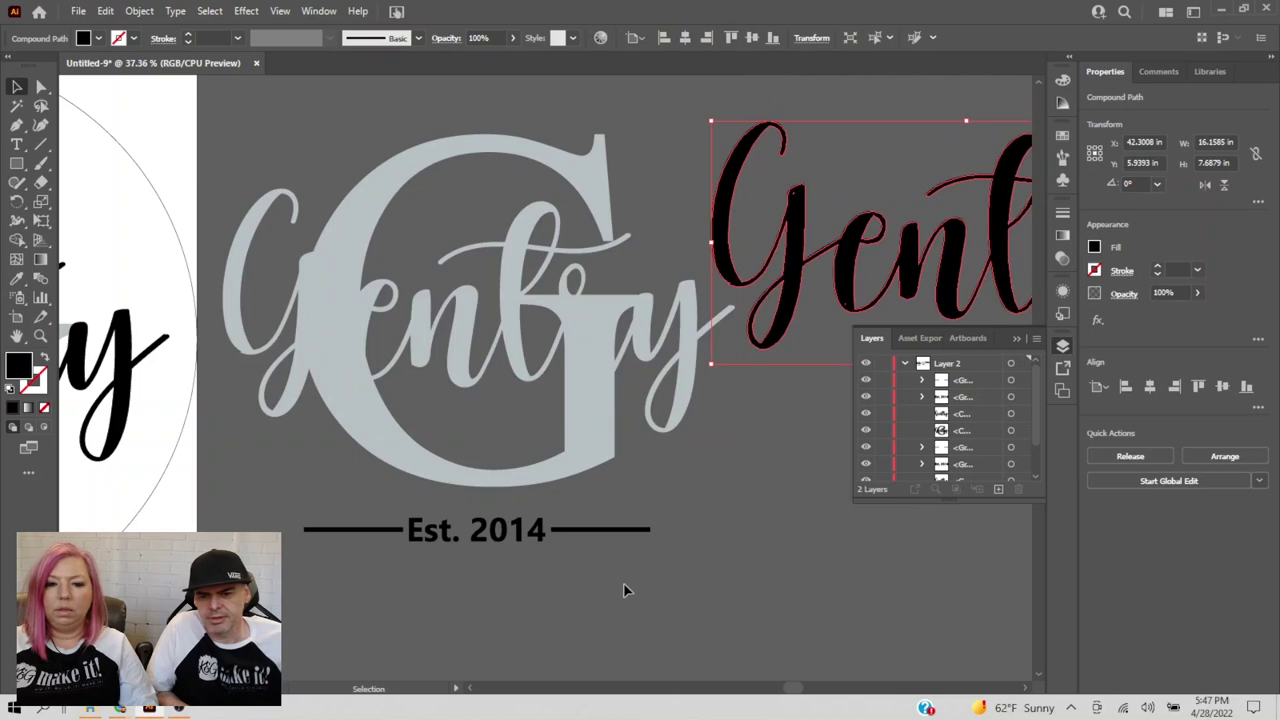
{"action": "left_click", "coordinate": [626, 593]}
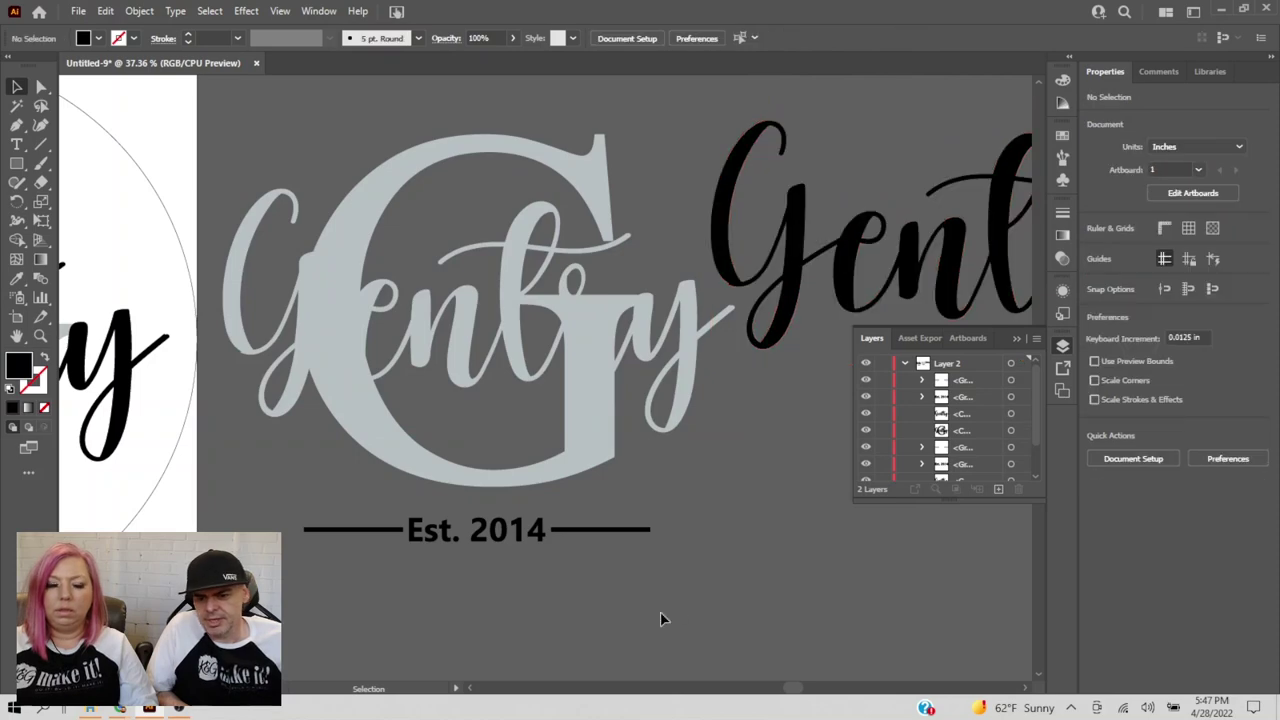
- Remove the fill from all the copied artwork beside the artboard, including the separated surname
{"action": "left_click", "coordinate": [567, 340]}
{"action": "left_click_drag", "start_coordinate": [774, 577], "coordinate": [365, 173]}
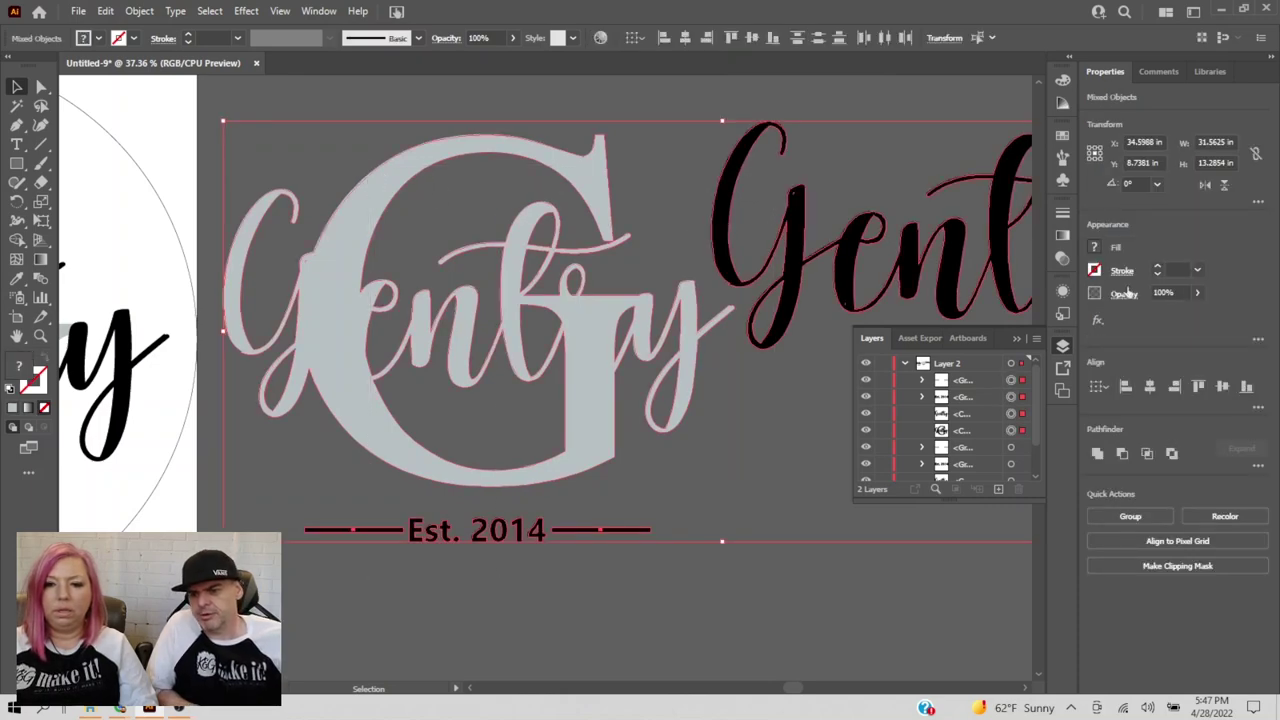
{"action": "left_click", "coordinate": [1097, 250]}
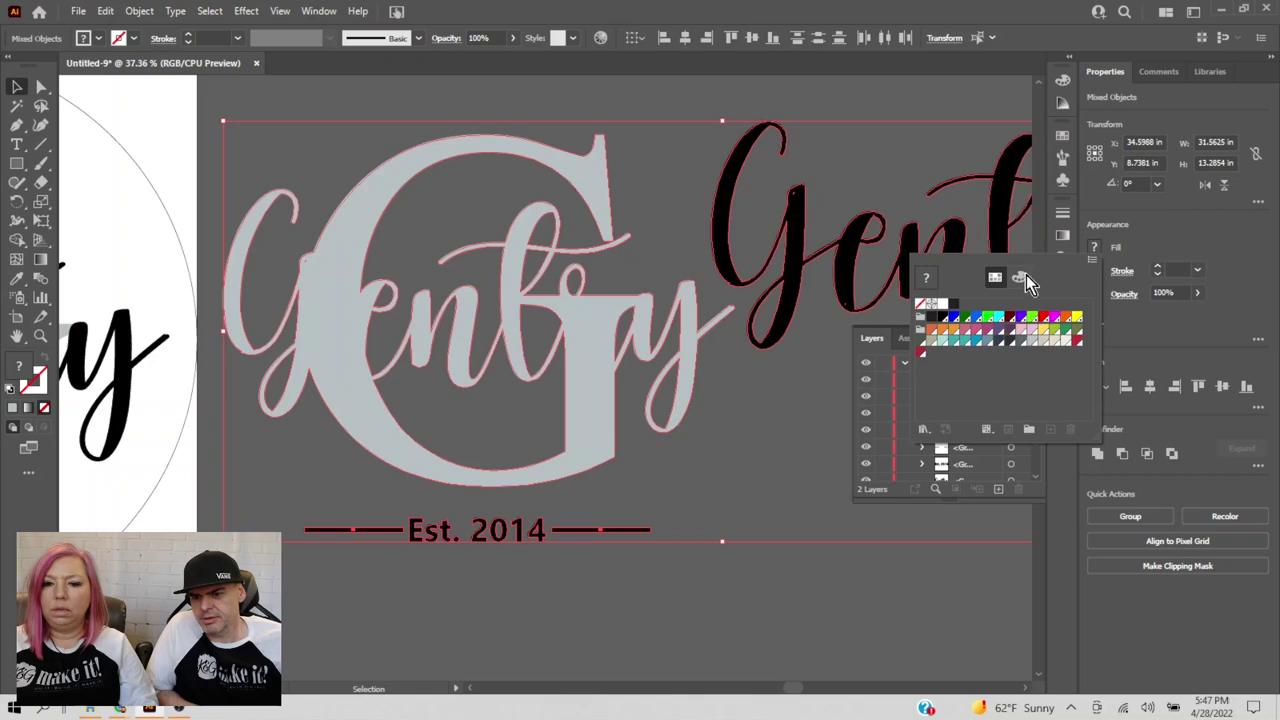
{"action": "left_click", "coordinate": [924, 304]}
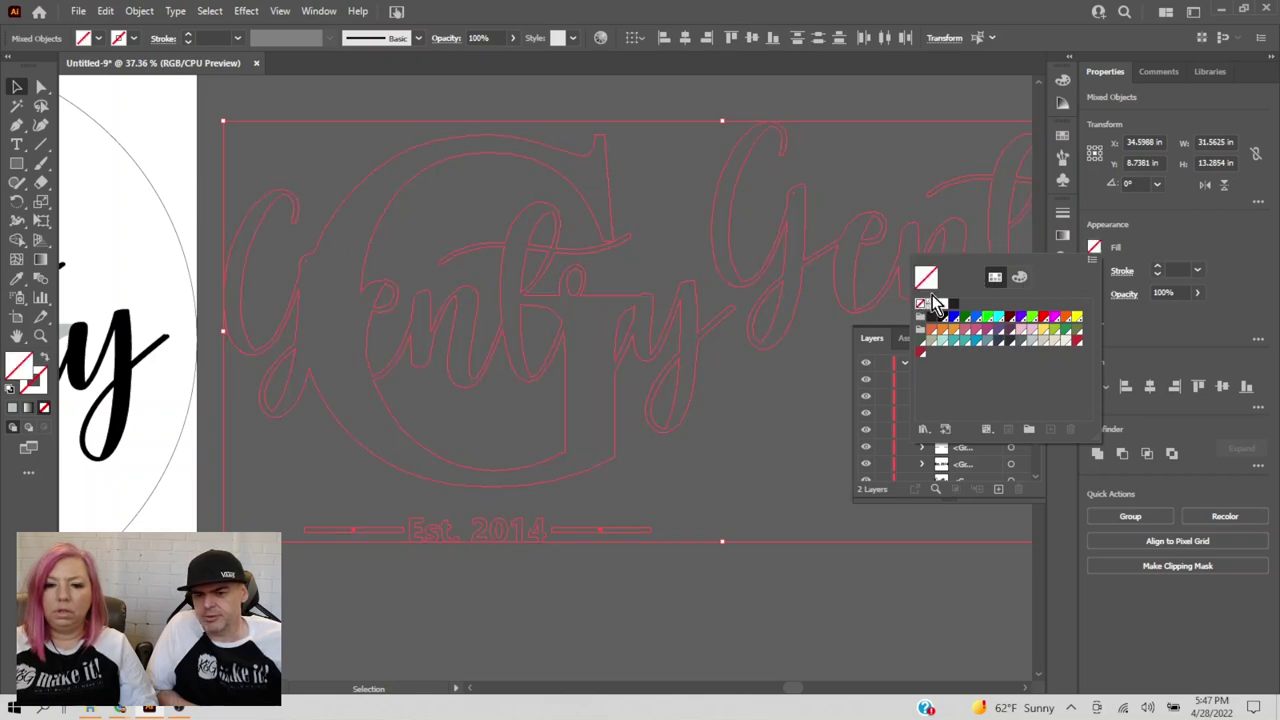
- Give the copied artwork beside the artboard a red 1 px stroke and deselect it
{"action": "left_click", "coordinate": [1124, 272]}
{"action": "left_click", "coordinate": [1095, 272]}
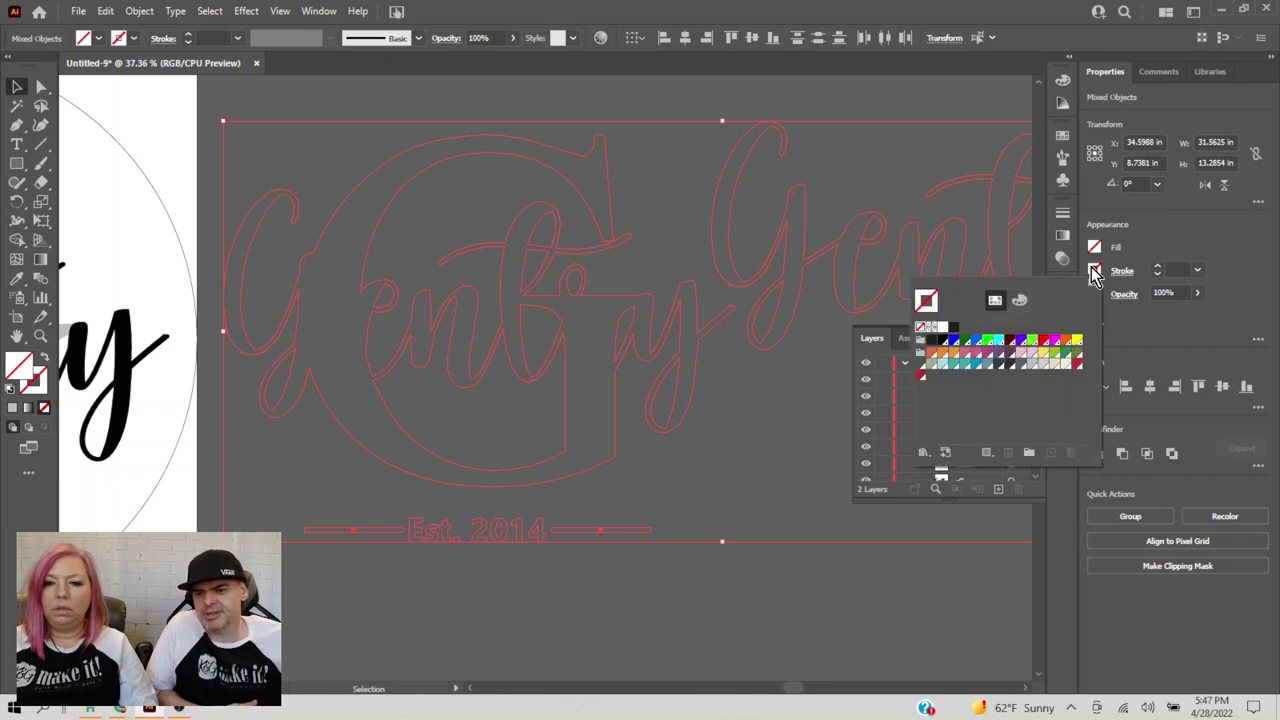
{"action": "left_click", "coordinate": [1044, 342]}
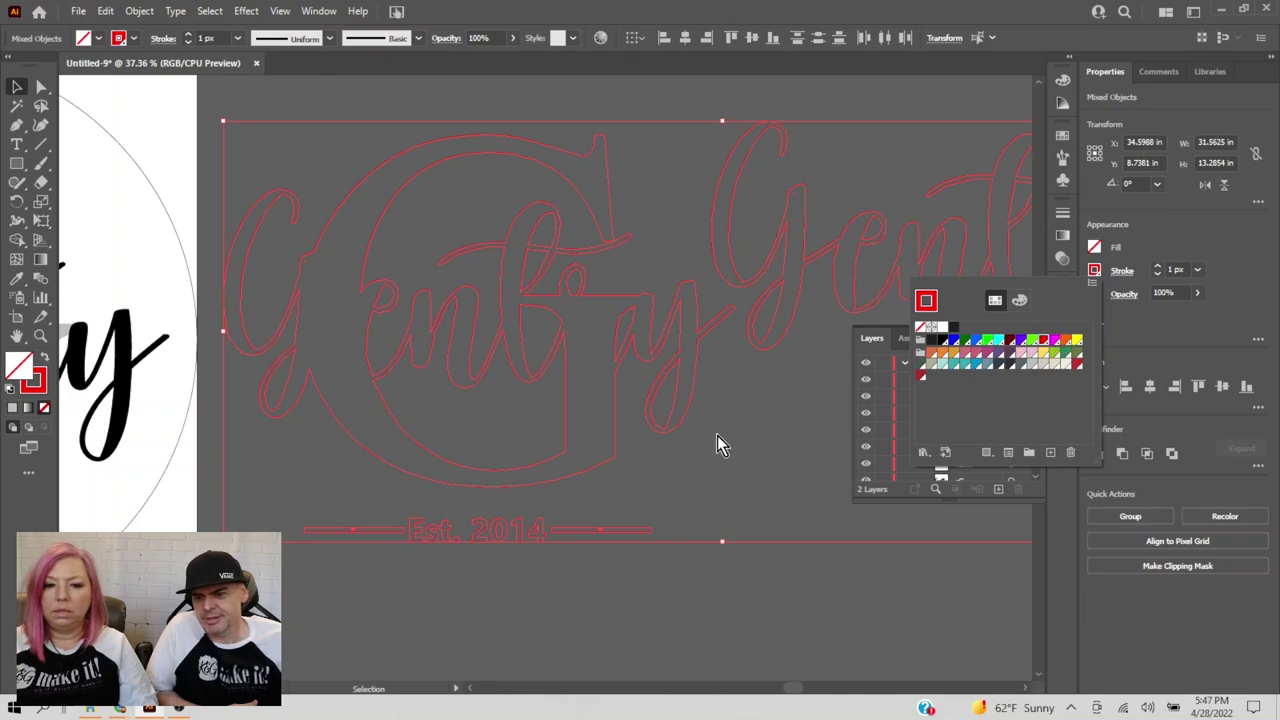
{"action": "key", "text": "Escape"}
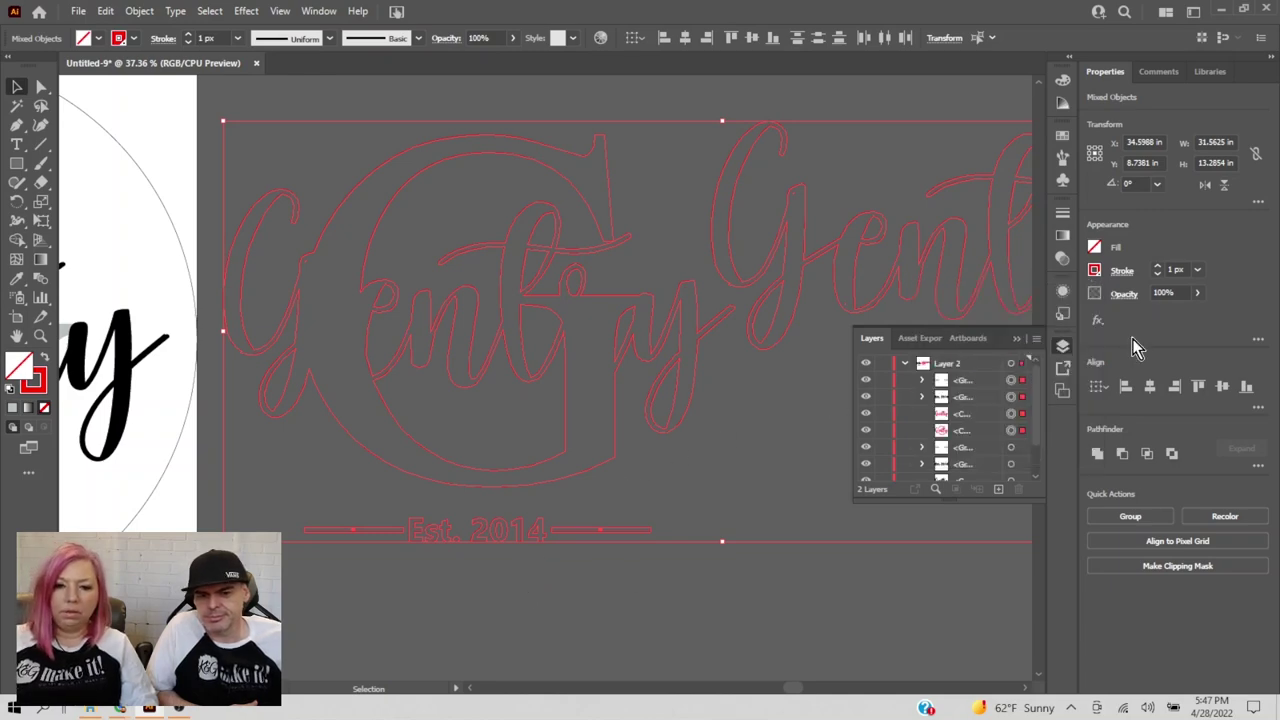
{"action": "left_click", "coordinate": [1020, 340]}
{"action": "left_click", "coordinate": [754, 560]}
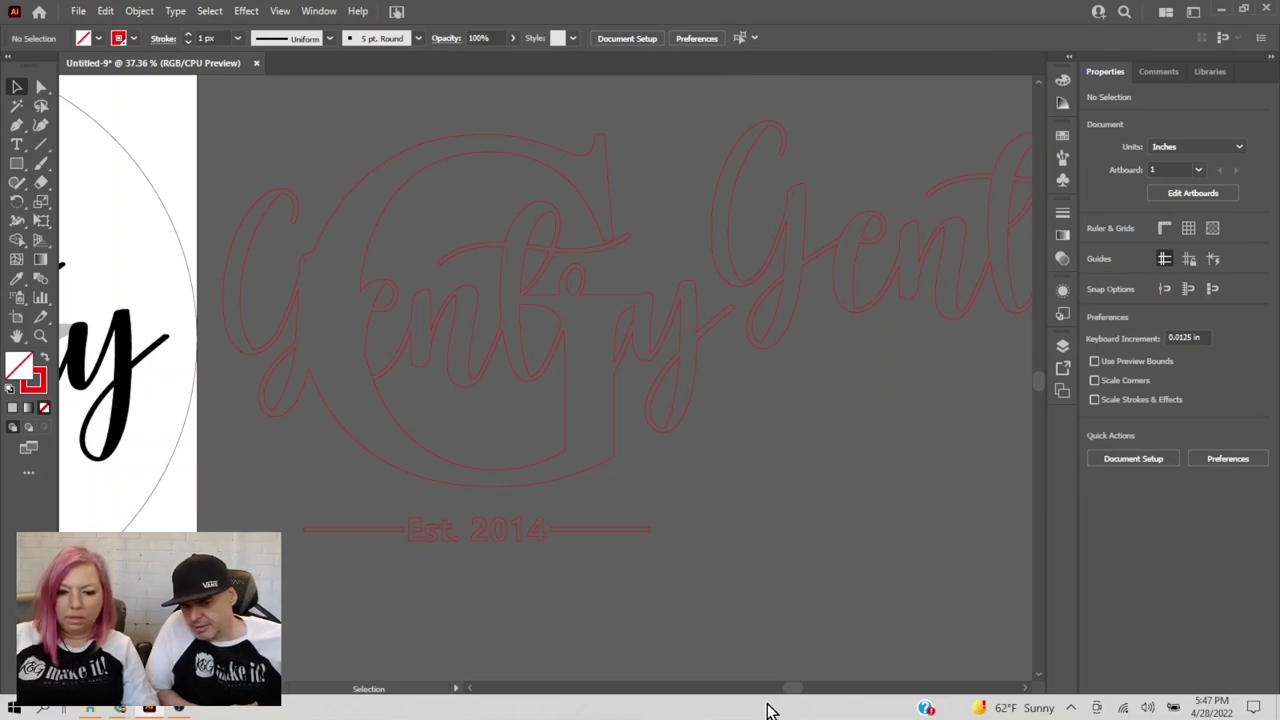
- Delete the black script surname from the original design on the artboard
{"action": "left_click_drag", "start_coordinate": [791, 689], "coordinate": [757, 713]}
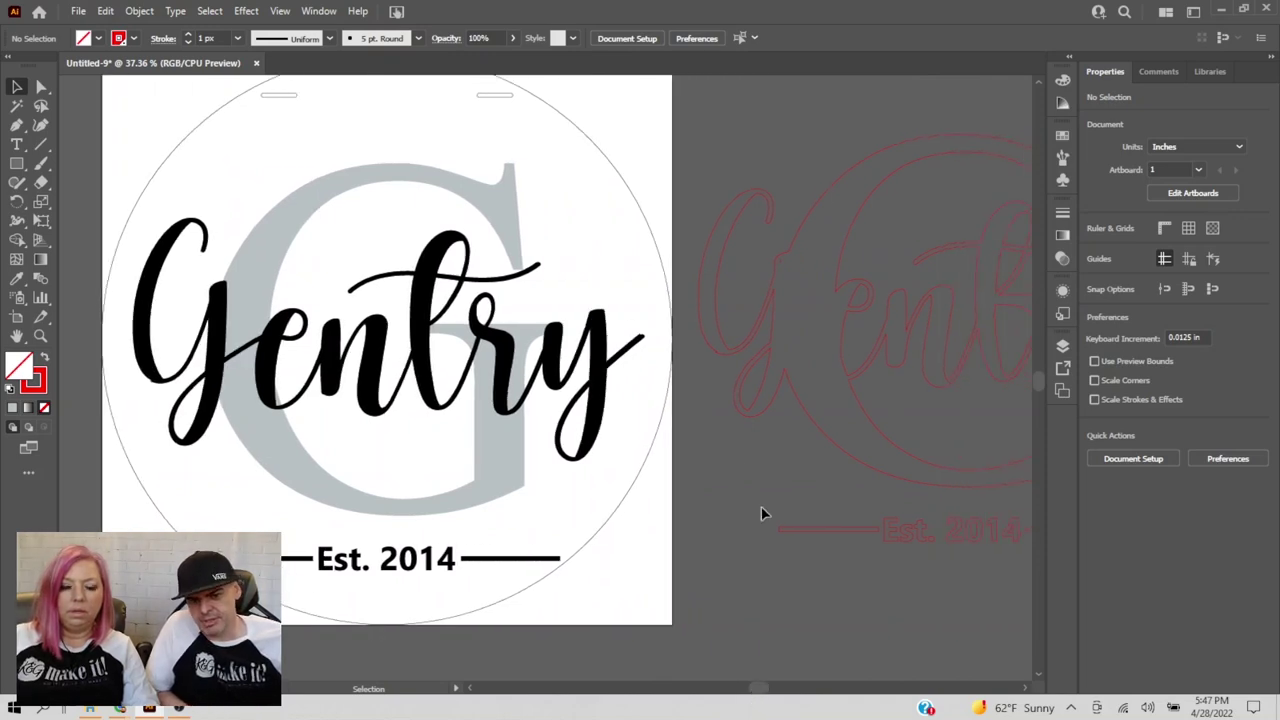
{"action": "left_click", "coordinate": [507, 352]}
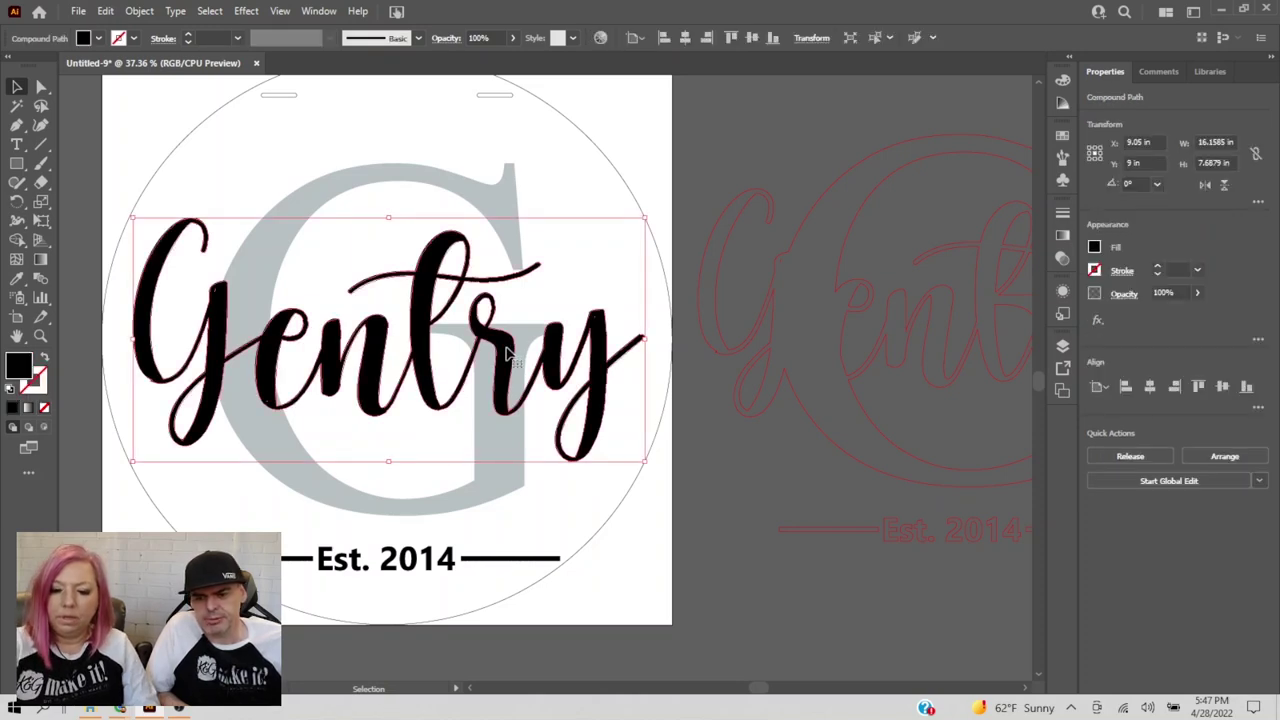
{"action": "key", "text": "ctrl+z"}
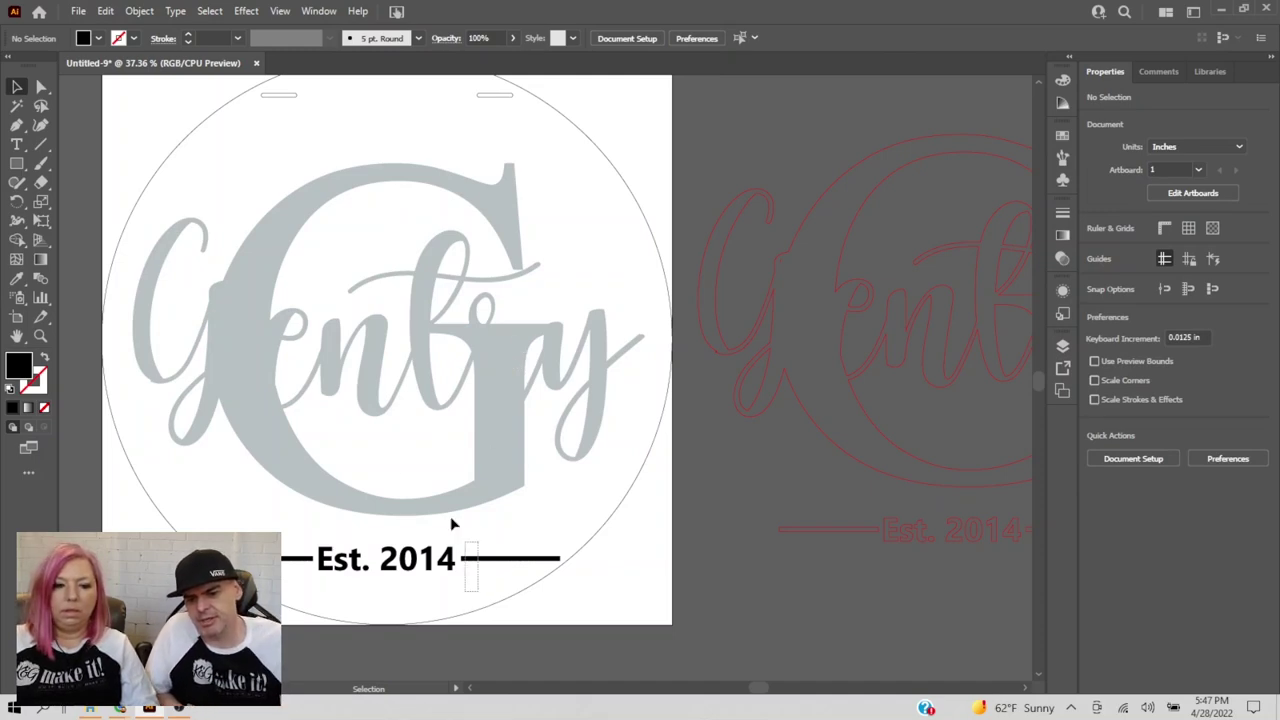
- Remove the fill from the artboard's united "G" and surname shape, "Est. 2014" and both bars
{"action": "key", "text": "ctrl+a"}
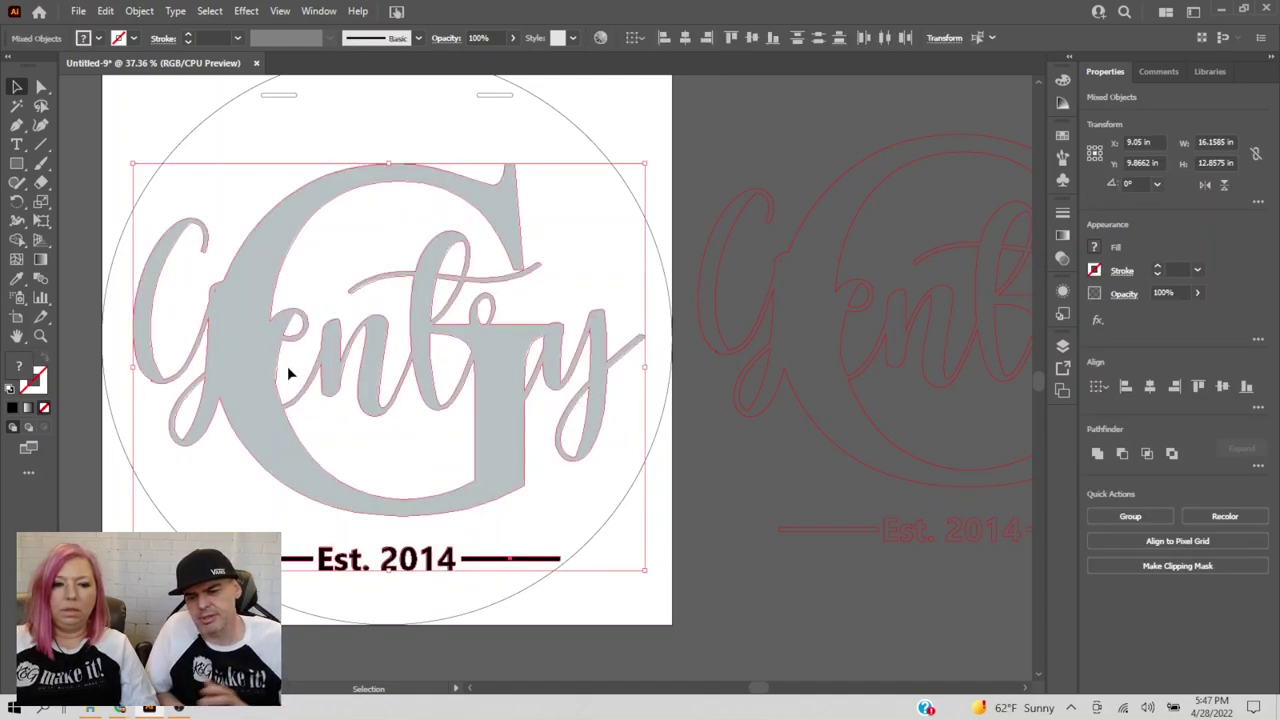
{"action": "left_click", "coordinate": [1093, 248]}
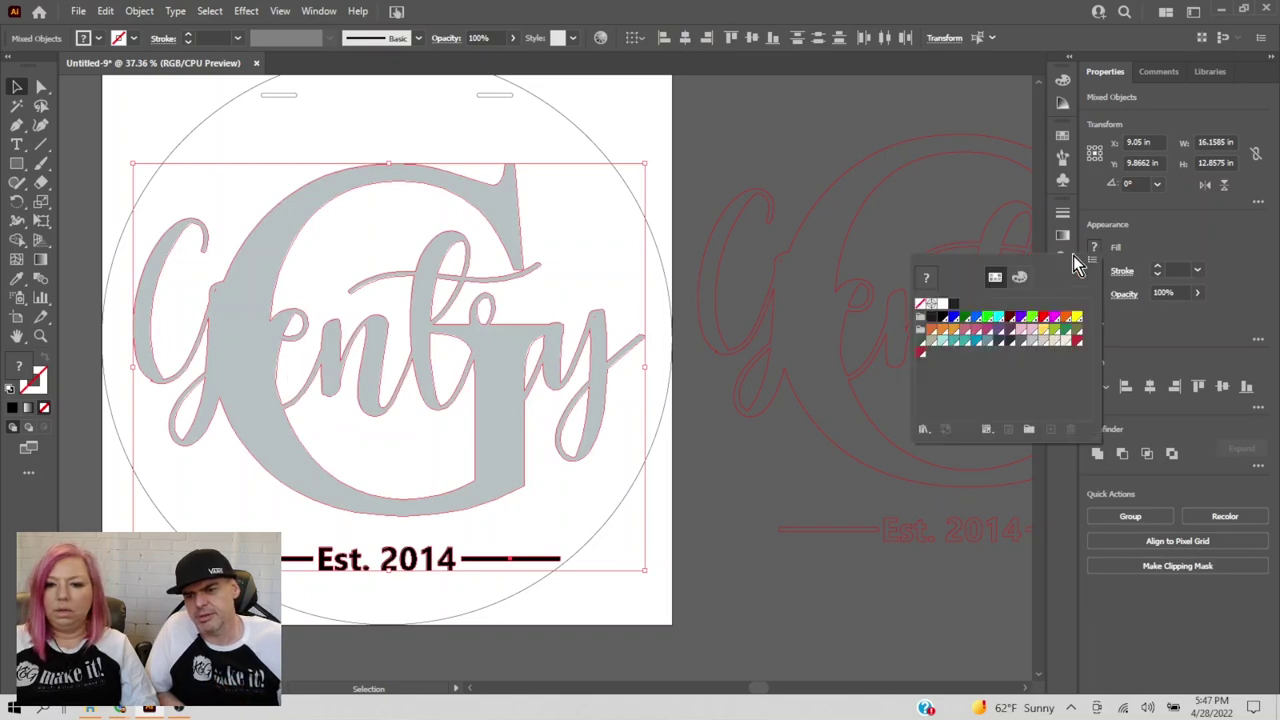
{"action": "left_click", "coordinate": [920, 305]}
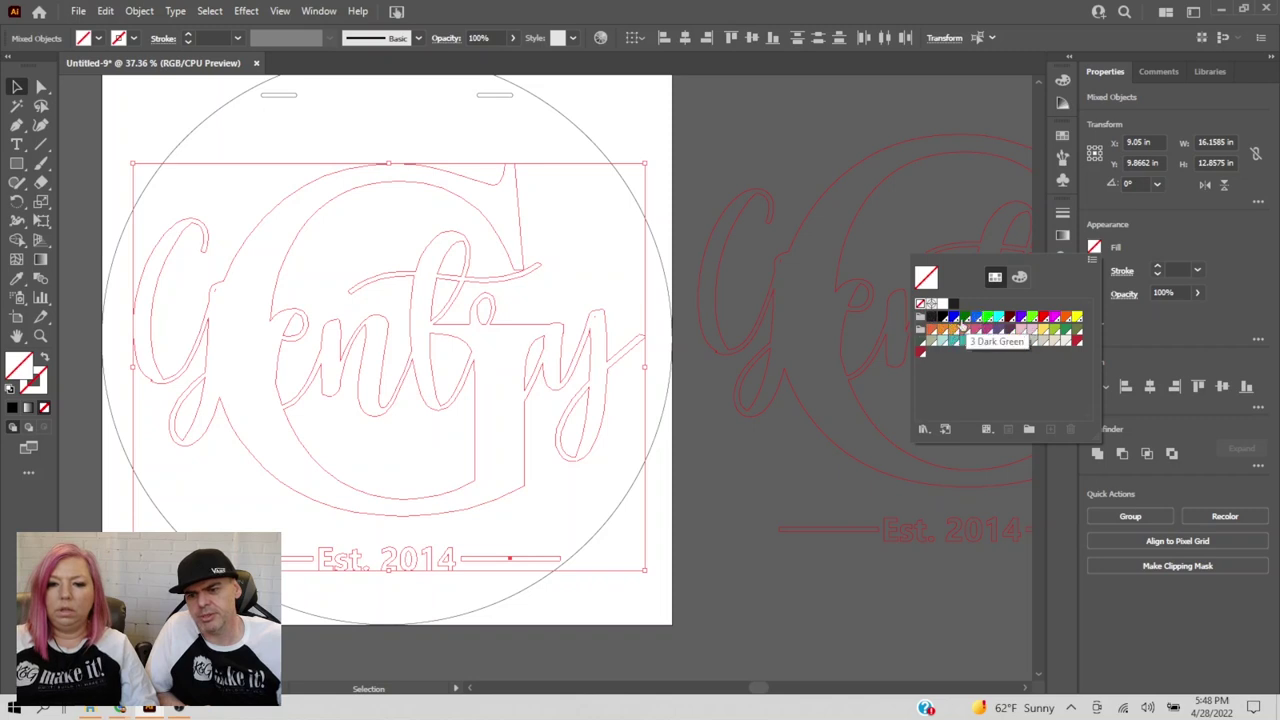
{"action": "left_click", "coordinate": [954, 319]}
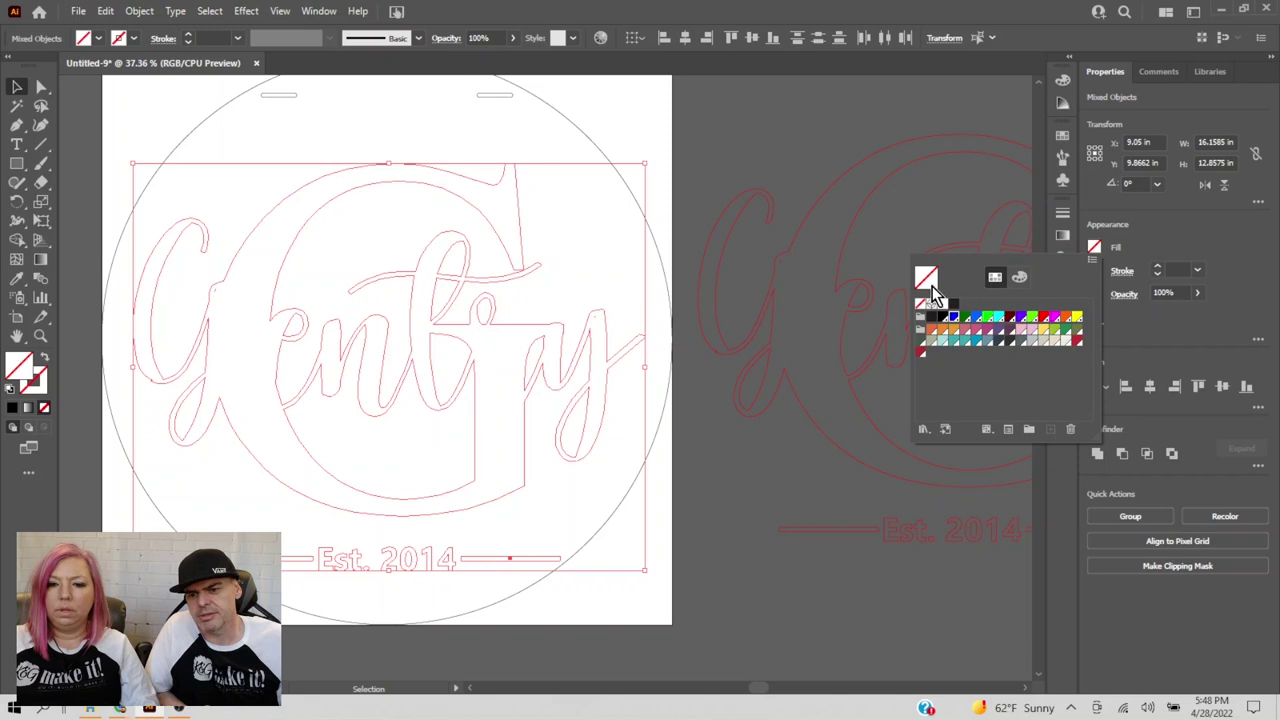
- Give the artboard's united "G" shape, "Est. 2014" and bars a Dark Blue 1 px stroke and deselect them
{"action": "left_click", "coordinate": [1094, 271]}
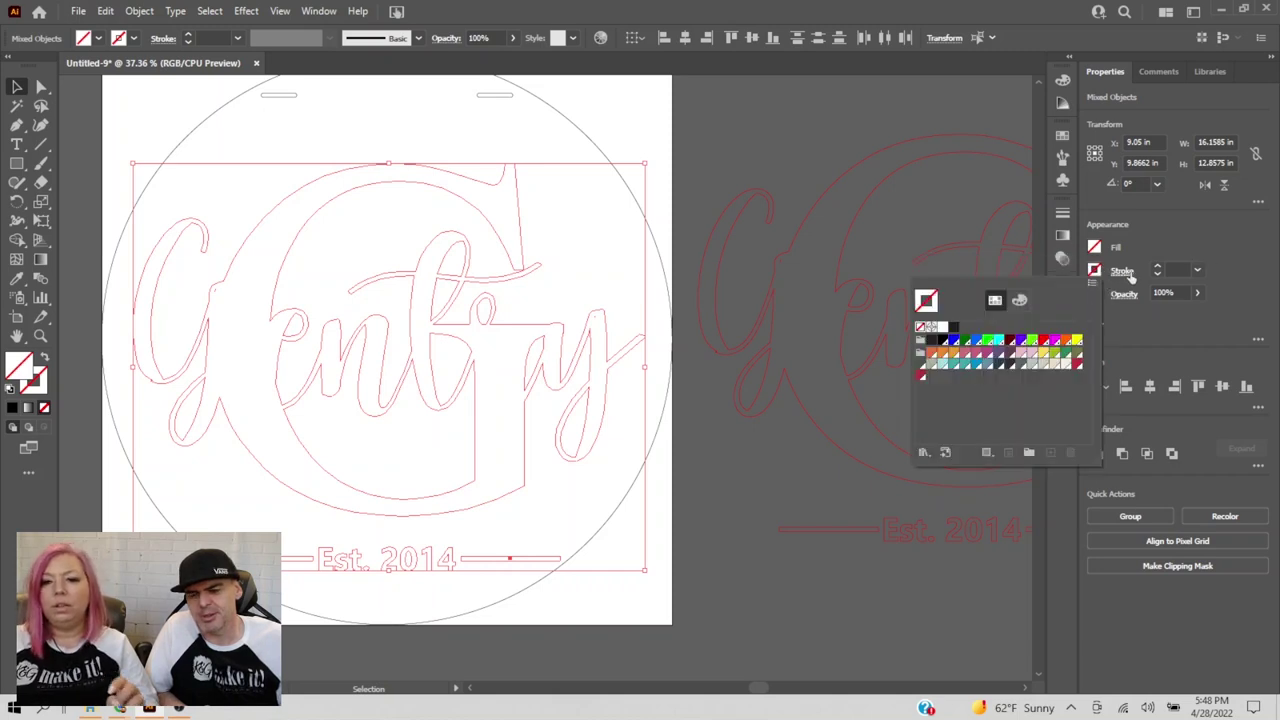
{"action": "left_click", "coordinate": [1126, 279]}
{"action": "left_click", "coordinate": [1125, 272]}
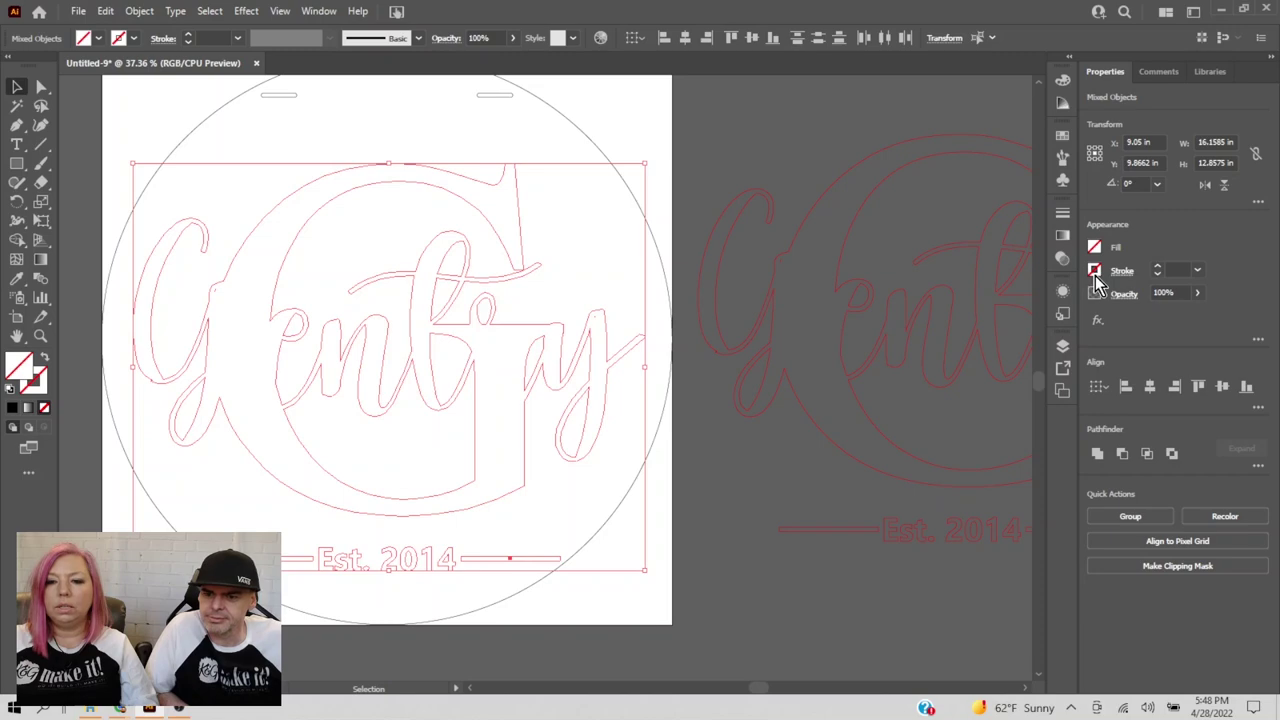
{"action": "left_click", "coordinate": [1094, 272]}
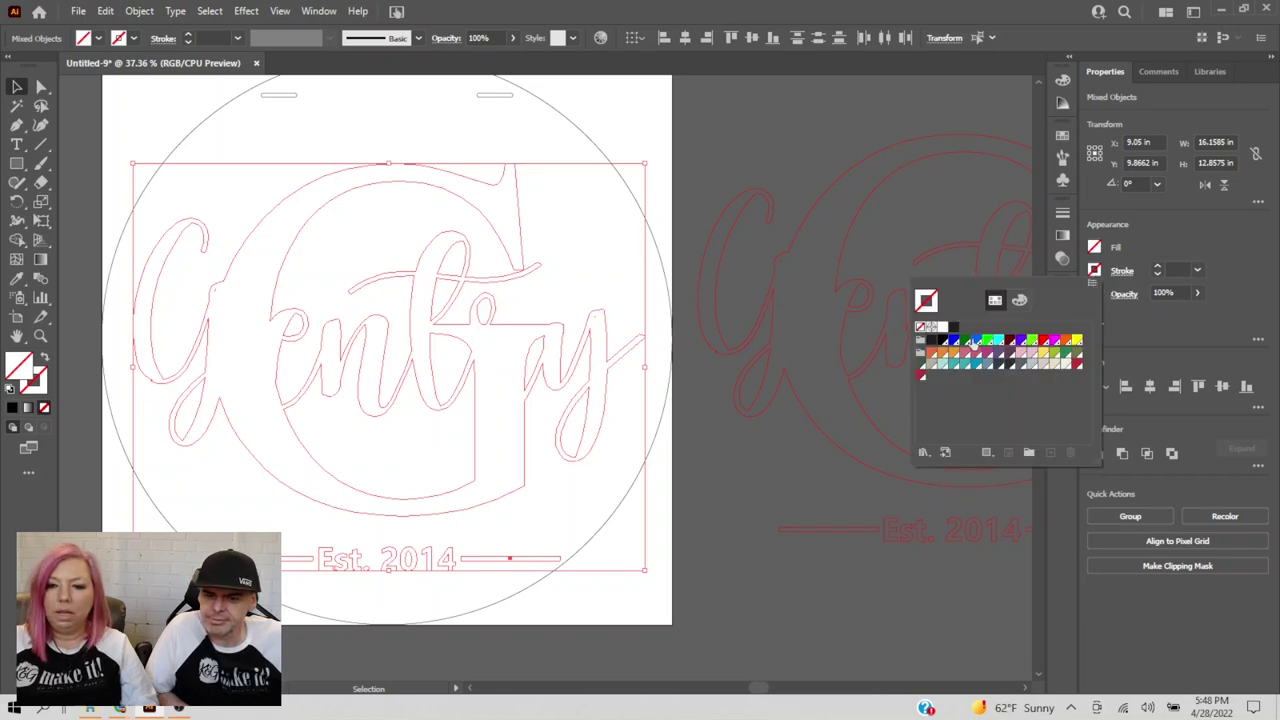
{"action": "left_click", "coordinate": [956, 356]}
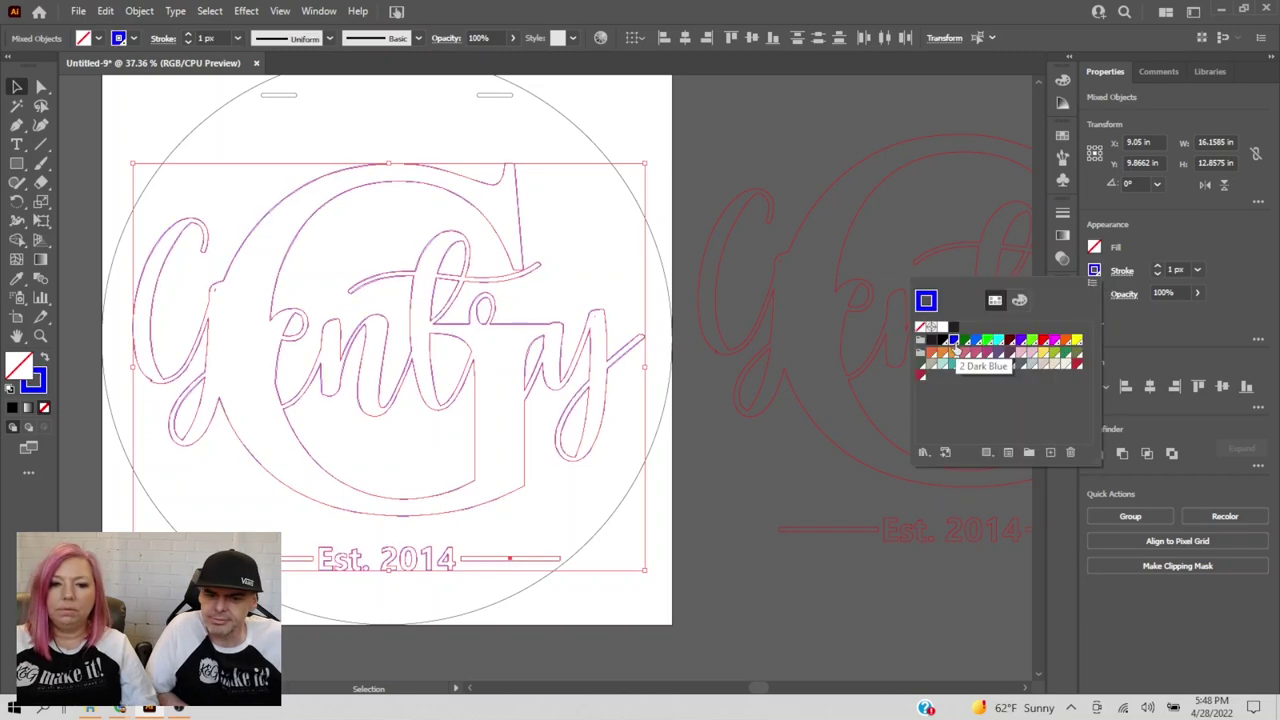
{"action": "left_click", "coordinate": [770, 554]}
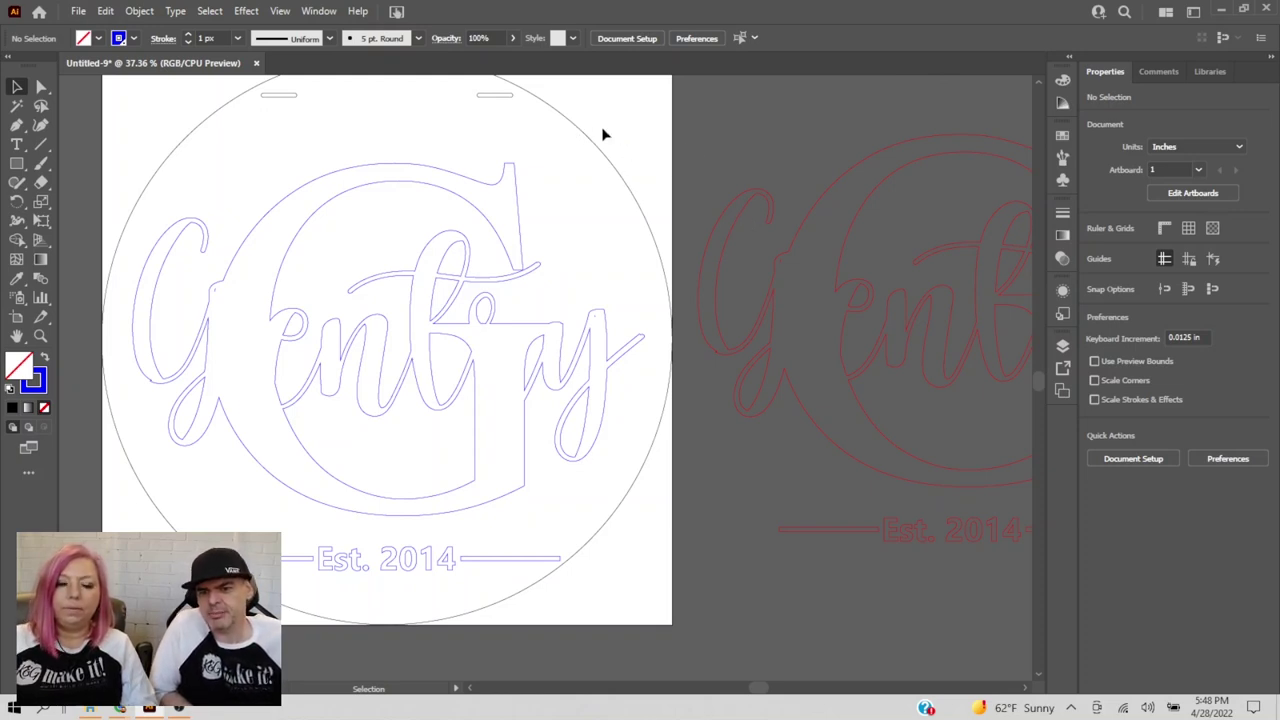
- Unlock Layer 1 and set the stroke of its round sign outline and two slots to red
{"action": "left_click", "coordinate": [1062, 348]}
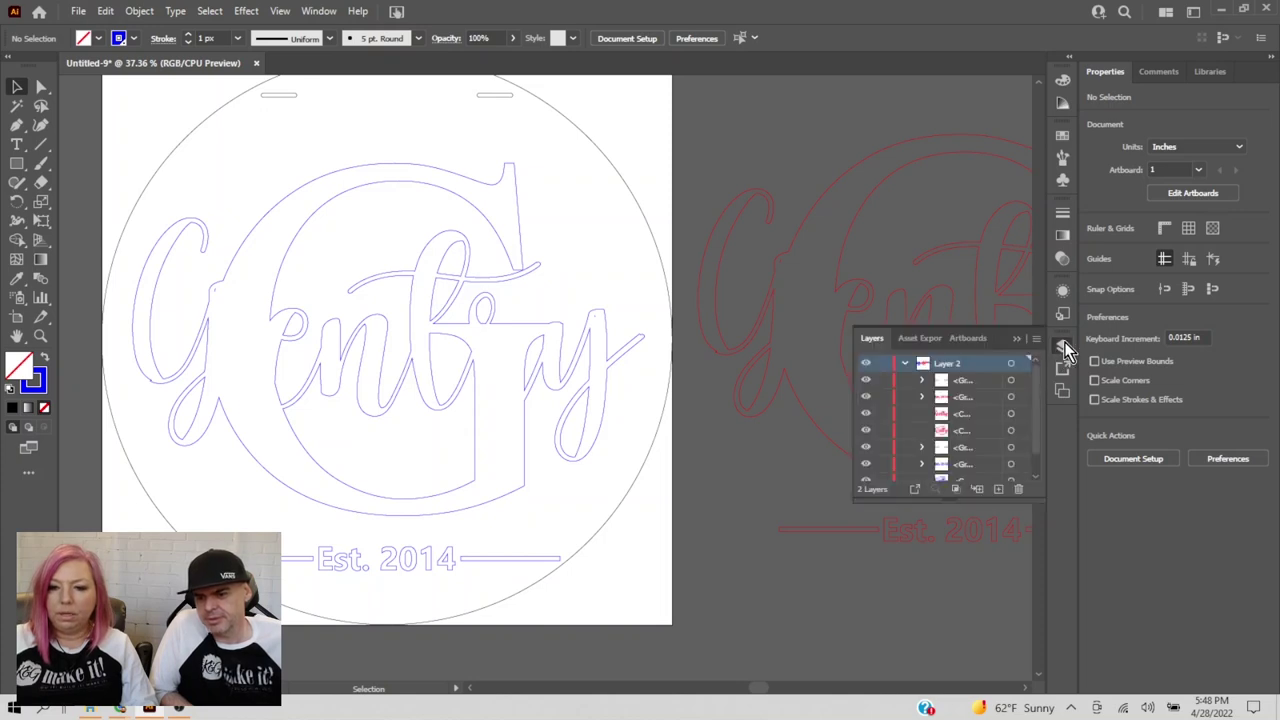
{"action": "left_click", "coordinate": [905, 365]}
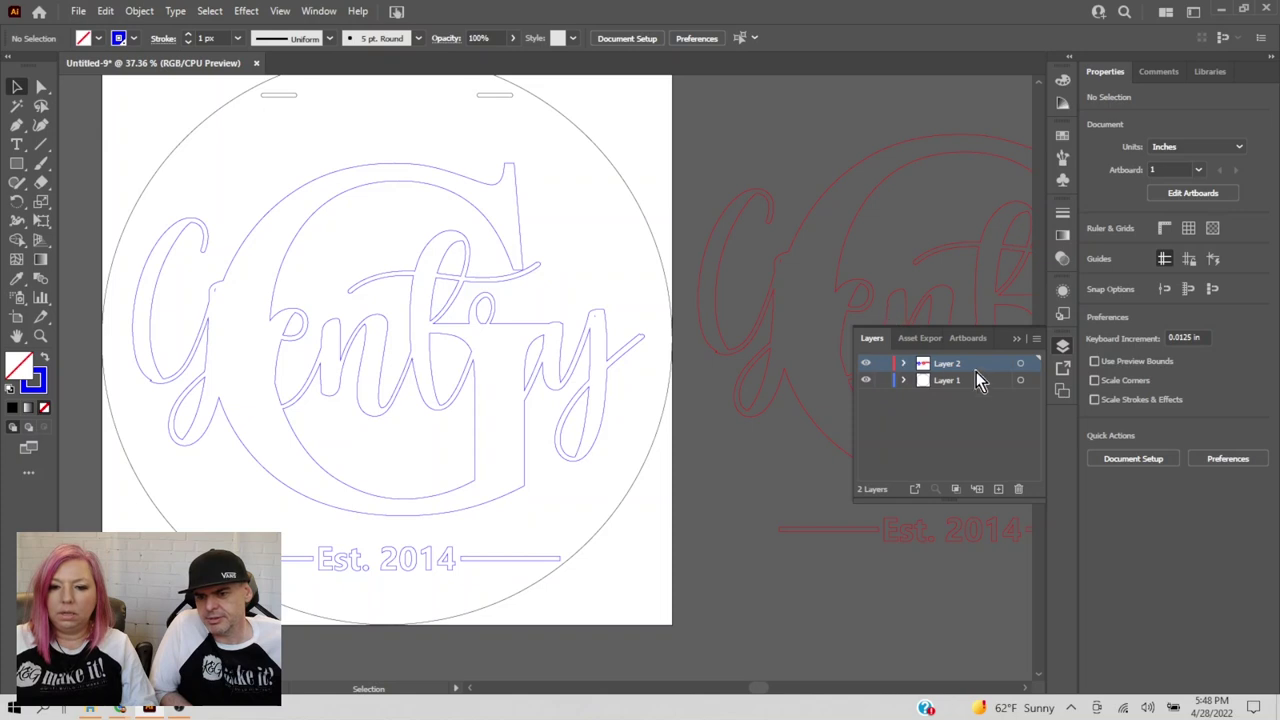
{"action": "left_click", "coordinate": [1032, 383]}
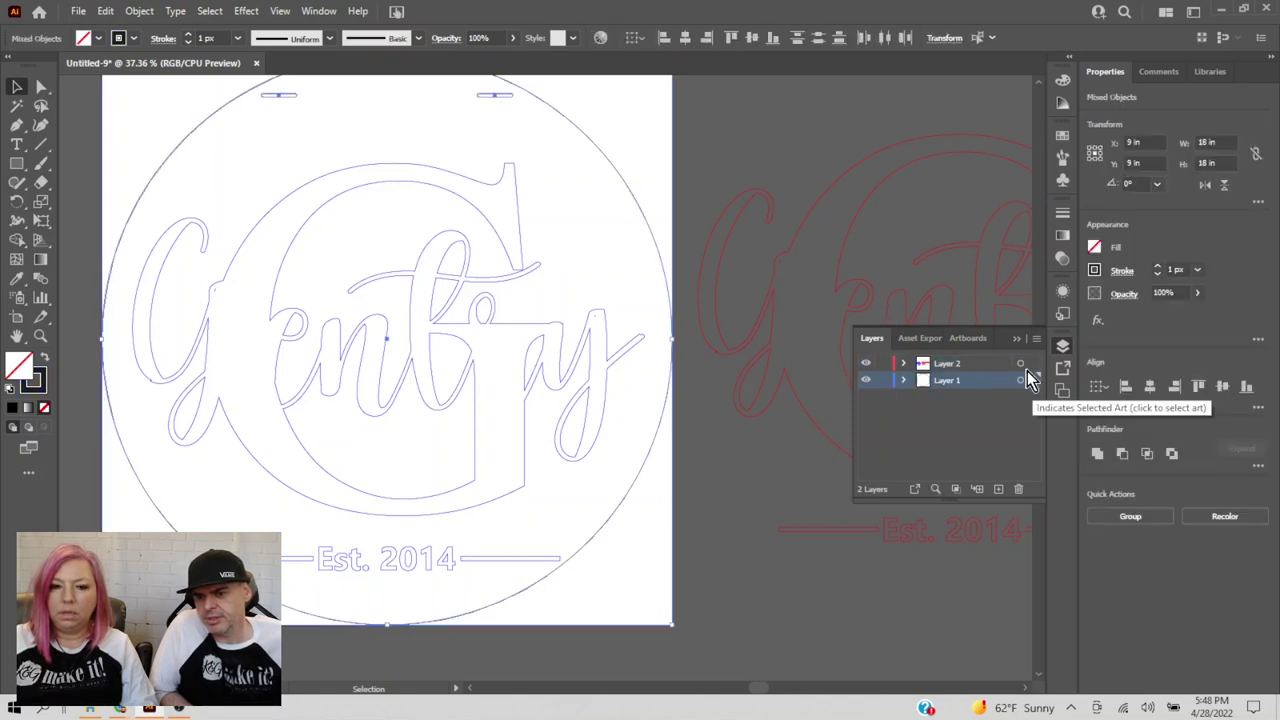
{"action": "left_click", "coordinate": [1094, 270]}
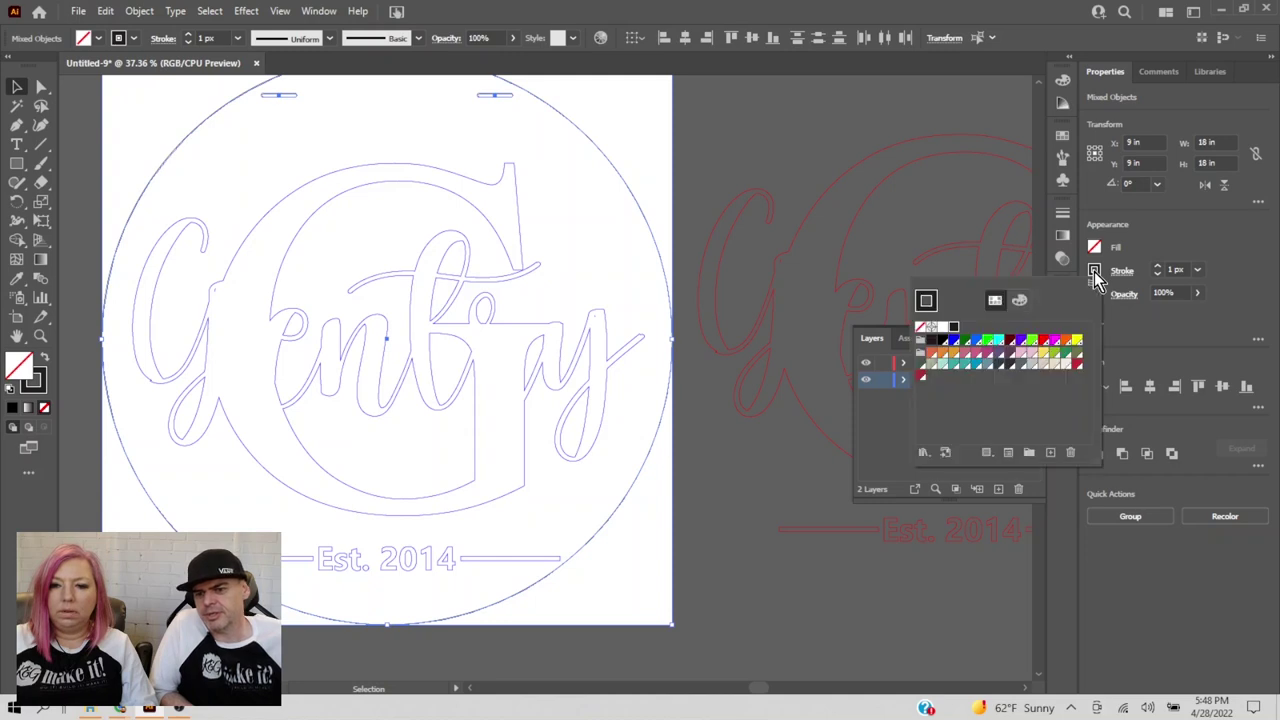
{"action": "left_click", "coordinate": [1043, 345]}
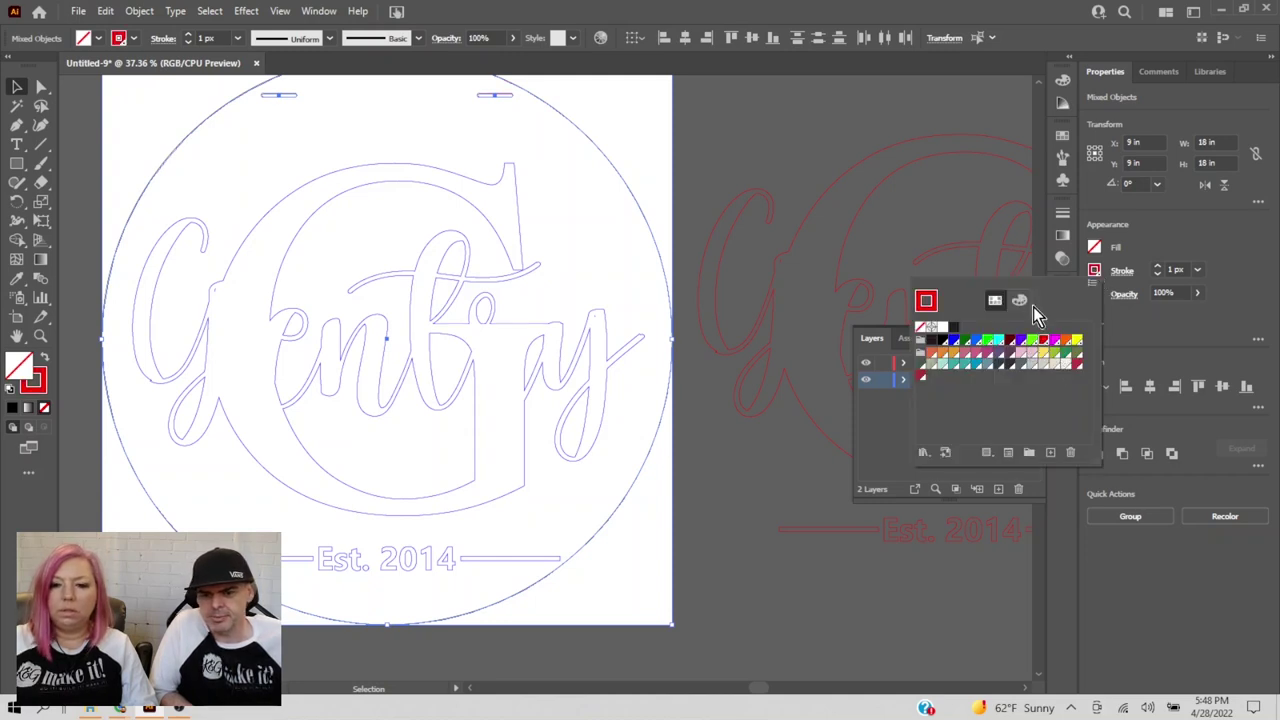
{"action": "left_click", "coordinate": [1094, 270]}
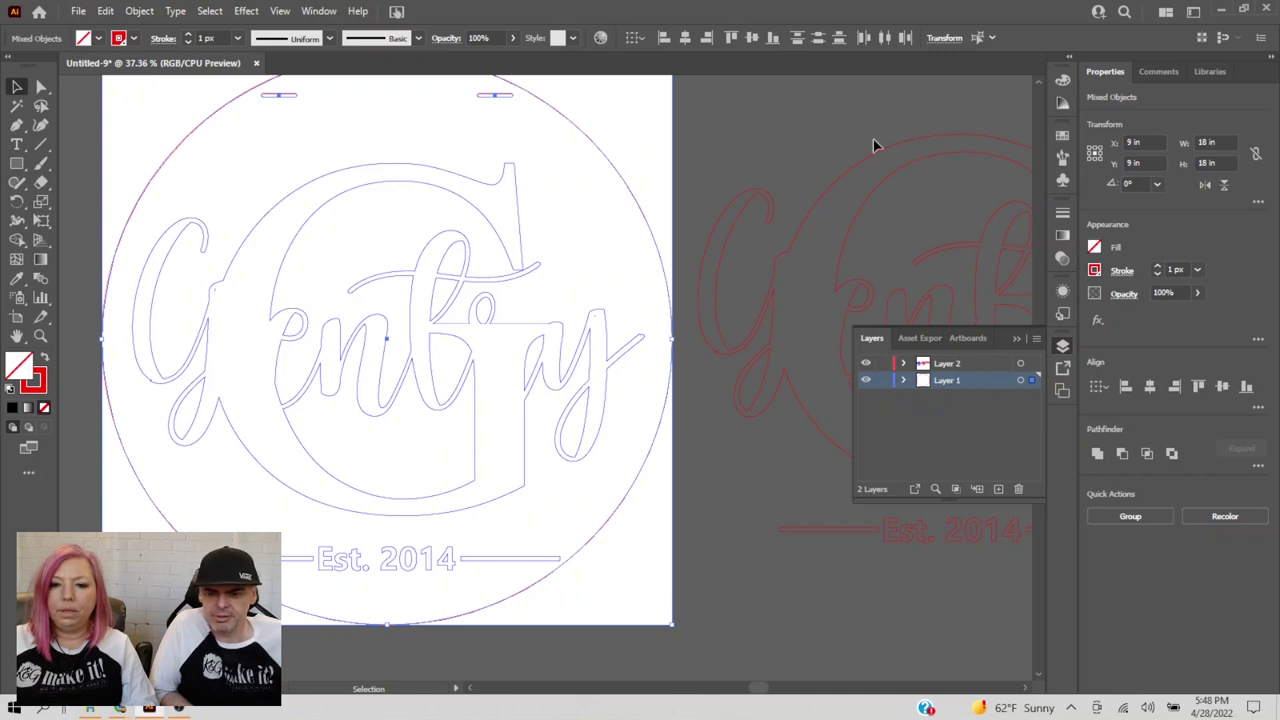
- Deselect the round sign outline and put the layer list away
{"action": "left_click", "coordinate": [829, 148]}
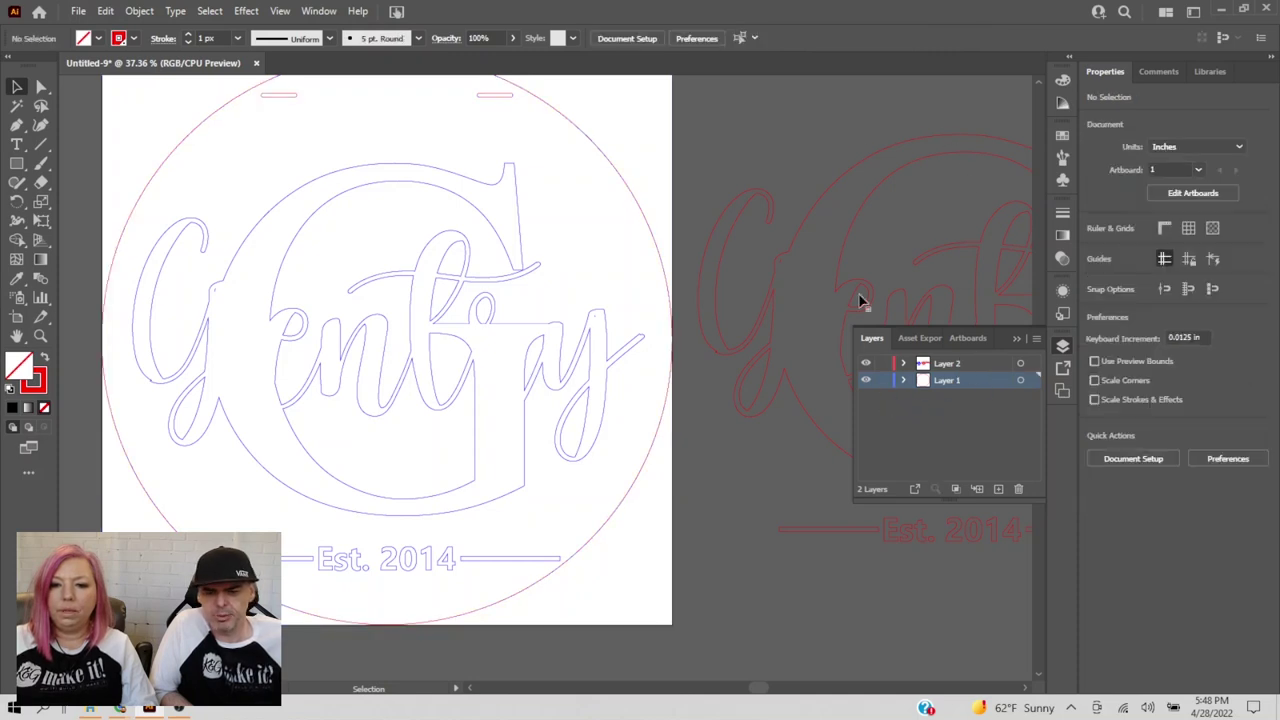
{"action": "left_click", "coordinate": [1014, 342]}
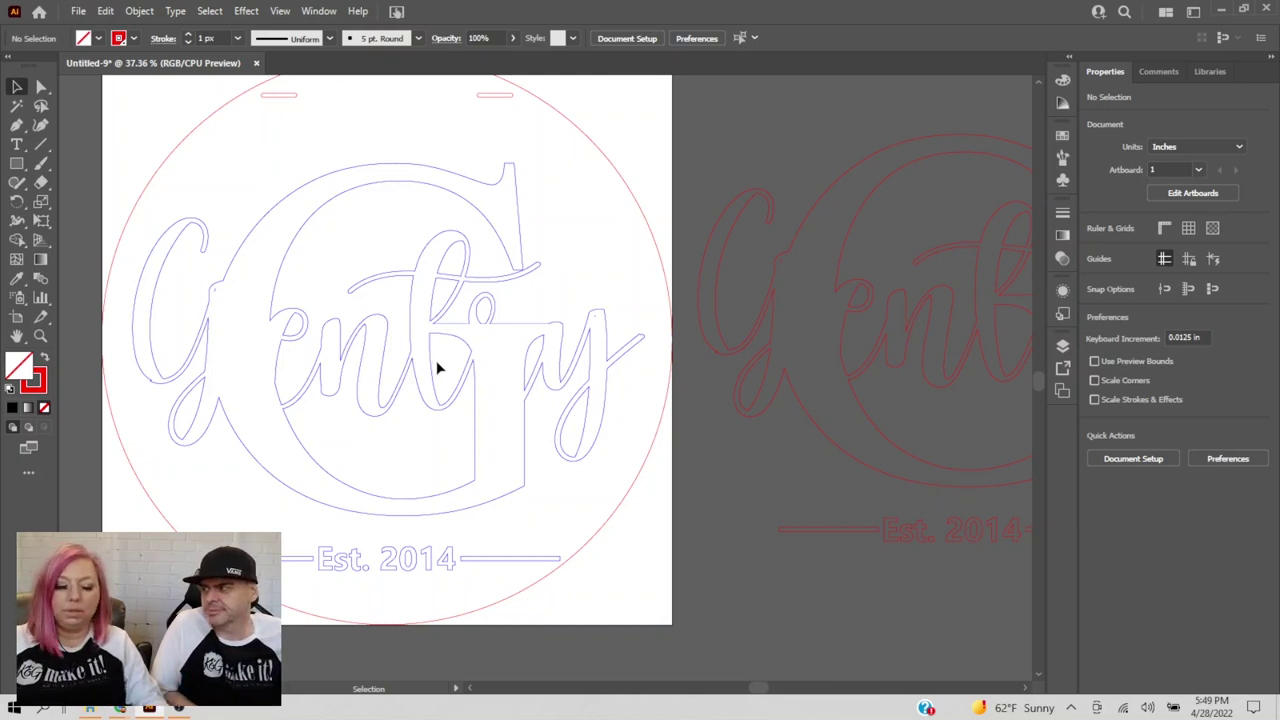
{"action": "left_click_drag", "start_coordinate": [766, 689], "coordinate": [815, 700]}
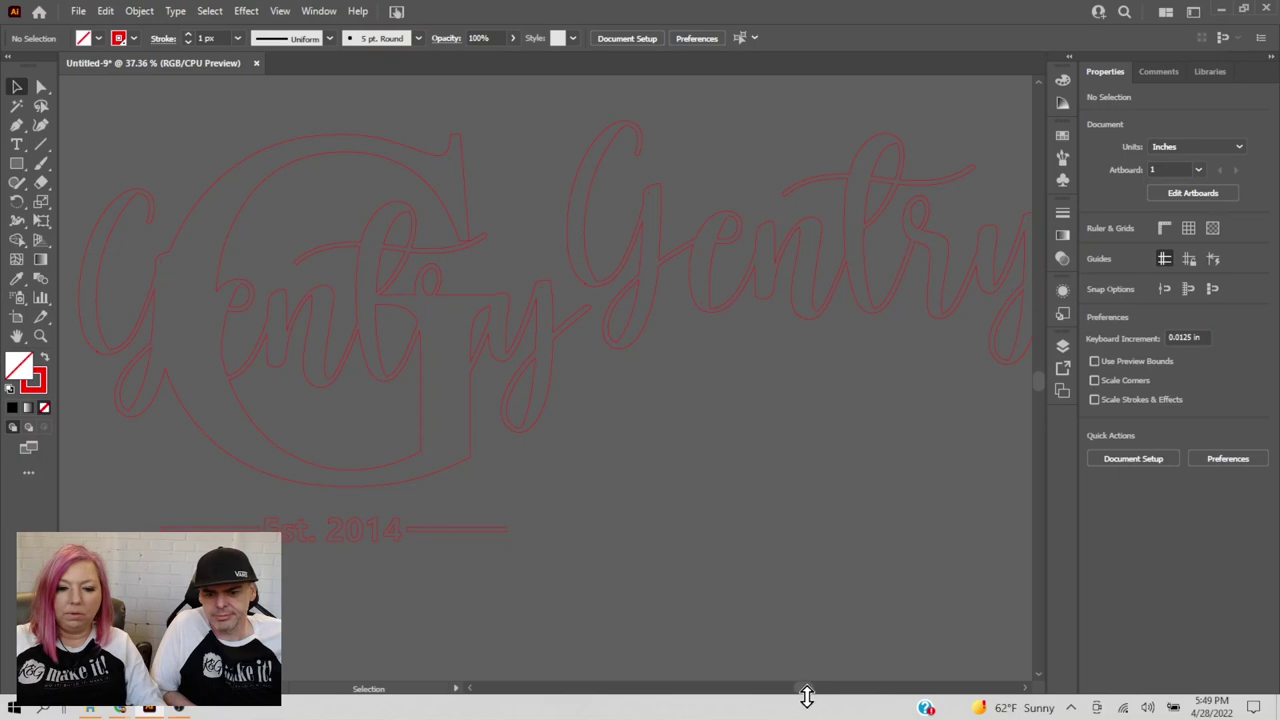
{"action": "left_click_drag", "start_coordinate": [806, 690], "coordinate": [774, 703]}
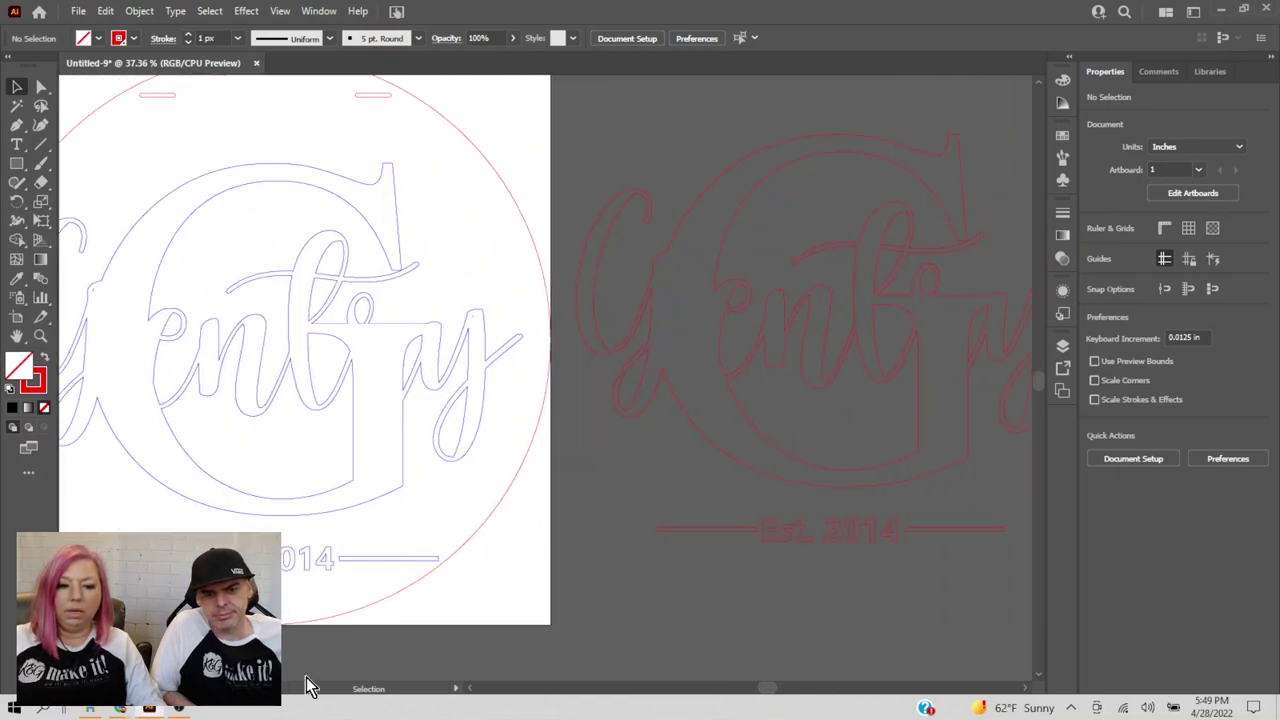
- Export the design as an SVG to Downloads, named "Monogram" plus the surname, using Presentation Attributes styling and 2 decimals
{"action": "left_click", "coordinate": [77, 14]}
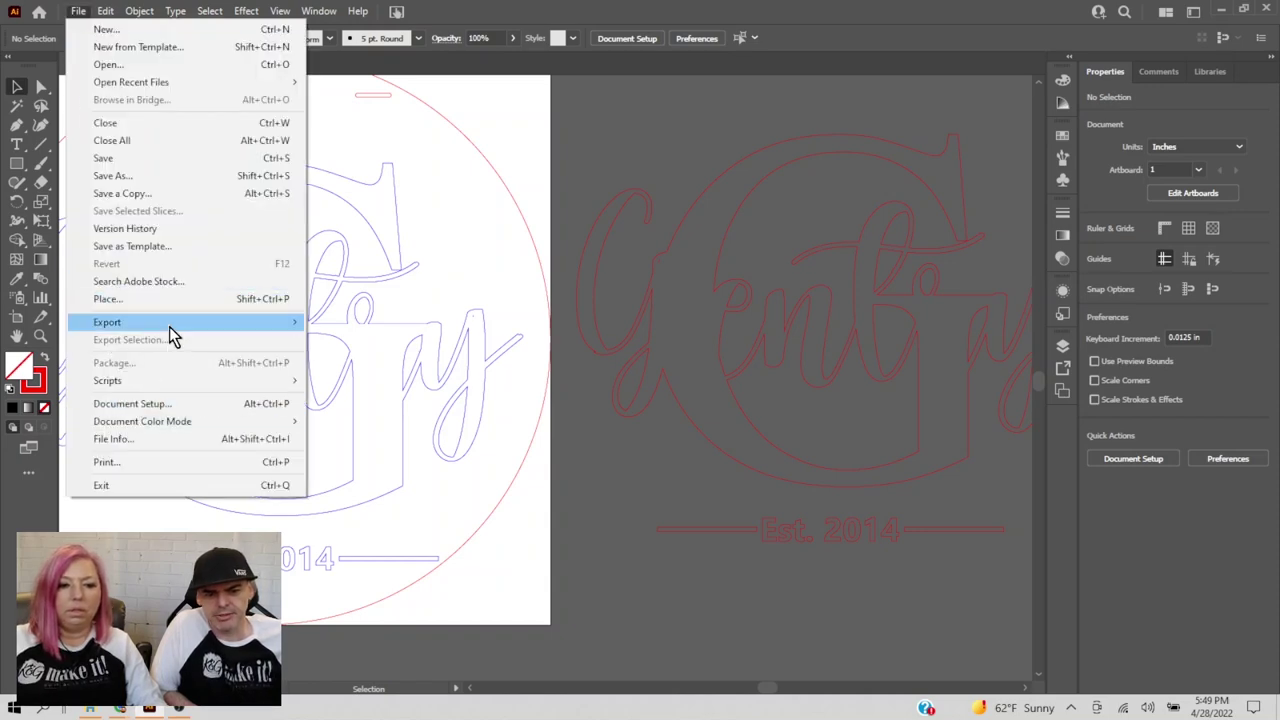
{"action": "mouse_move", "coordinate": [170, 330]}
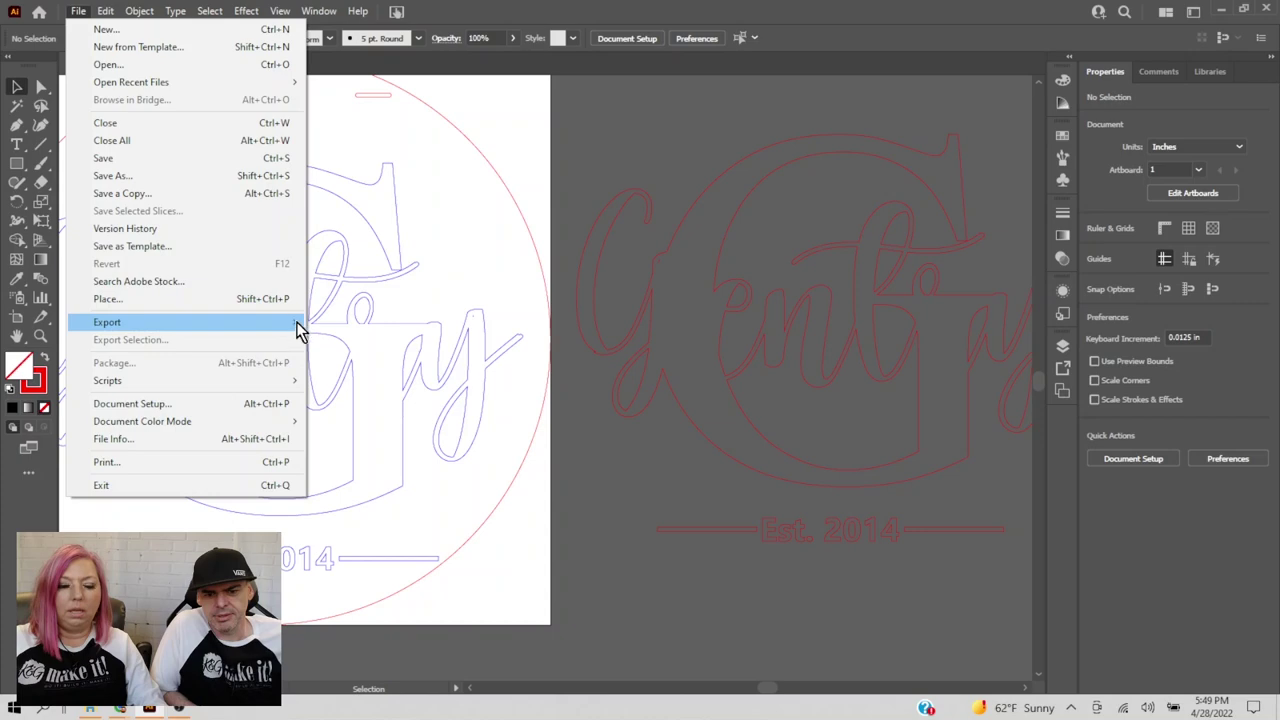
{"action": "left_click", "coordinate": [340, 340]}
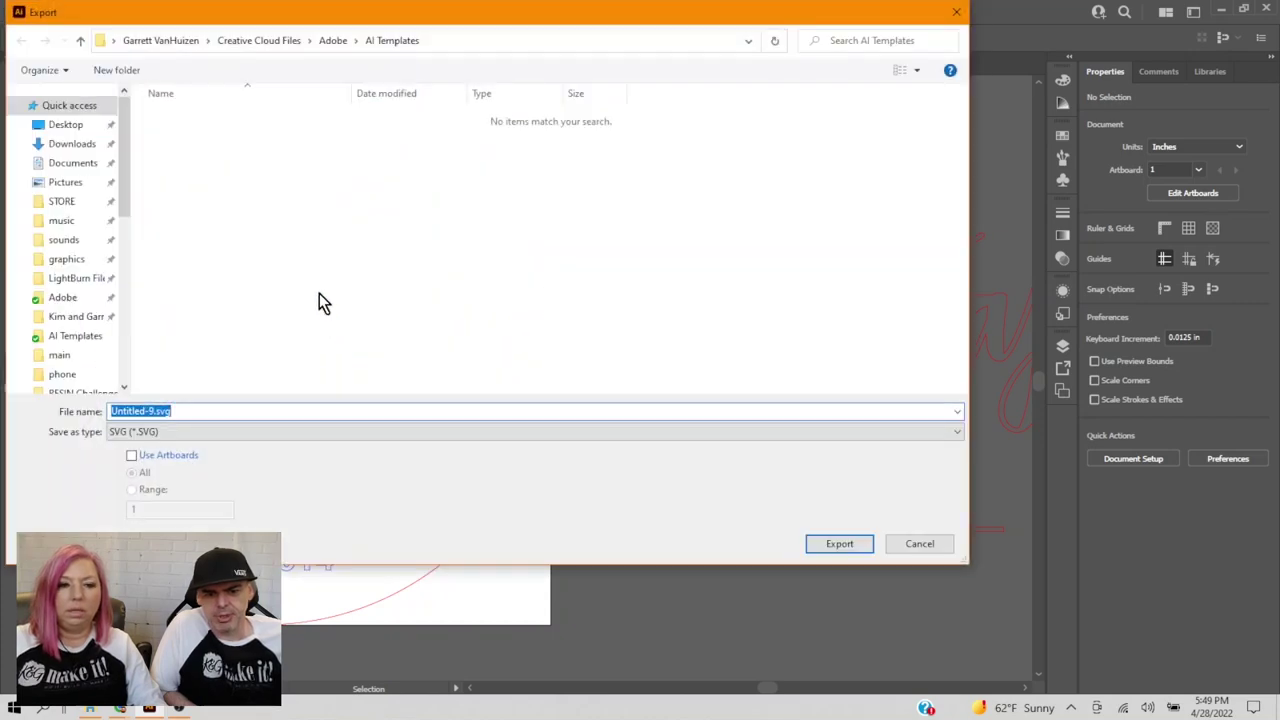
{"action": "left_click", "coordinate": [74, 144]}
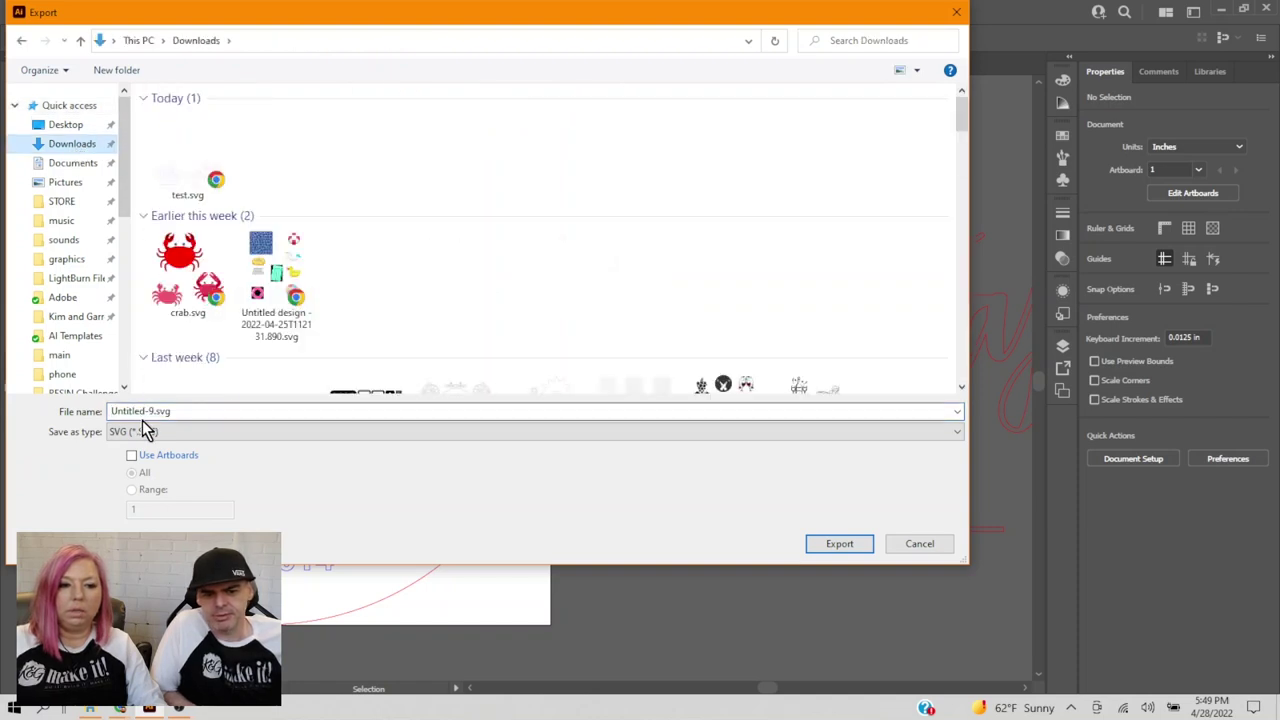
{"action": "left_click", "coordinate": [179, 410]}
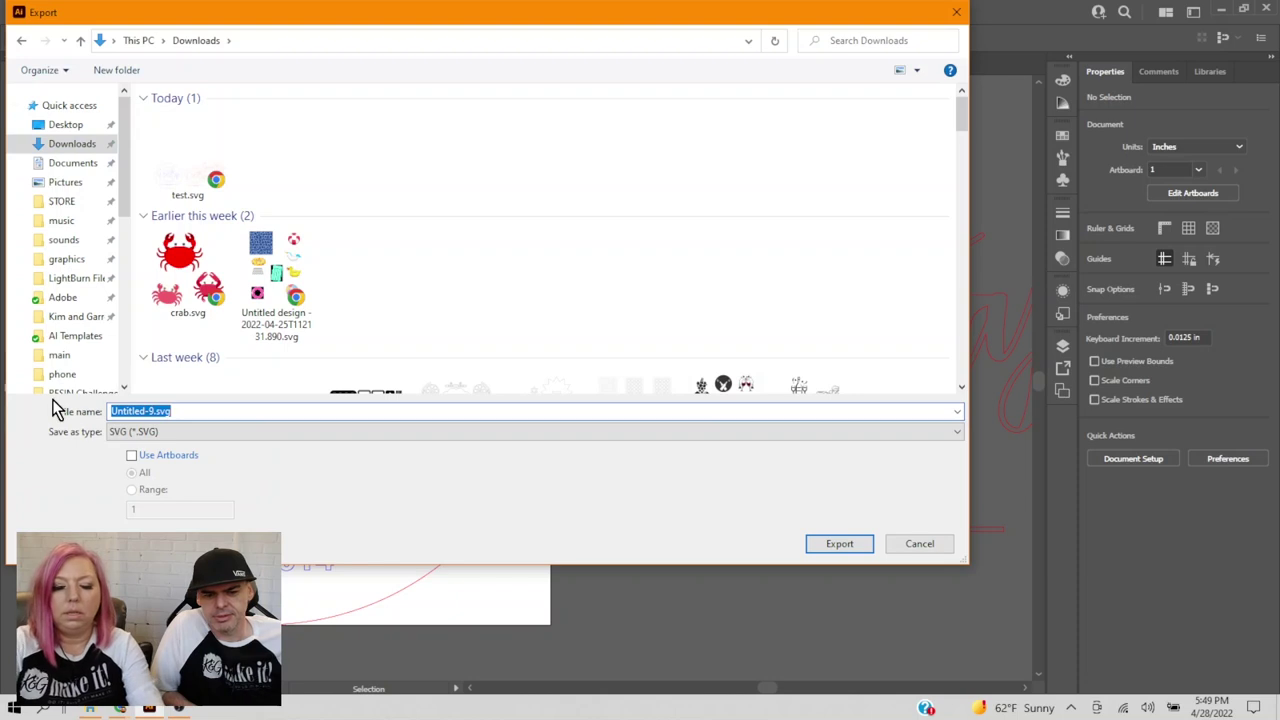
{"action": "type", "text": "Monogram"}
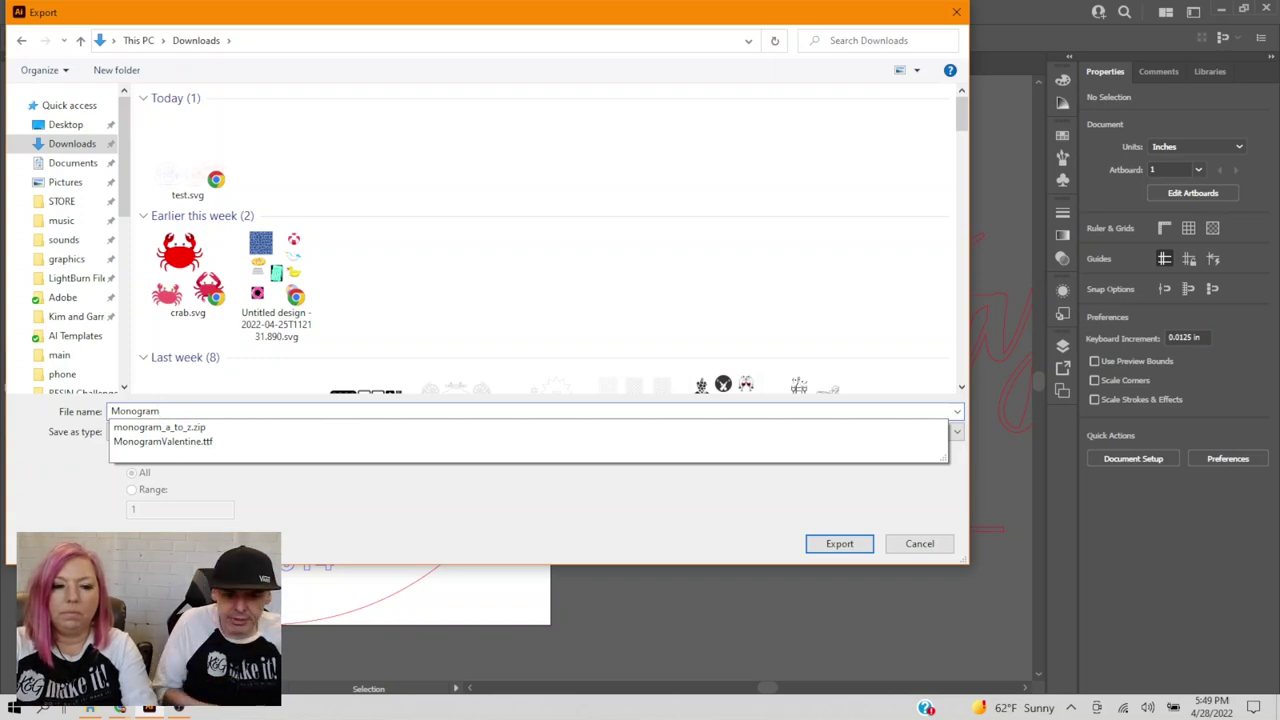
{"action": "type", "text": "Gentry"}
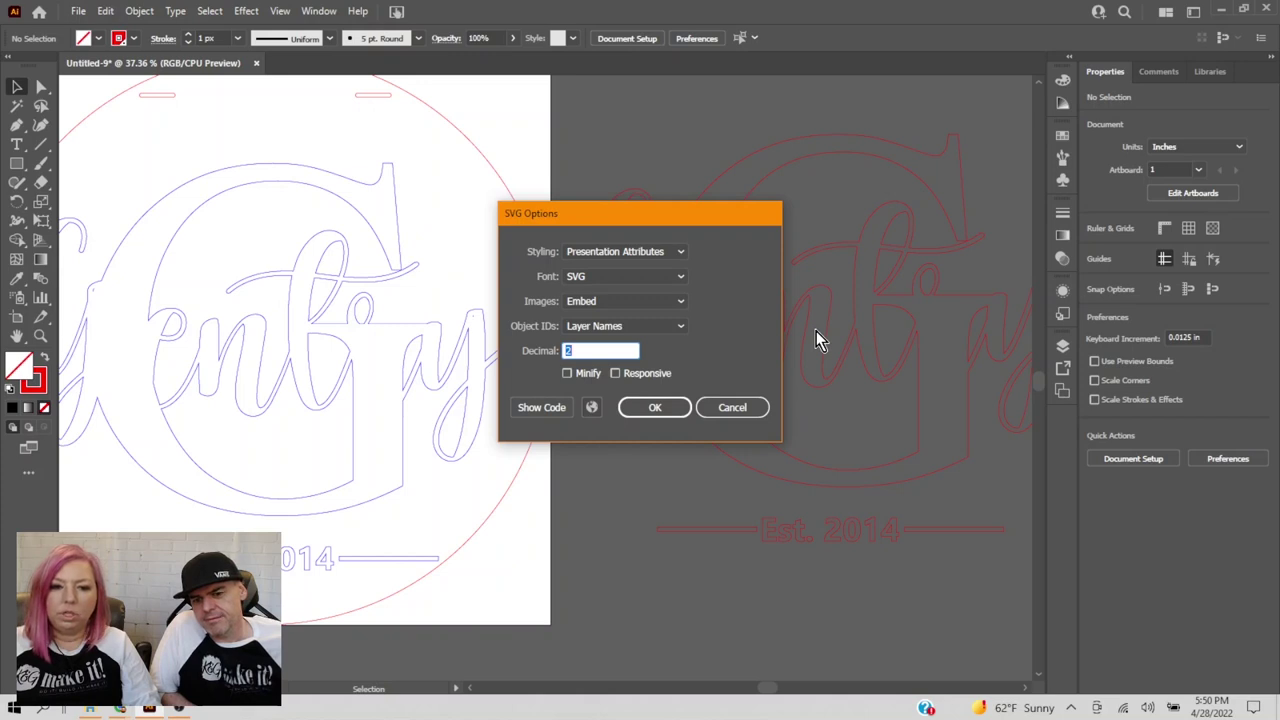
{"action": "left_click", "coordinate": [665, 416]}
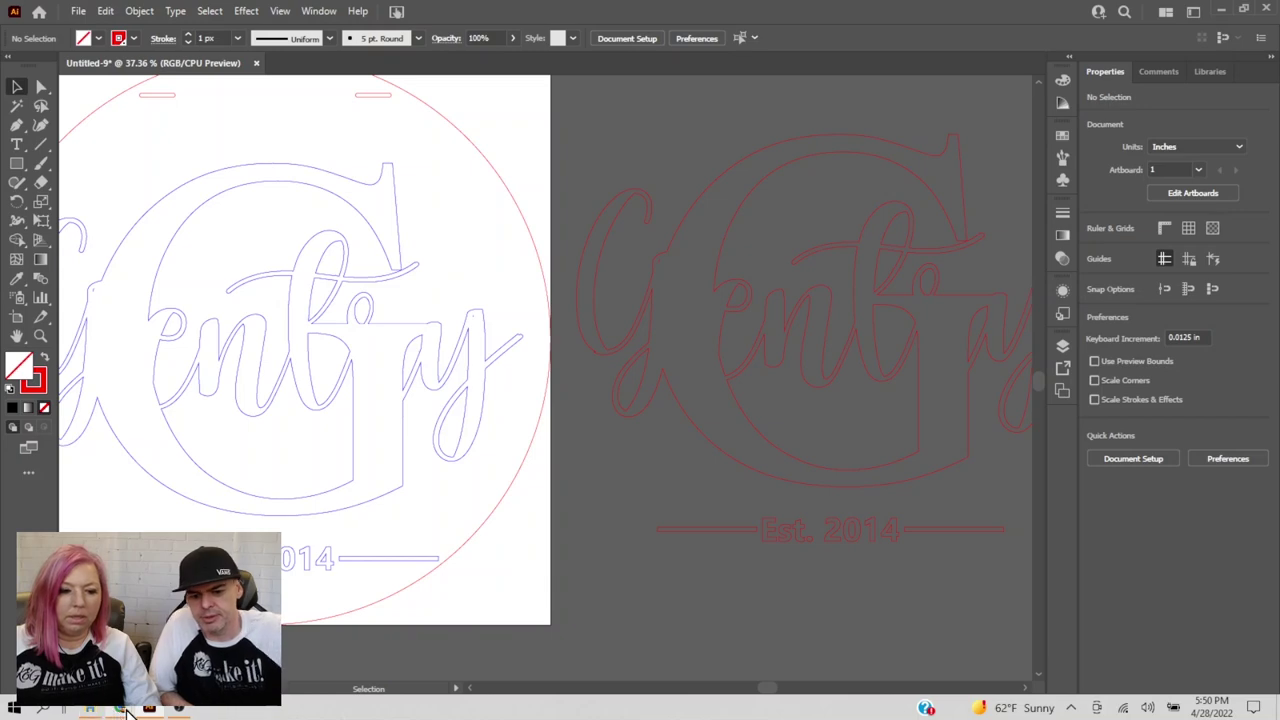
- Switch to the Glowforge web app, maximize its window and upload the exported monogram SVG from Downloads
{"action": "mouse_move", "coordinate": [127, 711]}
{"action": "left_click", "coordinate": [150, 630]}
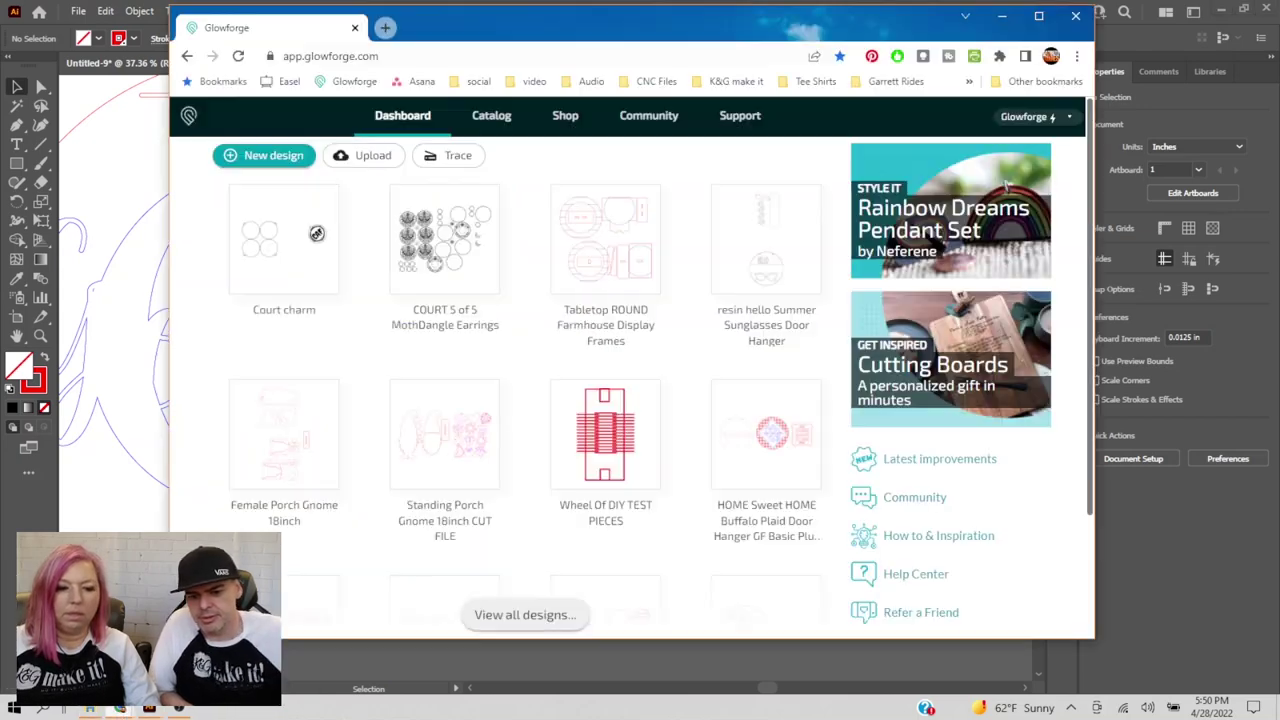
{"action": "left_click", "coordinate": [1039, 18]}
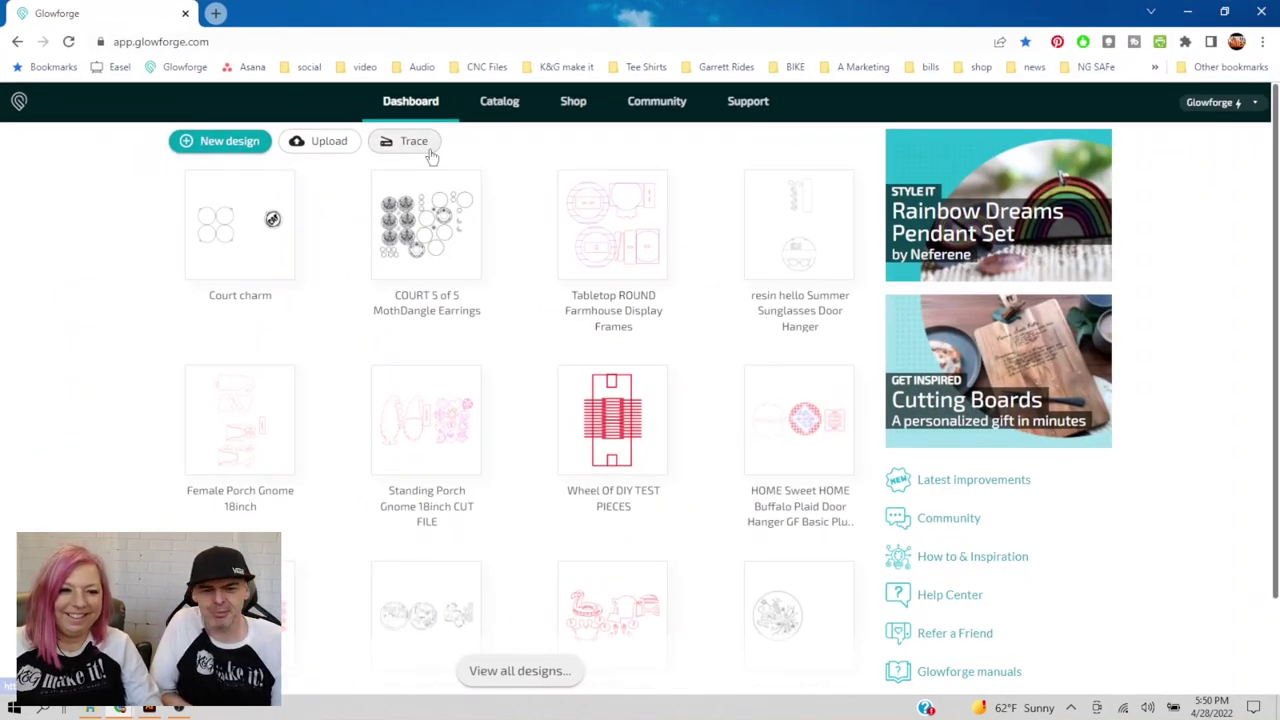
{"action": "left_click", "coordinate": [321, 146]}
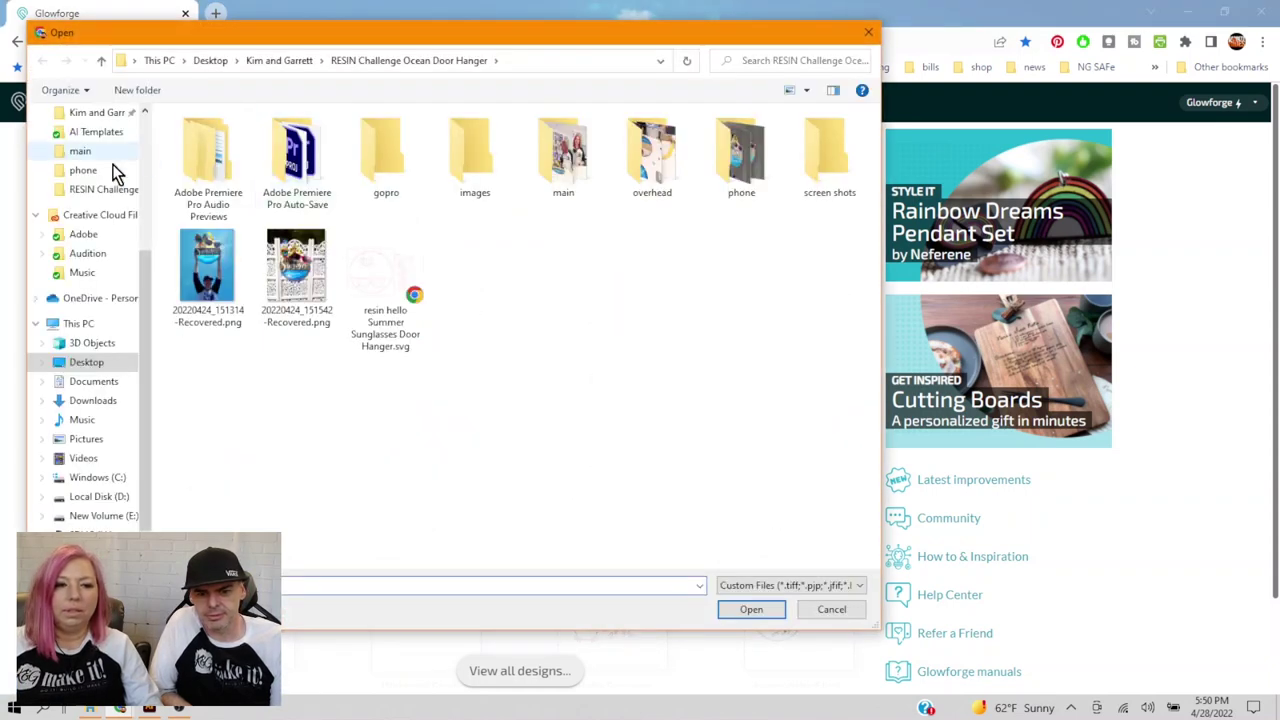
{"action": "left_click", "coordinate": [88, 402]}
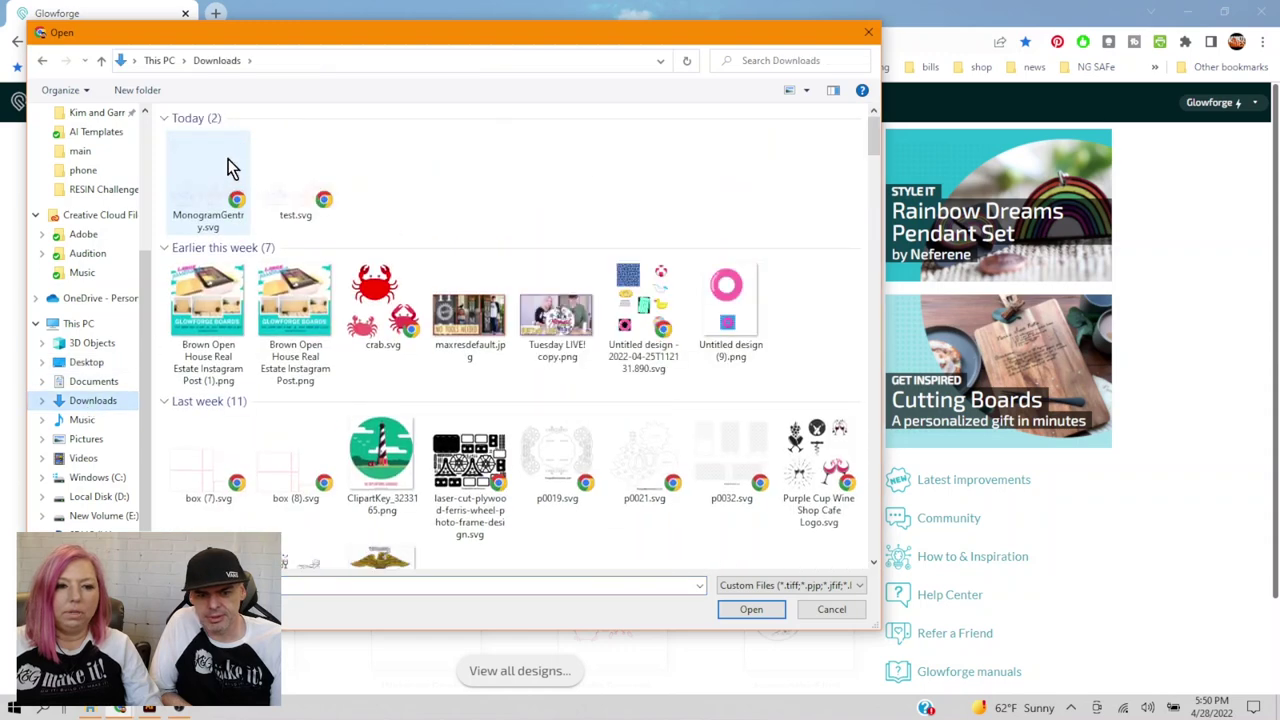
{"action": "left_click", "coordinate": [225, 168]}
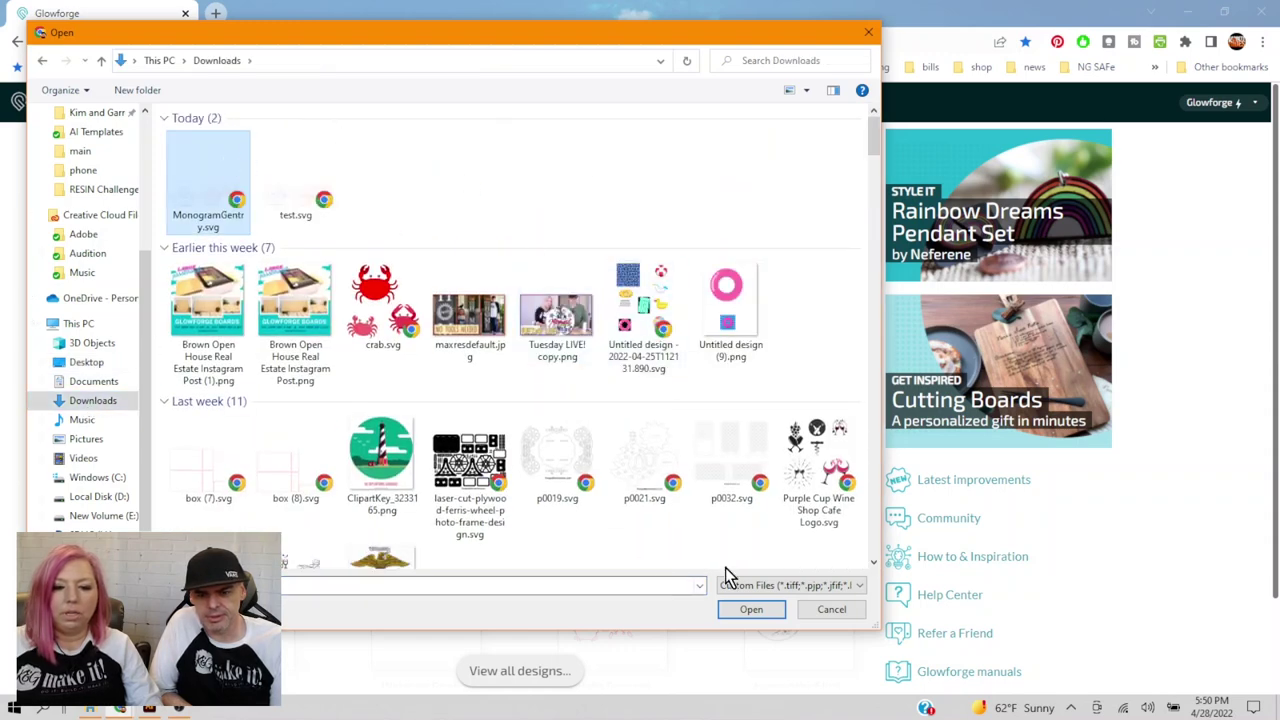
{"action": "left_click", "coordinate": [758, 611]}
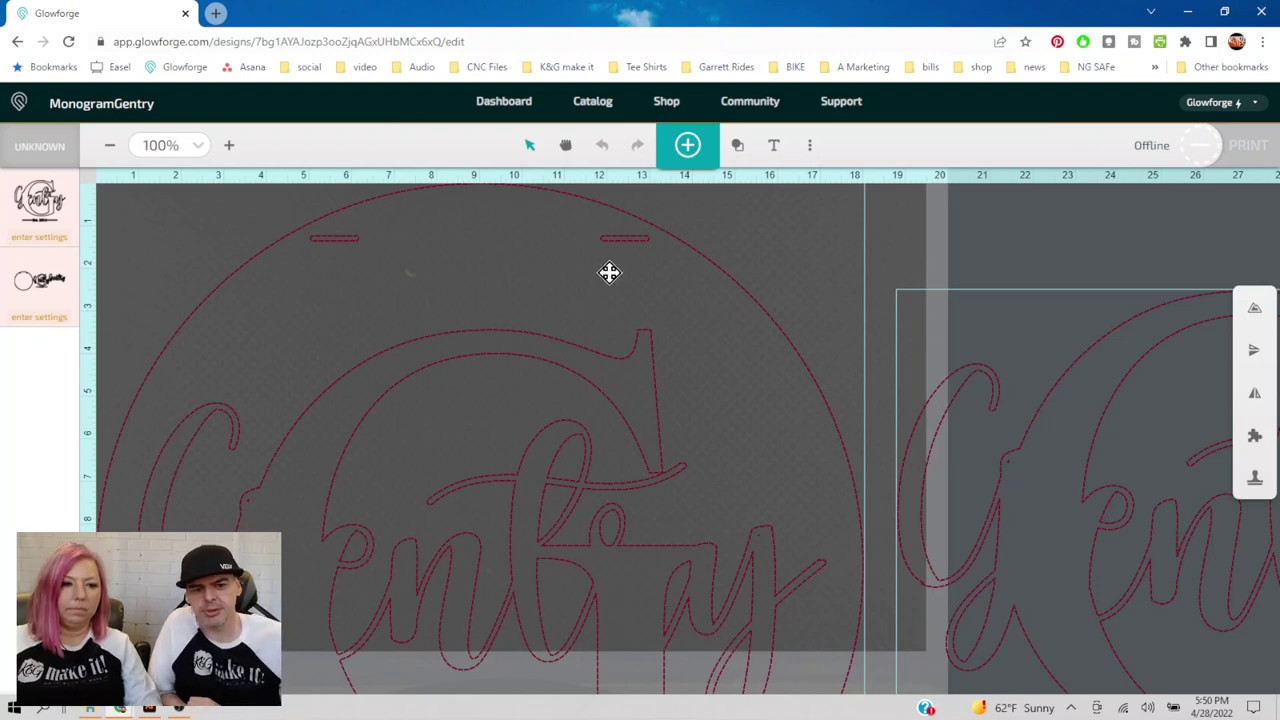
- Set the print material to Thick Draftboard
{"action": "left_click", "coordinate": [28, 158]}
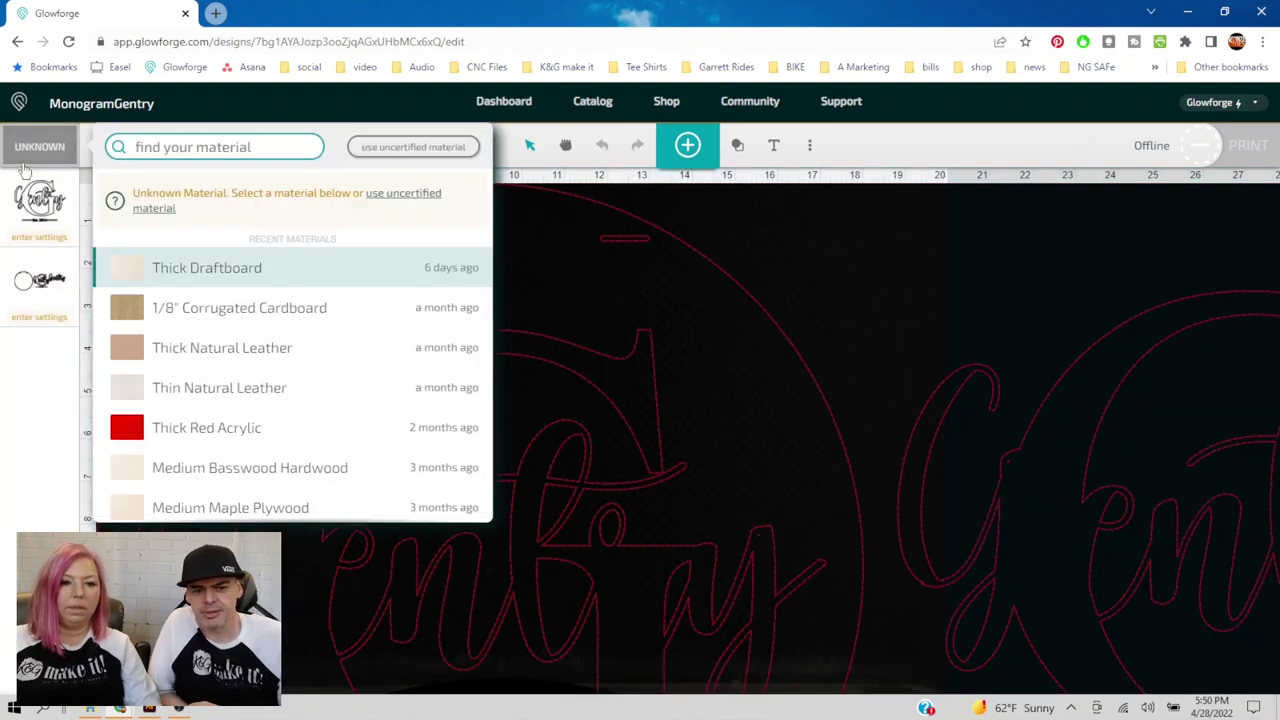
{"action": "left_click", "coordinate": [271, 268]}
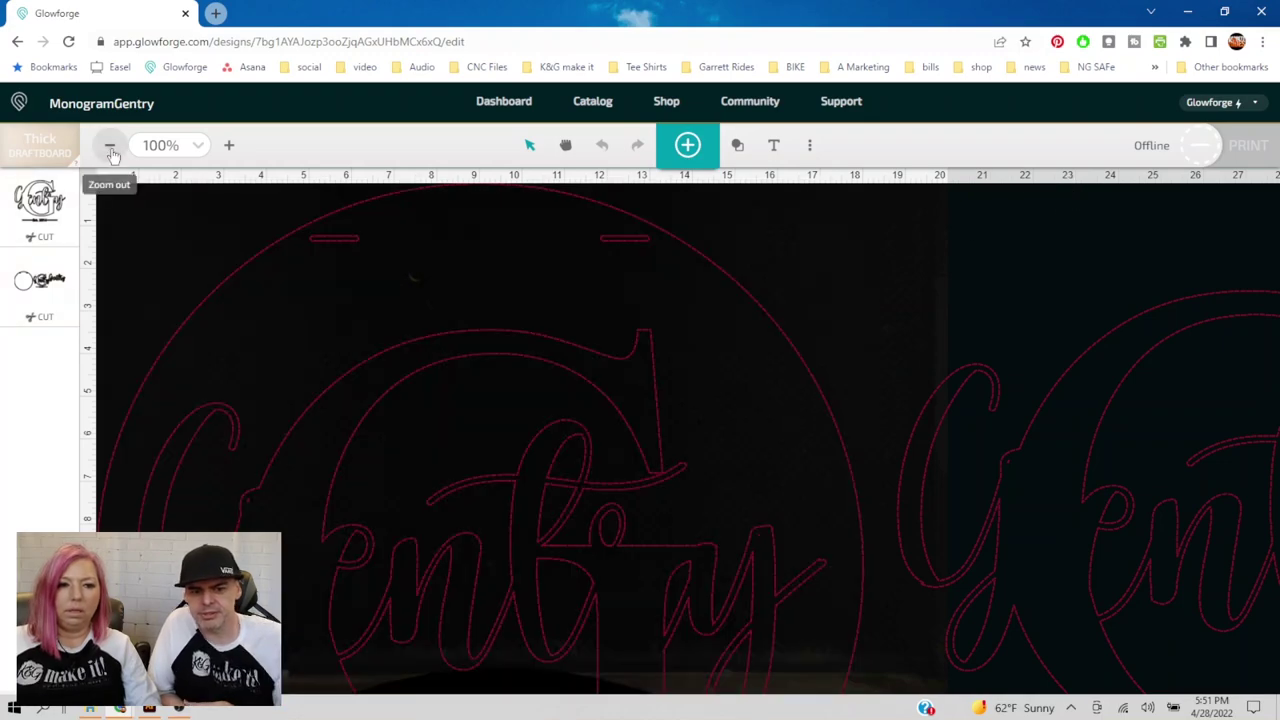
- Turn on Pro Passthrough for the uploaded design, which is larger than the print bed
{"action": "left_click", "coordinate": [111, 148]}
{"action": "left_click", "coordinate": [111, 148]}
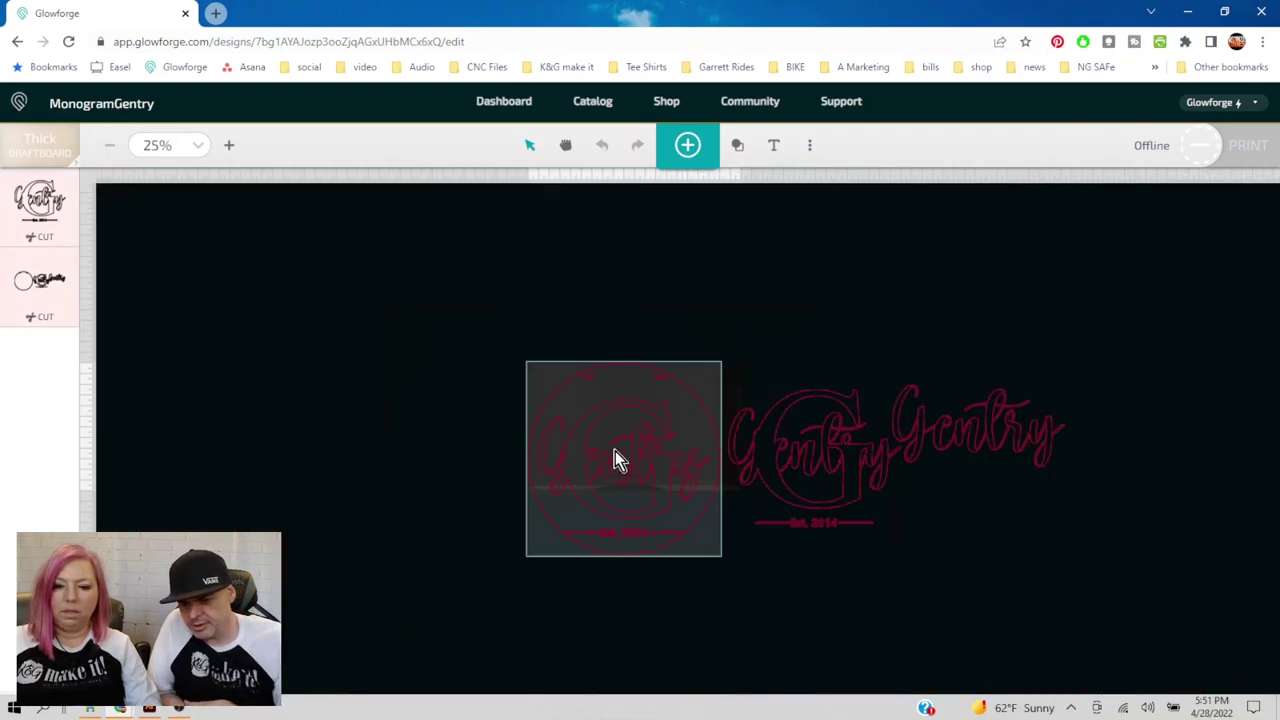
{"action": "scroll", "coordinate": [886, 531], "scroll_direction": "up", "scroll_amount": 2}
{"action": "scroll", "coordinate": [886, 531], "scroll_direction": "down", "scroll_amount": 1}
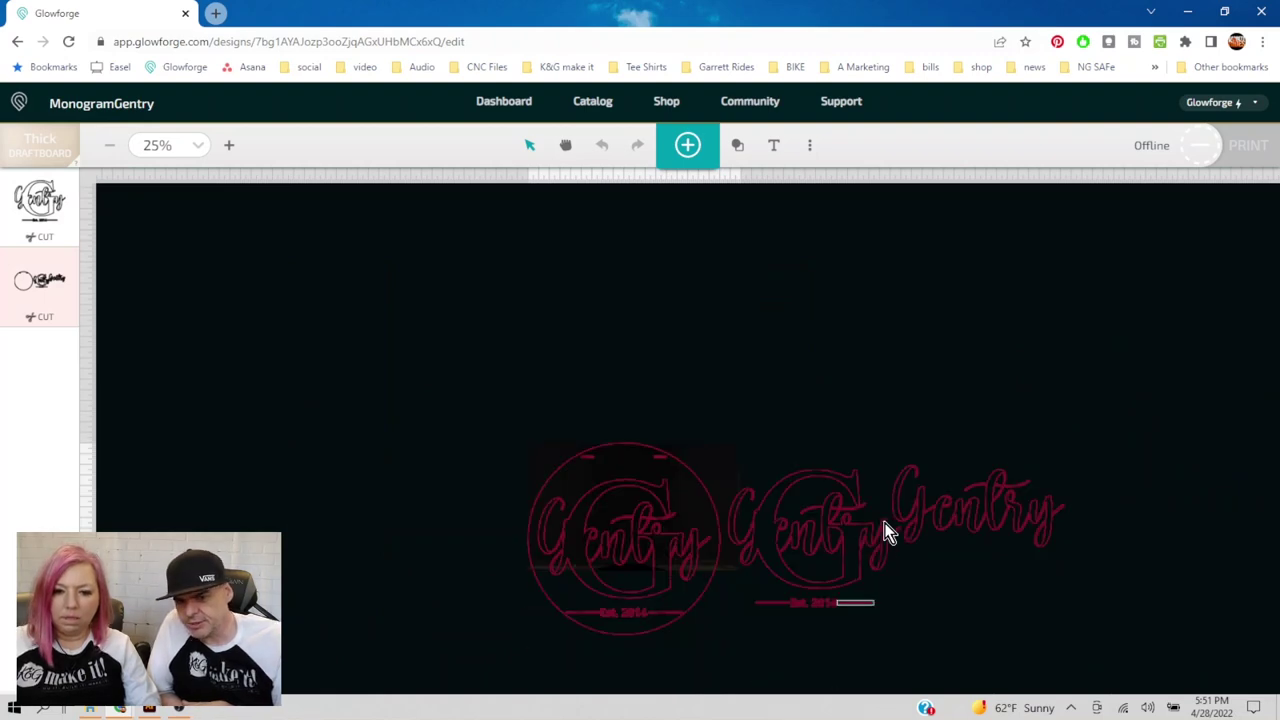
{"action": "left_click", "coordinate": [673, 395]}
{"action": "left_click", "coordinate": [229, 145]}
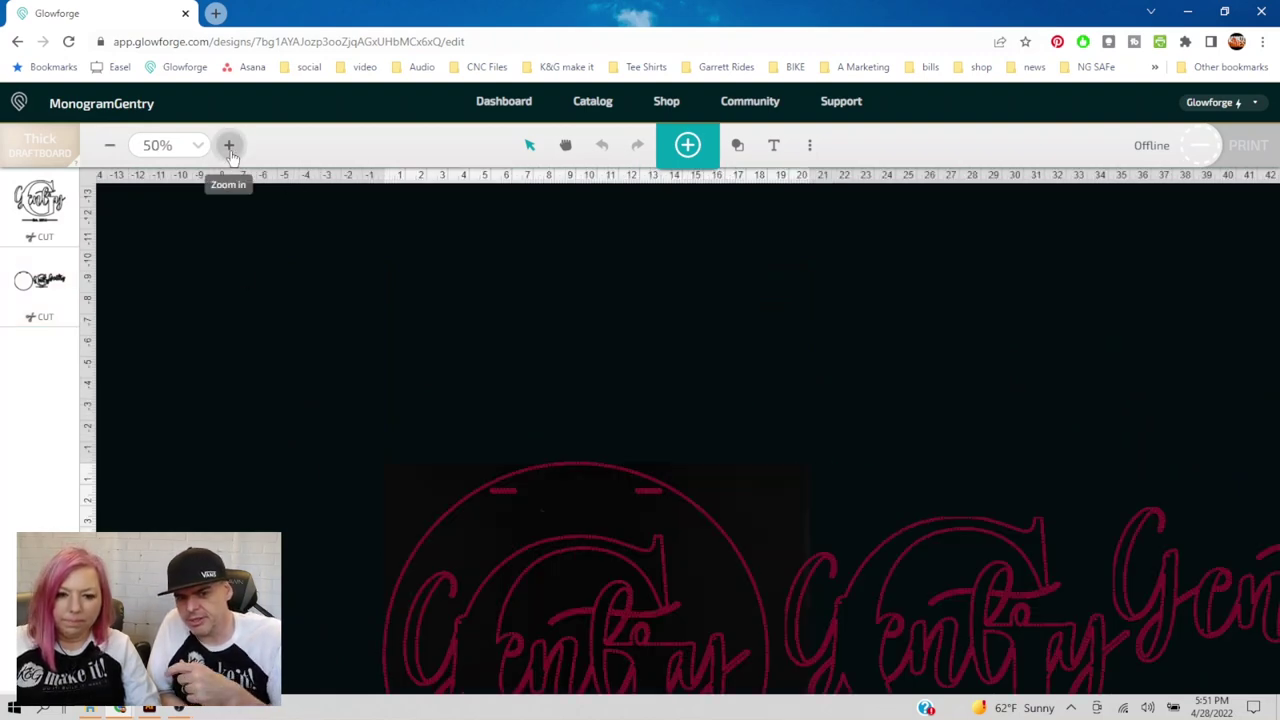
{"action": "left_click", "coordinate": [229, 145]}
{"action": "scroll", "coordinate": [661, 285], "scroll_direction": "down", "scroll_amount": 1}
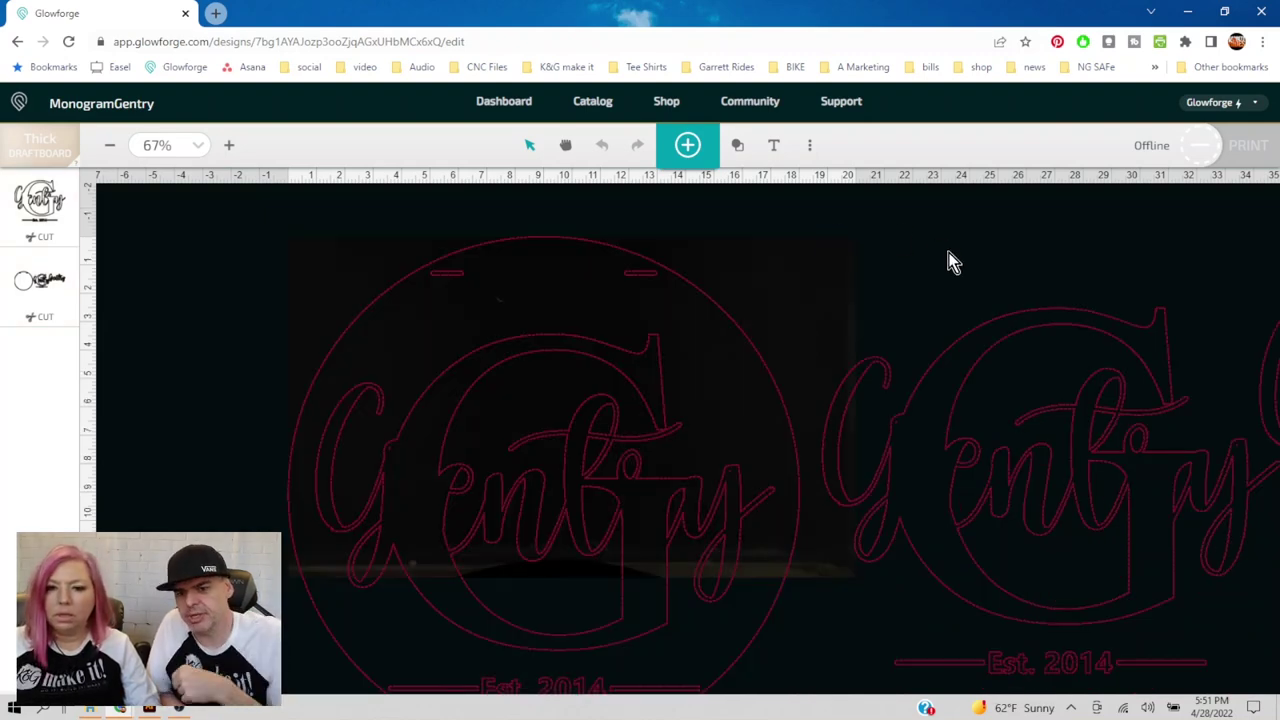
{"action": "left_click", "coordinate": [811, 145]}
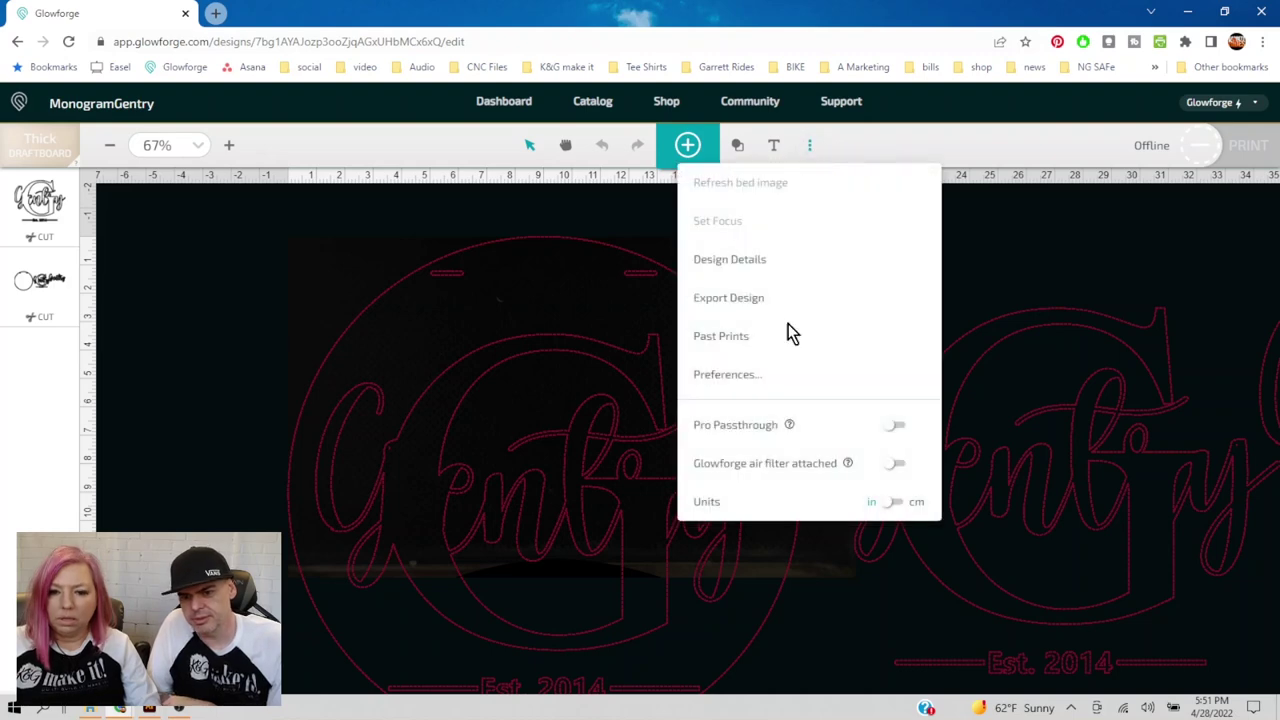
{"action": "left_click", "coordinate": [895, 427]}
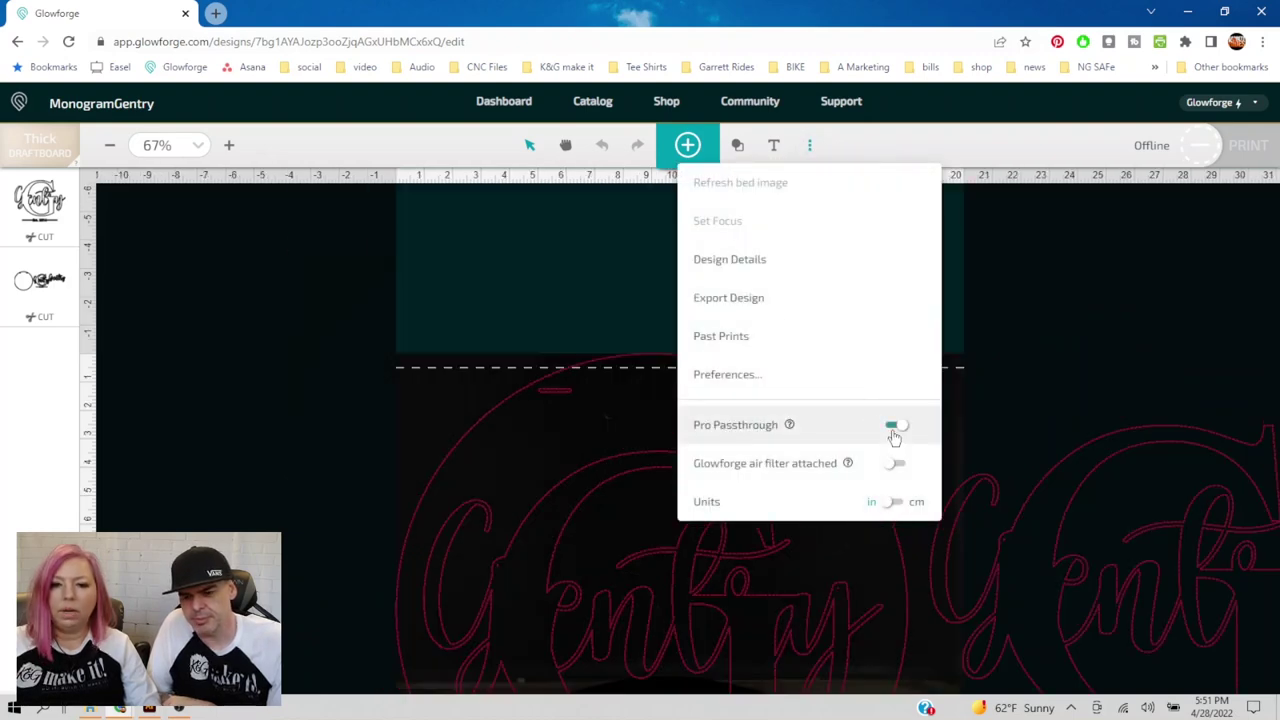
{"action": "left_click", "coordinate": [1023, 274]}
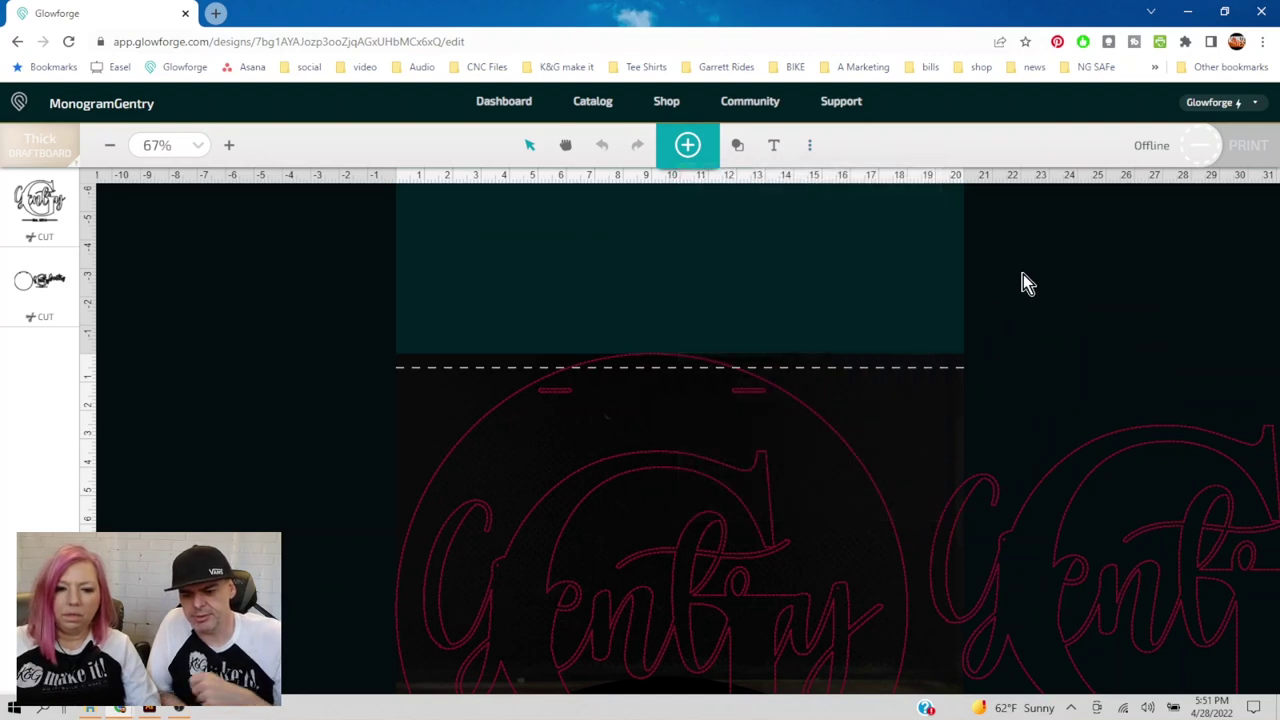
- Move all the artwork about 7.4 inches up and slightly right, placing the round sign within the passthrough width, and deselect it
{"action": "key", "text": "ctrl+a"}
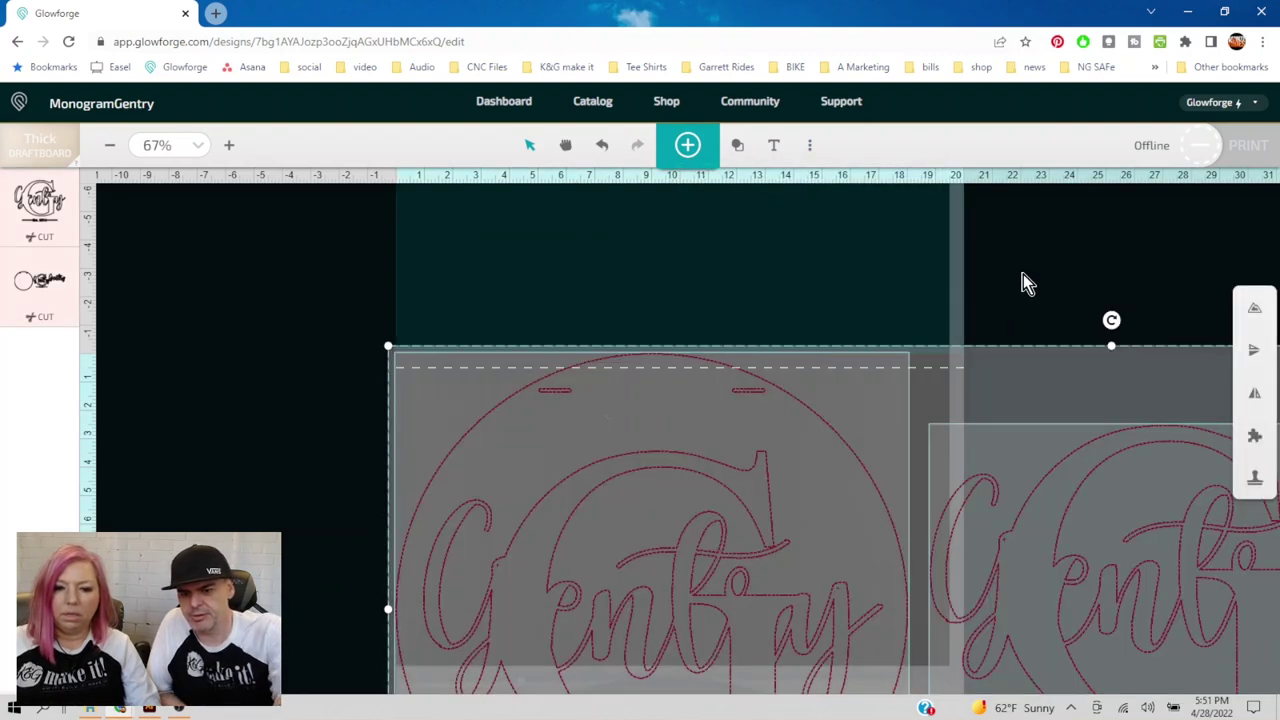
{"action": "left_click_drag", "start_coordinate": [834, 457], "coordinate": [855, 248]}
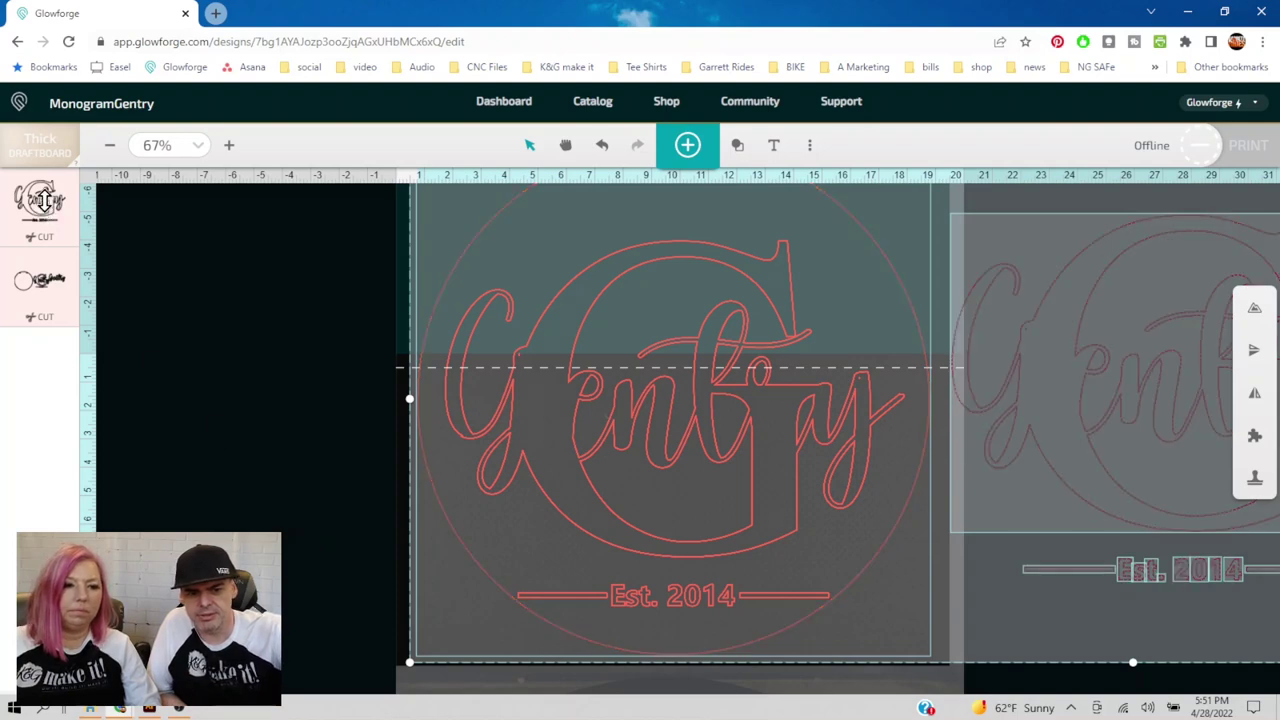
{"action": "left_click", "coordinate": [152, 256]}
- Set the united "G" and surname shape, "Est. 2014" and bars to a Draft score, and review the round outline's cut setting
{"action": "left_click", "coordinate": [45, 200]}
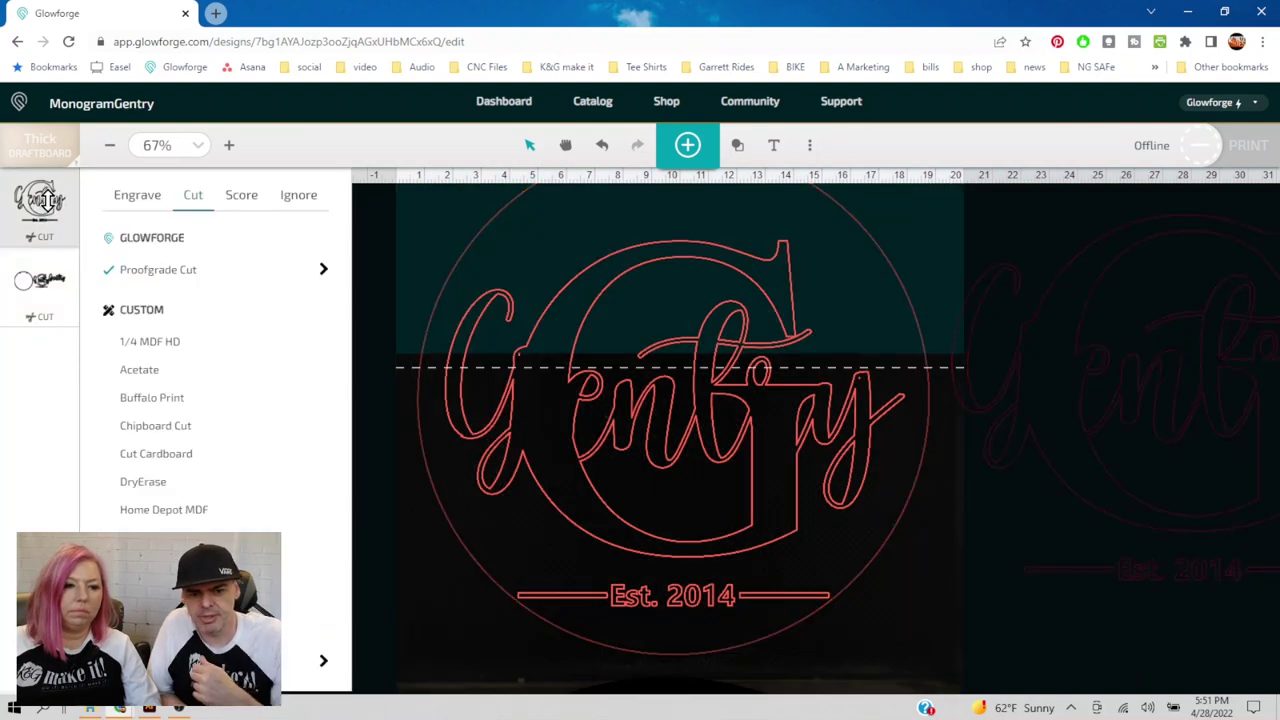
{"action": "left_click", "coordinate": [250, 197]}
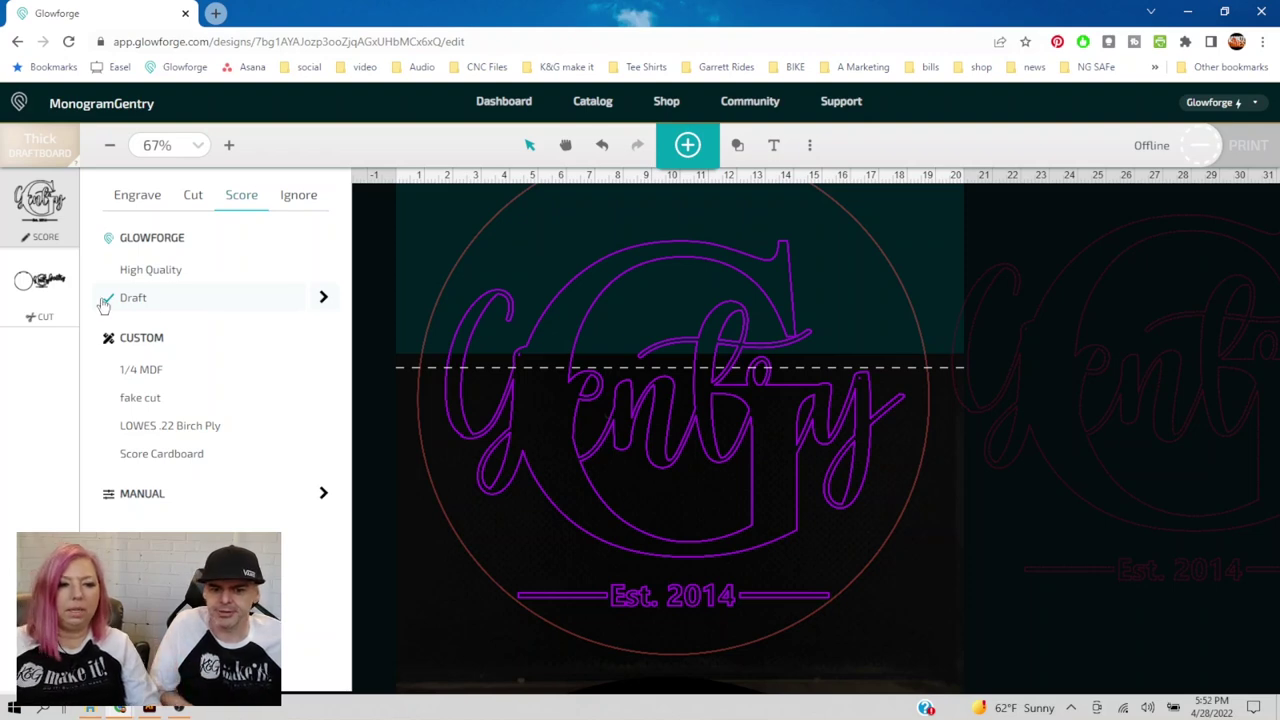
{"action": "left_click", "coordinate": [58, 284]}
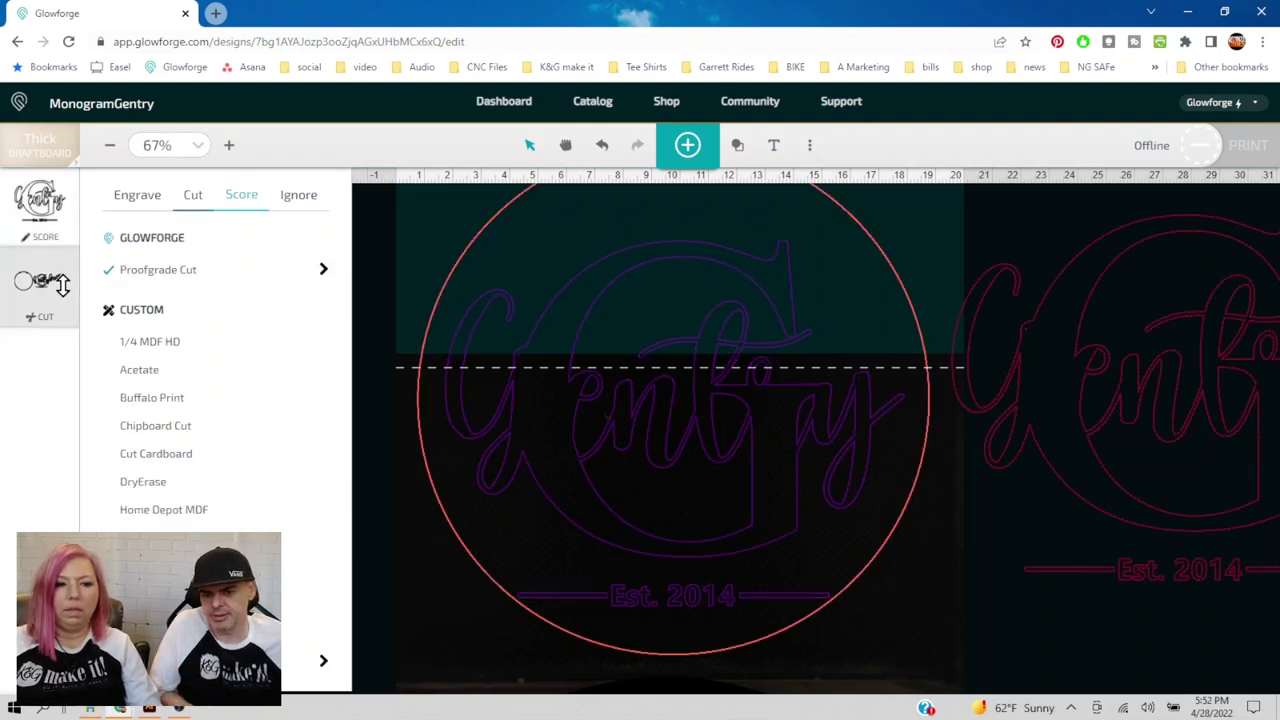
{"action": "left_click", "coordinate": [40, 205]}
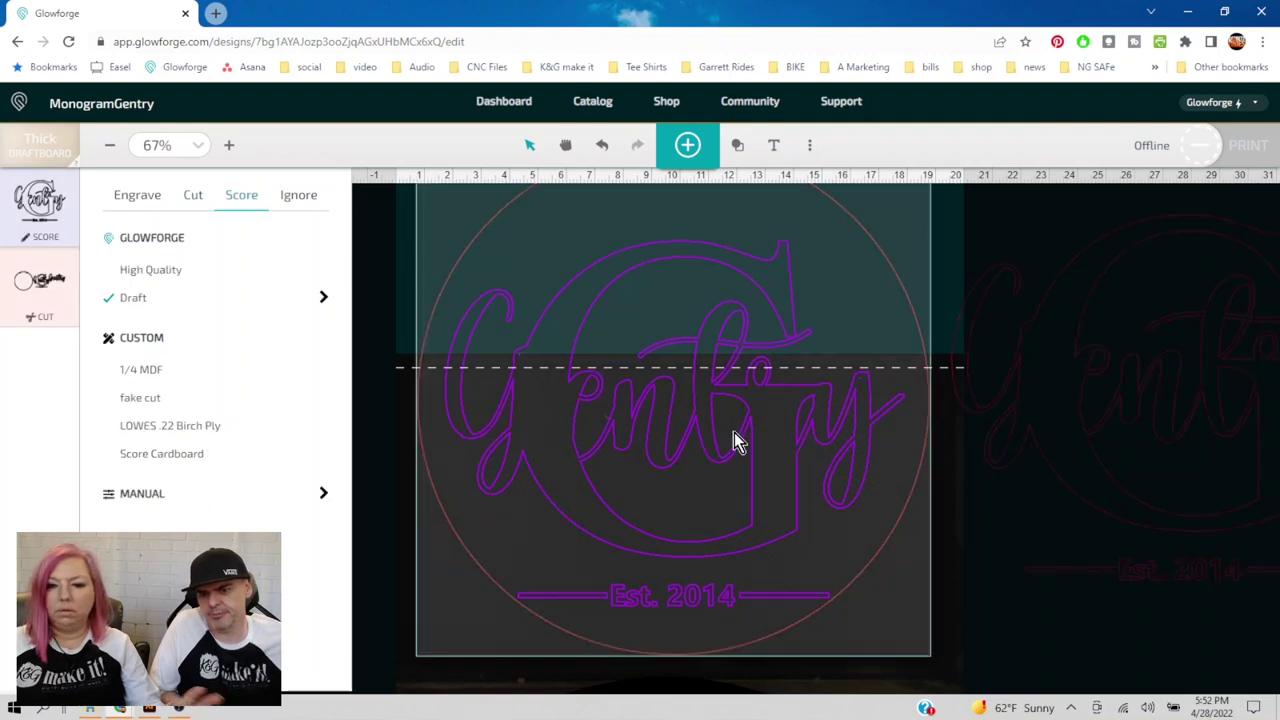